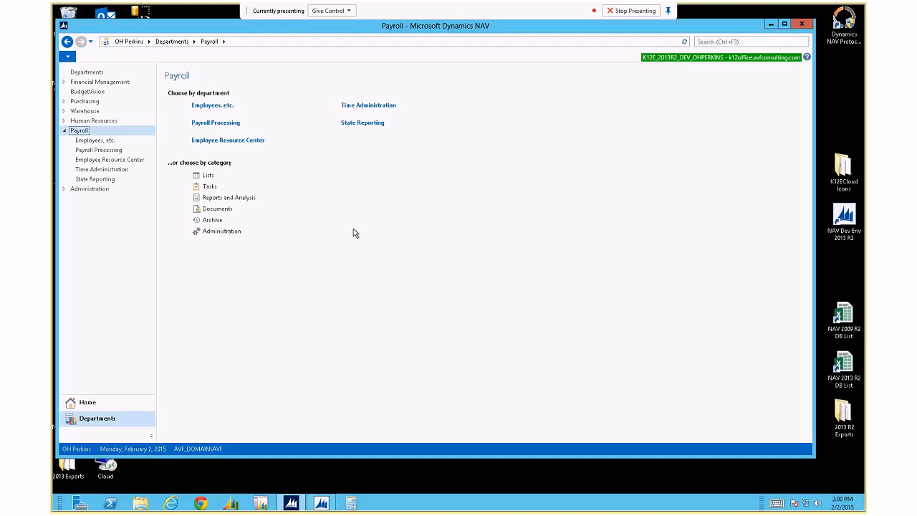
# Open Payroll Administration and scroll to the Payroll Processing section showing Payroll Controls
pyautogui.click(222, 232)
pyautogui.scroll(-3, 345, 274)
pyautogui.scroll(3, 347, 277)
pyautogui.scroll(-1, 347, 278)
pyautogui.scroll(1, 347, 277)
pyautogui.scroll(-6, 347, 277)
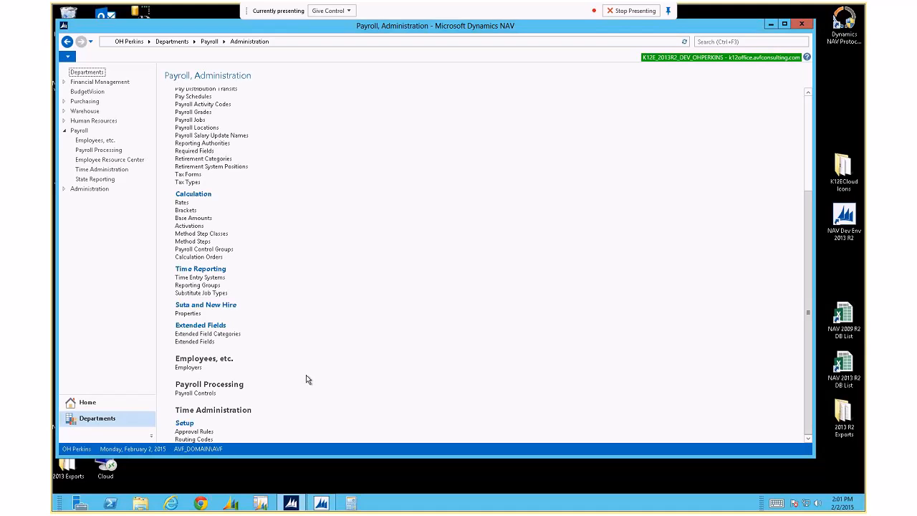
# Open the Payroll Control List, then move and enlarge its window to show more codes
pyautogui.click(191, 394)
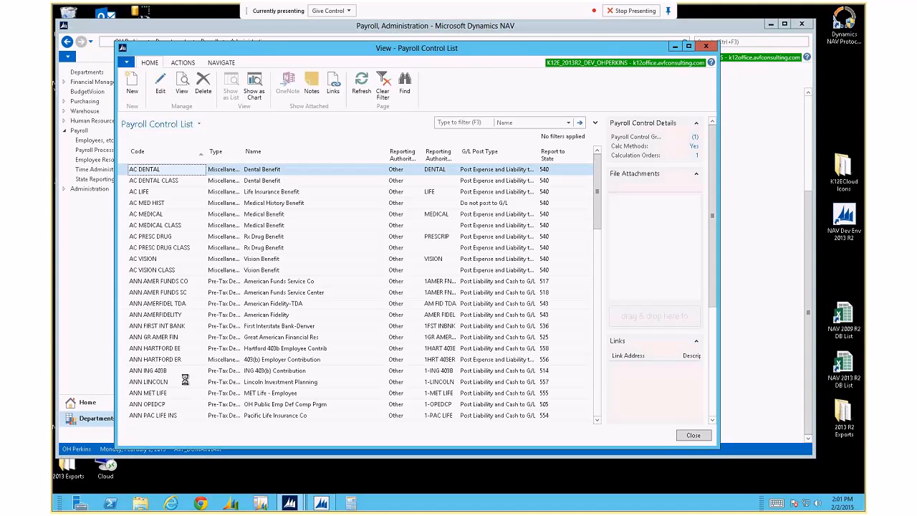
pyautogui.moveTo(315, 48); pyautogui.dragTo(266, 35)
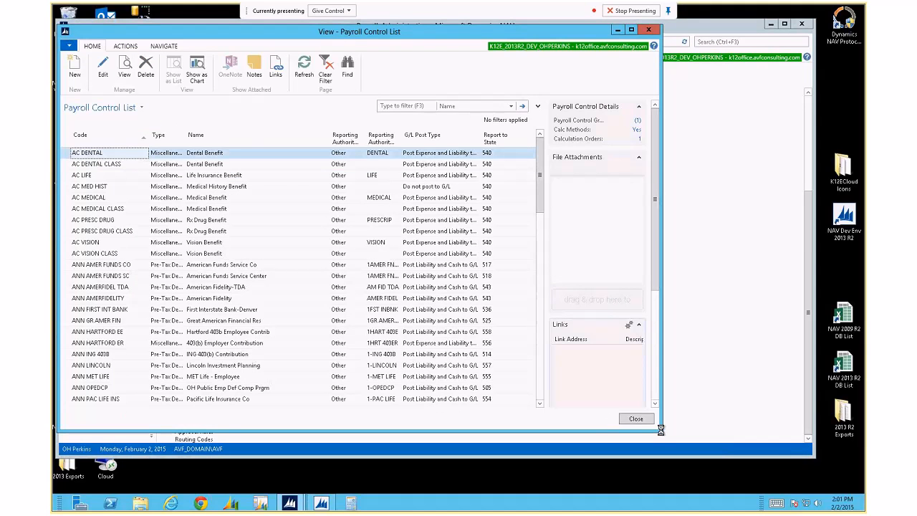
pyautogui.moveTo(660, 429); pyautogui.dragTo(757, 445)
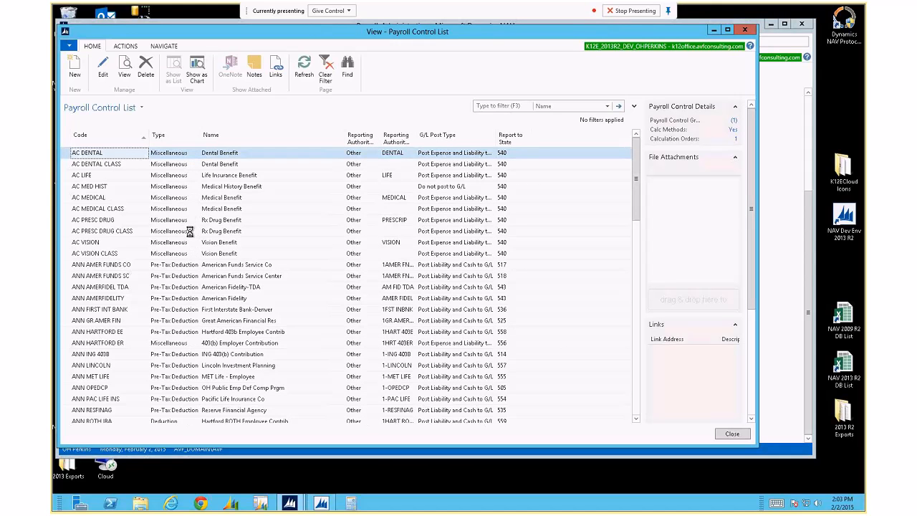
# Sort the Payroll Control List by the Type column, bringing Paid Hour and Hour codes first
pyautogui.scroll(-14, 190, 232)
pyautogui.scroll(14, 190, 232)
pyautogui.click(170, 134)
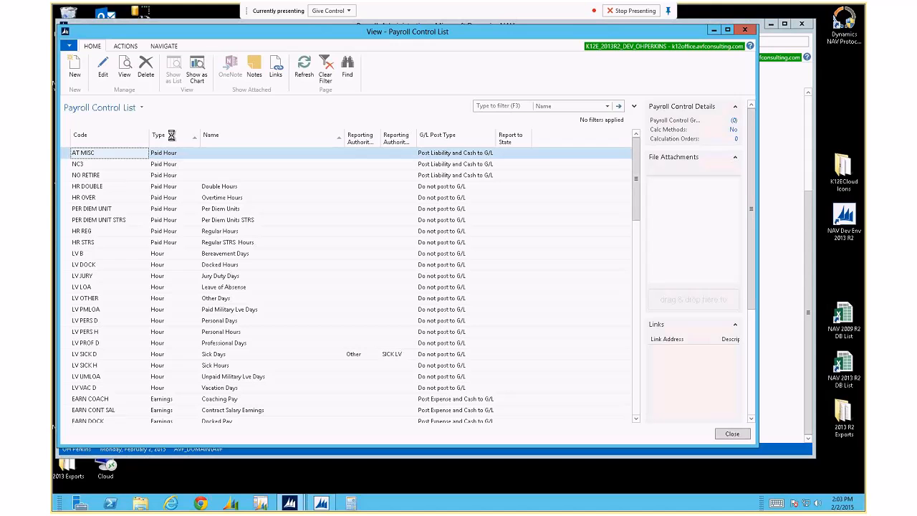
# Add a filter on Type instead of Code, then minimize and restore the remote desktop
pyautogui.click(634, 106)
pyautogui.click(121, 142)
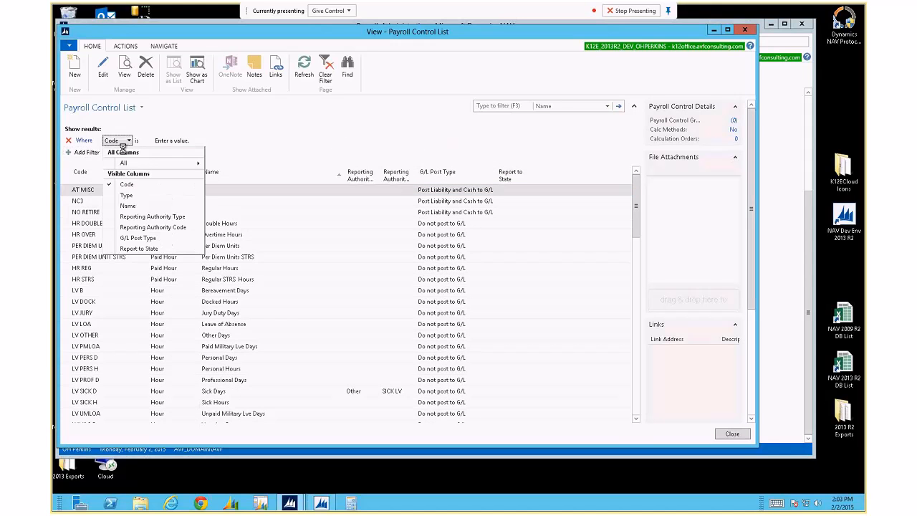
pyautogui.click(128, 195)
pyautogui.click(199, 140)
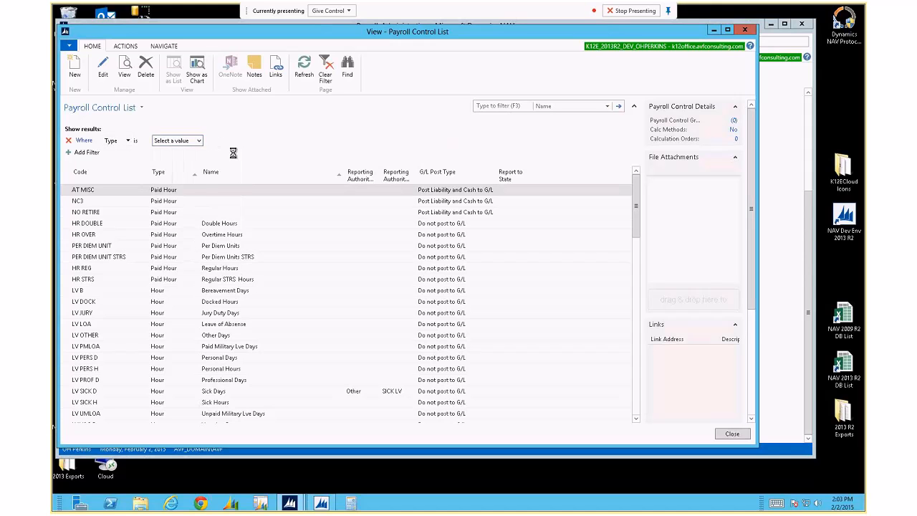
pyautogui.click(199, 141)
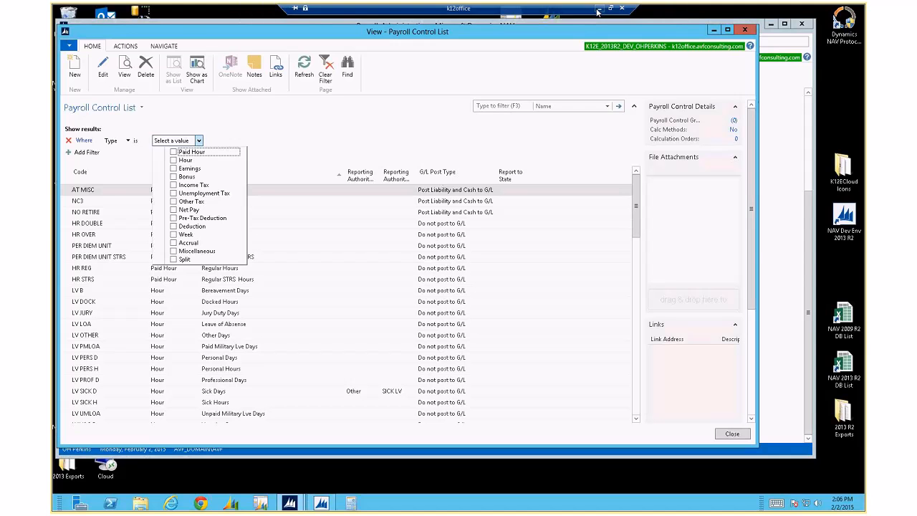
pyautogui.click(600, 9)
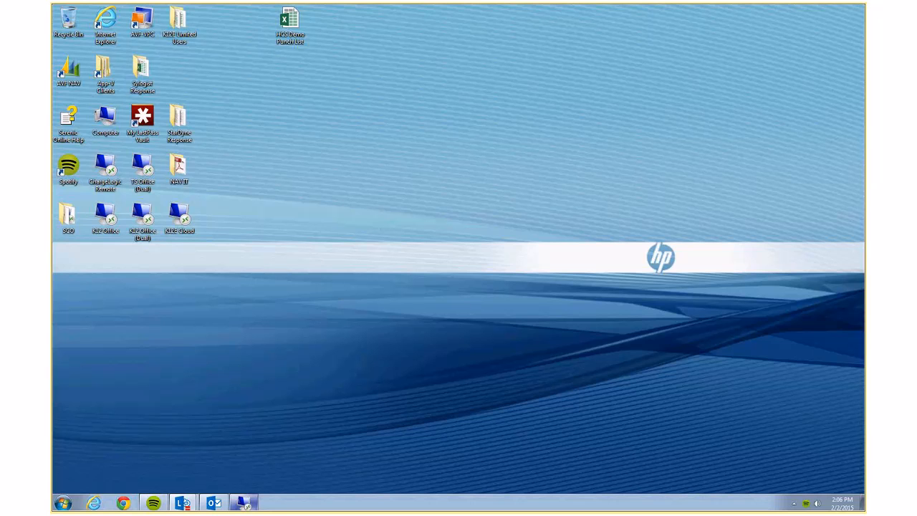
pyautogui.click(242, 503)
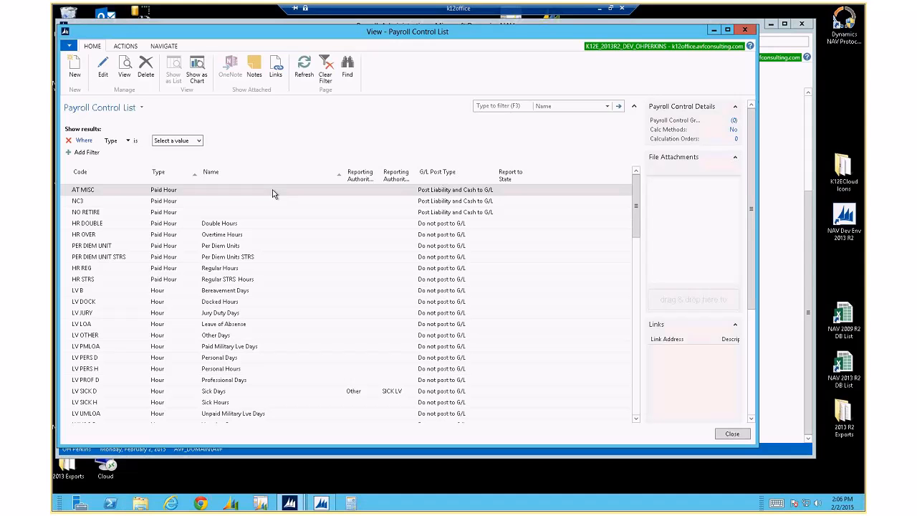
# Show the payroll Type checkboxes in the Type filter's value dropdown
pyautogui.click(199, 142)
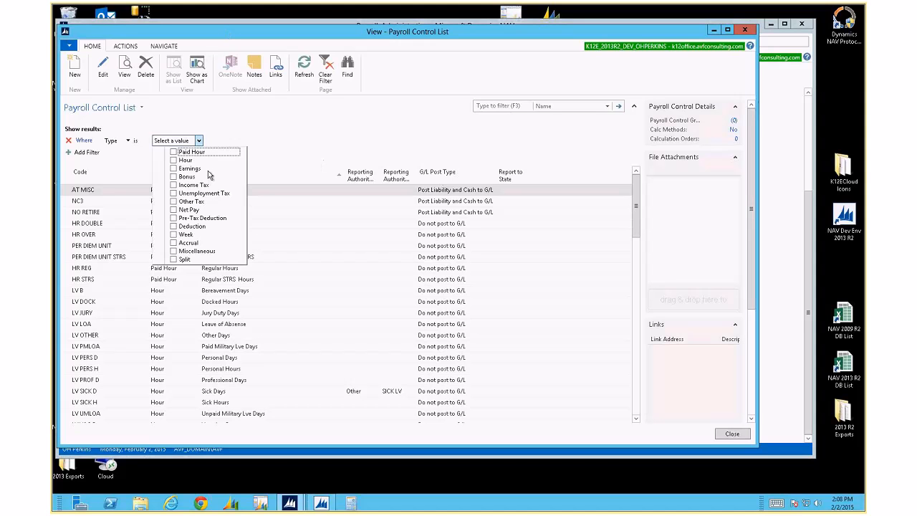
# Filter to Income Tax and review the city, federal and state tax codes
pyautogui.click(174, 185)
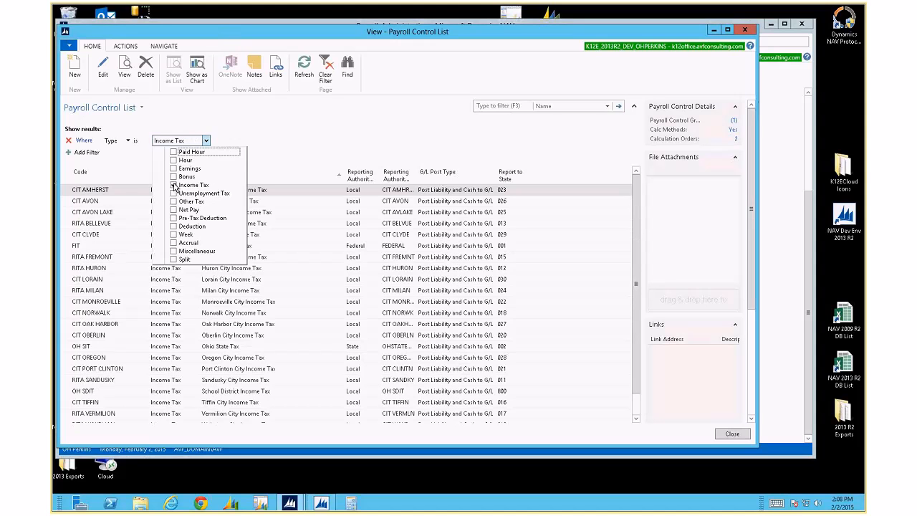
pyautogui.click(283, 167)
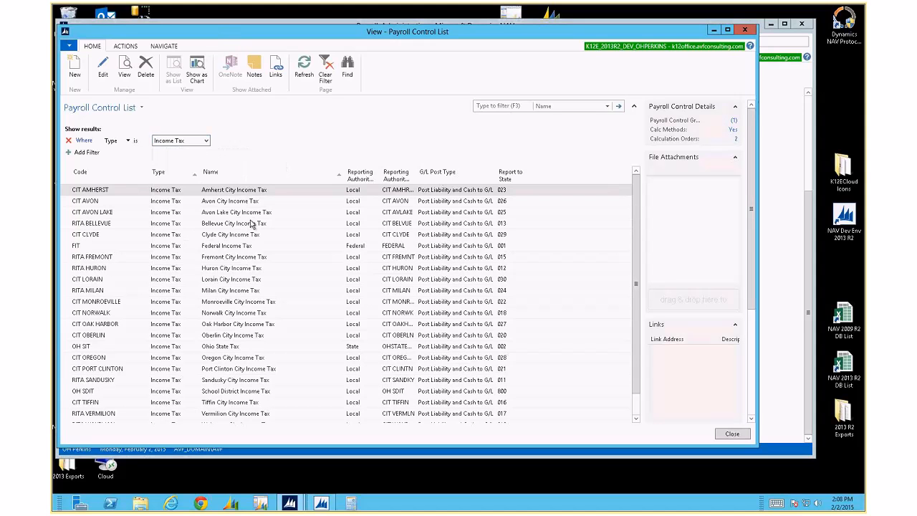
pyautogui.scroll(-1, 255, 233)
pyautogui.scroll(1, 255, 233)
pyautogui.scroll(-1, 124, 247)
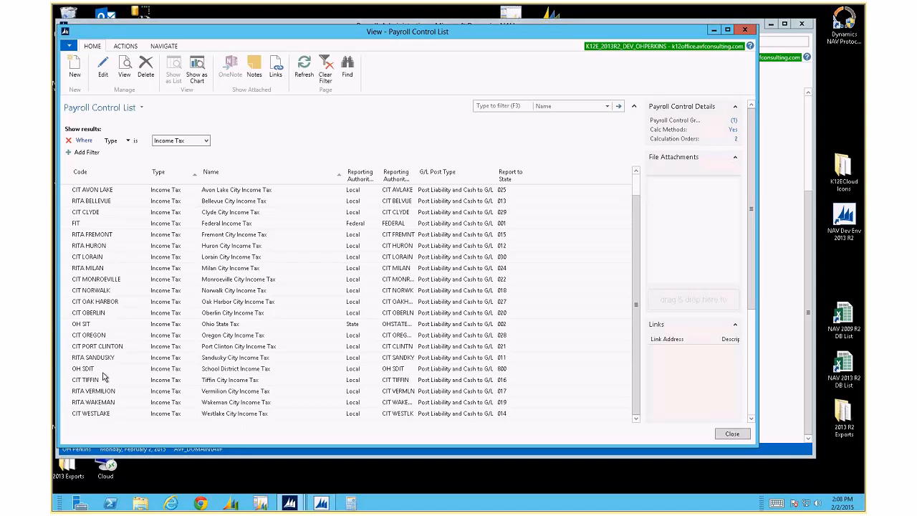
pyautogui.click(207, 142)
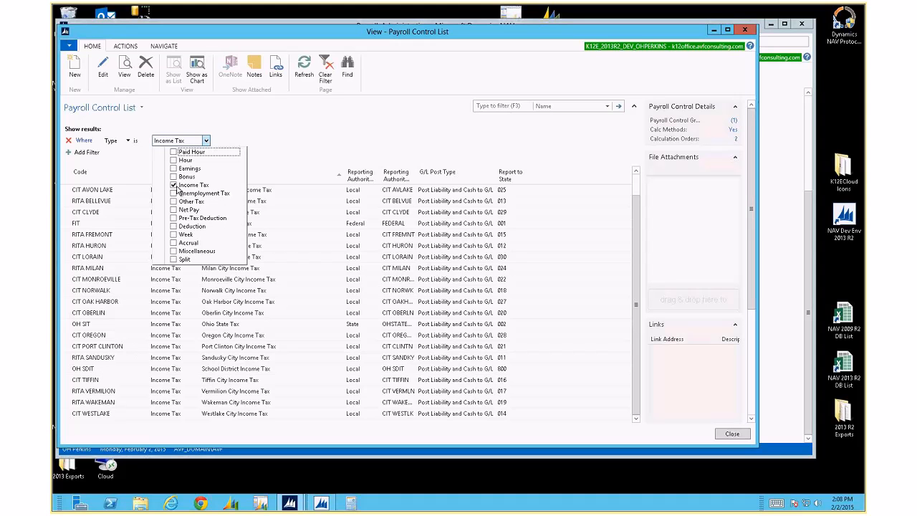
# Switch the Type filter from Income Tax to Other Tax and select MCARE ER CLASS
pyautogui.click(173, 185)
pyautogui.click(206, 141)
pyautogui.click(206, 141)
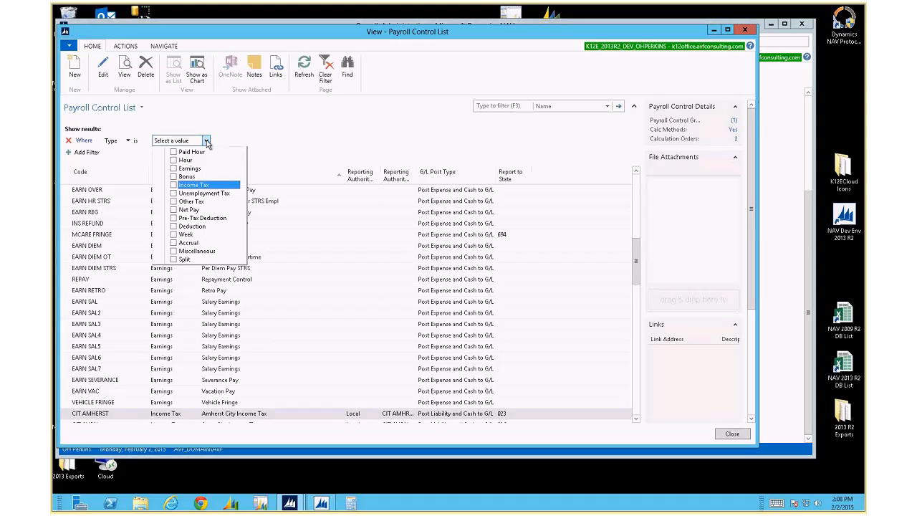
pyautogui.click(173, 201)
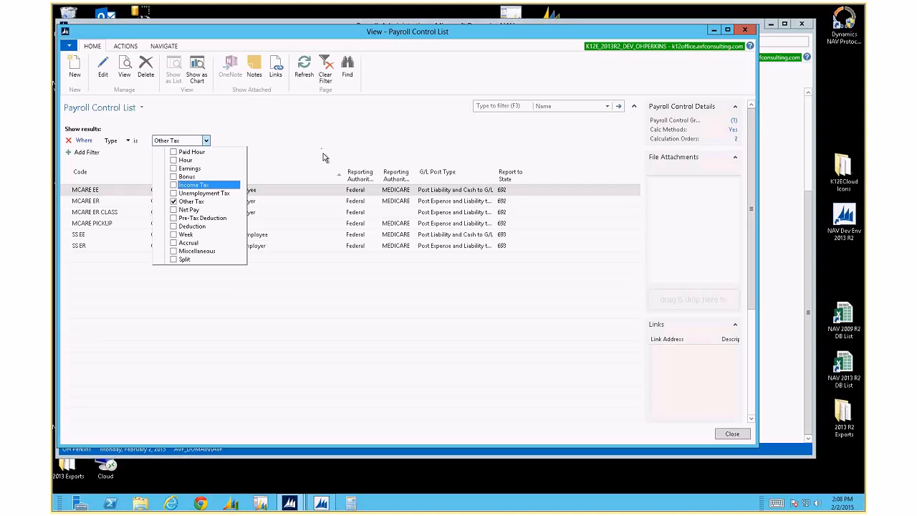
pyautogui.click(92, 215)
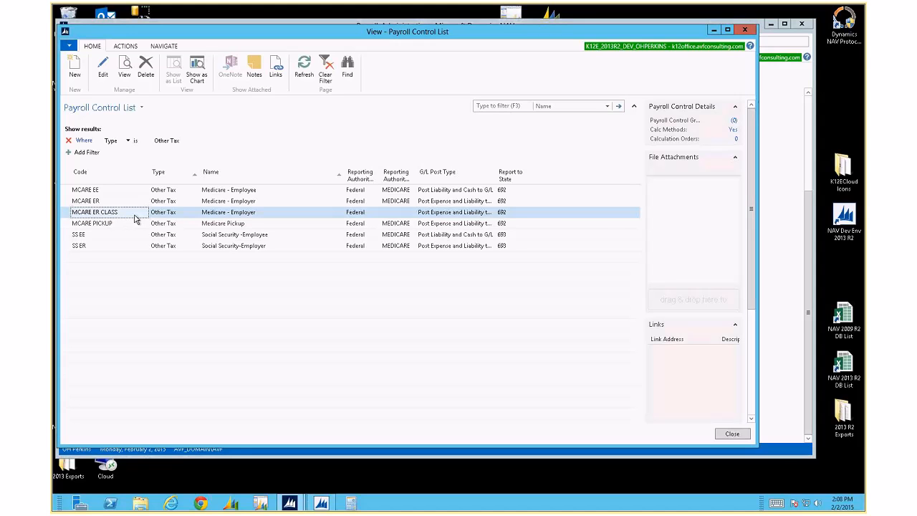
pyautogui.click(165, 141)
# Replace the Other Tax filter with Net Pay to view the single Net Pay code
pyautogui.click(206, 140)
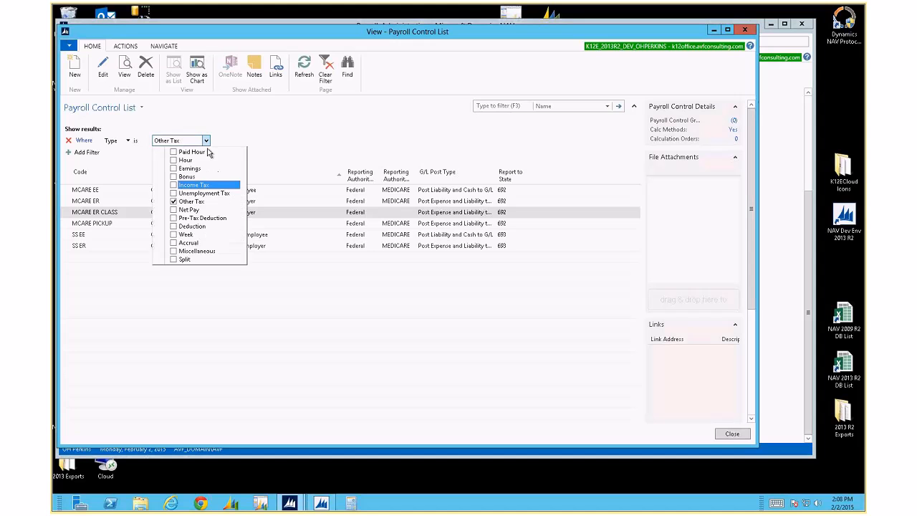
pyautogui.click(173, 201)
pyautogui.click(206, 141)
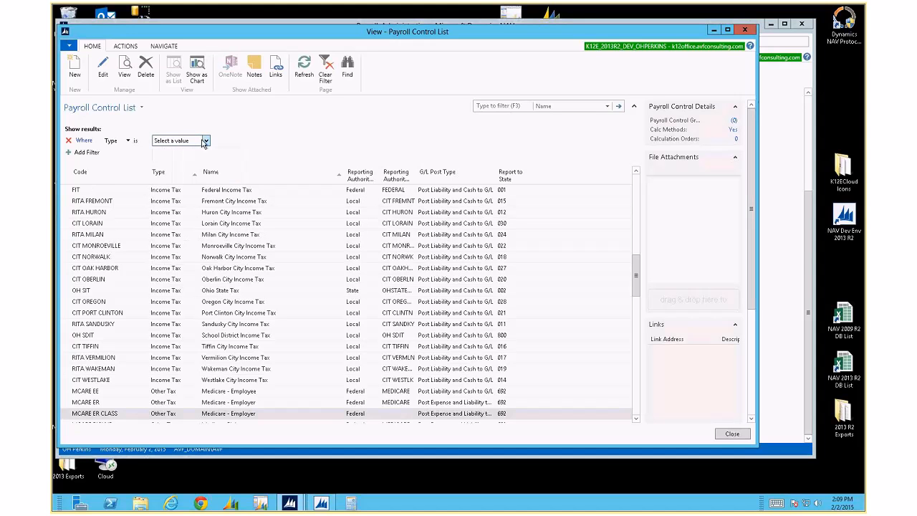
pyautogui.click(206, 141)
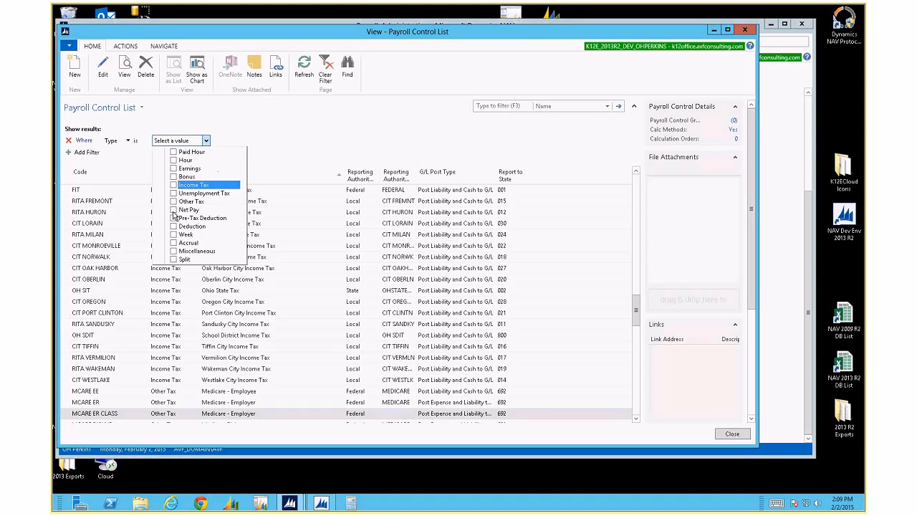
pyautogui.click(206, 207)
pyautogui.click(299, 157)
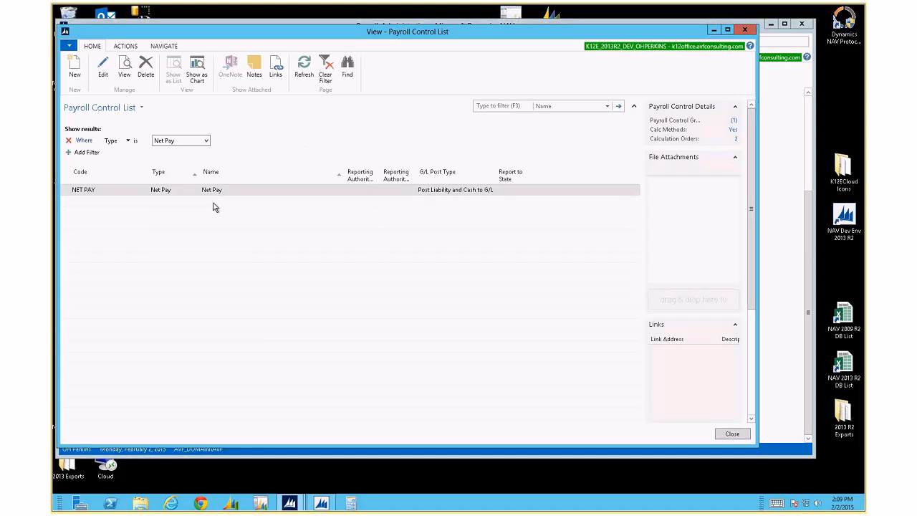
# Change the Type filter from Net Pay to Pre-Tax Deduction
pyautogui.click(206, 141)
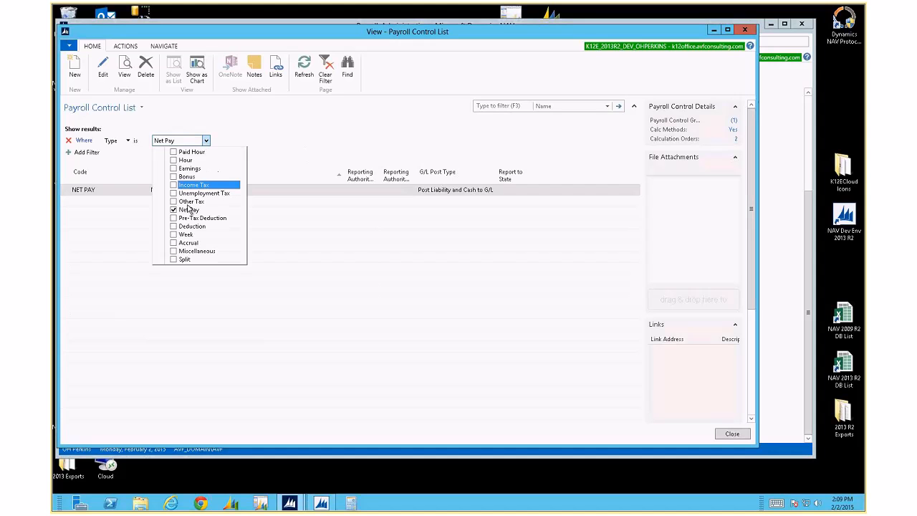
pyautogui.click(176, 210)
pyautogui.click(205, 142)
pyautogui.click(205, 141)
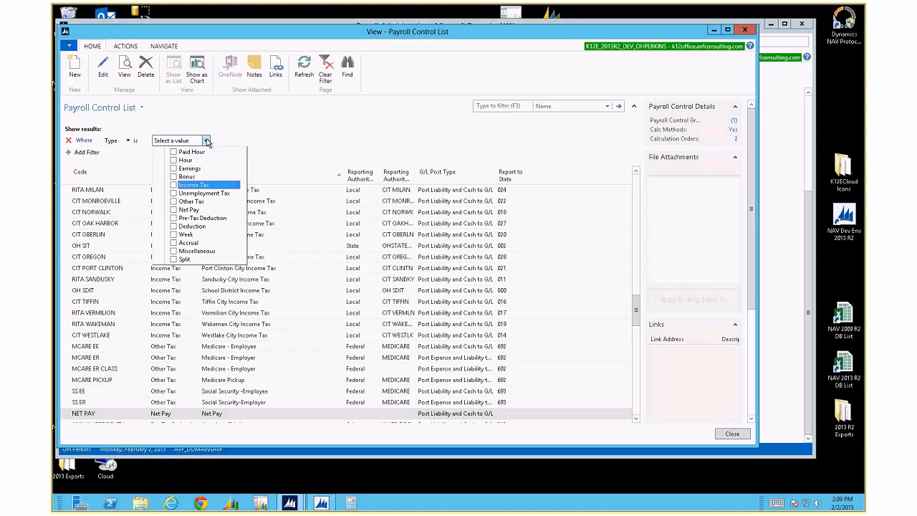
pyautogui.click(174, 218)
pyautogui.click(283, 154)
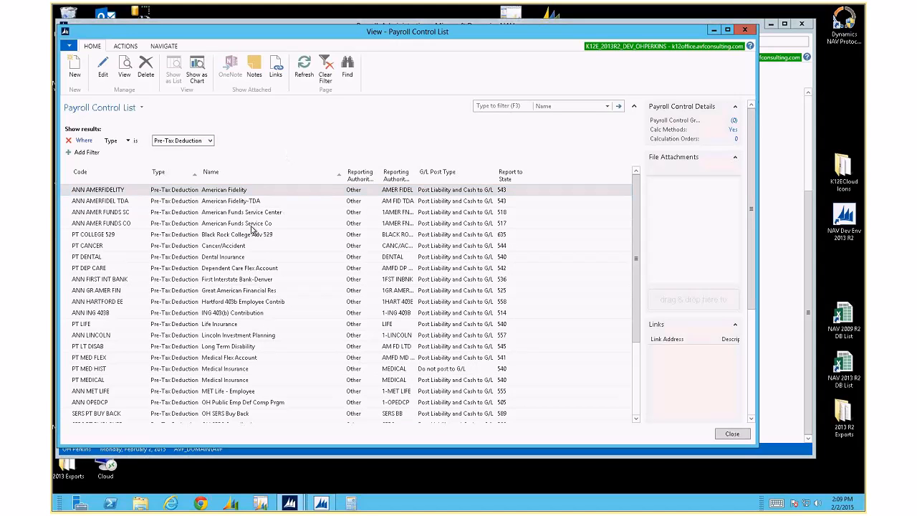
# Sort the Pre-Tax Deduction codes by Code, placing ANN entries before PT entries
pyautogui.scroll(-3, 252, 230)
pyautogui.scroll(3, 252, 238)
pyautogui.click(112, 177)
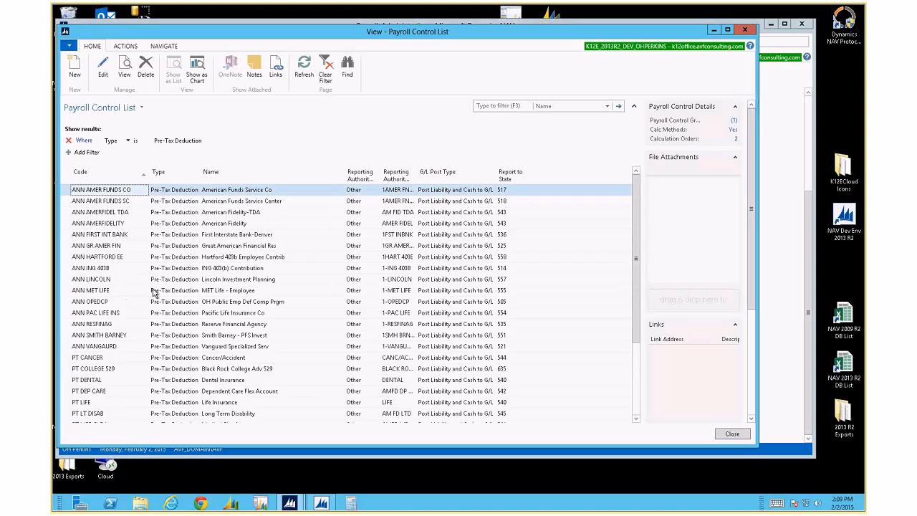
pyautogui.scroll(-1, 154, 292)
pyautogui.scroll(-2, 153, 292)
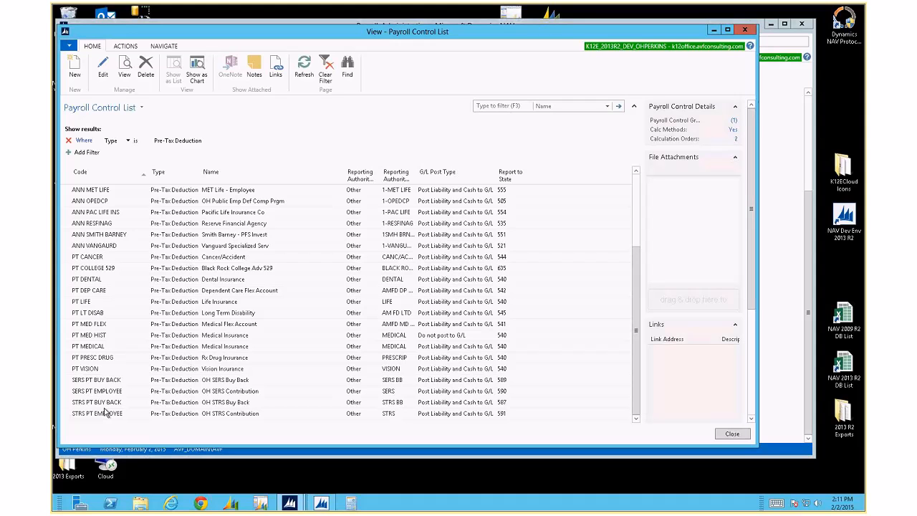
# Change the Type filter to Deduction and browse the AT, UT and fringe codes like VEHICLE DED
pyautogui.click(201, 141)
pyautogui.click(212, 141)
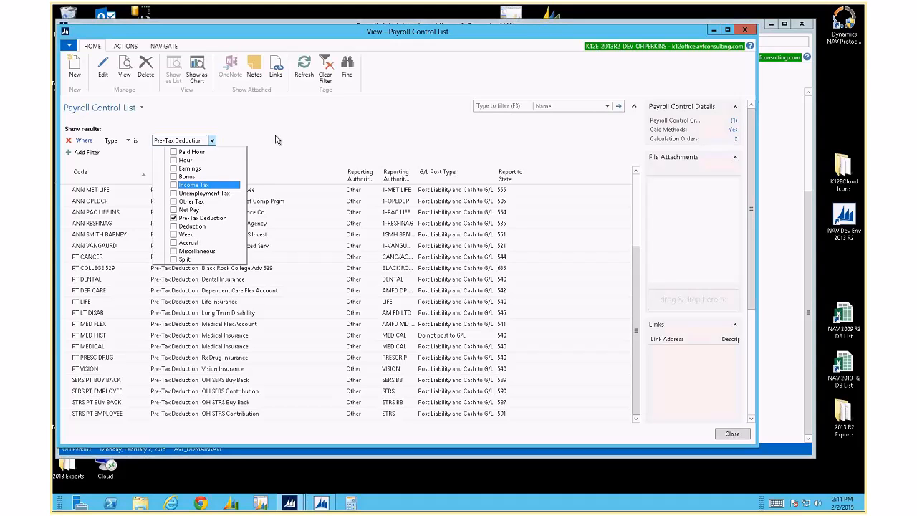
pyautogui.click(172, 226)
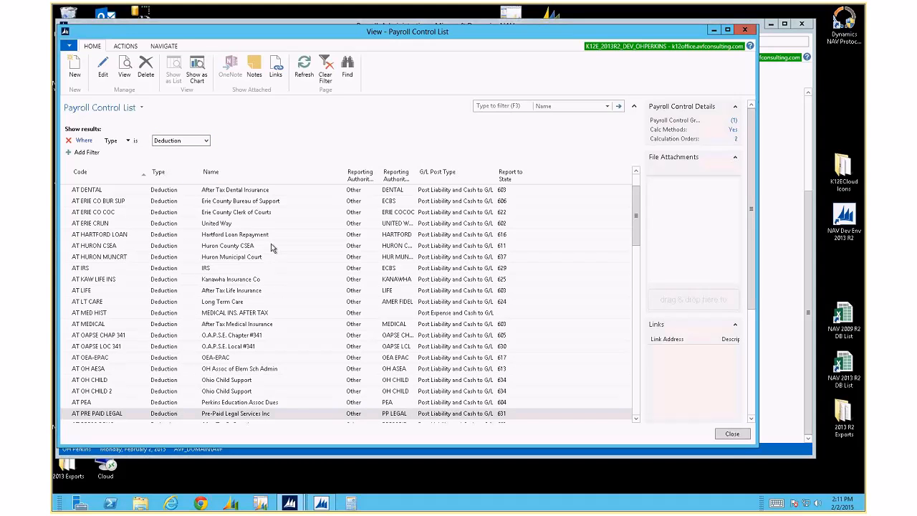
pyautogui.scroll(-10, 270, 249)
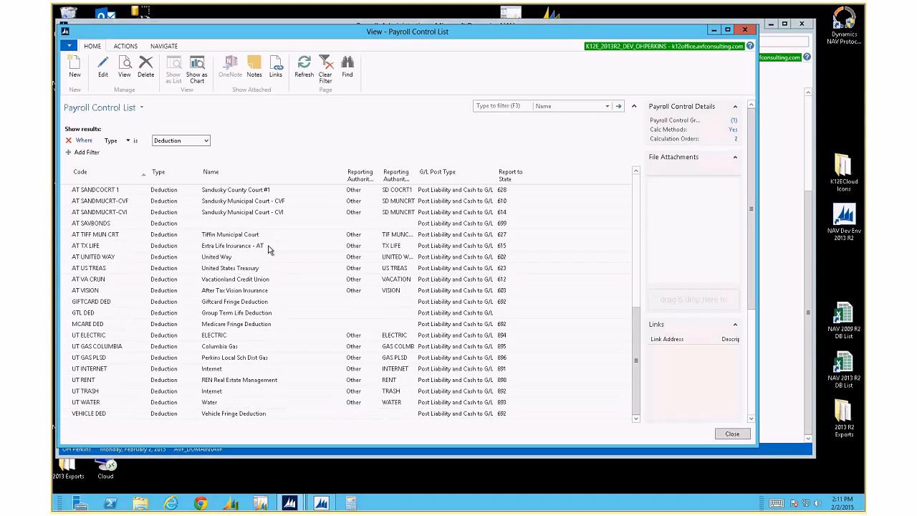
pyautogui.scroll(10, 270, 249)
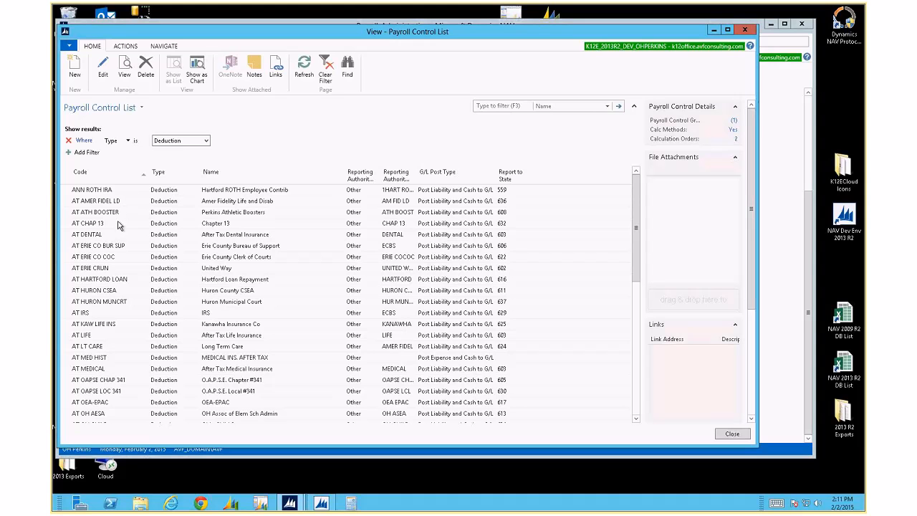
pyautogui.scroll(-2, 111, 322)
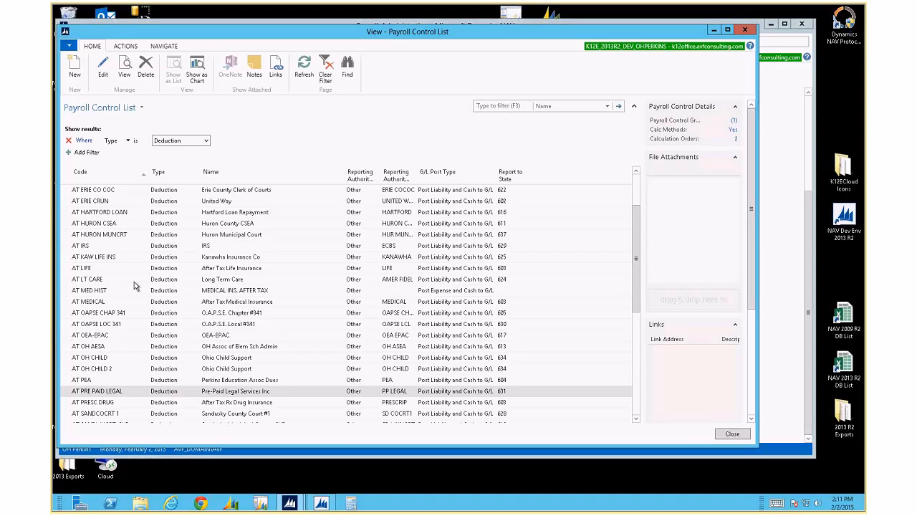
pyautogui.scroll(-2, 118, 331)
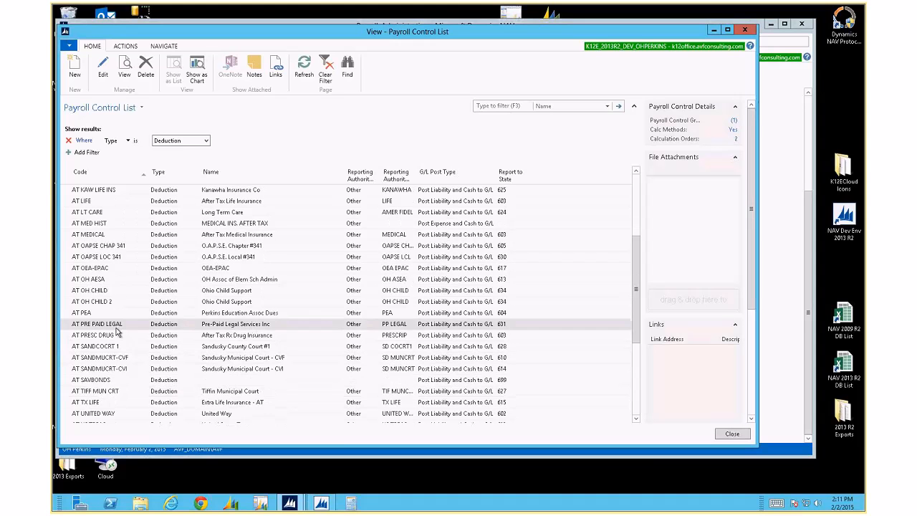
pyautogui.scroll(-1, 118, 326)
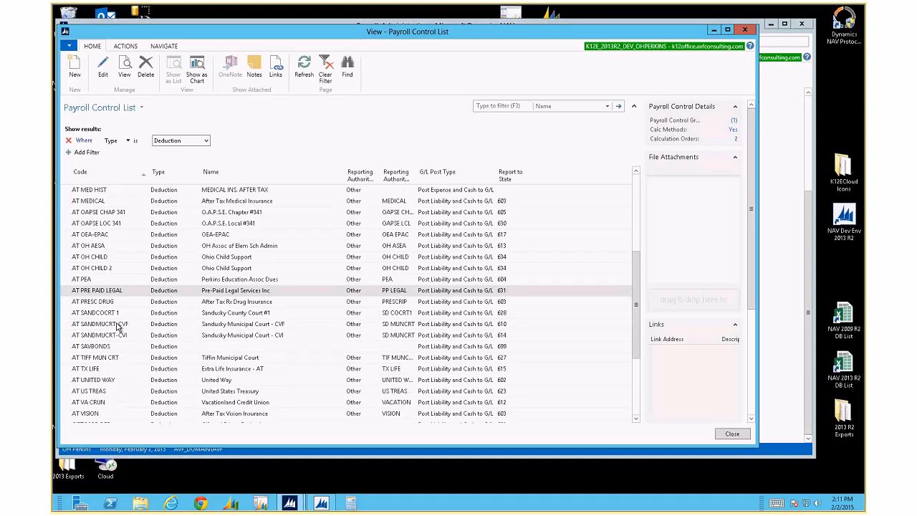
pyautogui.scroll(-2, 118, 327)
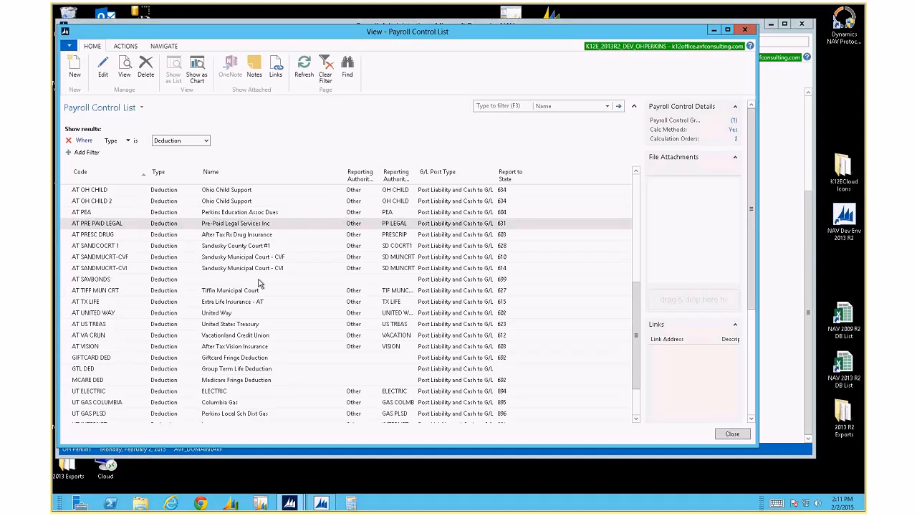
pyautogui.scroll(-2, 127, 331)
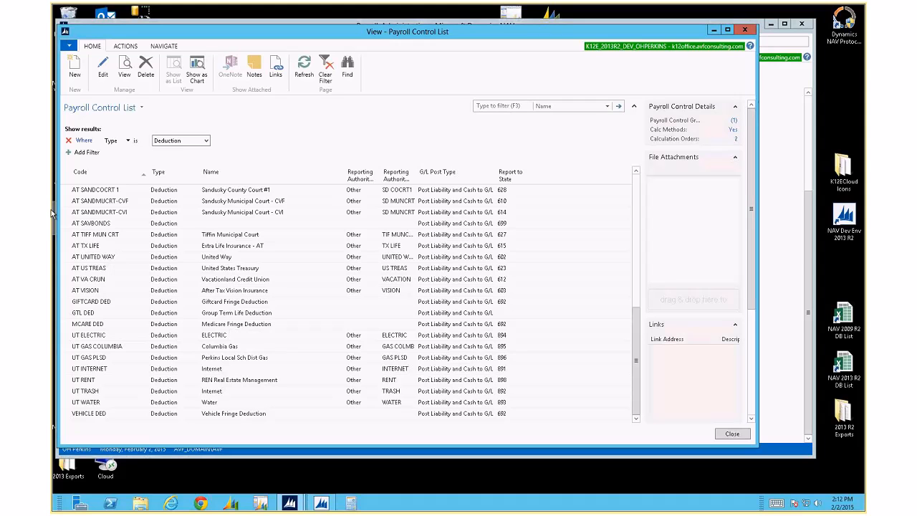
# Narrow the Type filter to Miscellaneous only and select the AC MEDICAL CLASS row
pyautogui.click(206, 141)
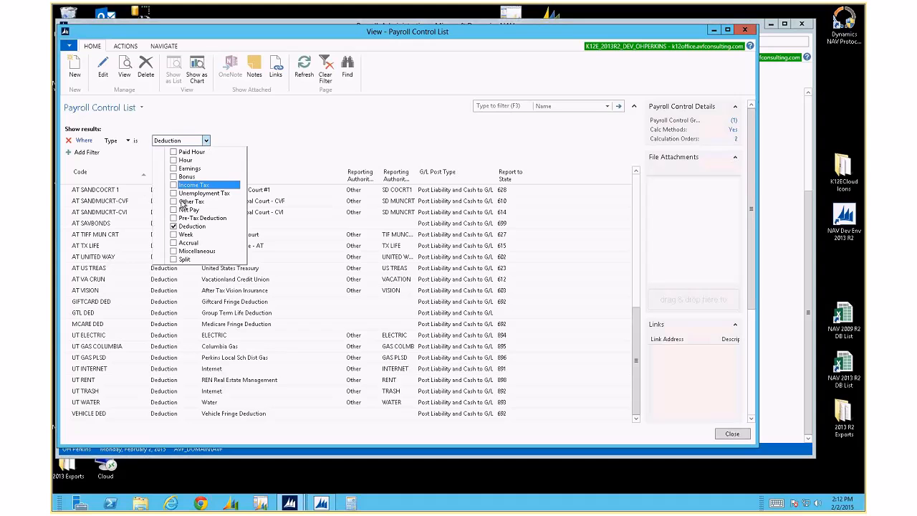
pyautogui.click(172, 226)
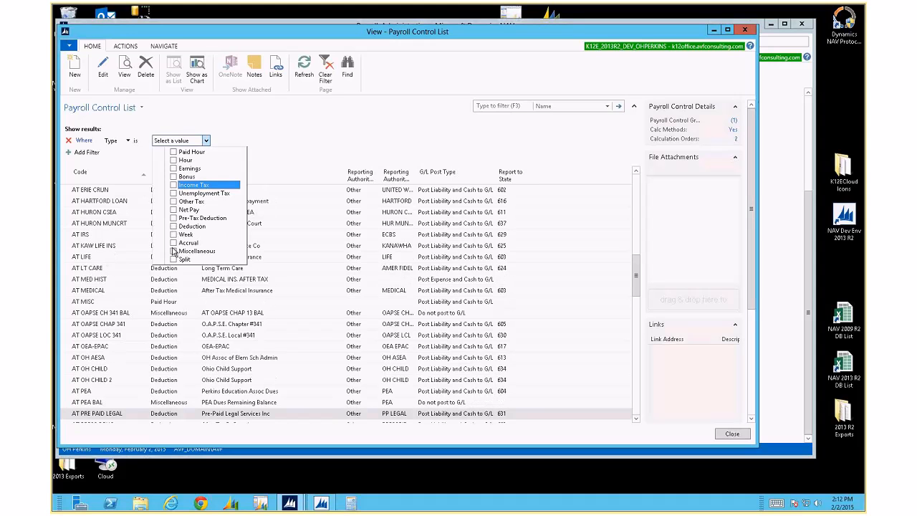
pyautogui.click(172, 235)
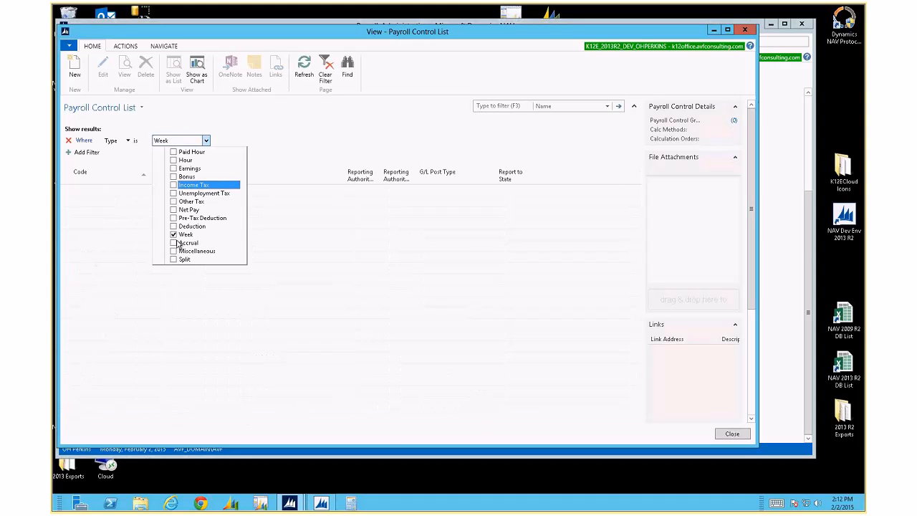
pyautogui.click(175, 243)
pyautogui.click(174, 259)
pyautogui.click(172, 251)
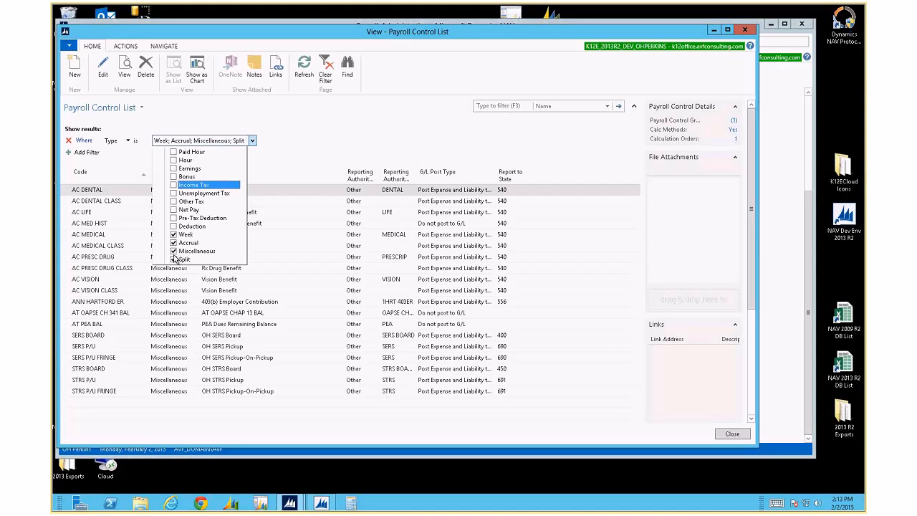
pyautogui.click(173, 259)
pyautogui.click(172, 243)
pyautogui.click(173, 234)
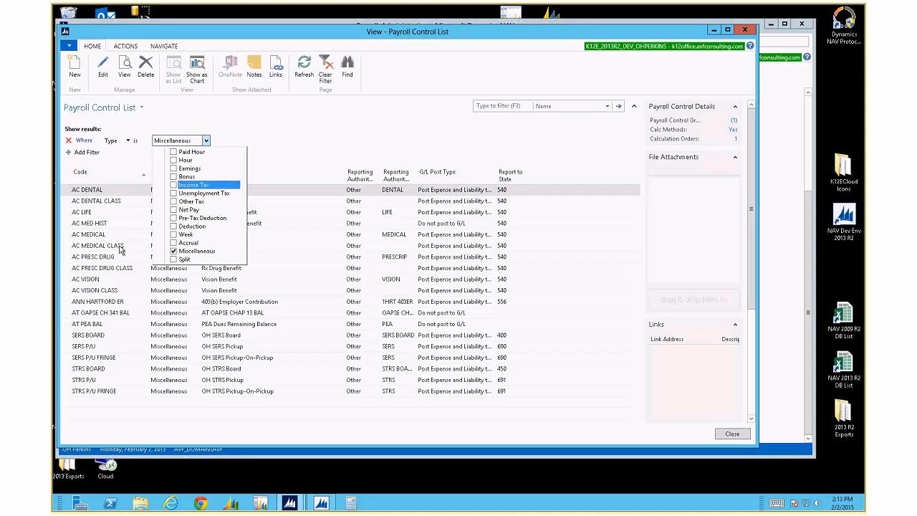
pyautogui.click(120, 247)
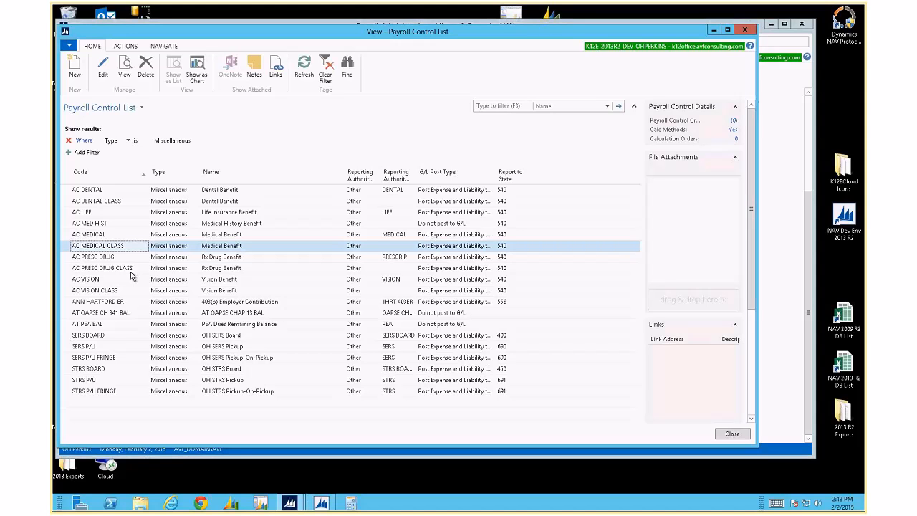
# Change the Type filter from Miscellaneous to Other Tax
pyautogui.click(209, 142)
pyautogui.click(205, 140)
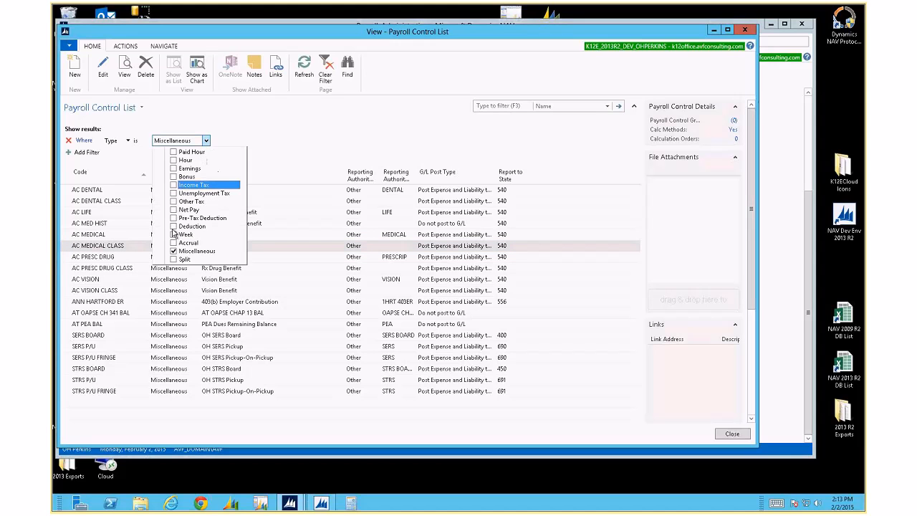
pyautogui.click(173, 202)
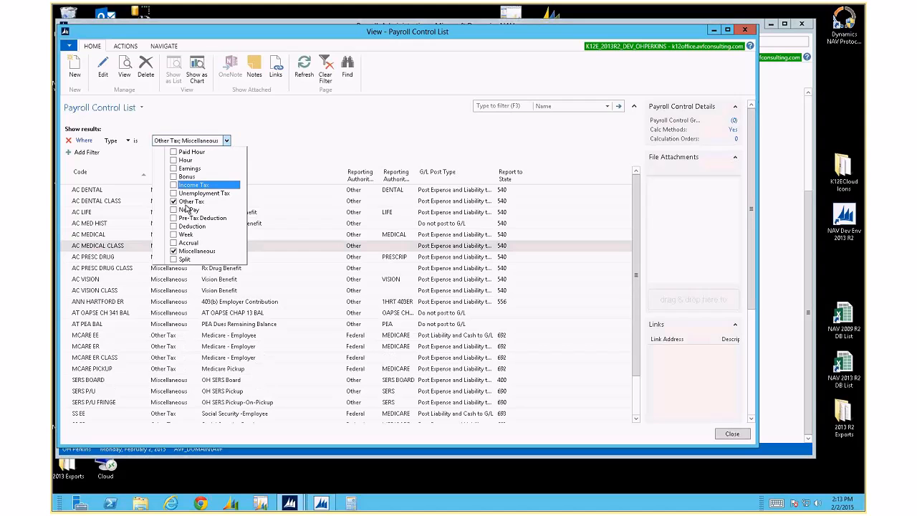
pyautogui.click(173, 251)
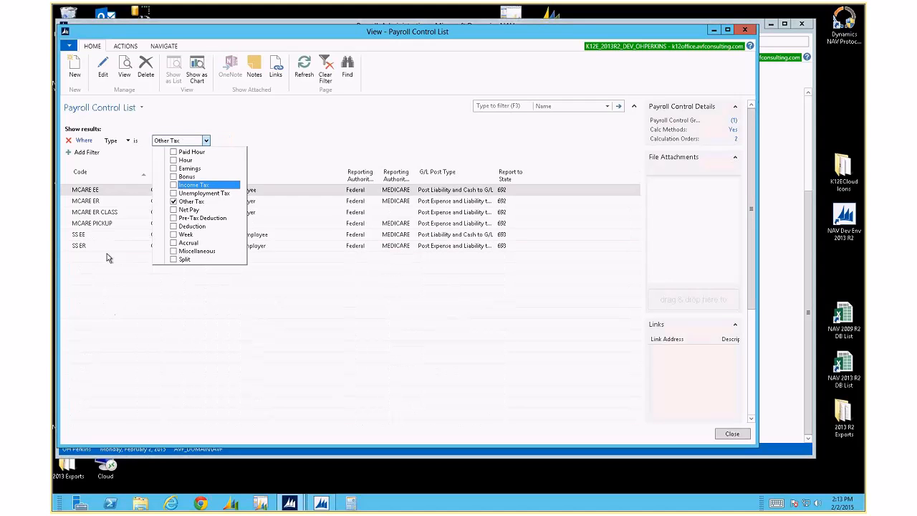
pyautogui.click(108, 253)
# Select MCARE ER and SS ER, autofit the G/L Post Type column, then uncheck Other Tax
pyautogui.click(108, 235)
pyautogui.click(105, 203)
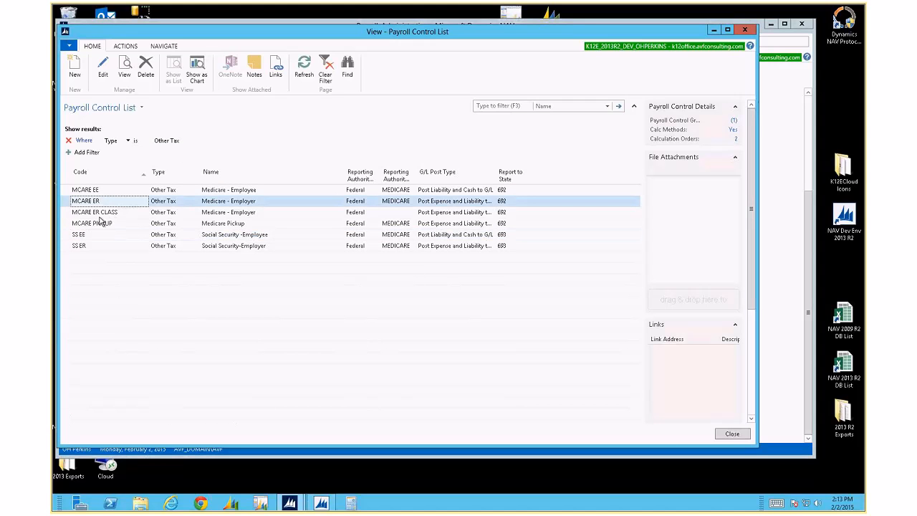
pyautogui.keyDown('ctrl'); pyautogui.click(90, 246); pyautogui.keyUp('ctrl')
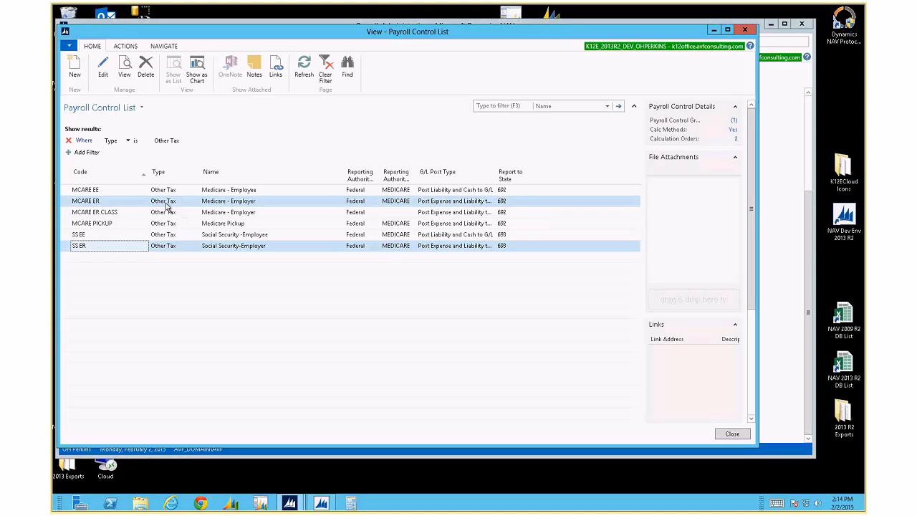
pyautogui.doubleClick(505, 179)
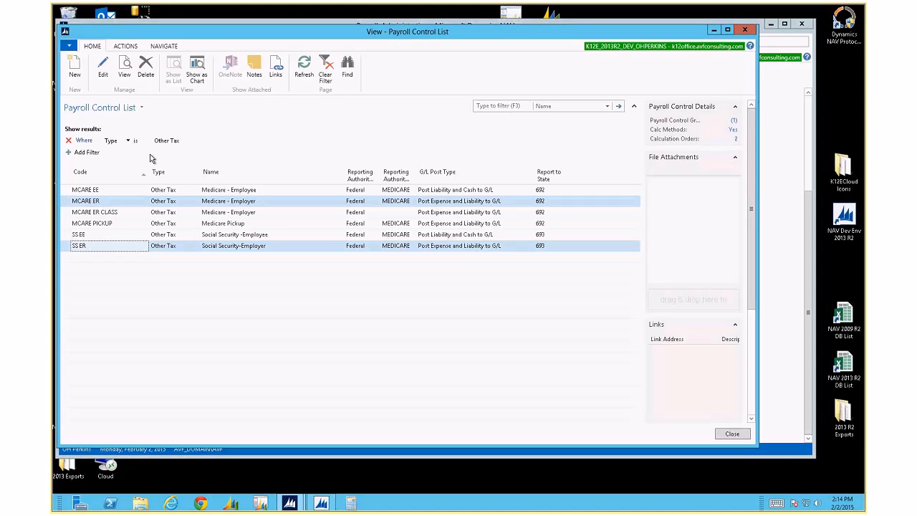
pyautogui.click(205, 140)
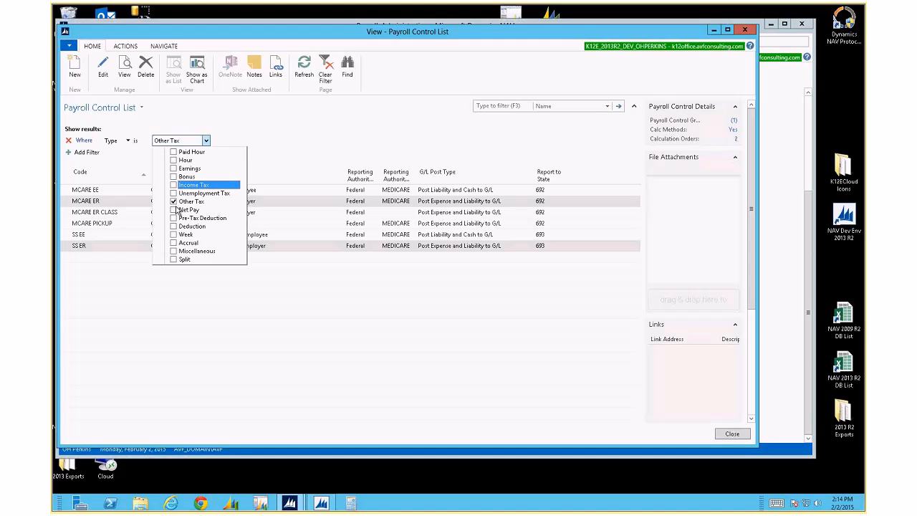
pyautogui.click(173, 202)
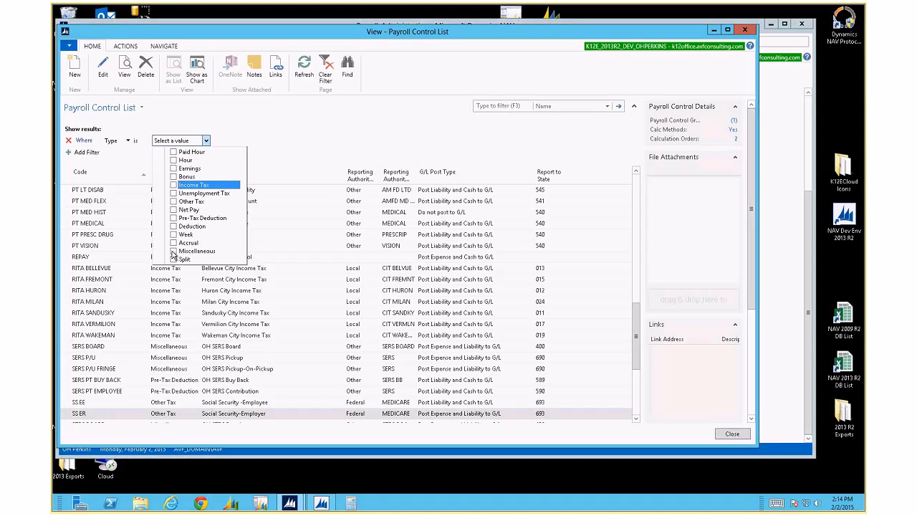
# Filter to Miscellaneous and browse rows AC MED HIST, AT OAPSE CH 341 BAL and AT PEA BAL
pyautogui.click(173, 251)
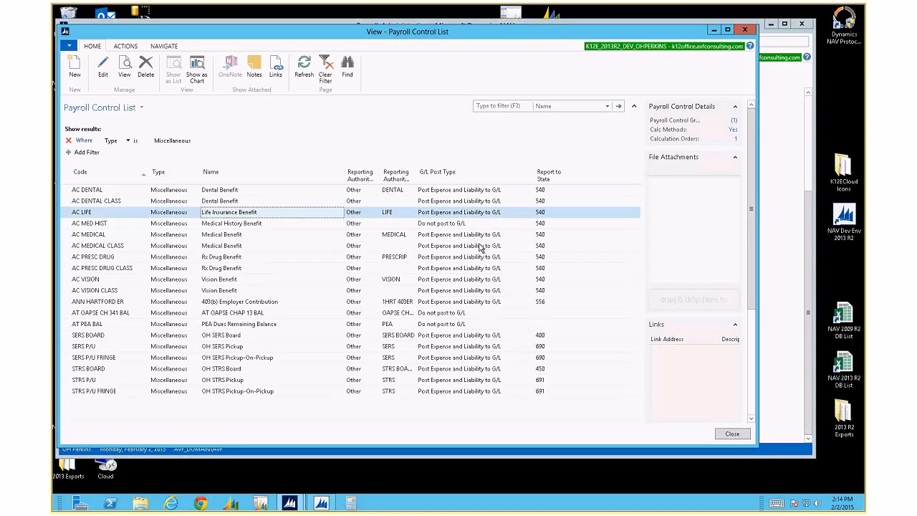
pyautogui.click(450, 226)
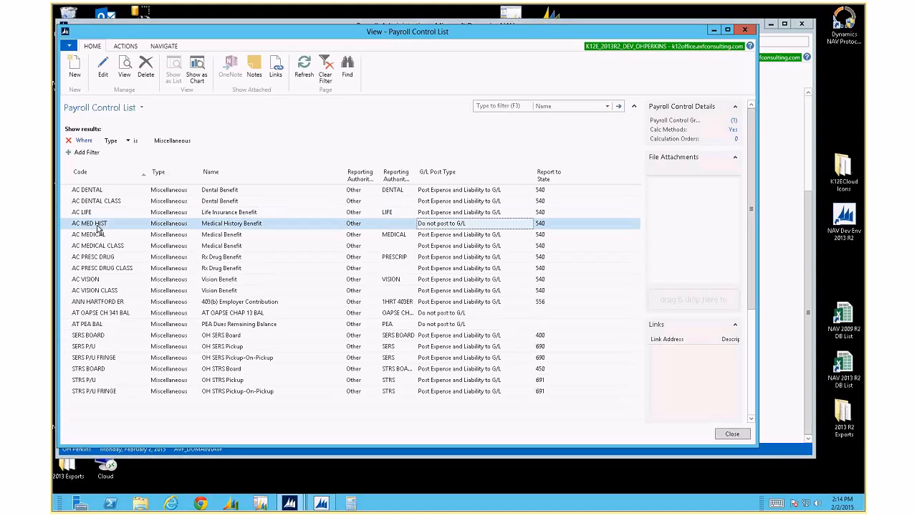
pyautogui.click(104, 314)
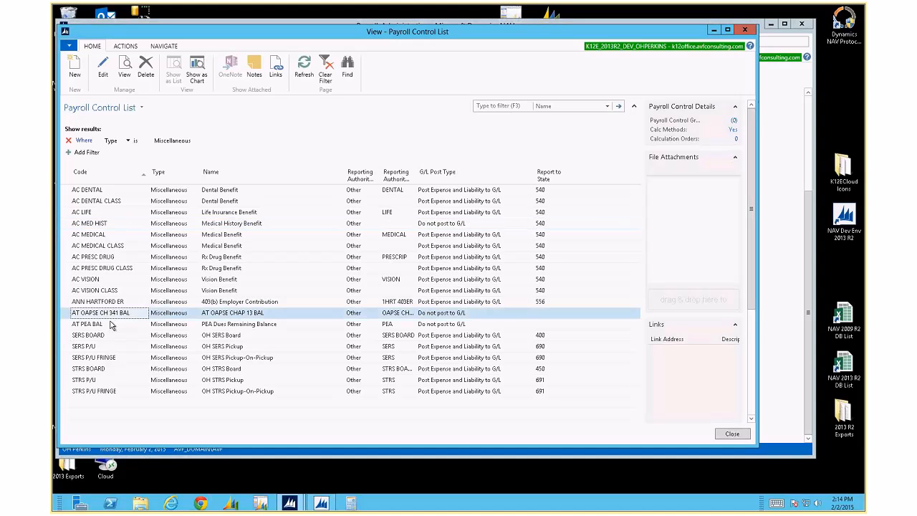
pyautogui.click(112, 325)
pyautogui.click(118, 315)
pyautogui.click(115, 326)
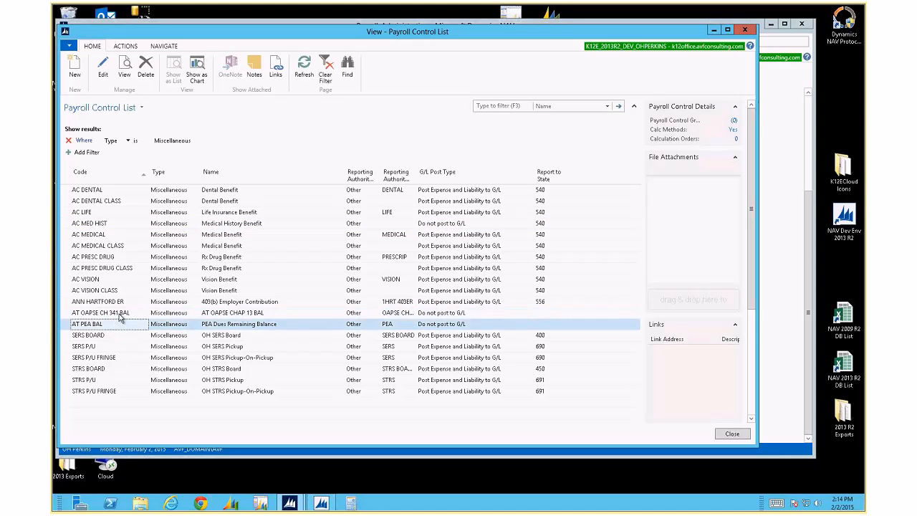
pyautogui.click(121, 314)
pyautogui.click(122, 324)
pyautogui.click(123, 314)
pyautogui.click(125, 324)
pyautogui.click(129, 315)
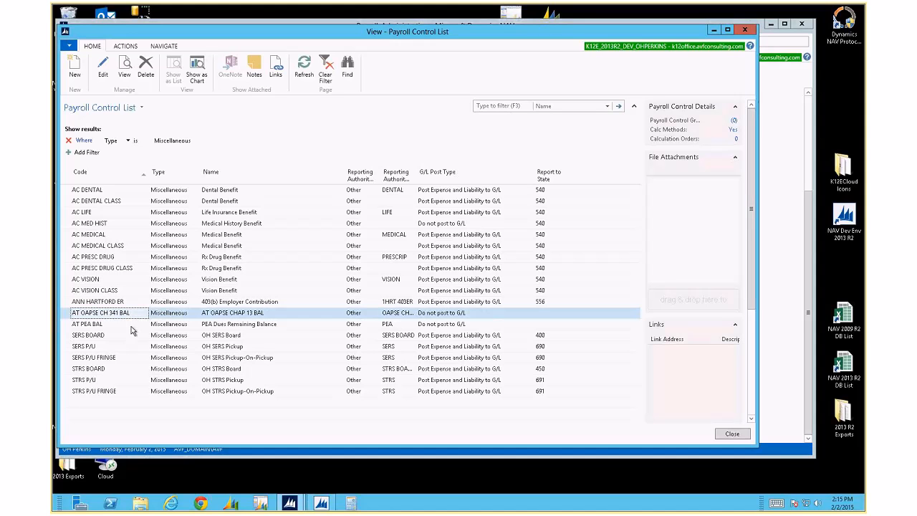
pyautogui.click(234, 324)
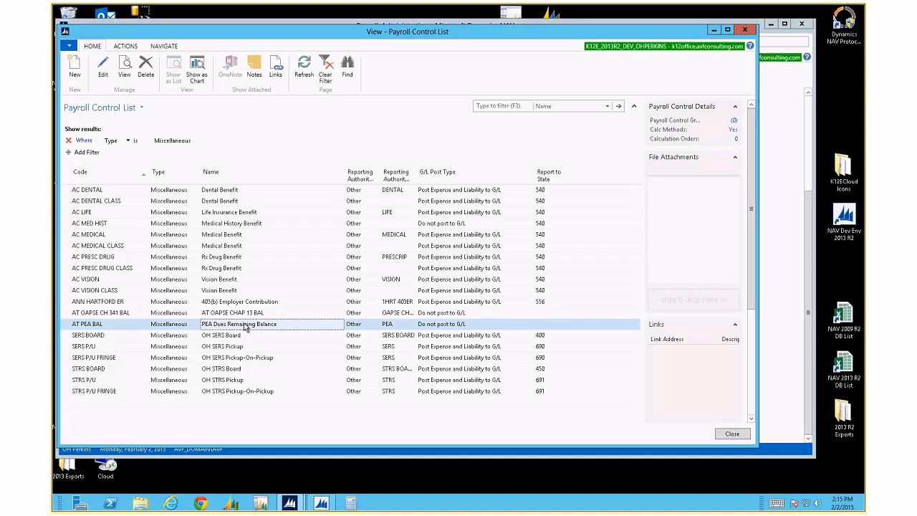
pyautogui.click(238, 315)
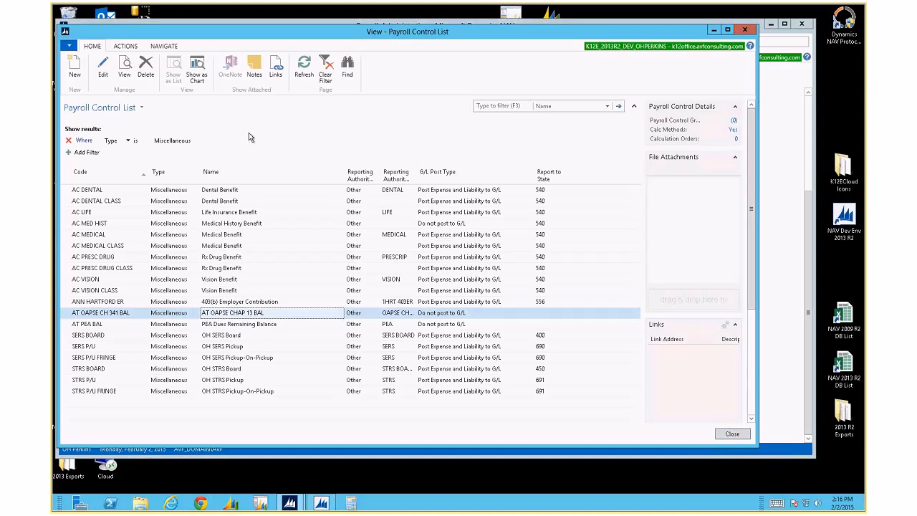
# Switch the Type filter from Miscellaneous to Paid Hour
pyautogui.click(204, 143)
pyautogui.click(205, 141)
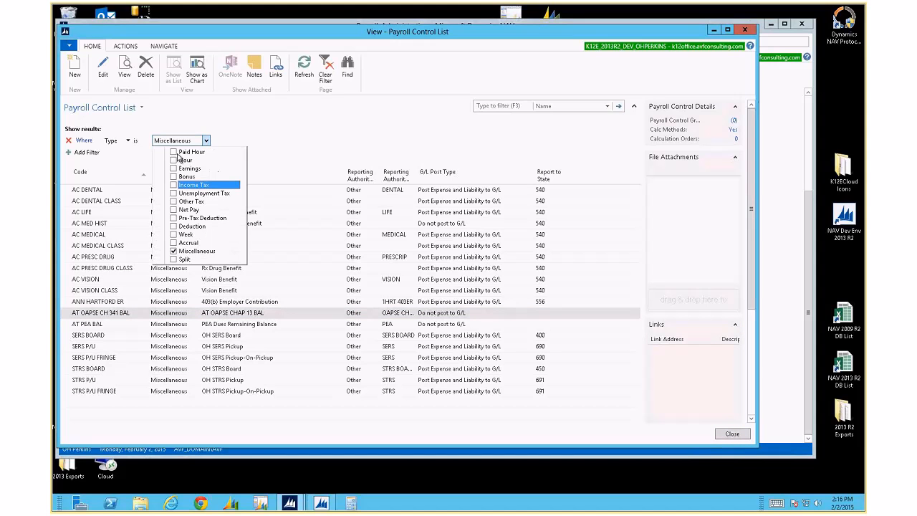
pyautogui.click(174, 152)
pyautogui.click(174, 251)
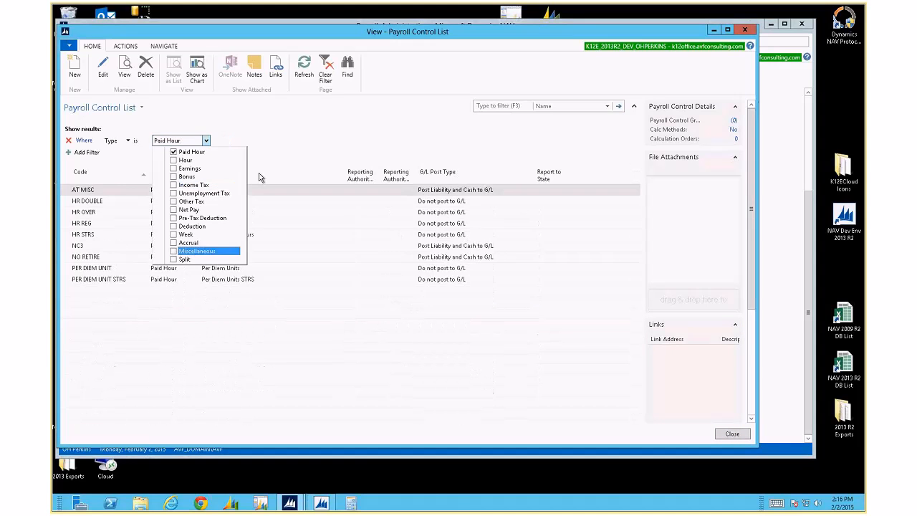
pyautogui.click(278, 167)
# Review HR REG, HR OVER, HR STRS and HR DOUBLE, then multi-select PER DIEM UNIT, HR REG, HR OVER
pyautogui.click(209, 225)
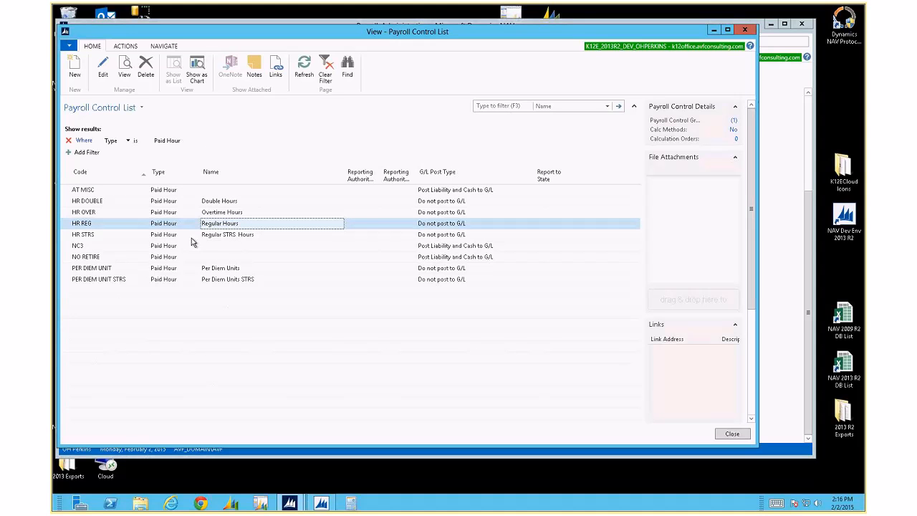
pyautogui.click(74, 213)
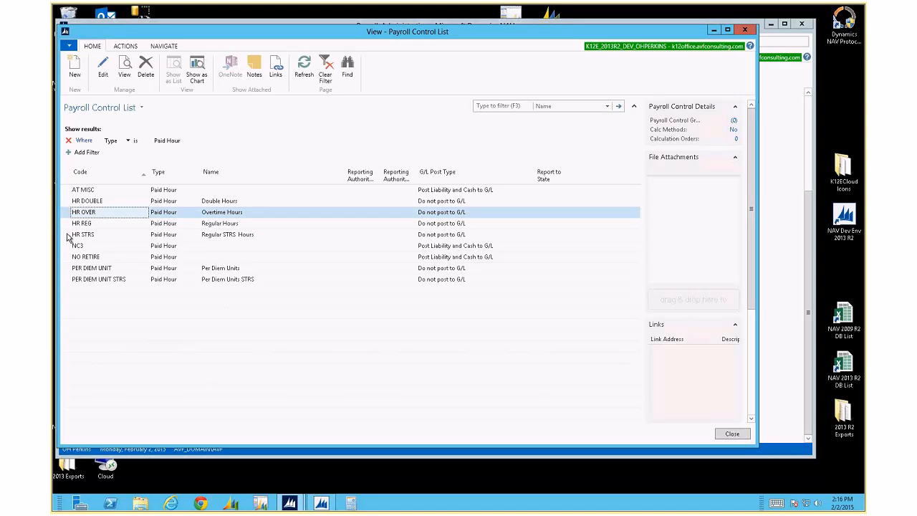
pyautogui.click(69, 236)
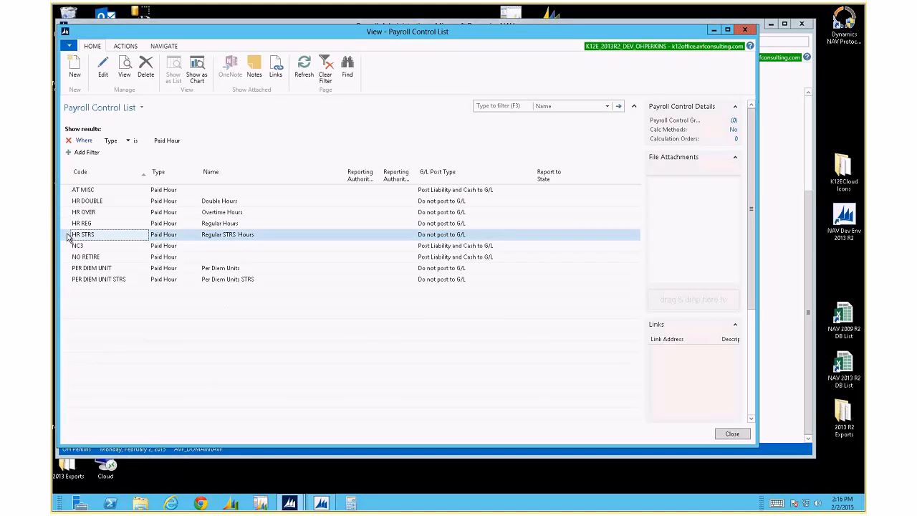
pyautogui.click(70, 203)
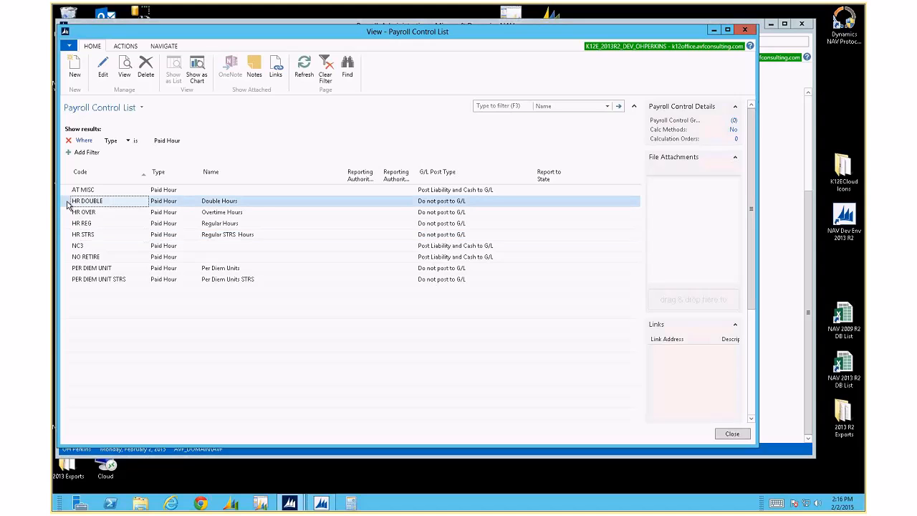
pyautogui.keyDown('ctrl'); pyautogui.click(67, 268); pyautogui.keyUp('ctrl')
pyautogui.keyDown('ctrl'); pyautogui.click(65, 223); pyautogui.keyUp('ctrl')
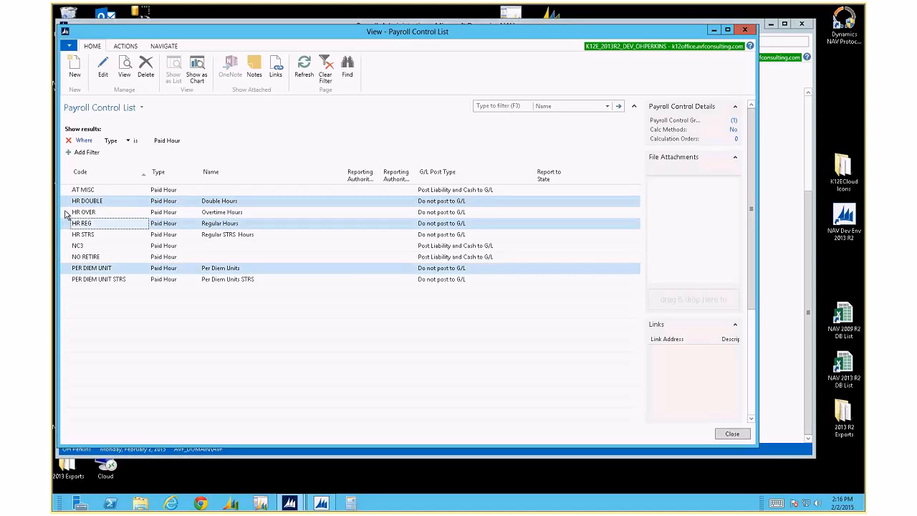
pyautogui.keyDown('ctrl'); pyautogui.click(68, 213); pyautogui.keyUp('ctrl')
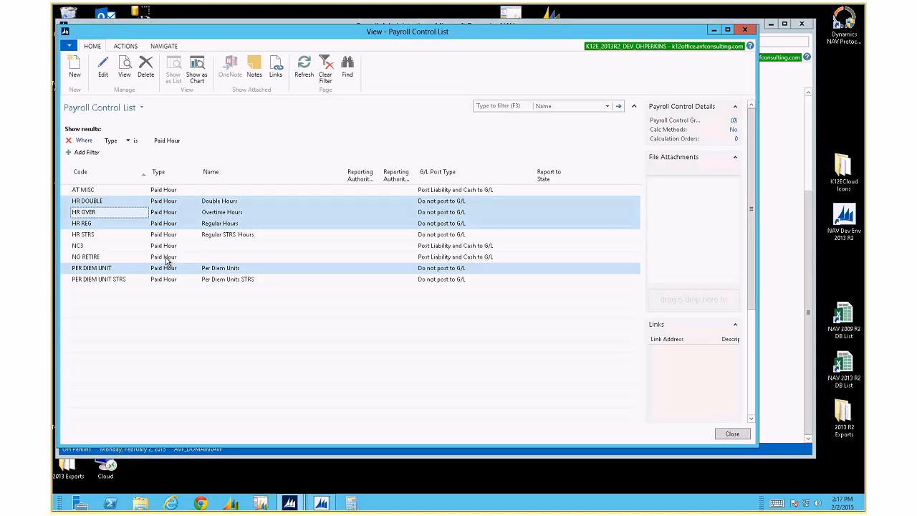
# Switch the Type filter from Paid Hour to Earnings
pyautogui.click(165, 141)
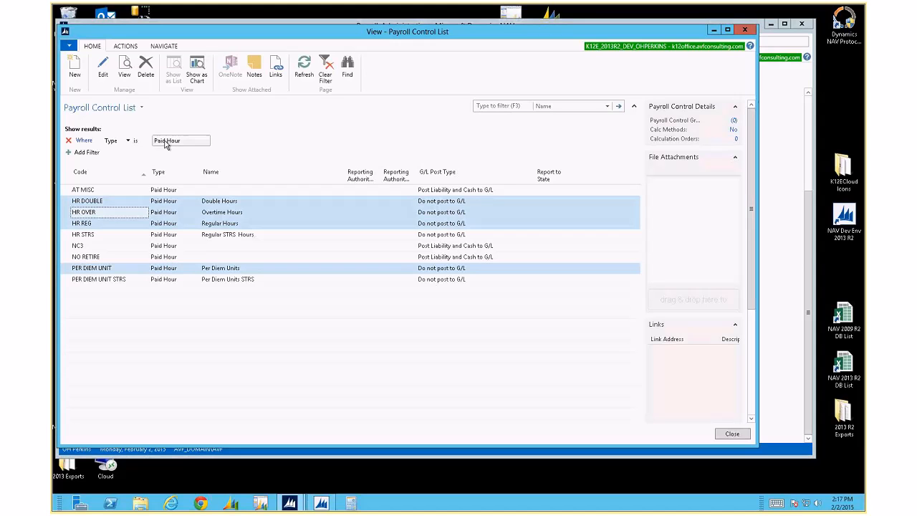
pyautogui.click(207, 141)
pyautogui.click(174, 168)
pyautogui.click(173, 152)
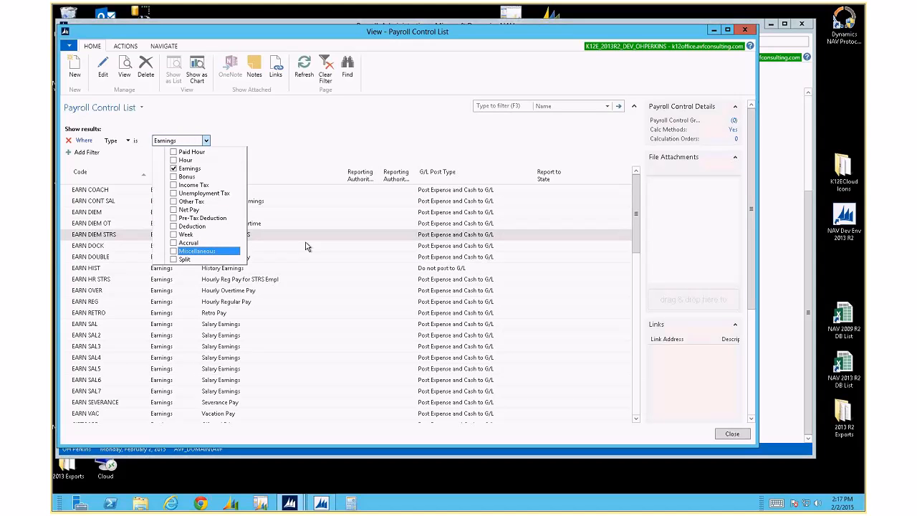
pyautogui.click(305, 246)
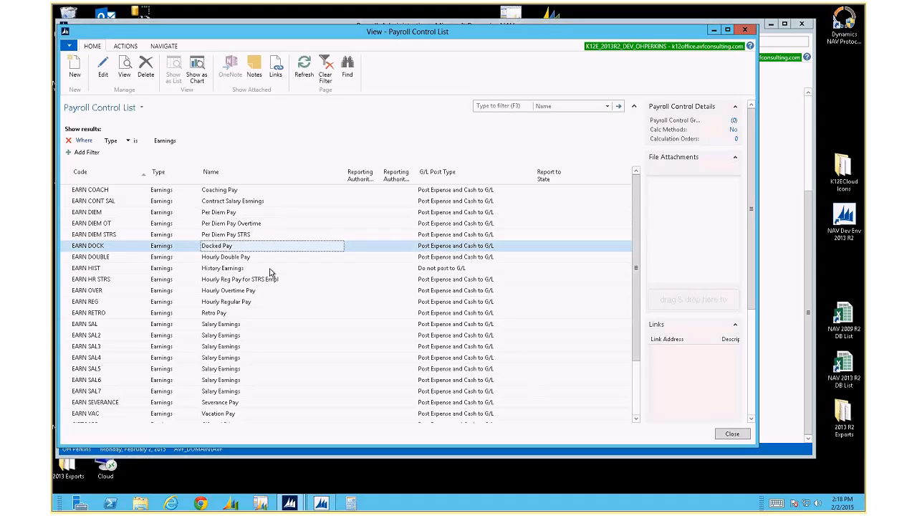
# Review the EARN REG, EARN OVER, EARN HIST and EARN DOUBLE rows in the Earnings list
pyautogui.click(91, 305)
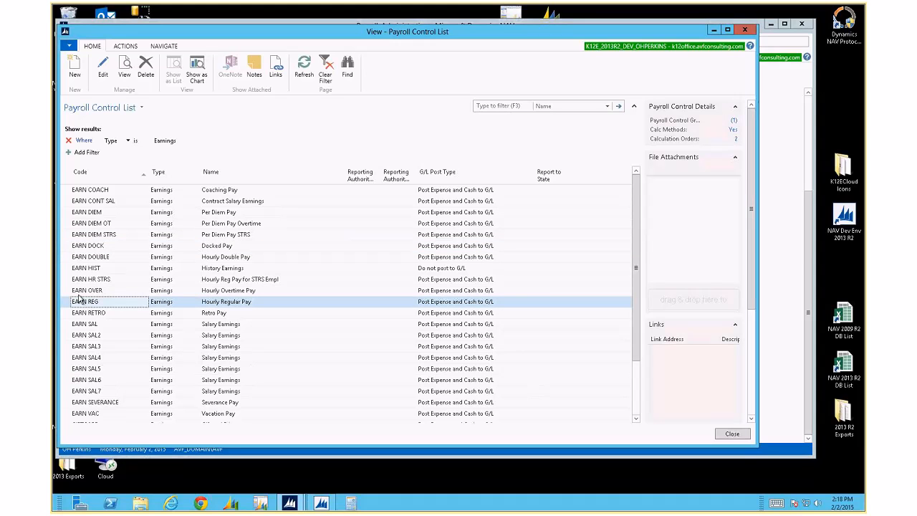
pyautogui.keyDown('shift'); pyautogui.click(66, 292); pyautogui.keyUp('shift')
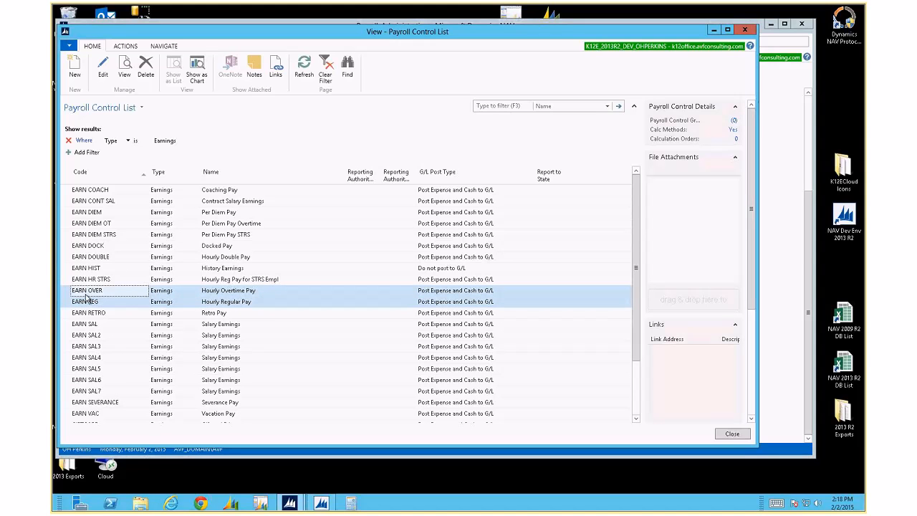
pyautogui.click(116, 269)
pyautogui.click(111, 256)
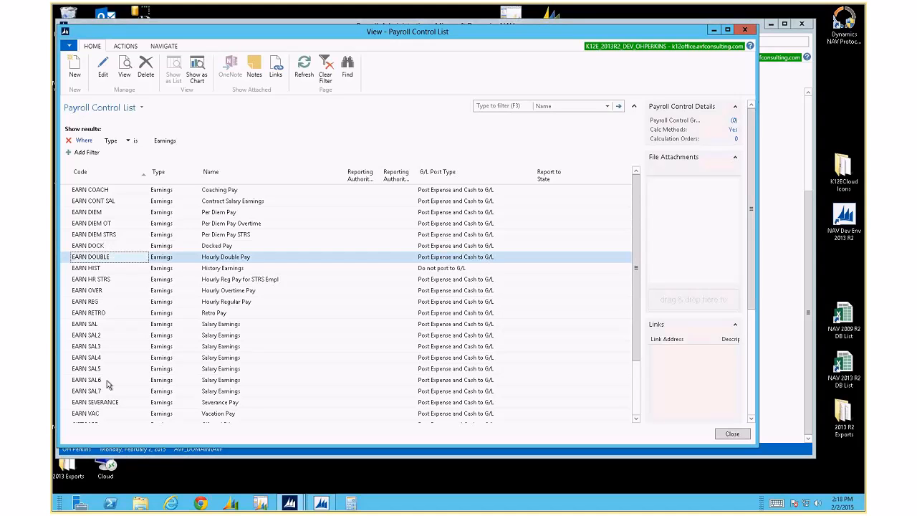
pyautogui.scroll(-2, 109, 385)
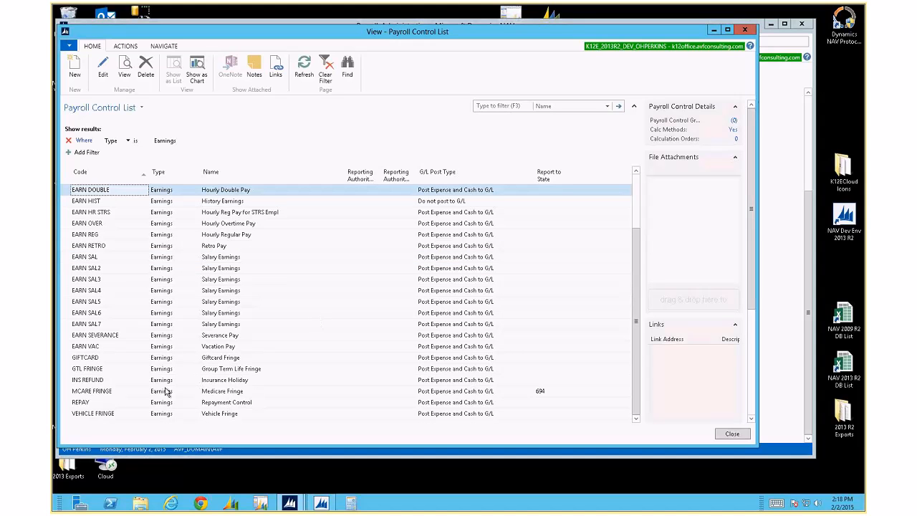
pyautogui.scroll(2, 164, 387)
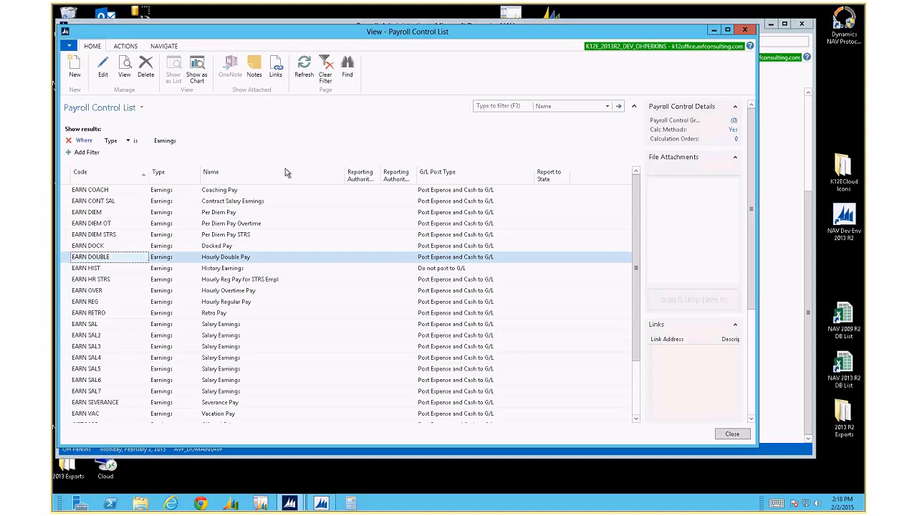
# Show Code, Type, Name, Reporting Authority, G/L Post Type and Report to State columns
pyautogui.rightClick(344, 176)
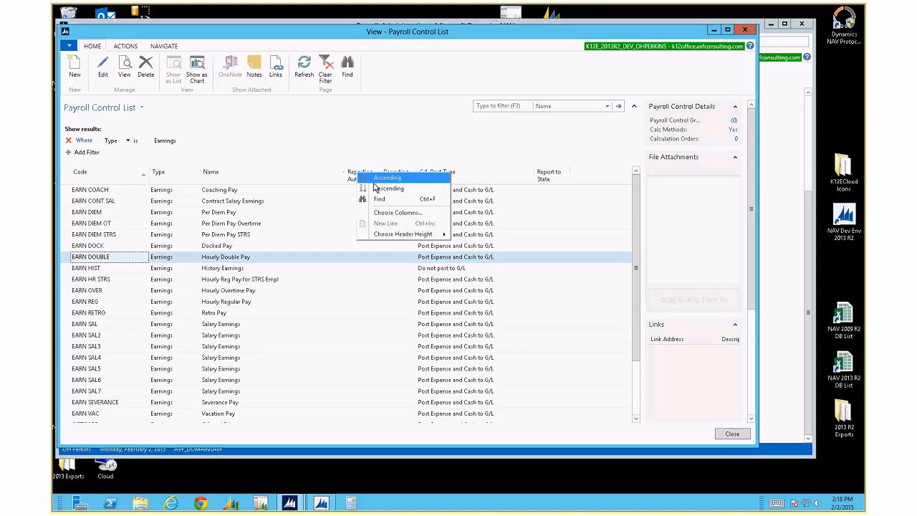
pyautogui.click(395, 219)
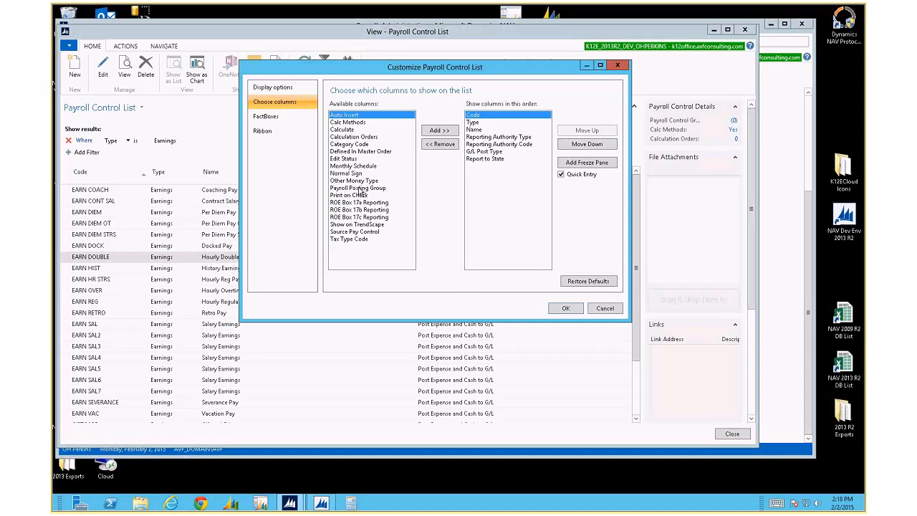
pyautogui.press('Escape')
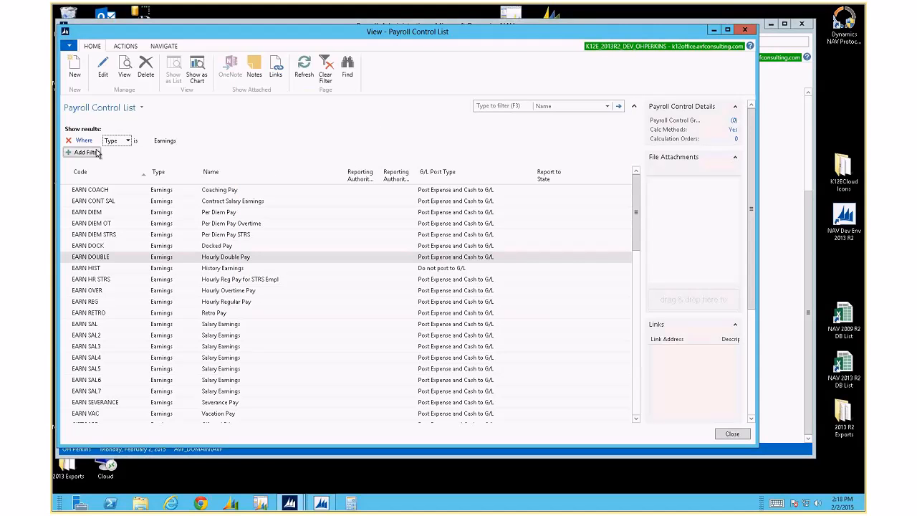
# Add a Pay Type filter, try Hourly, then set its value to Salary
pyautogui.click(86, 153)
pyautogui.moveTo(154, 174)
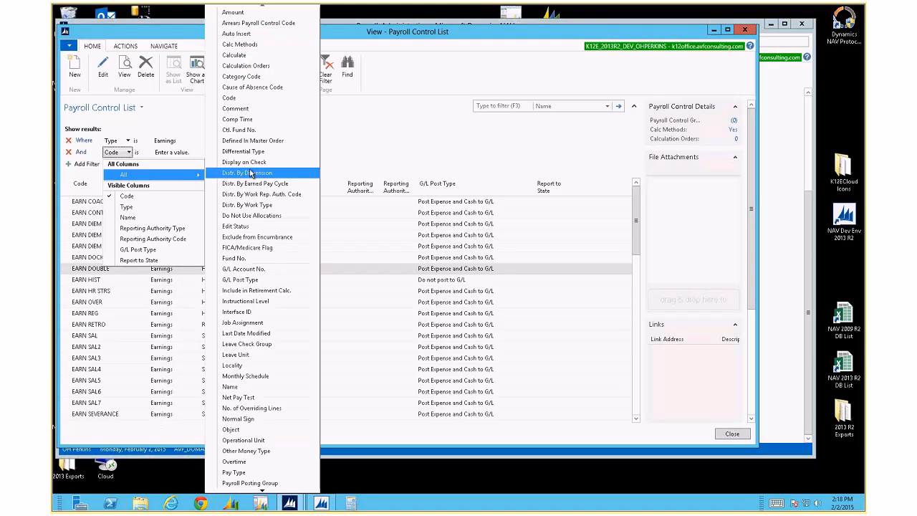
pyautogui.click(233, 472)
pyautogui.click(187, 153)
pyautogui.click(209, 152)
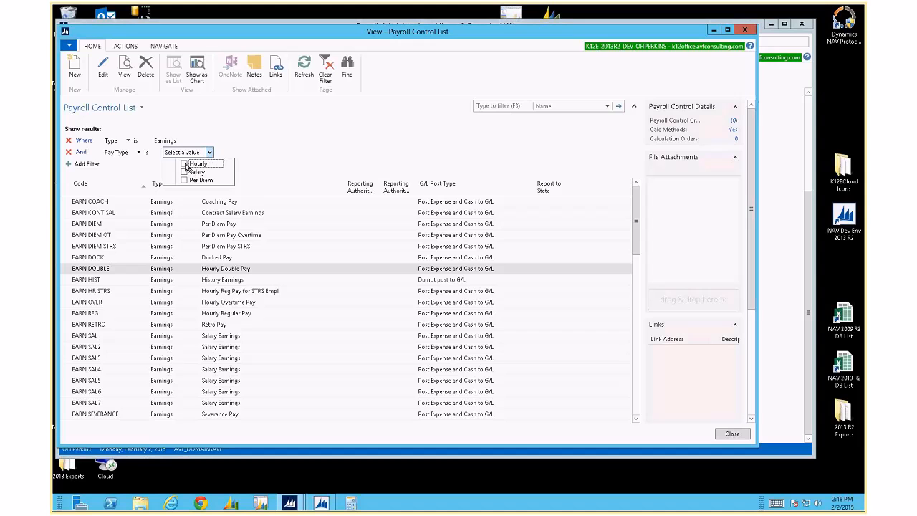
pyautogui.click(185, 165)
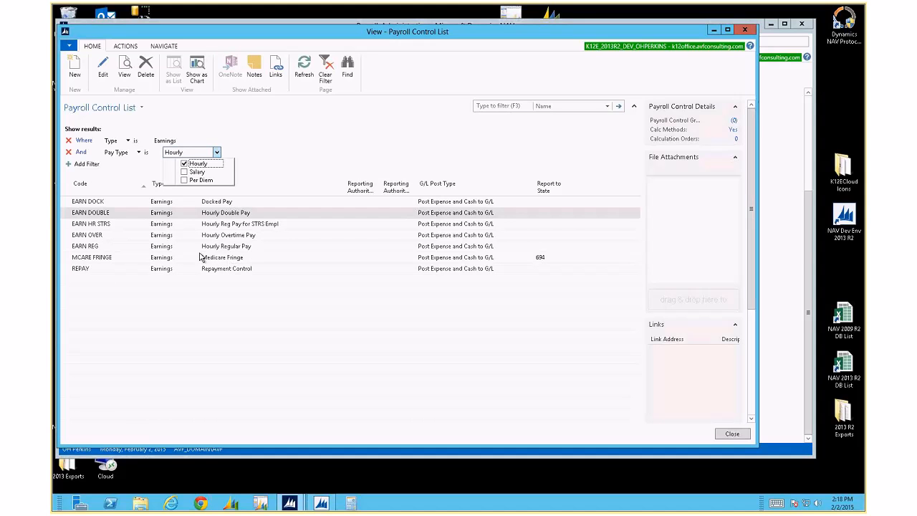
pyautogui.click(184, 164)
pyautogui.click(184, 172)
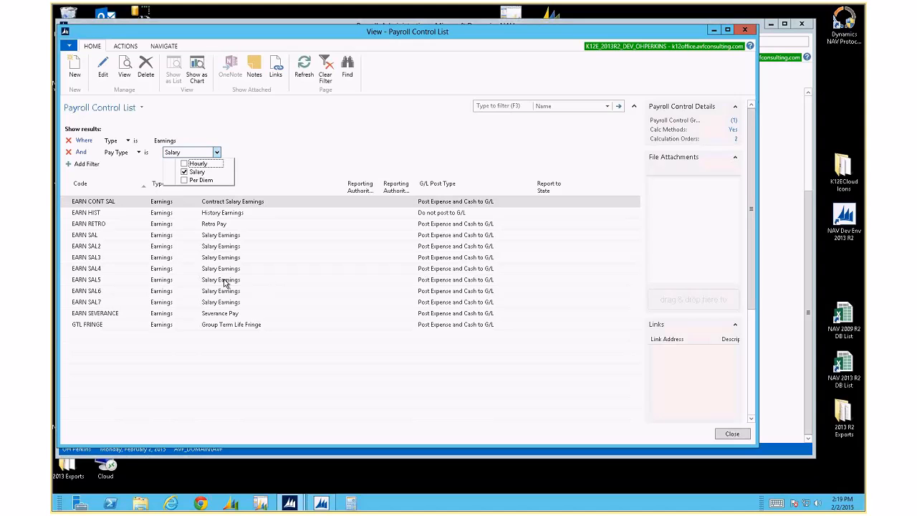
# Switch the Pay Type value from Salary to Per Diem, then clear it entirely
pyautogui.click(184, 173)
pyautogui.click(184, 180)
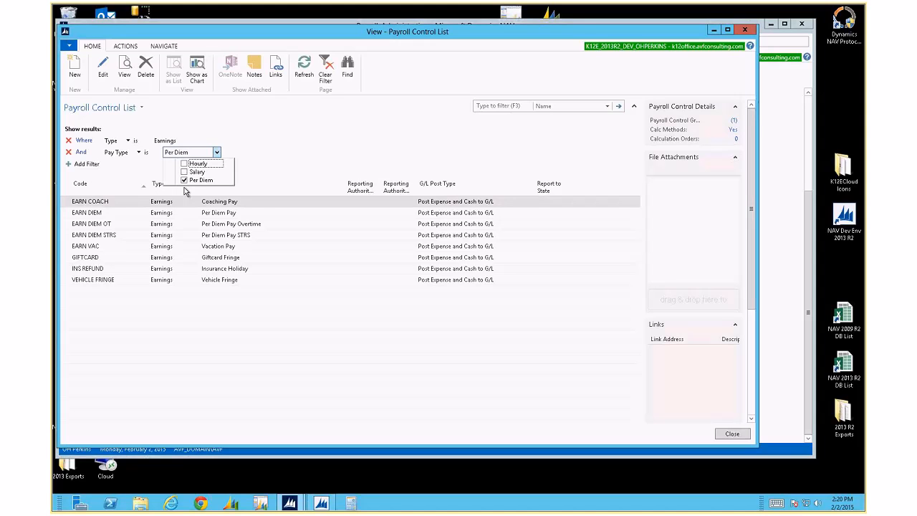
pyautogui.click(184, 180)
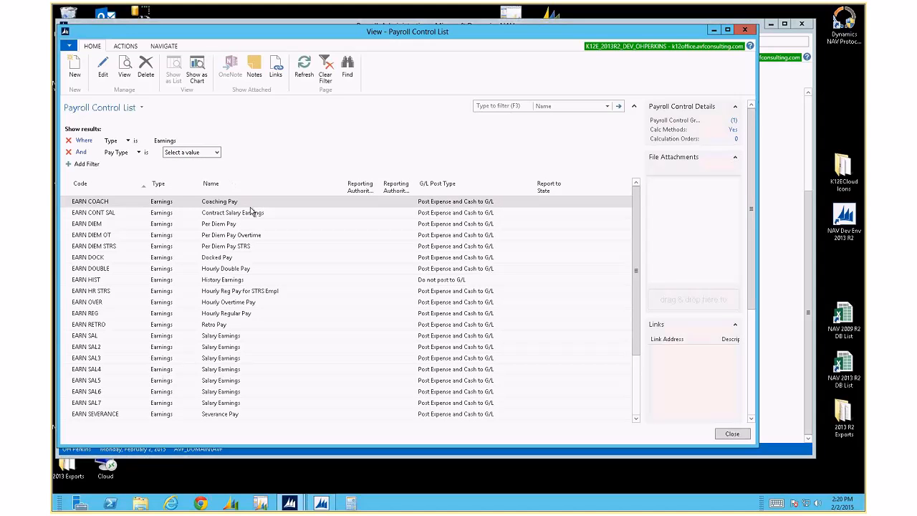
# Select EARN CONT SAL, then reposition and enlarge its card window
pyautogui.click(121, 214)
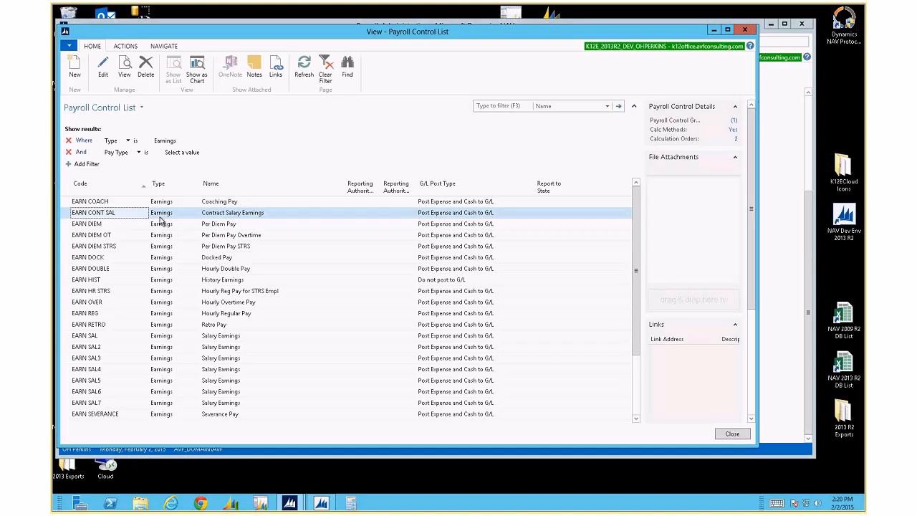
pyautogui.moveTo(308, 66); pyautogui.dragTo(226, 32)
pyautogui.moveTo(585, 404); pyautogui.dragTo(664, 451)
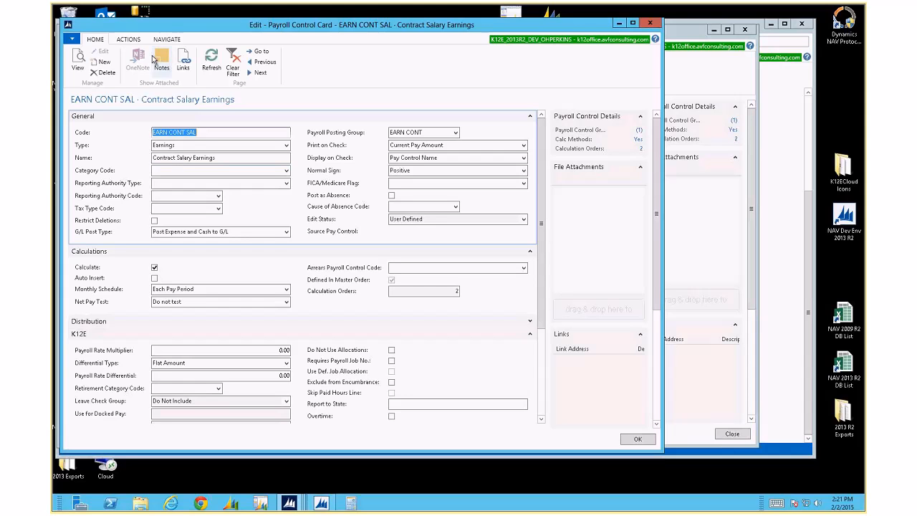
# Copy EARN CONT SAL to a new payroll control 'AVF AVF' and close the card
pyautogui.click(128, 39)
pyautogui.click(78, 61)
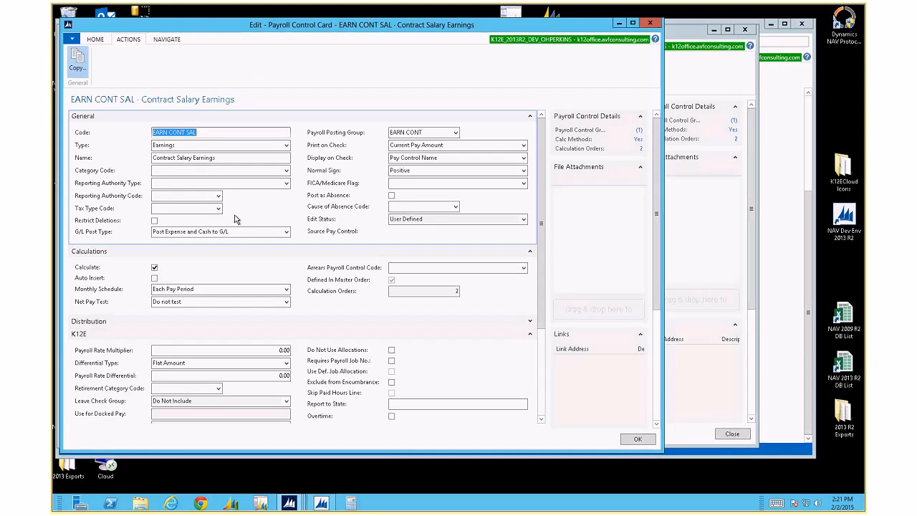
pyautogui.write('a')
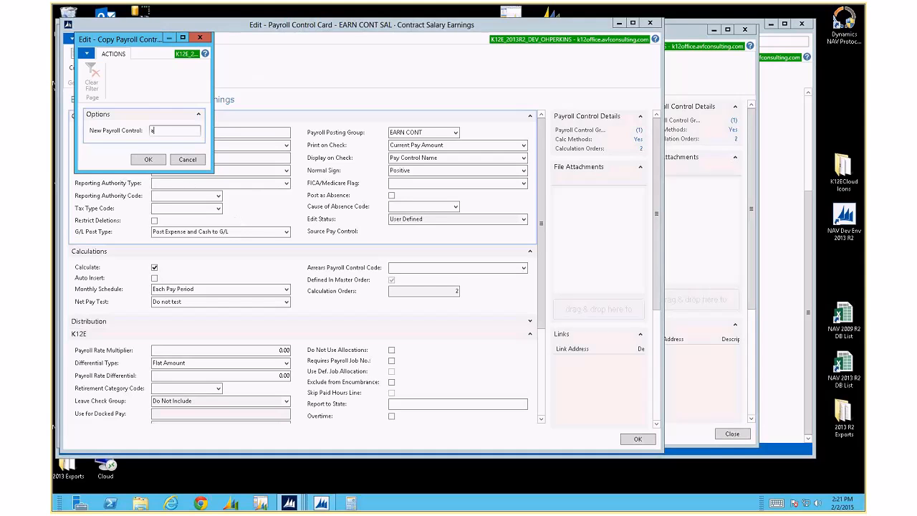
pyautogui.write('vf avf a')
pyautogui.press('Tab')
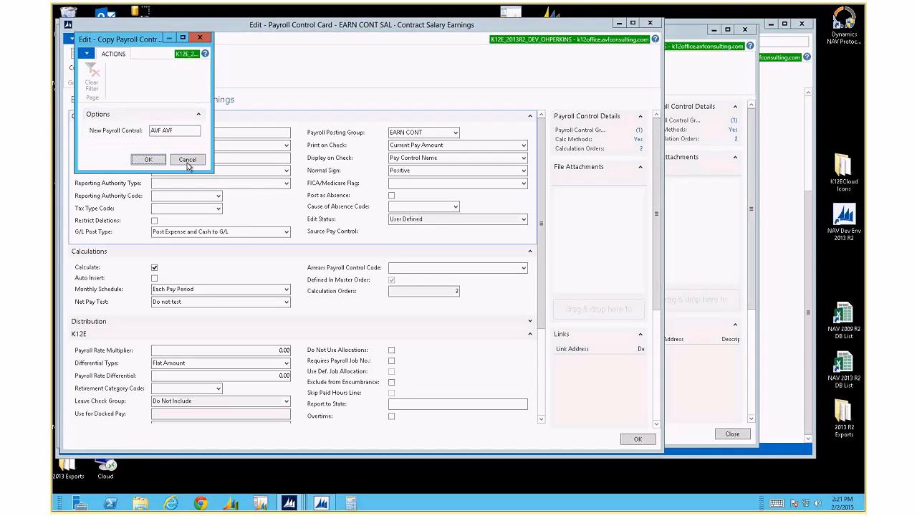
pyautogui.click(149, 160)
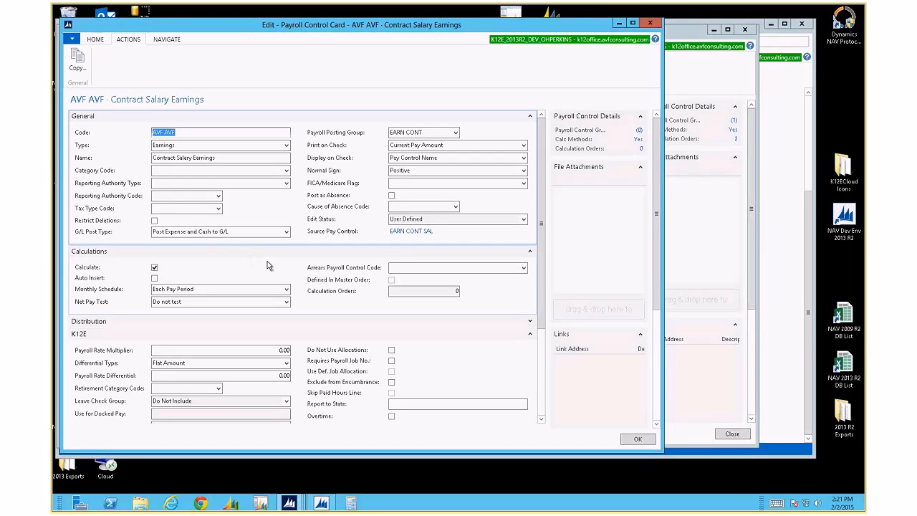
pyautogui.click(639, 440)
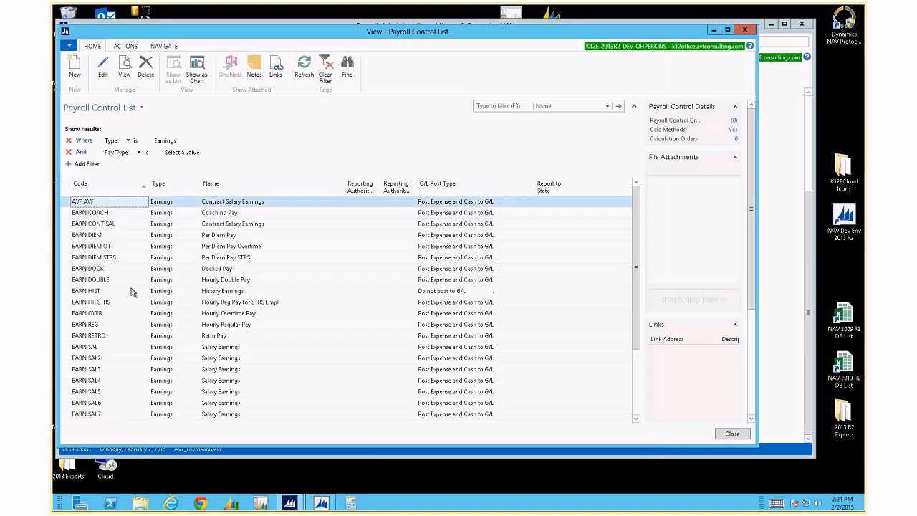
# Delete the AVF AVF Contract Salary Earnings payroll control, confirming the deletion with Yes
pyautogui.press('Down')
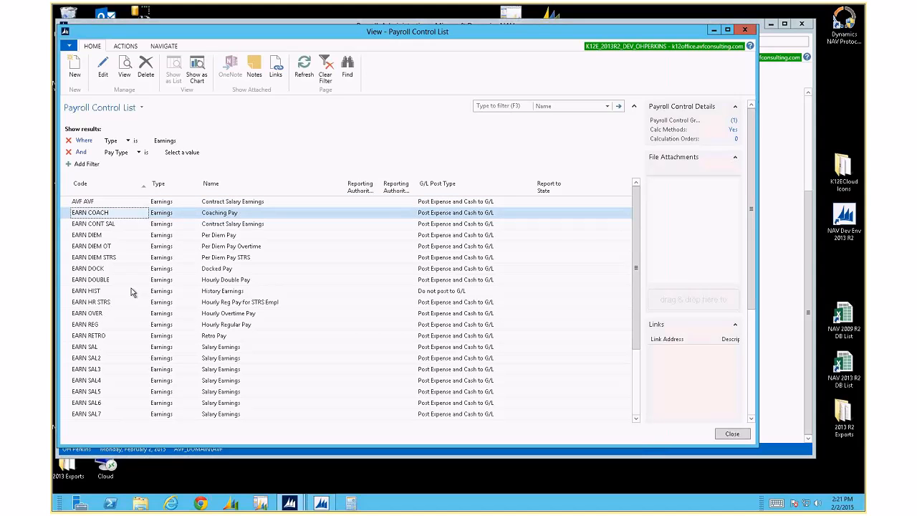
pyautogui.press('Up')
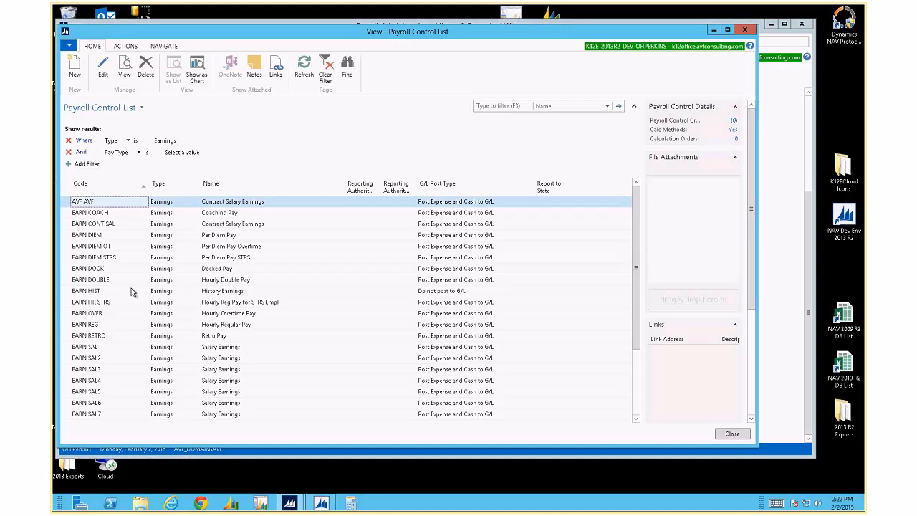
pyautogui.click(147, 68)
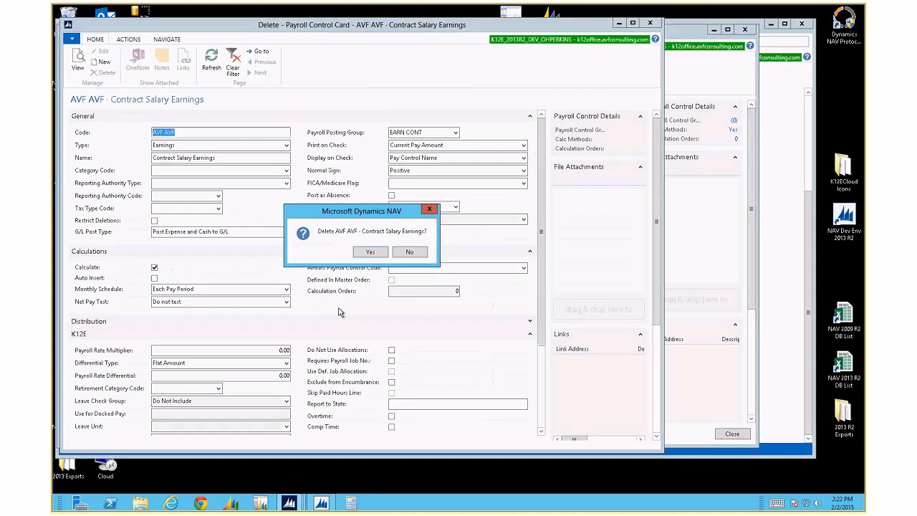
pyautogui.click(373, 256)
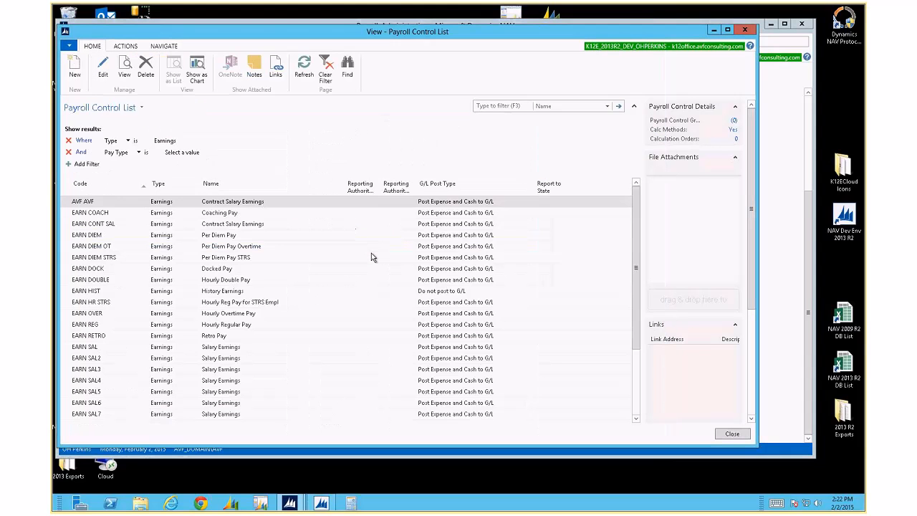
pyautogui.click(131, 213)
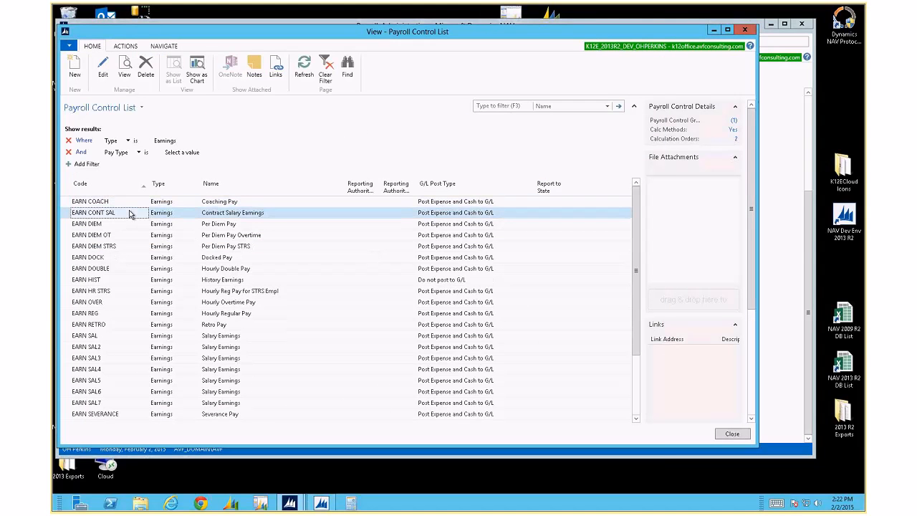
# Reopen the EARN CONT SAL Contract Salary Earnings card and move into its Category Code field
pyautogui.doubleClick(129, 214)
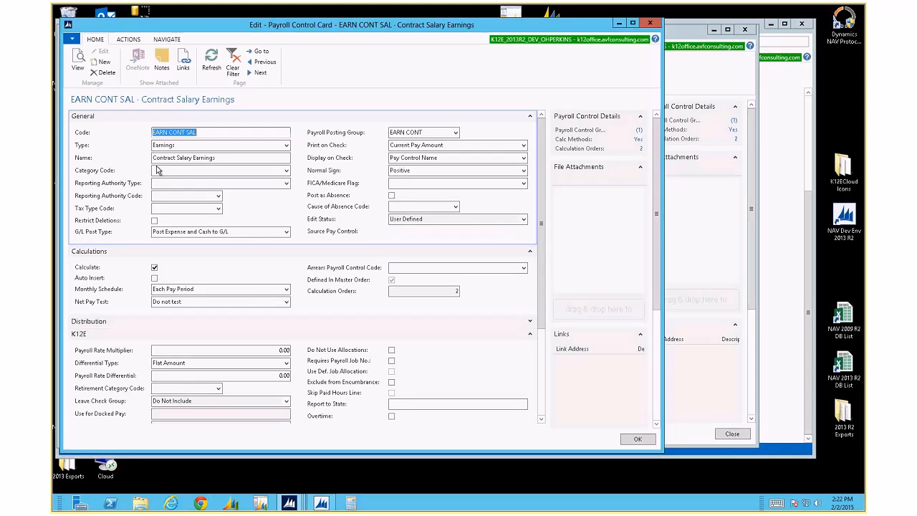
pyautogui.click(213, 170)
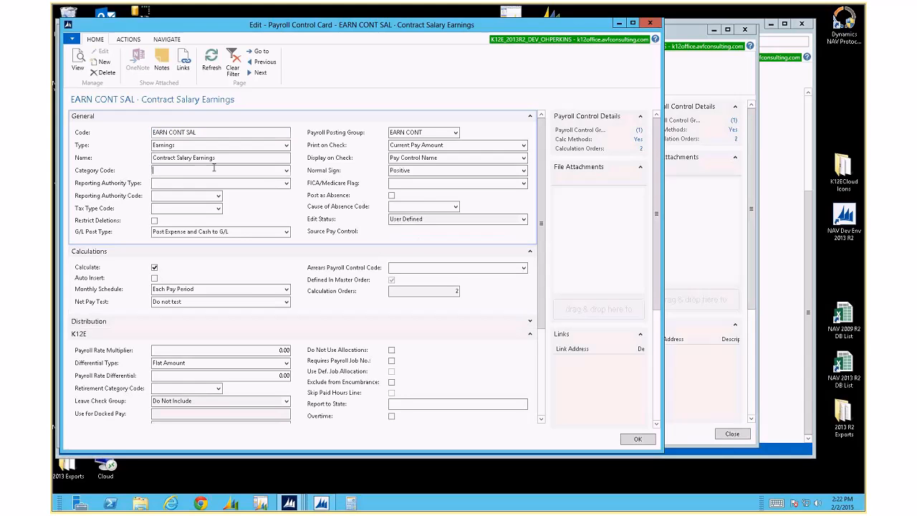
# Browse the Category Code lookup and its full list, closing it without choosing a code
pyautogui.click(287, 172)
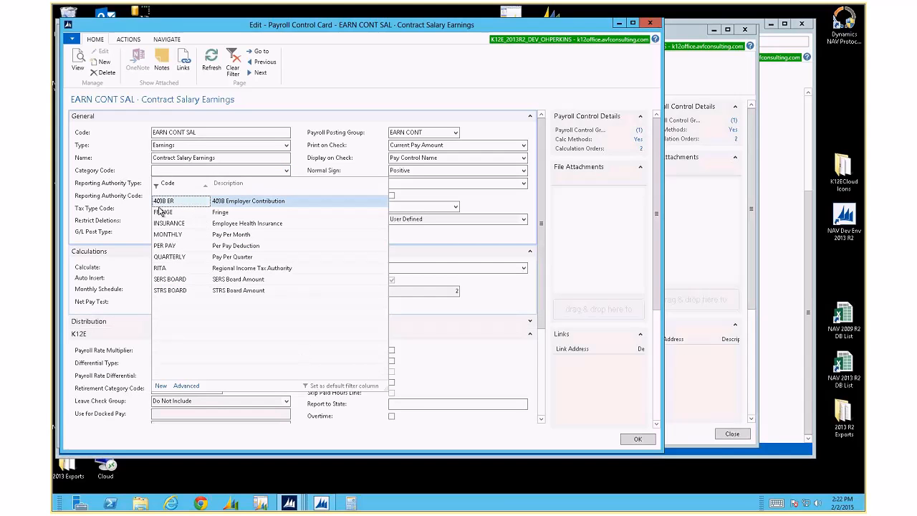
pyautogui.click(185, 386)
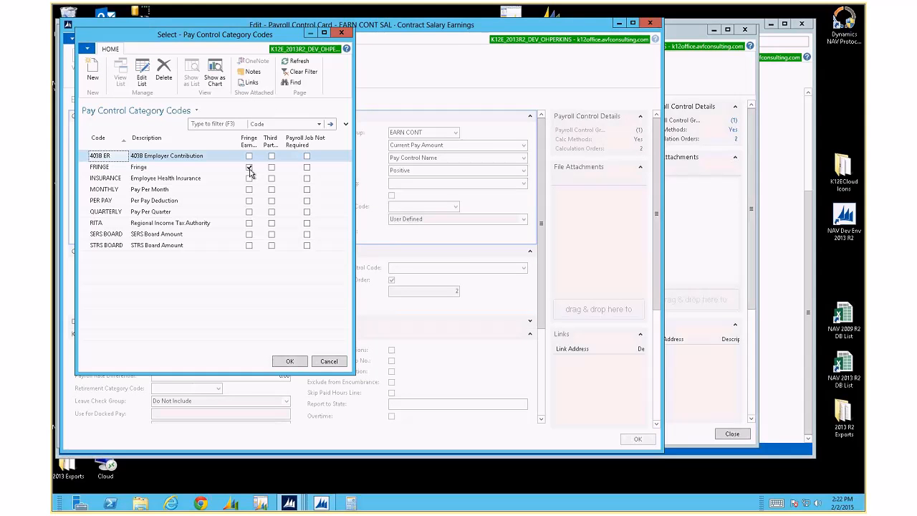
pyautogui.click(335, 362)
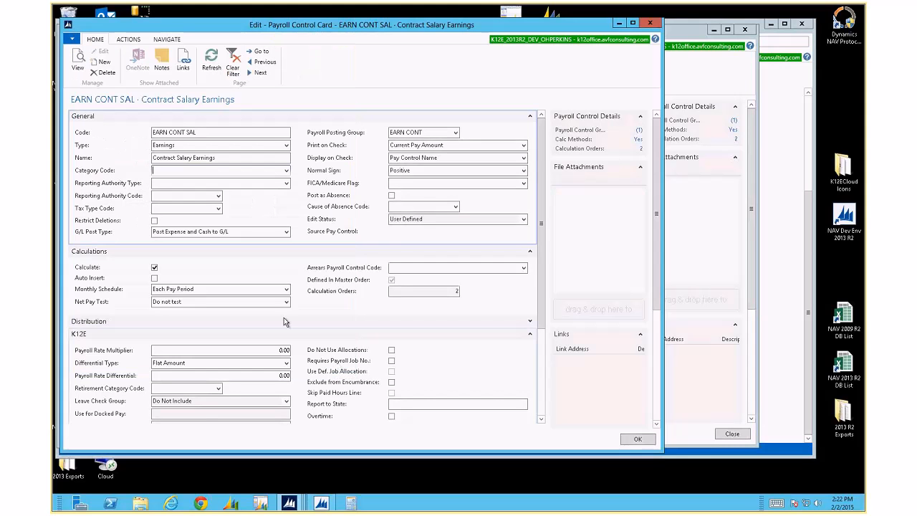
pyautogui.click(286, 170)
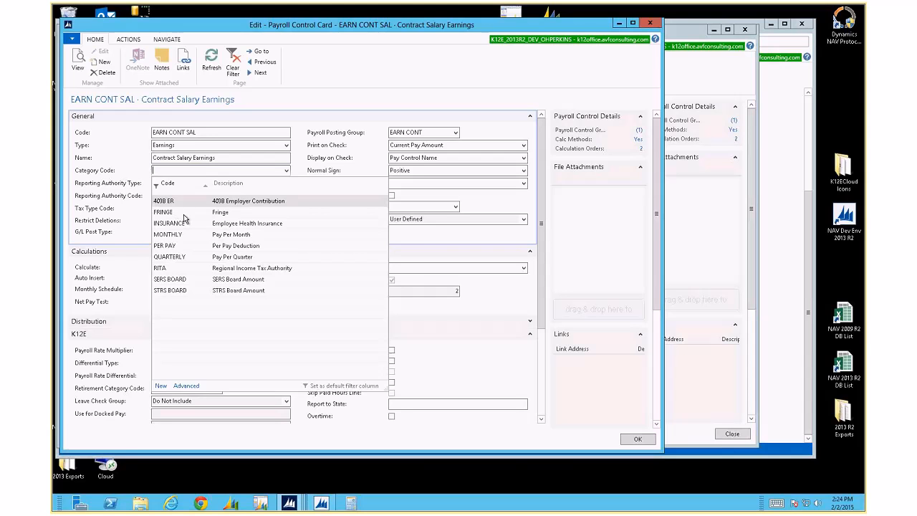
pyautogui.press('Escape')
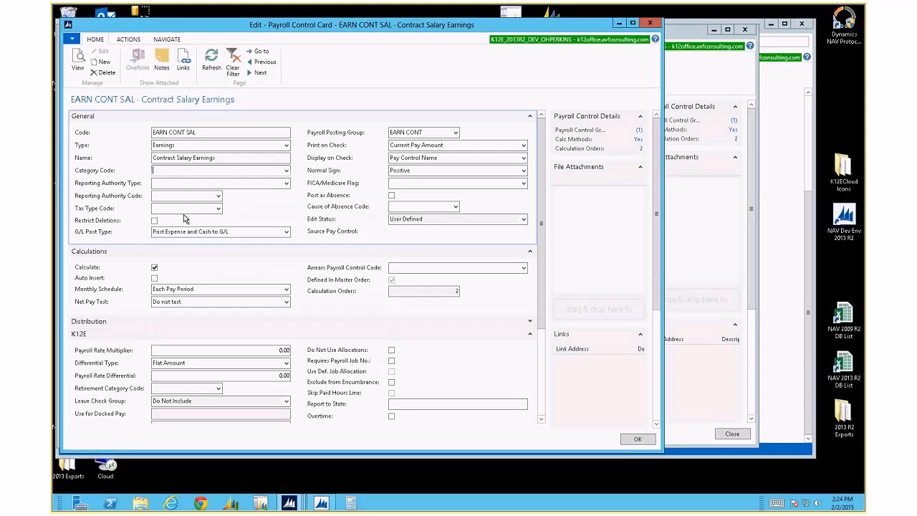
# Review the Reporting Authority Type options, then close the card back to the Earnings list
pyautogui.click(167, 182)
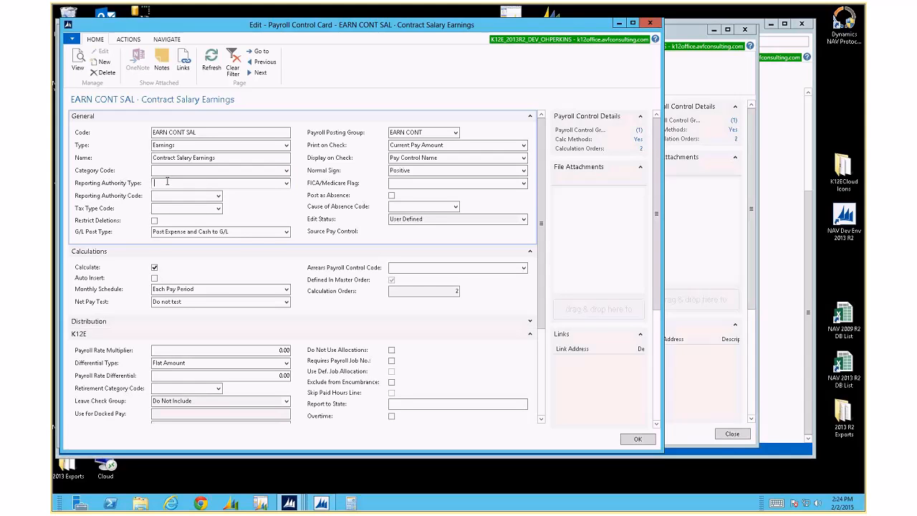
pyautogui.click(286, 184)
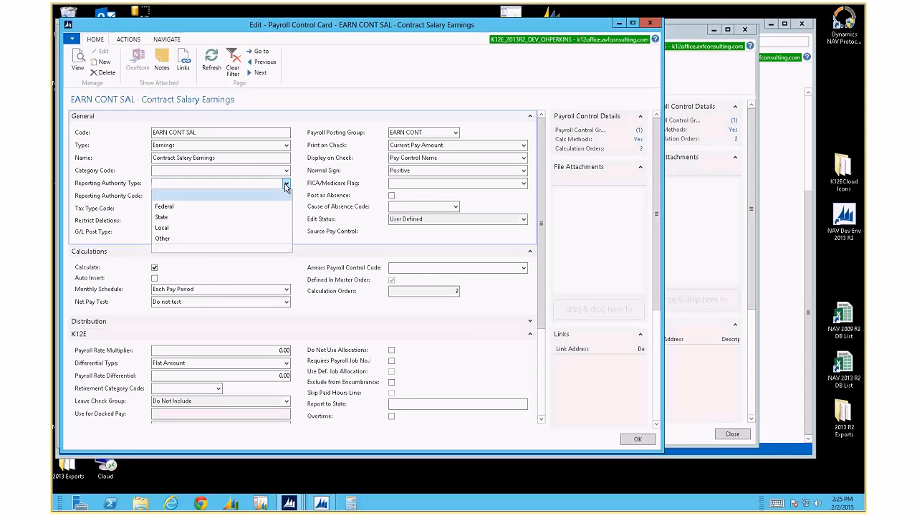
pyautogui.press('Escape')
pyautogui.press('Escape')
pyautogui.scroll(-3, 264, 377)
pyautogui.scroll(3, 264, 378)
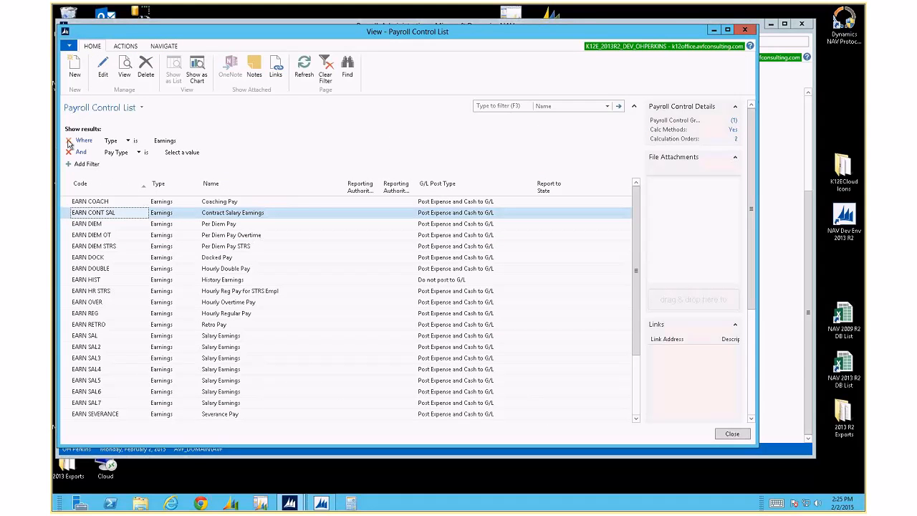
# Clear the 'Type is Earnings' filter and open the PT DENTAL Dental Insurance card
pyautogui.click(69, 141)
pyautogui.scroll(-10, 130, 279)
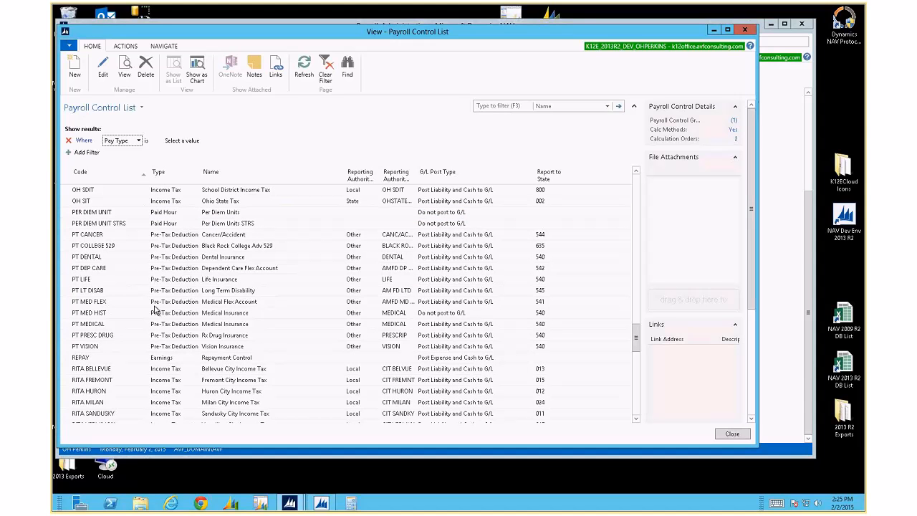
pyautogui.doubleClick(127, 257)
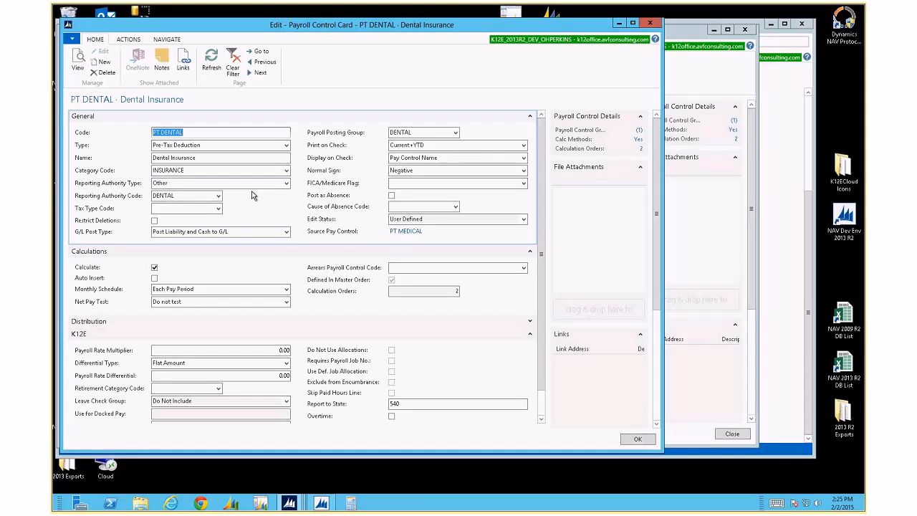
# Inspect the Reporting Authority Code, Reporting Authority Type (Other) and Tax Type Code lookups, then close the card
pyautogui.click(218, 196)
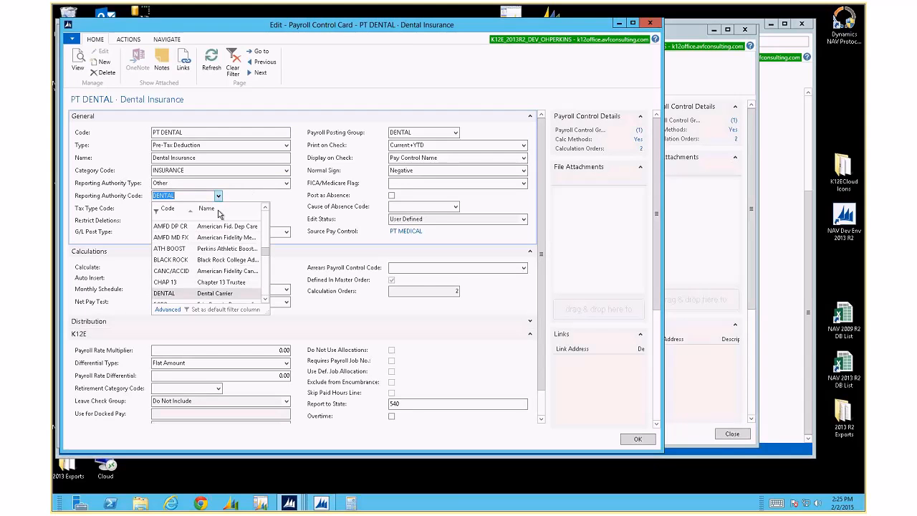
pyautogui.click(174, 309)
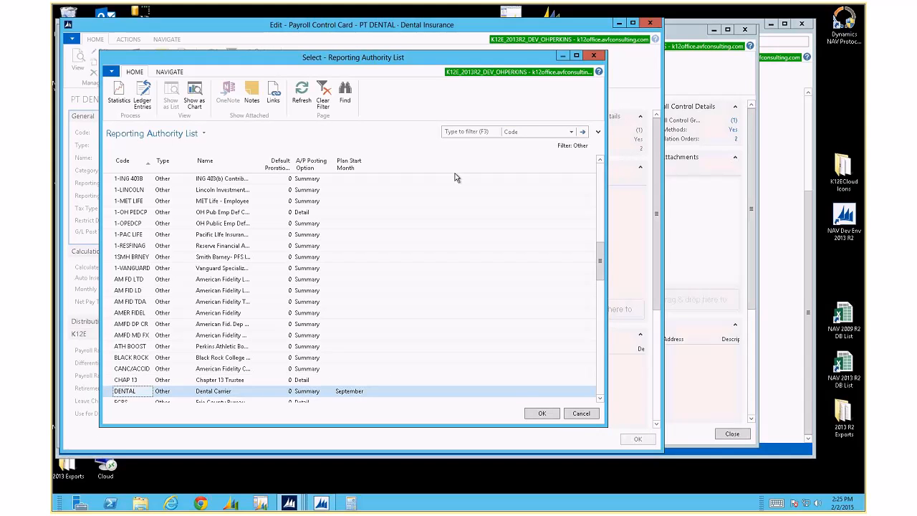
pyautogui.press('Escape')
pyautogui.click(287, 184)
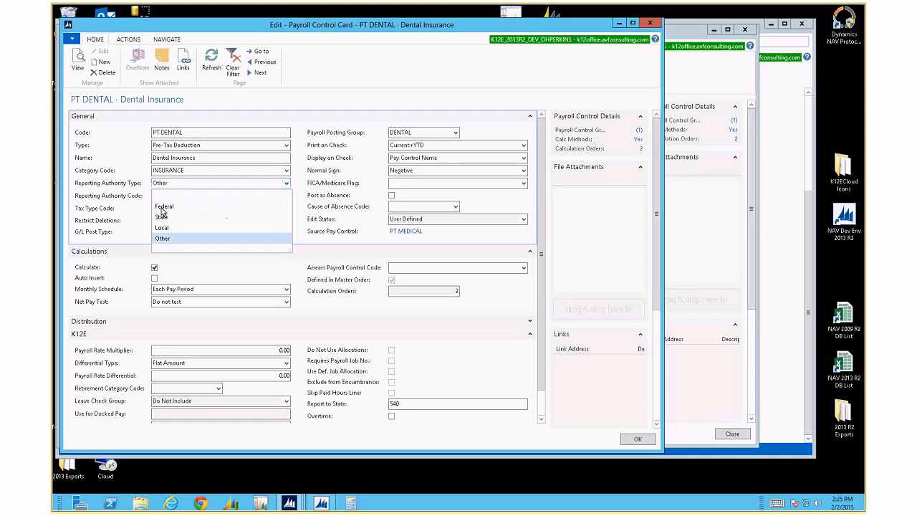
pyautogui.click(138, 203)
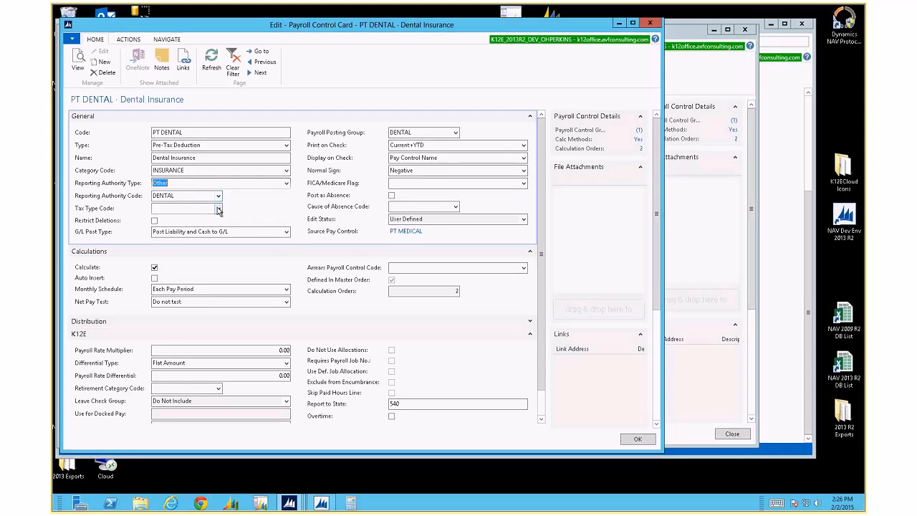
pyautogui.click(219, 208)
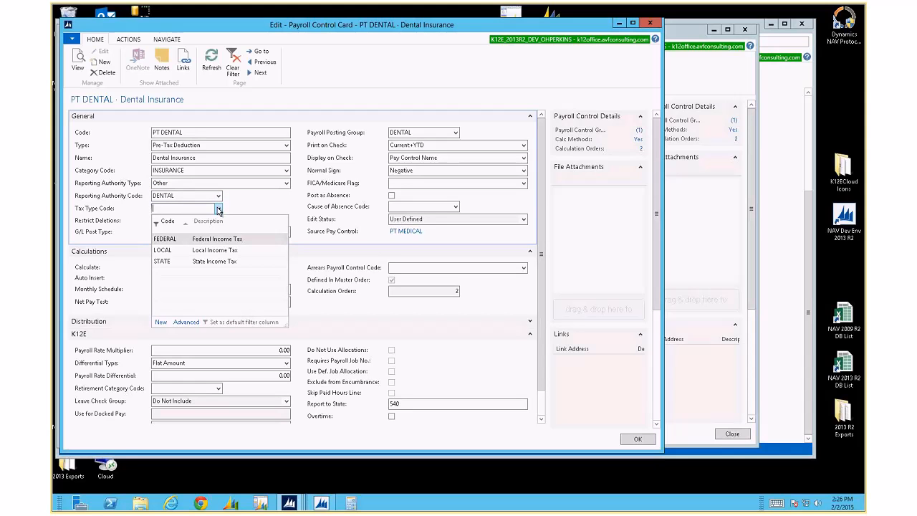
pyautogui.press('Escape')
pyautogui.press('Escape')
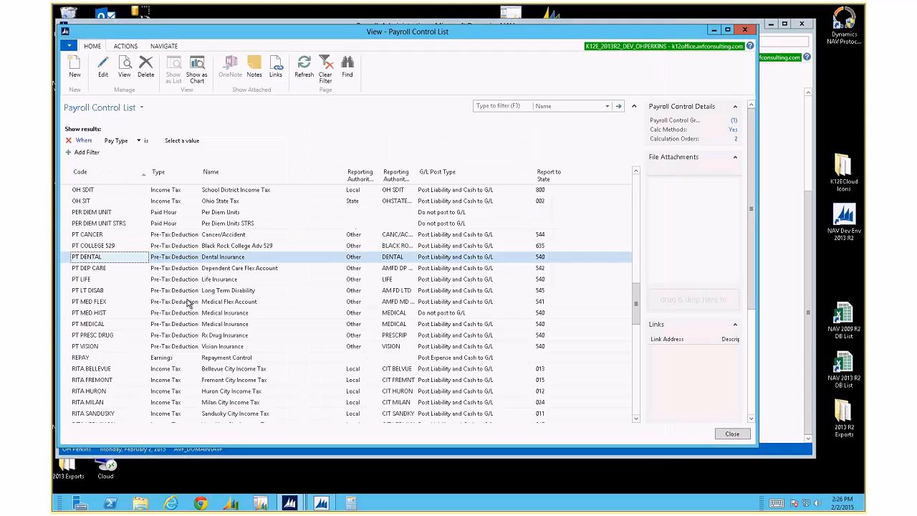
# Review the FIT, OH SIT and OH SDIT tax cards in turn, then open the CIT CLYDE card
pyautogui.scroll(10, 143, 301)
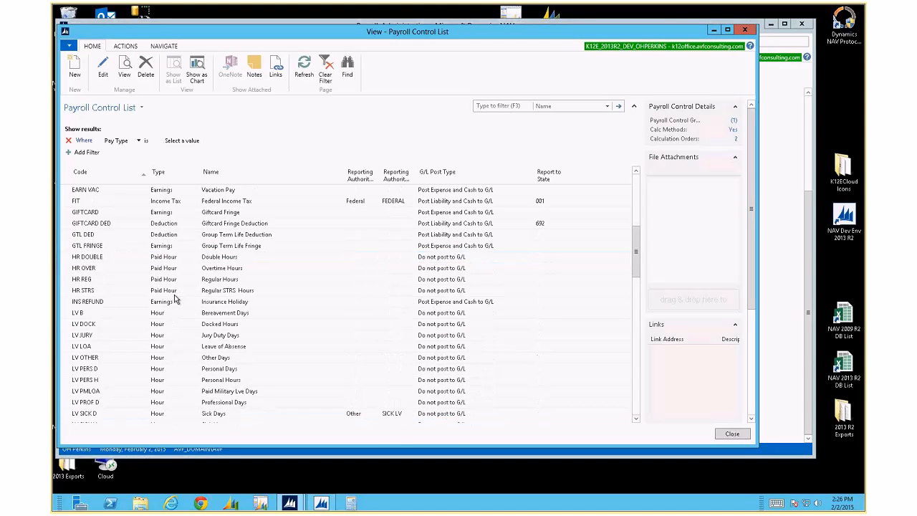
pyautogui.doubleClick(123, 298)
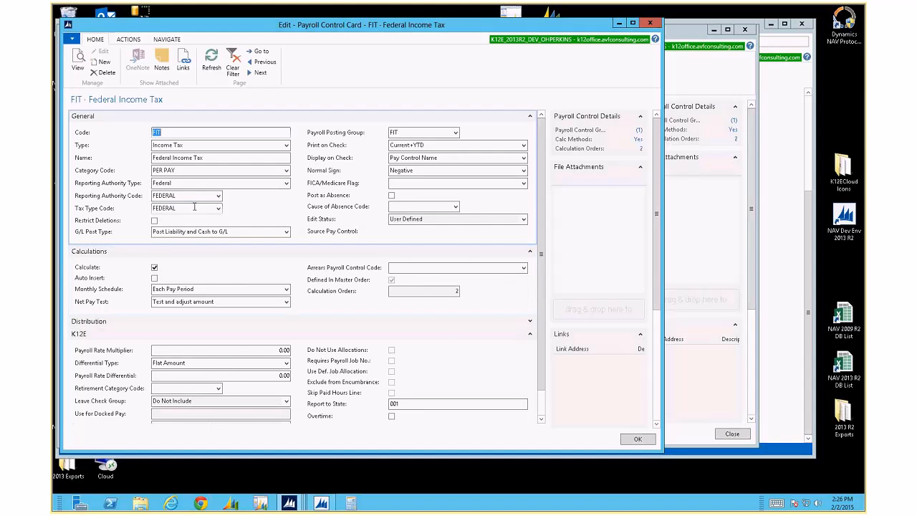
pyautogui.press('Escape')
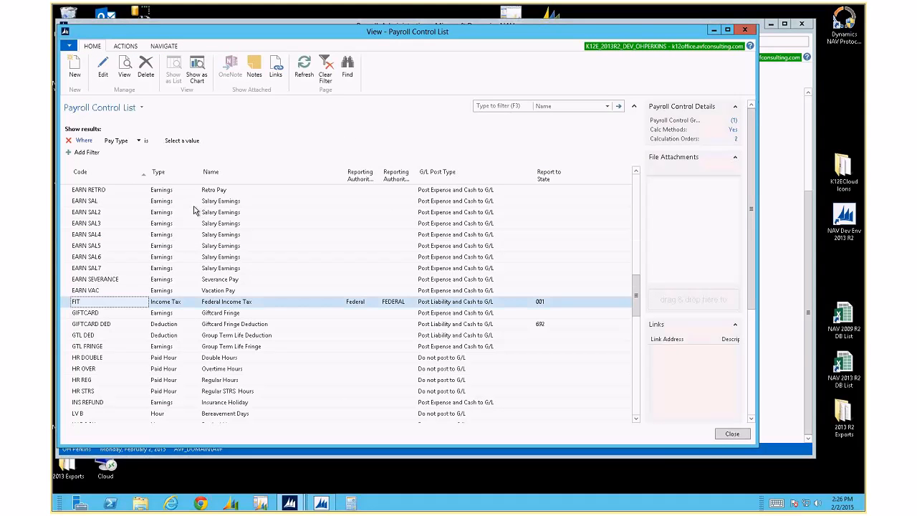
pyautogui.press('pagedown')
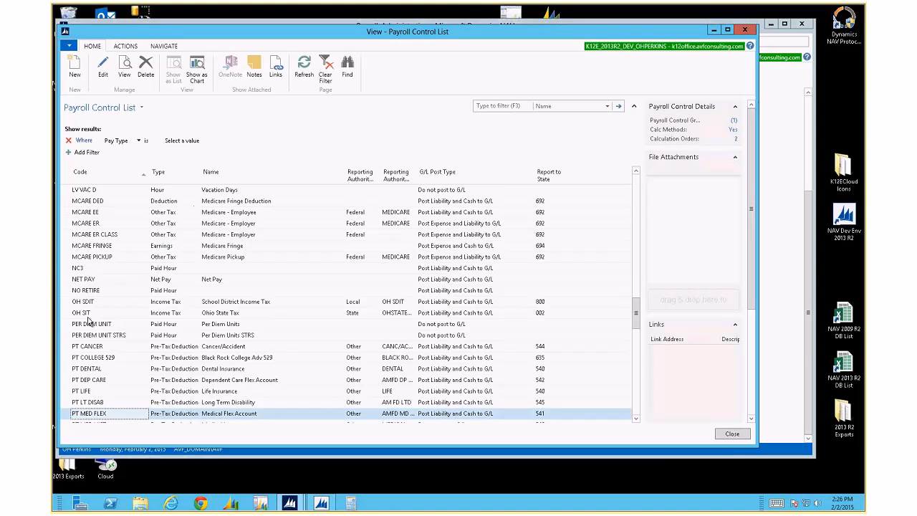
pyautogui.doubleClick(90, 315)
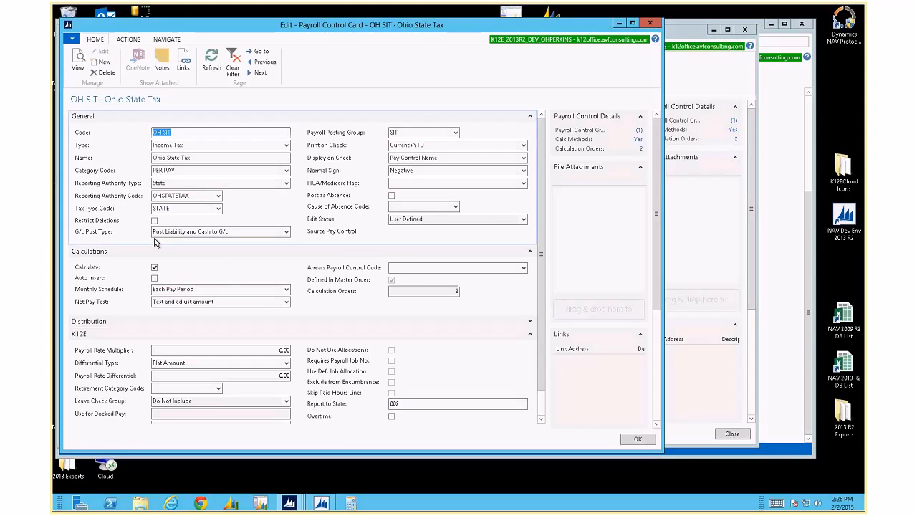
pyautogui.press('Escape')
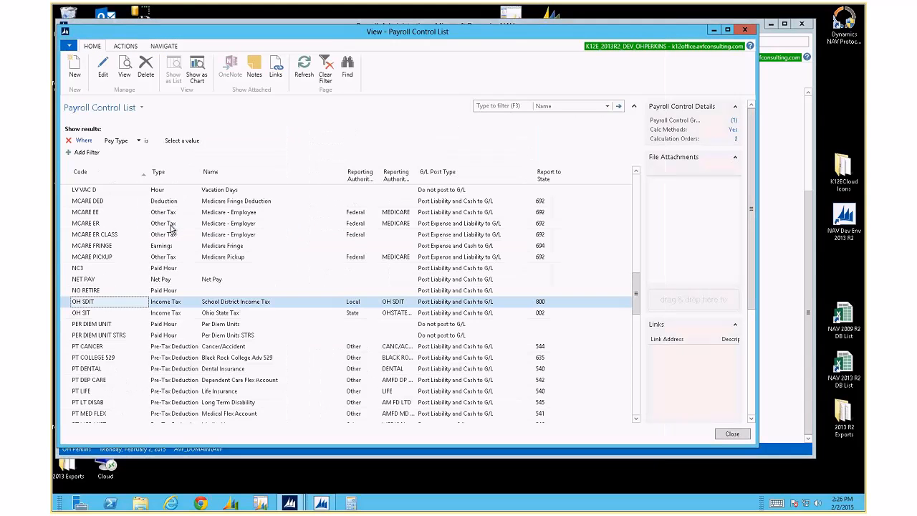
pyautogui.press('Return')
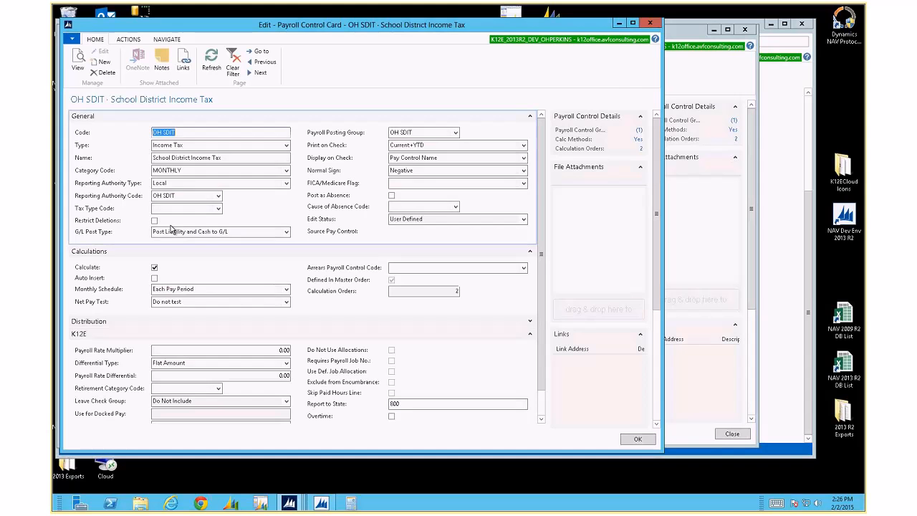
pyautogui.press('Escape')
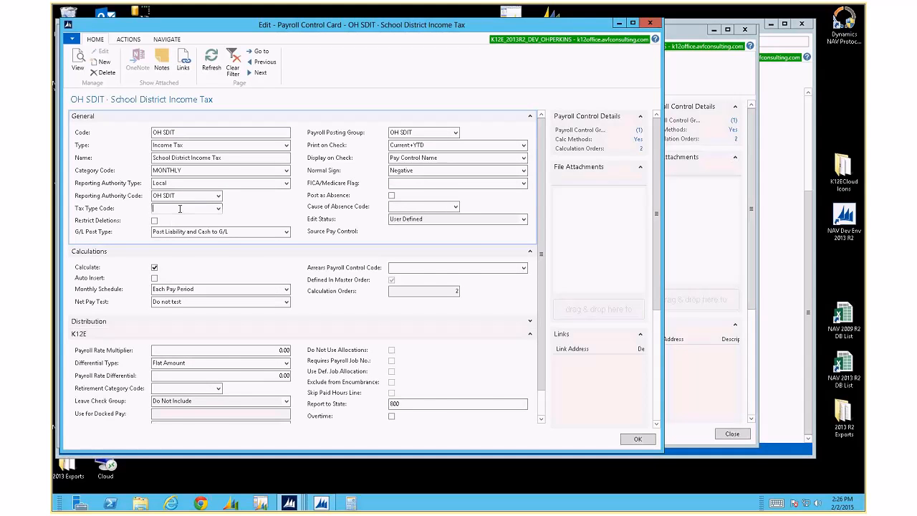
pyautogui.scroll(20, 179, 209)
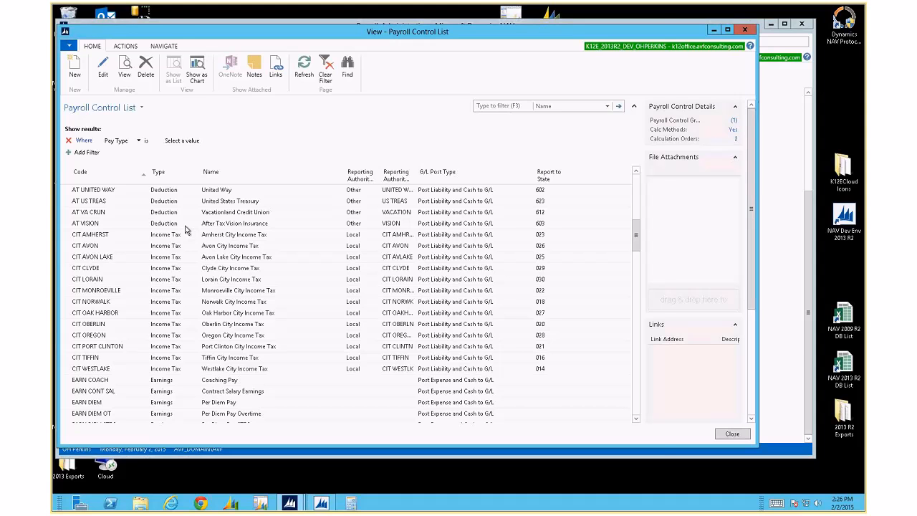
pyautogui.doubleClick(153, 268)
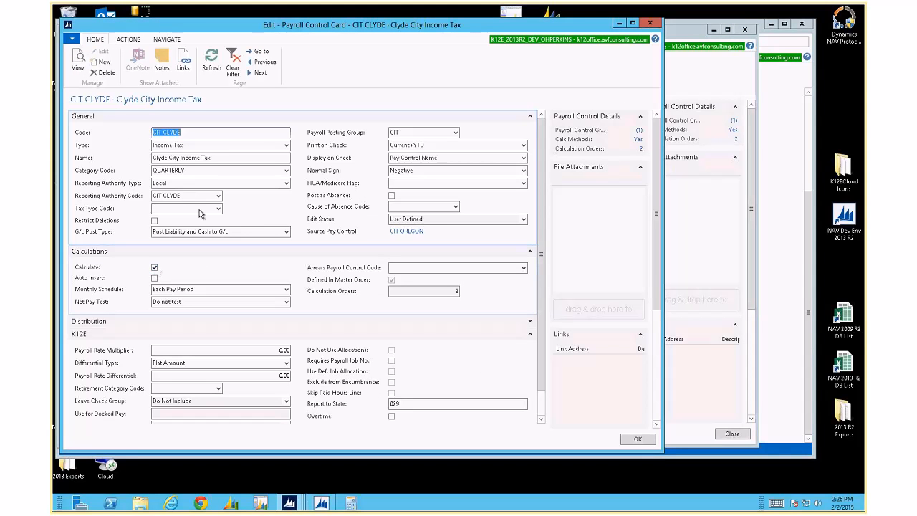
# On CIT CLYDE, toggle Restrict Deletions on and off and view the G/L Post Type choices
pyautogui.click(198, 208)
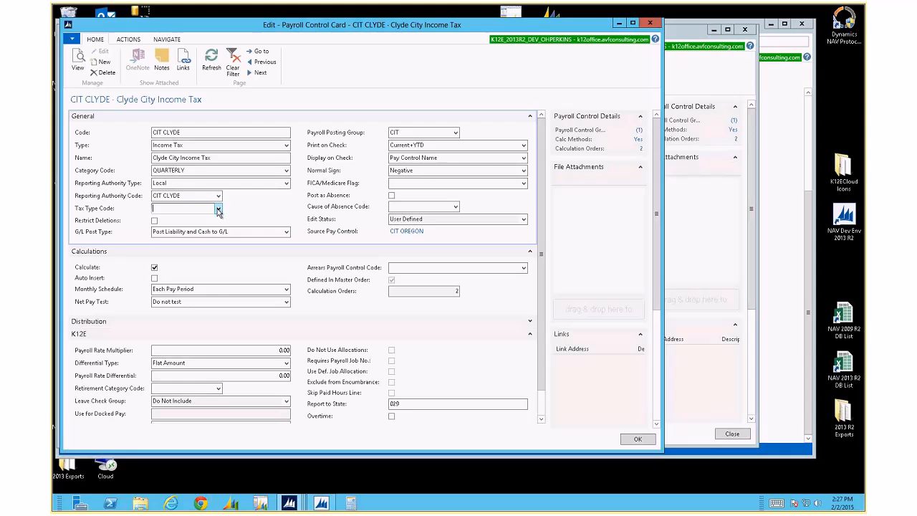
pyautogui.click(154, 221)
pyautogui.click(155, 223)
pyautogui.click(180, 209)
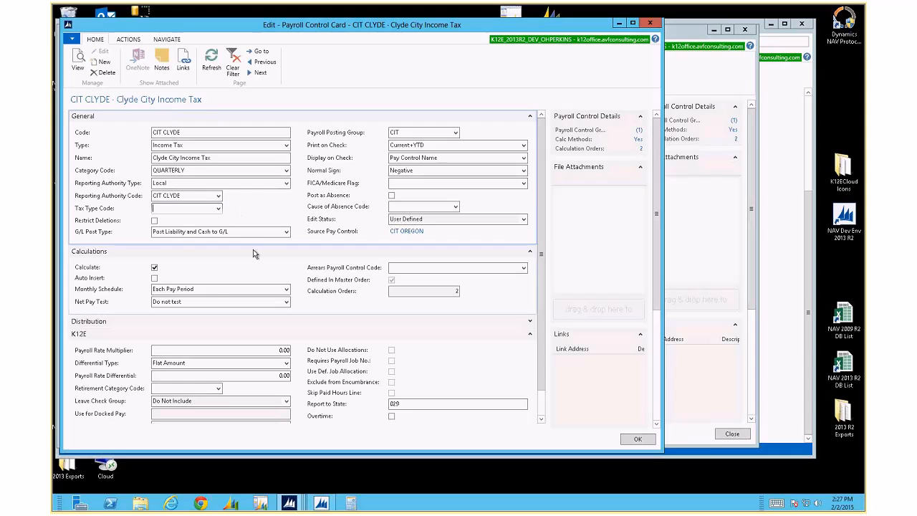
pyautogui.click(286, 232)
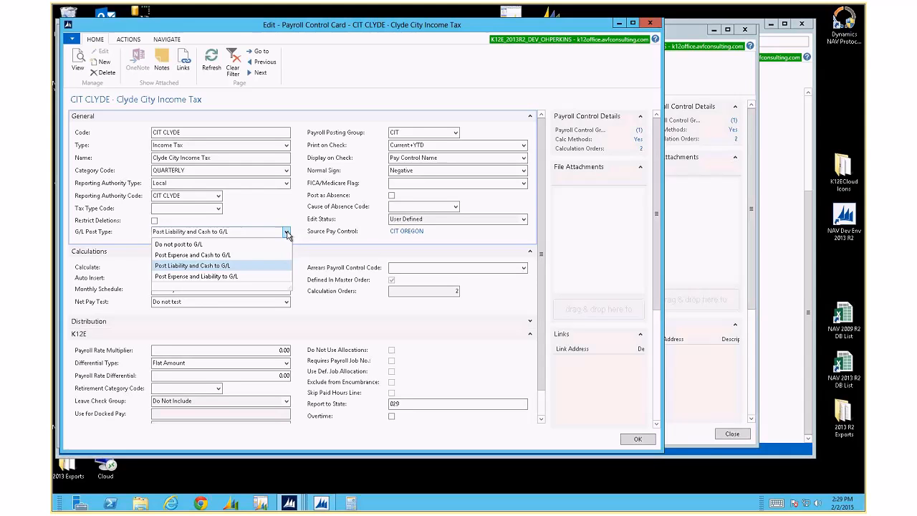
# Leave CIT CLYDE's G/L Post Type at Post Liability and Cash to G/L
pyautogui.click(286, 234)
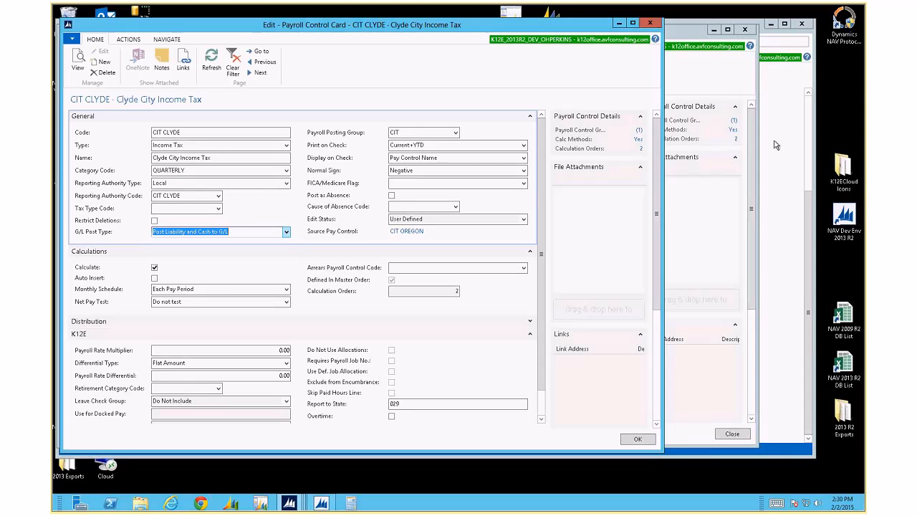
# Open the full Payroll Posting Groups list and enlarge it, selecting CIT's liability account 0241
pyautogui.click(455, 134)
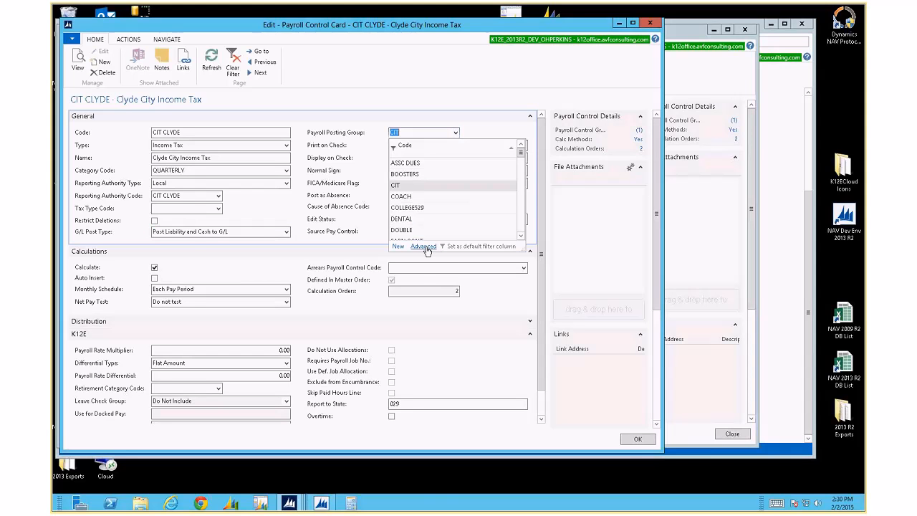
pyautogui.click(423, 247)
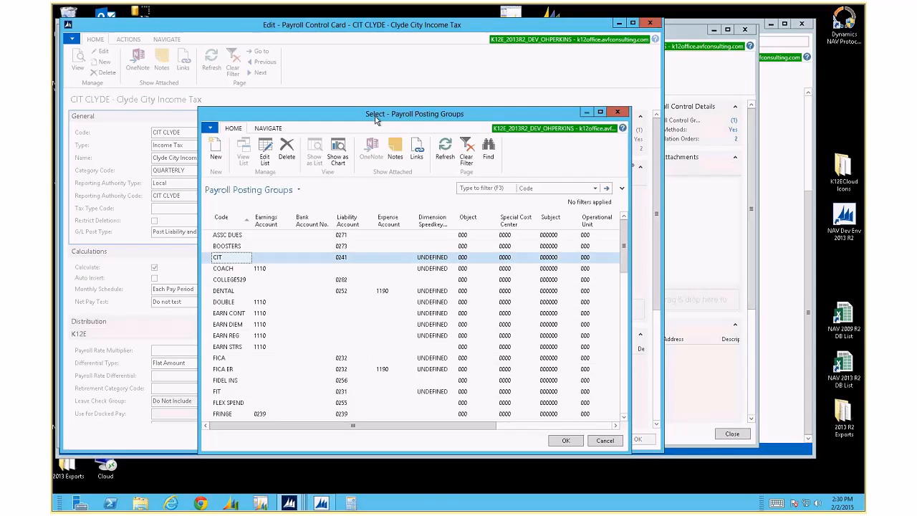
pyautogui.moveTo(376, 117); pyautogui.dragTo(236, 39)
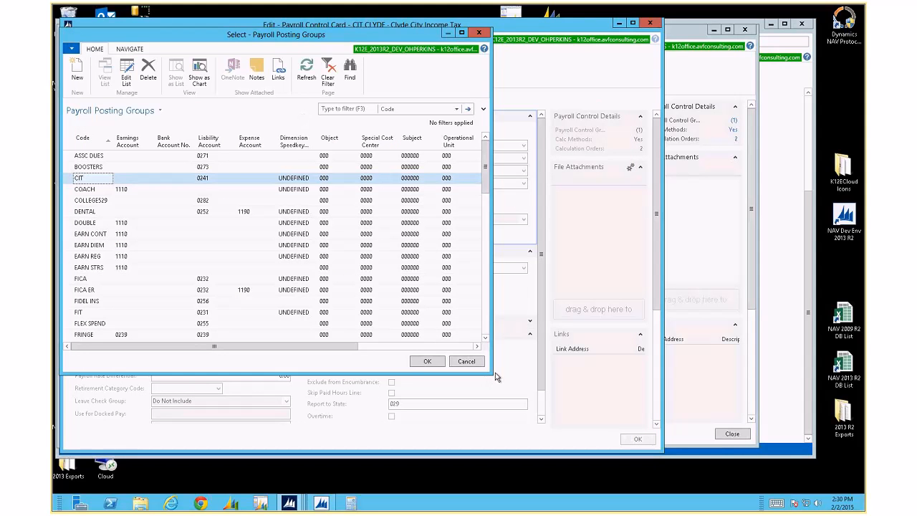
pyautogui.moveTo(494, 377); pyautogui.dragTo(752, 409)
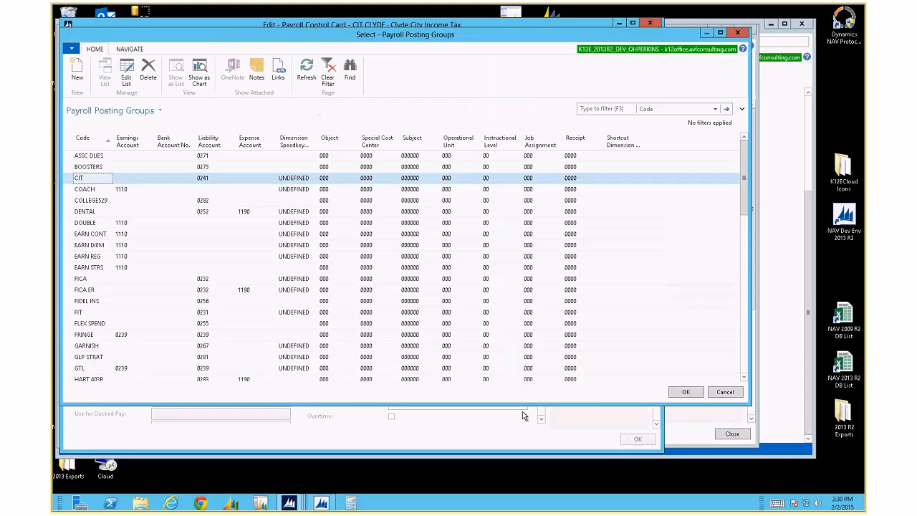
pyautogui.click(204, 179)
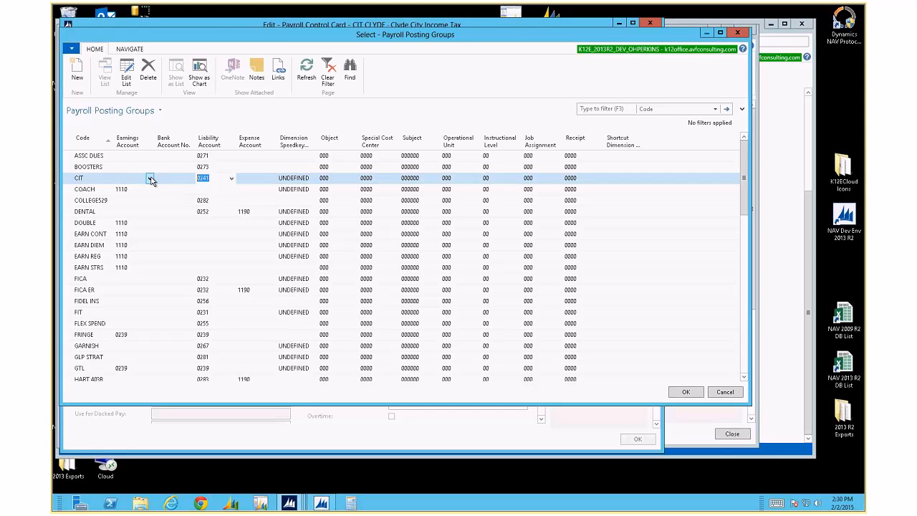
# Switch the posting groups list to edit mode, re-enter 0241 for CIT, and check COACH and FIT
pyautogui.click(129, 73)
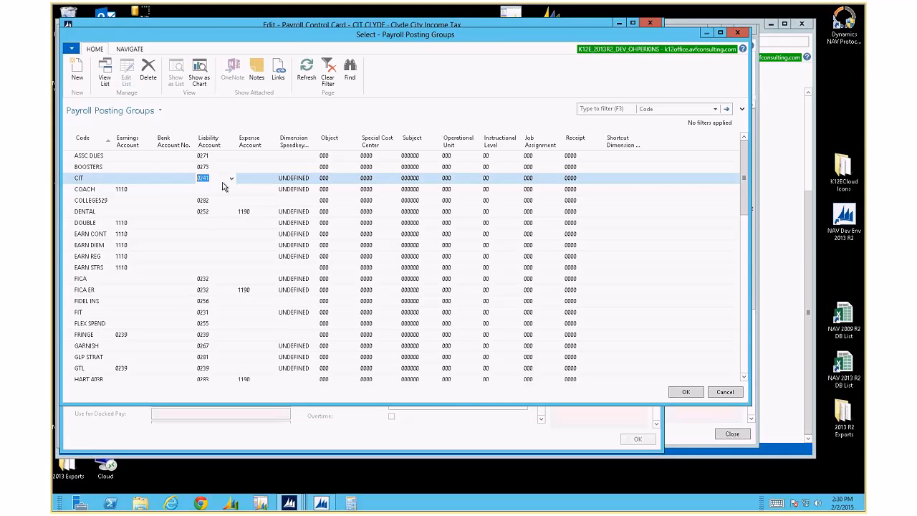
pyautogui.write('0241')
pyautogui.click(229, 189)
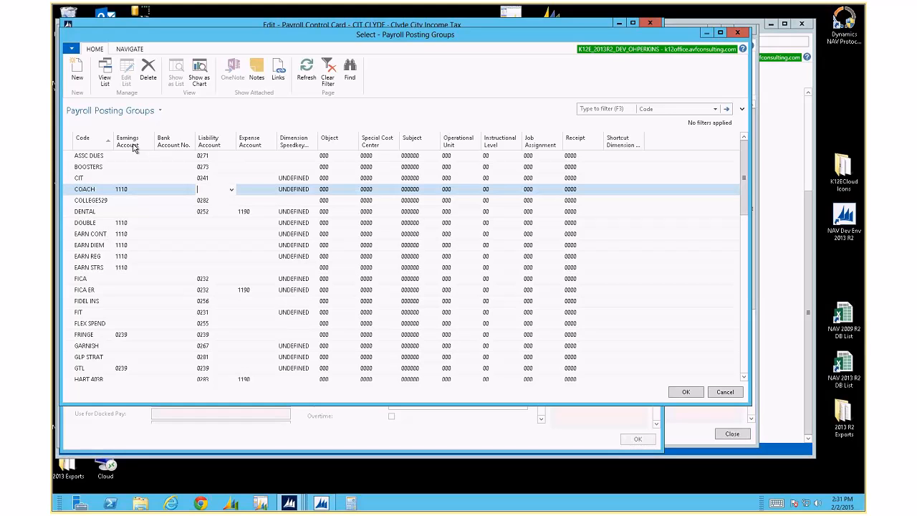
pyautogui.click(188, 313)
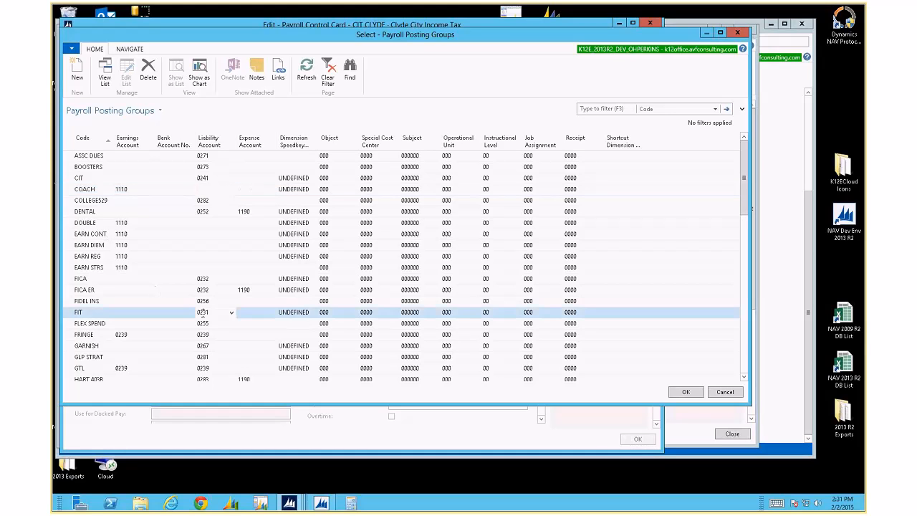
pyautogui.click(66, 313)
pyautogui.click(231, 313)
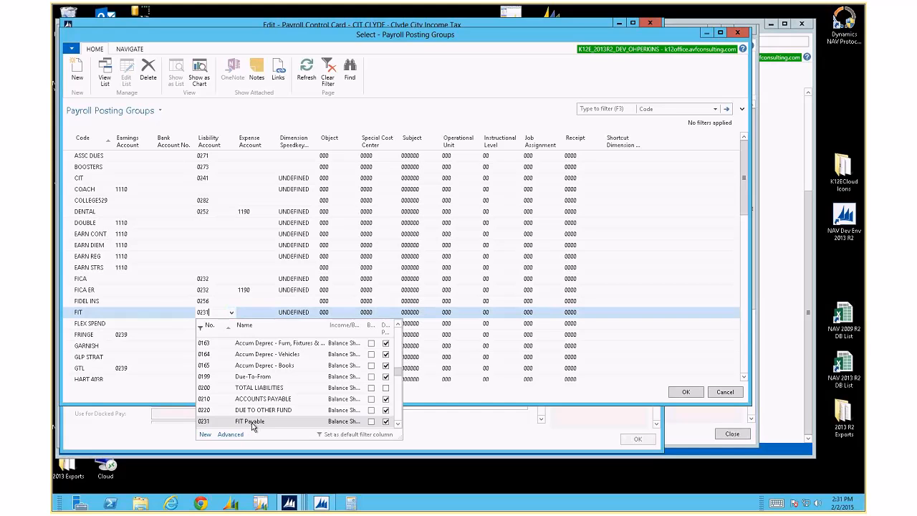
pyautogui.click(171, 313)
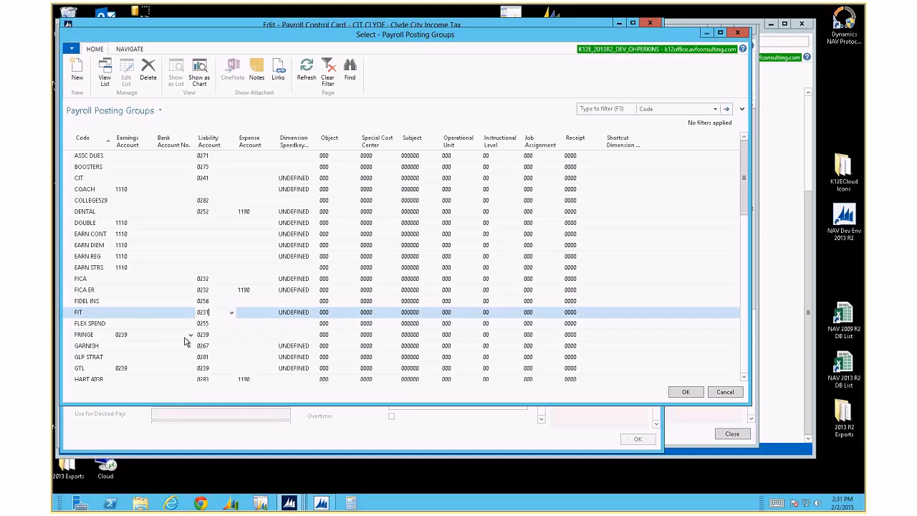
pyautogui.press('Up')
pyautogui.press('Up')
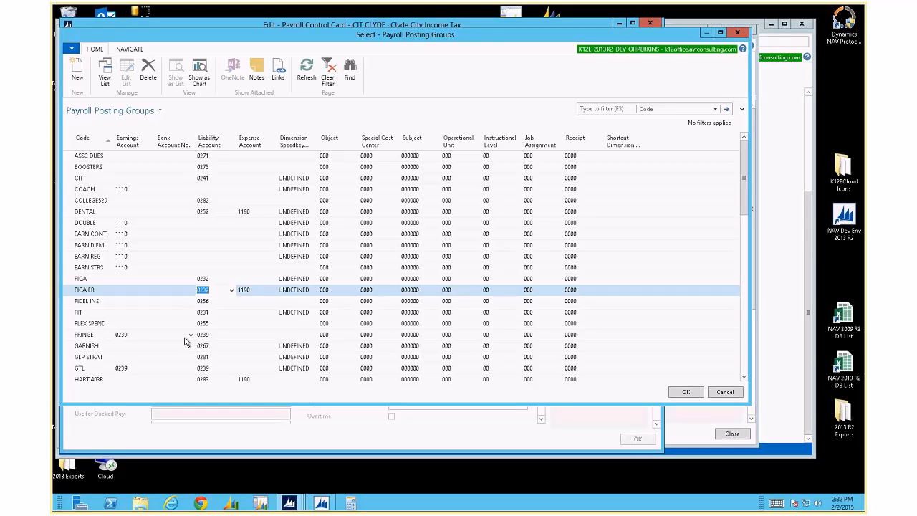
pyautogui.press('Tab')
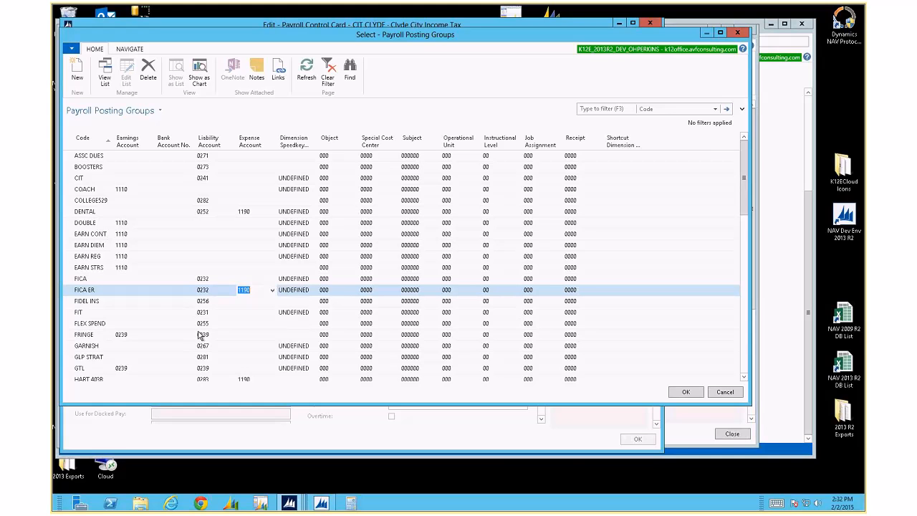
pyautogui.click(272, 291)
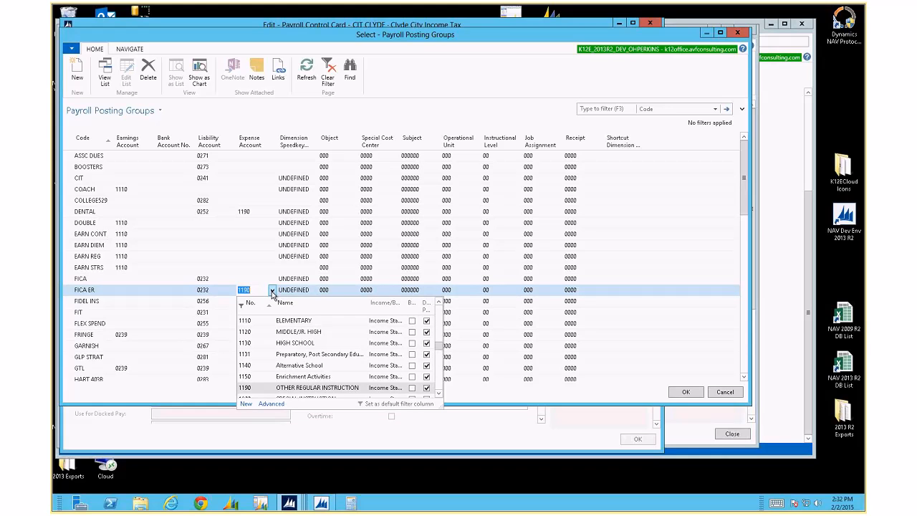
pyautogui.click(272, 291)
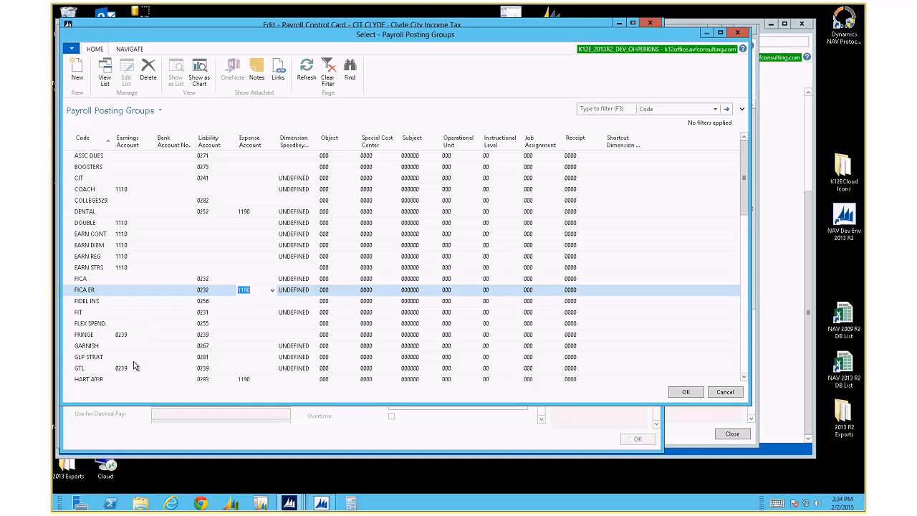
pyautogui.click(123, 260)
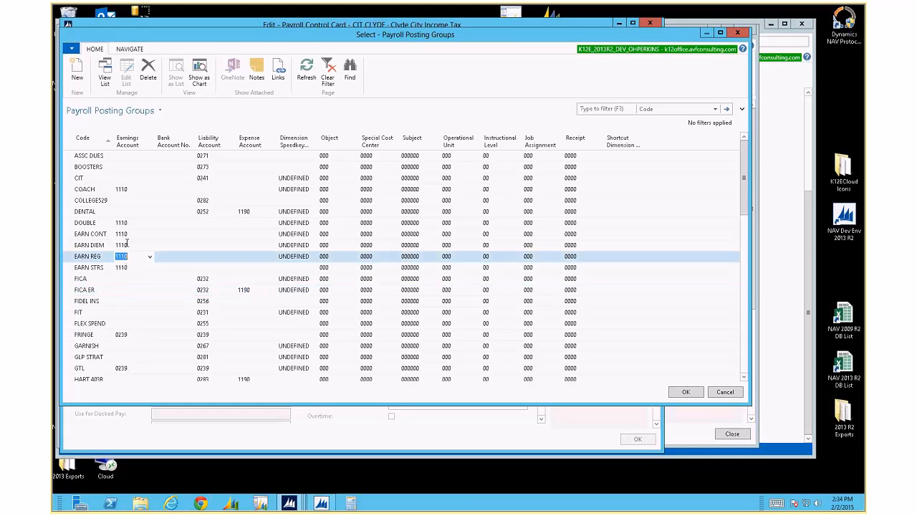
pyautogui.click(128, 234)
pyautogui.click(149, 233)
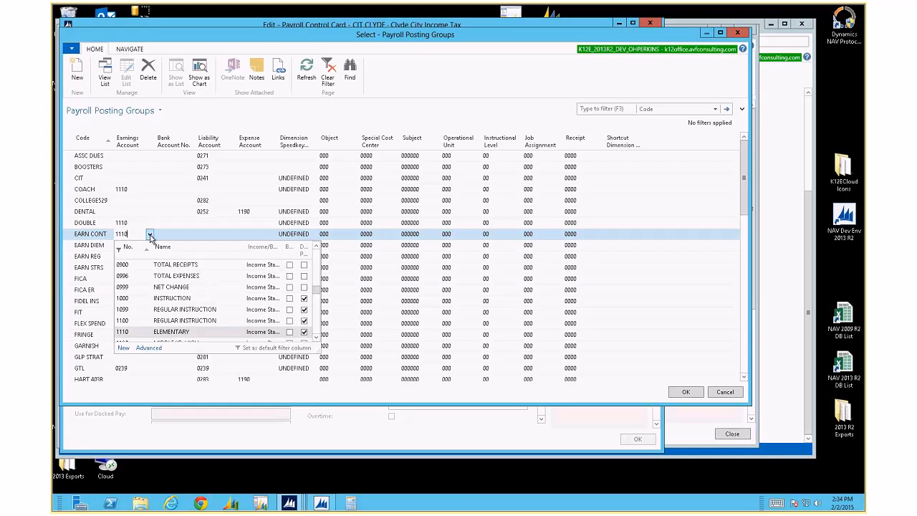
pyautogui.click(175, 334)
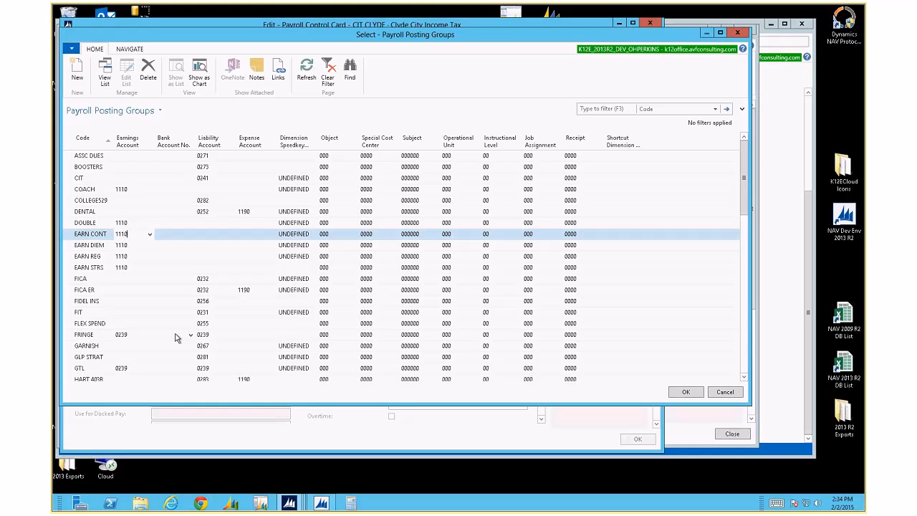
pyautogui.press('Tab')
pyautogui.press('Tab')
pyautogui.press('Tab')
pyautogui.press('Tab')
pyautogui.press('Tab')
pyautogui.press('Down')
pyautogui.press('Down')
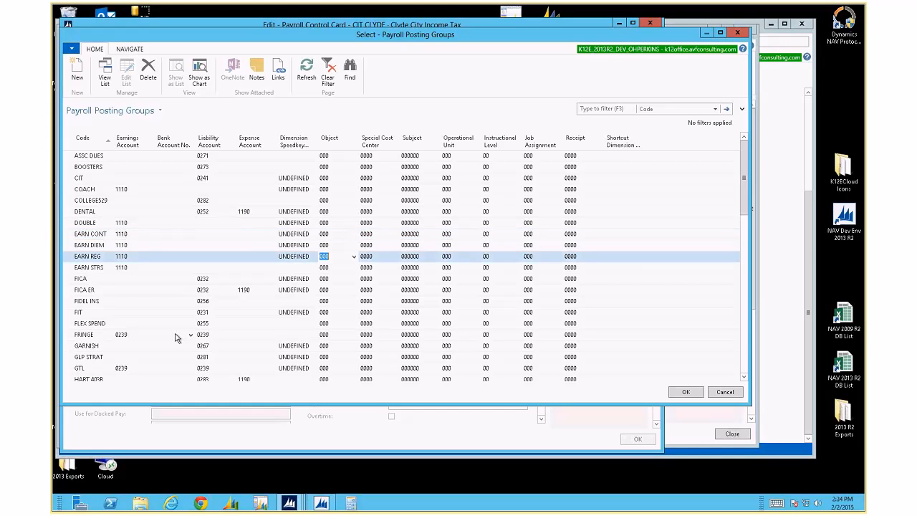
pyautogui.press('Up')
pyautogui.press('Up')
pyautogui.press('Up')
pyautogui.press('Down')
pyautogui.press('Down')
pyautogui.press('Up')
pyautogui.press('Down')
pyautogui.press('Up')
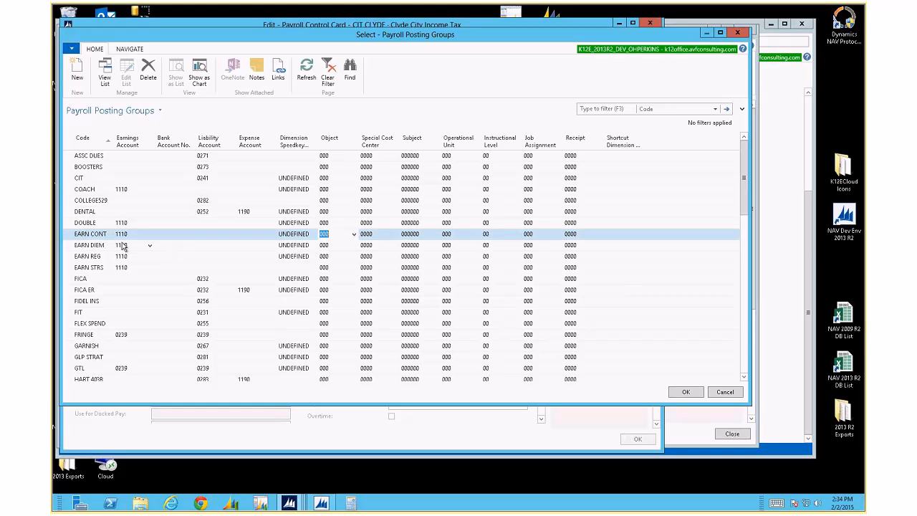
pyautogui.click(65, 235)
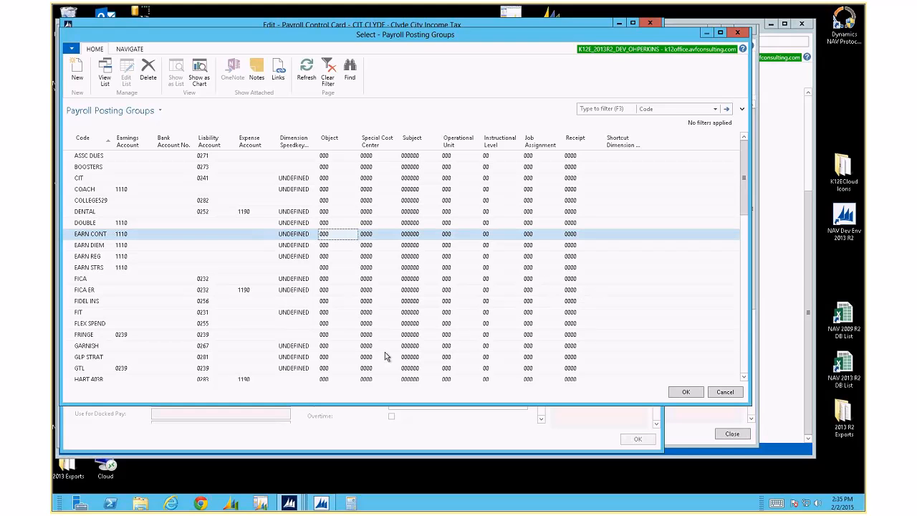
# Review the FICA group's Dimension Speedkey choices and keep it UNDEFINED
pyautogui.click(191, 280)
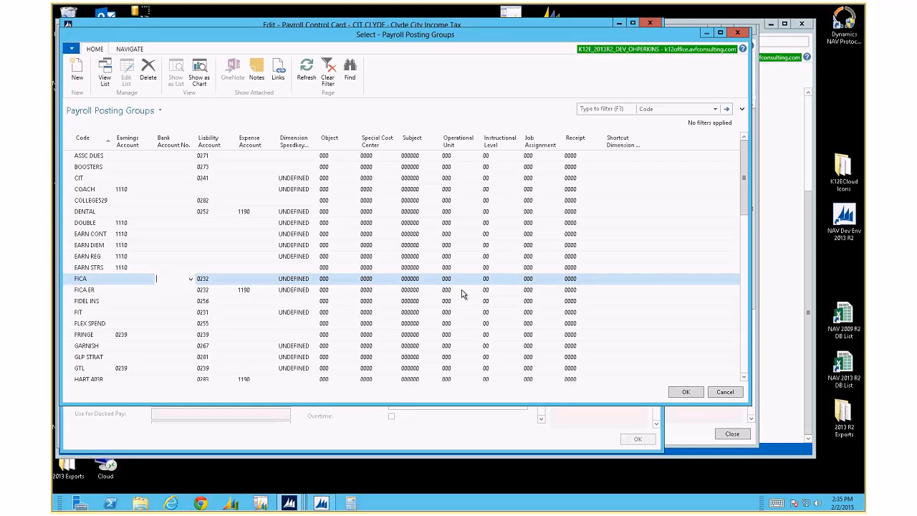
pyautogui.click(309, 280)
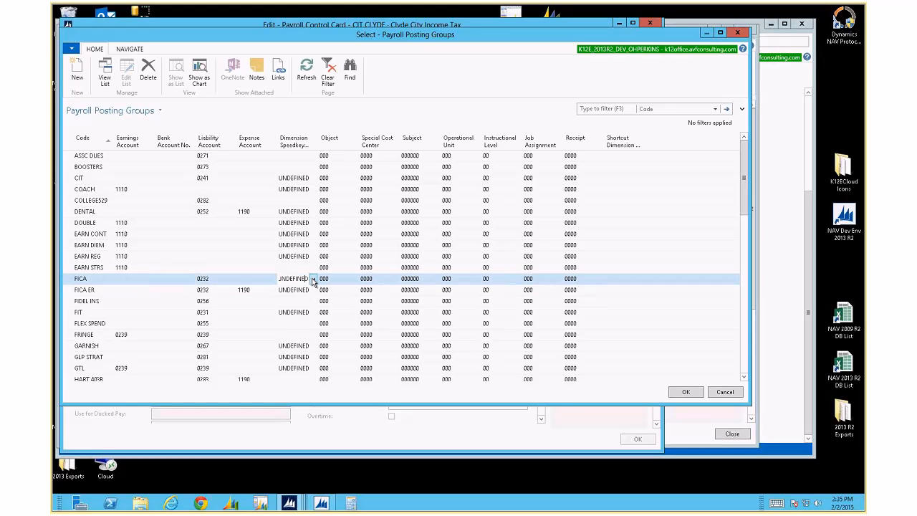
pyautogui.click(313, 279)
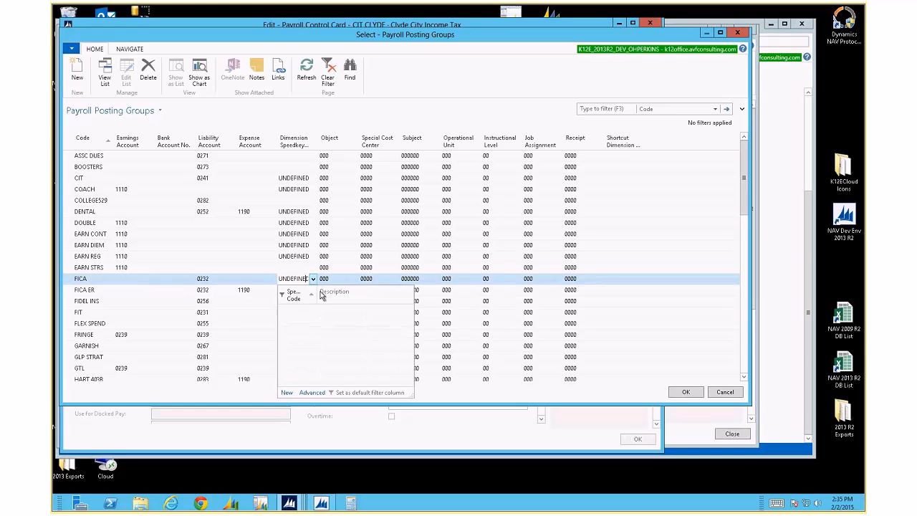
pyautogui.moveTo(319, 296); pyautogui.dragTo(334, 300)
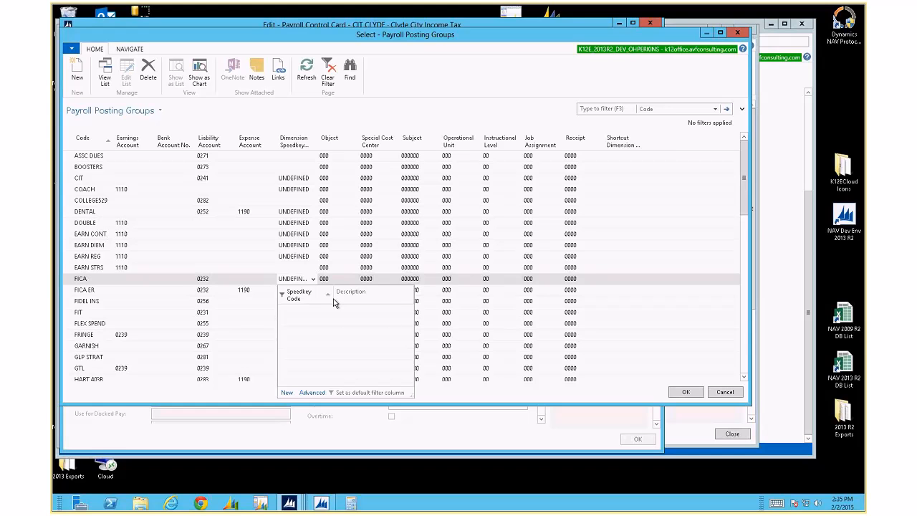
pyautogui.press('Escape')
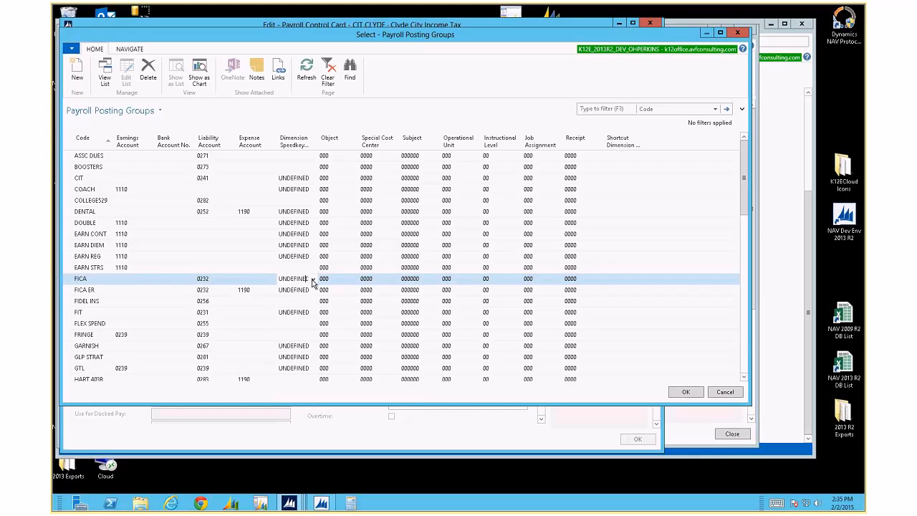
pyautogui.click(313, 278)
pyautogui.click(326, 306)
# Step through FICA's row and dimension value fields, then show the Navigate options
pyautogui.press('Down')
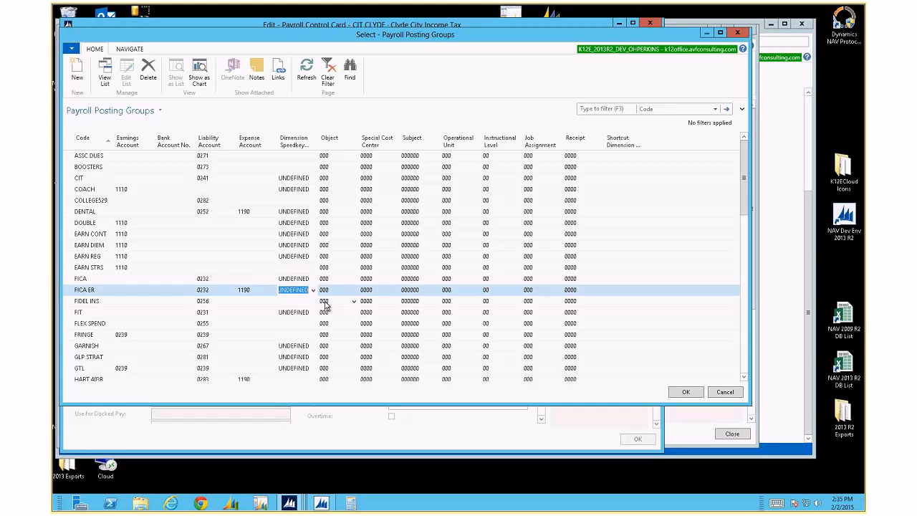
pyautogui.press('Up')
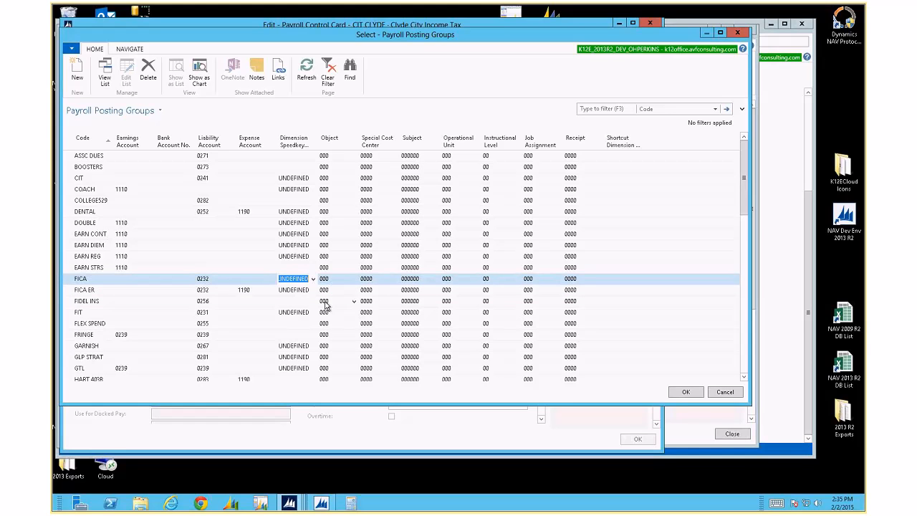
pyautogui.press('Tab')
pyautogui.press('Tab')
pyautogui.press('Tab')
pyautogui.hotkey('shift', 'Tab')
pyautogui.hotkey('shift', 'Tab')
pyautogui.hotkey('shift', 'Tab')
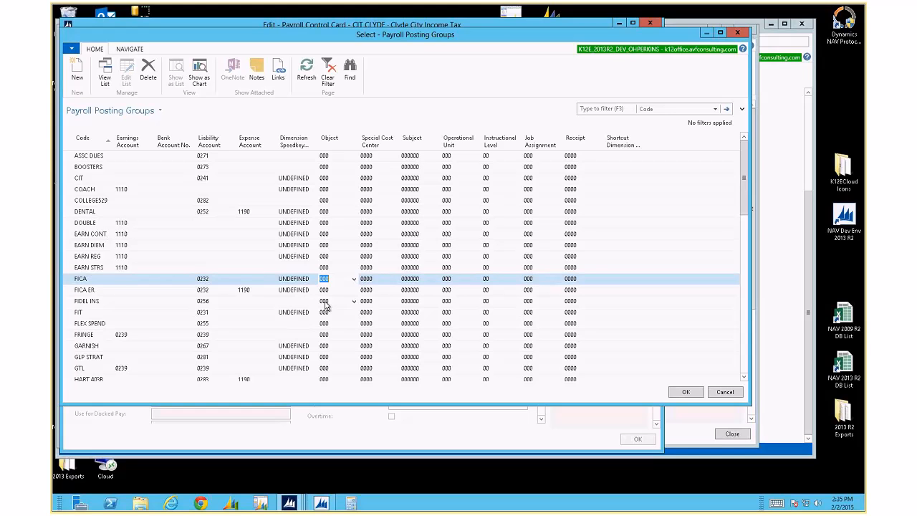
pyautogui.click(130, 49)
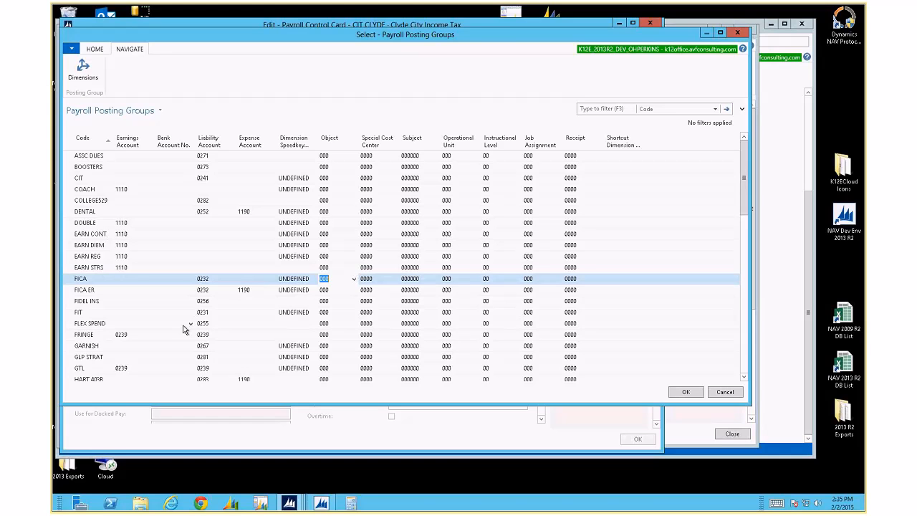
pyautogui.click(85, 75)
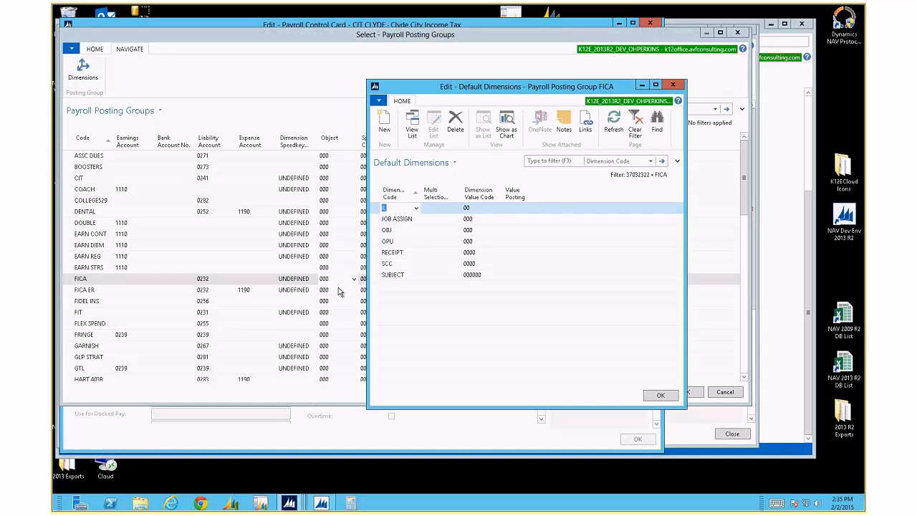
pyautogui.click(673, 84)
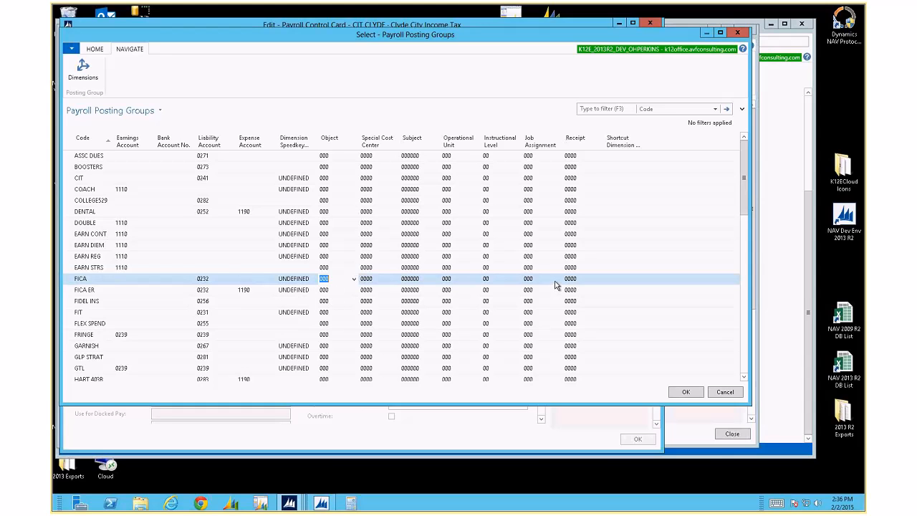
pyautogui.click(86, 71)
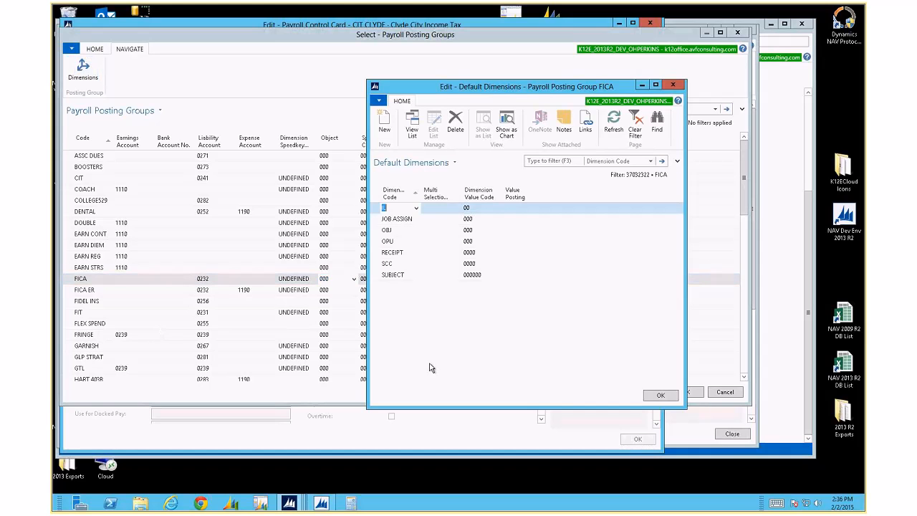
pyautogui.click(673, 86)
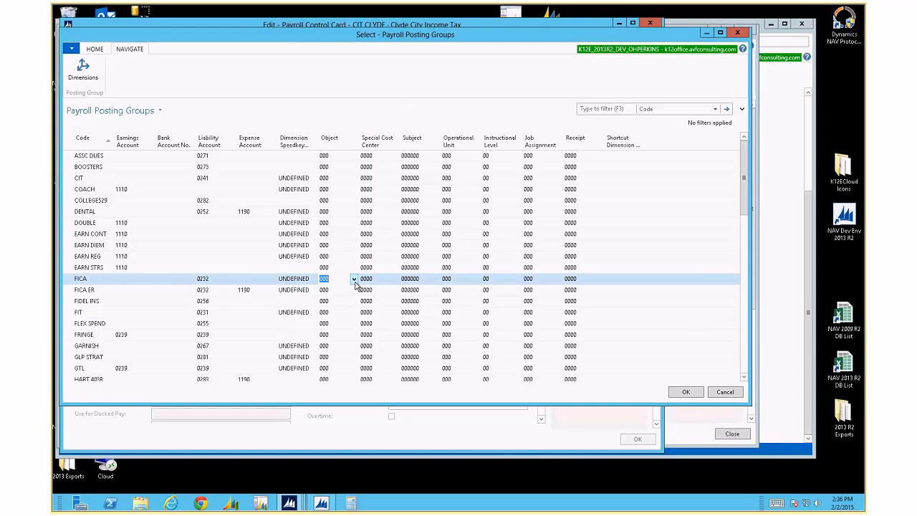
pyautogui.write('000')
pyautogui.press('Tab')
pyautogui.click(83, 70)
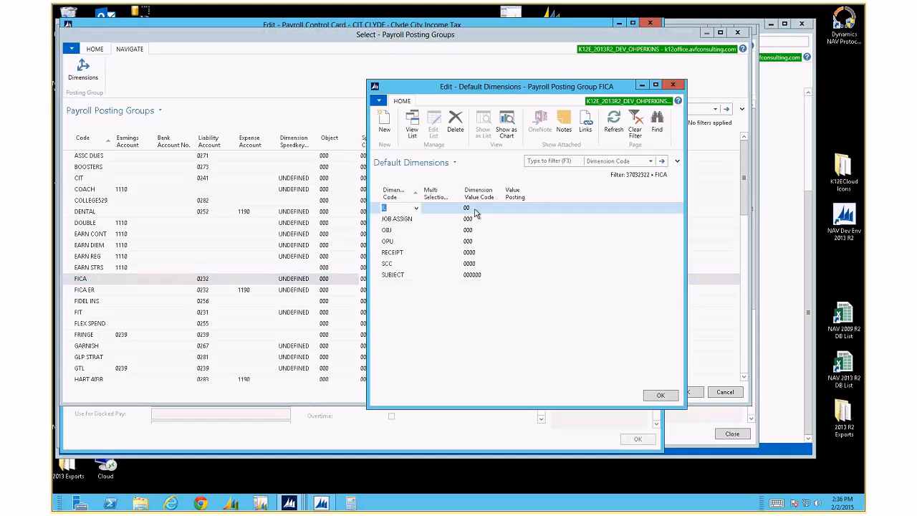
pyautogui.click(673, 84)
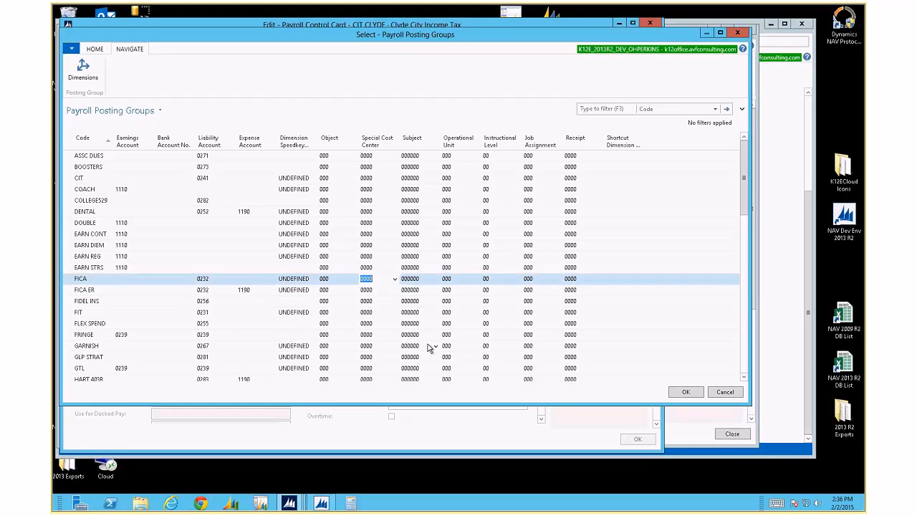
pyautogui.click(72, 336)
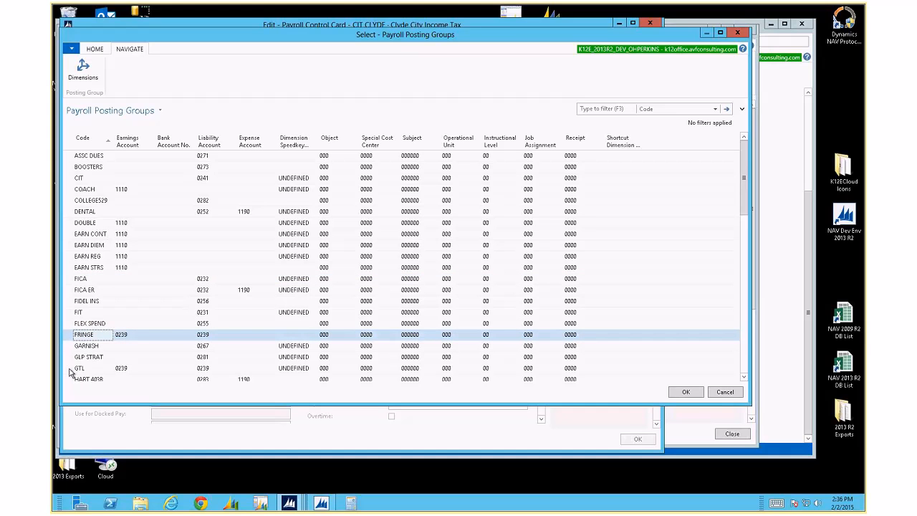
pyautogui.click(72, 370)
pyautogui.click(72, 338)
pyautogui.click(168, 287)
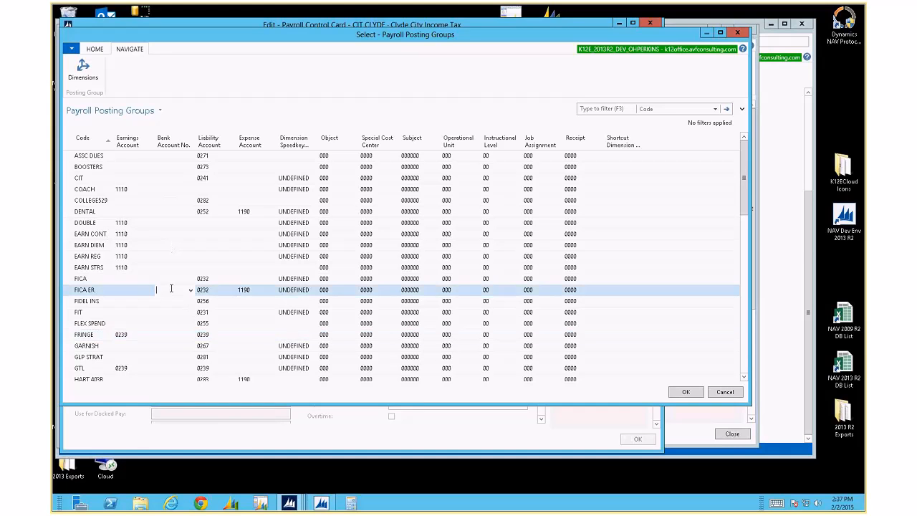
pyautogui.scroll(-4, 170, 289)
pyautogui.scroll(-1, 170, 291)
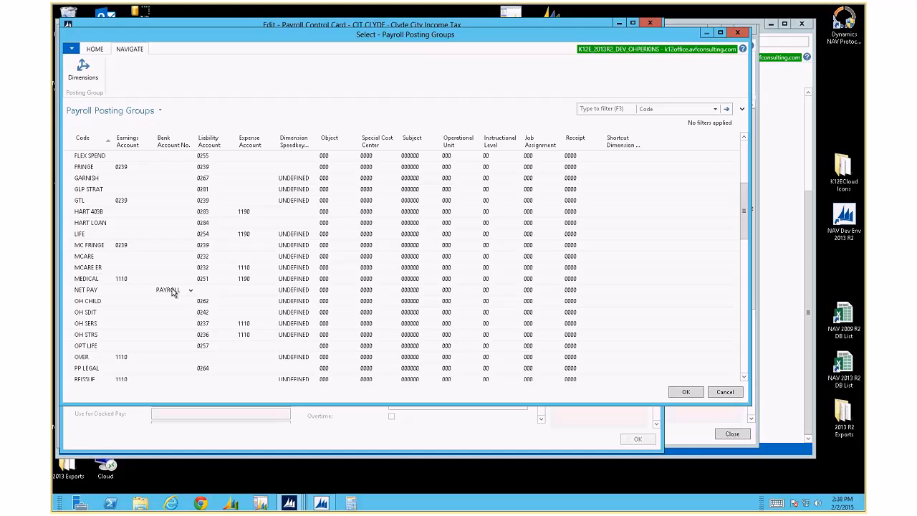
pyautogui.click(188, 292)
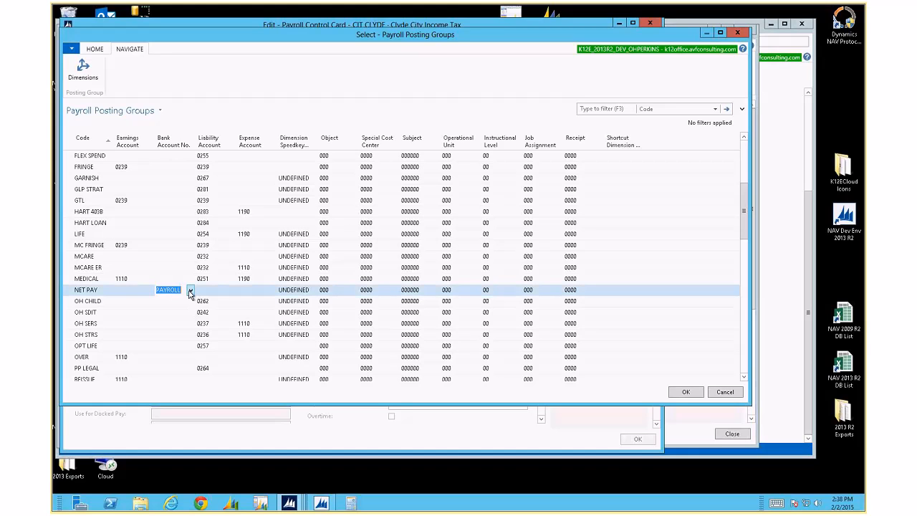
pyautogui.click(190, 290)
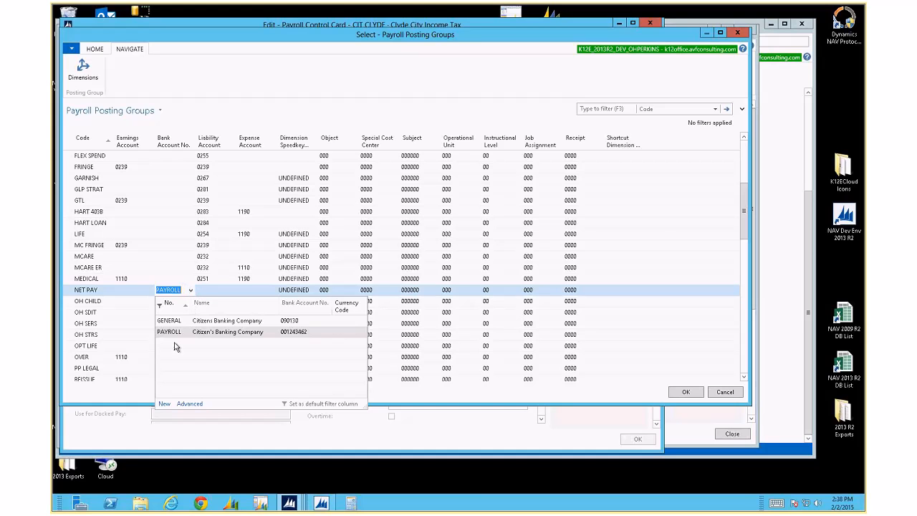
pyautogui.click(182, 405)
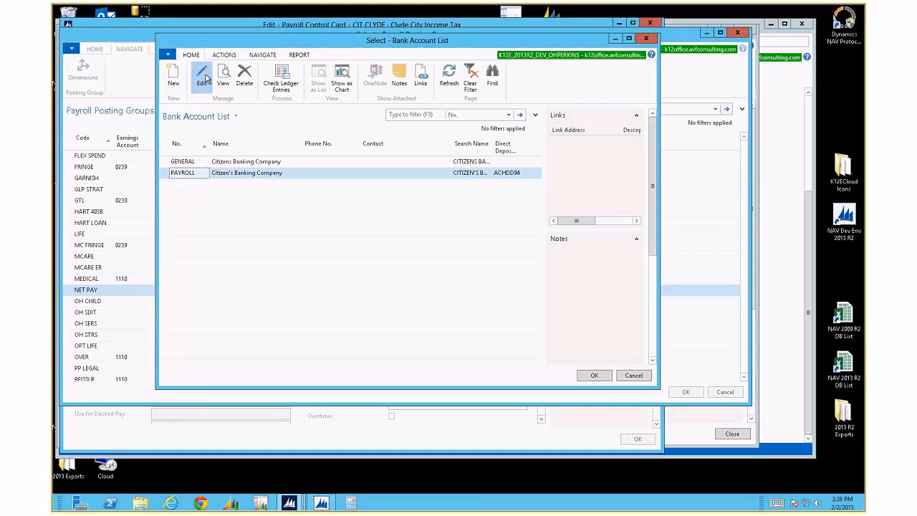
pyautogui.click(203, 75)
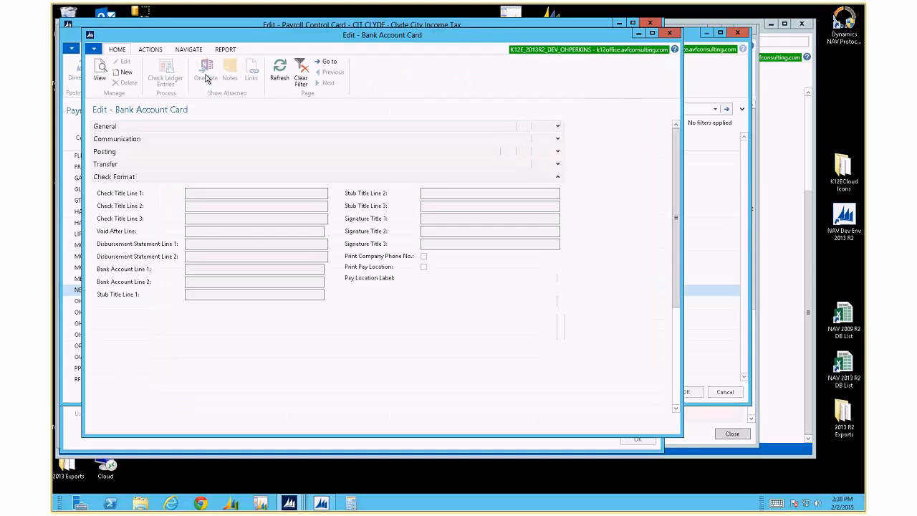
pyautogui.click(558, 151)
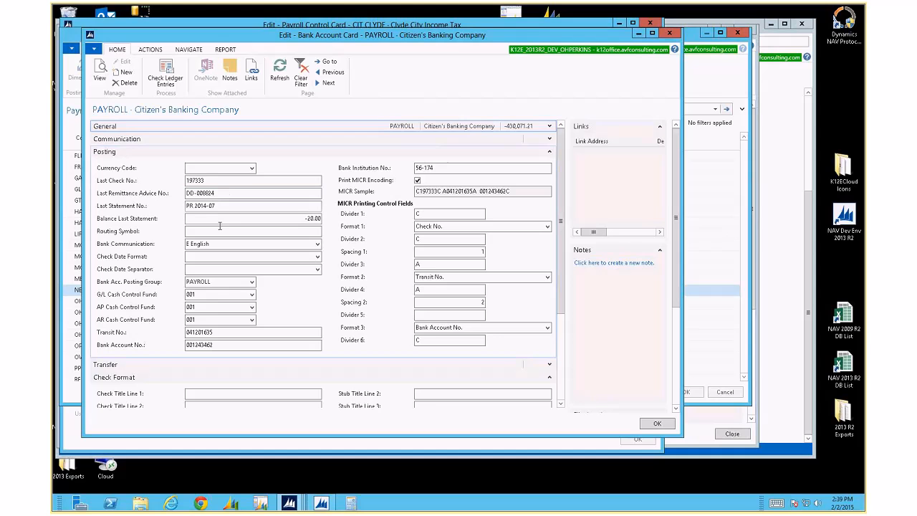
pyautogui.click(252, 281)
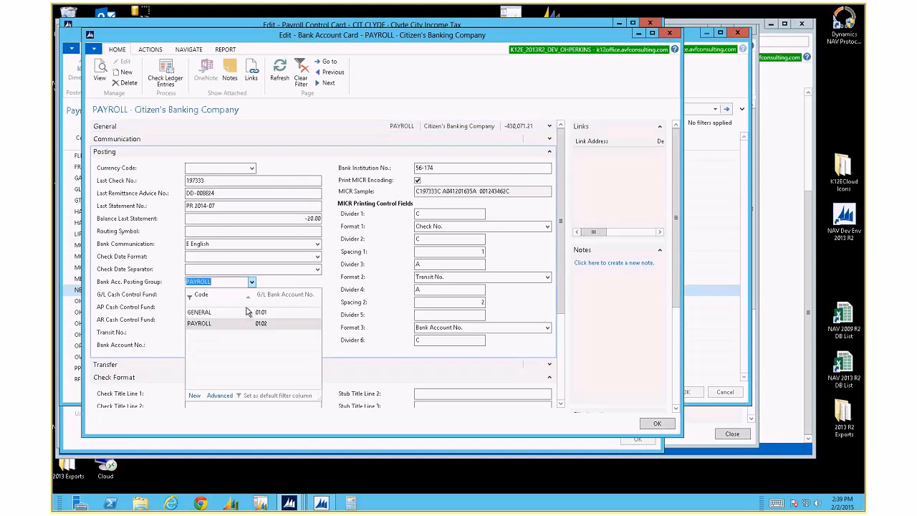
pyautogui.click(220, 396)
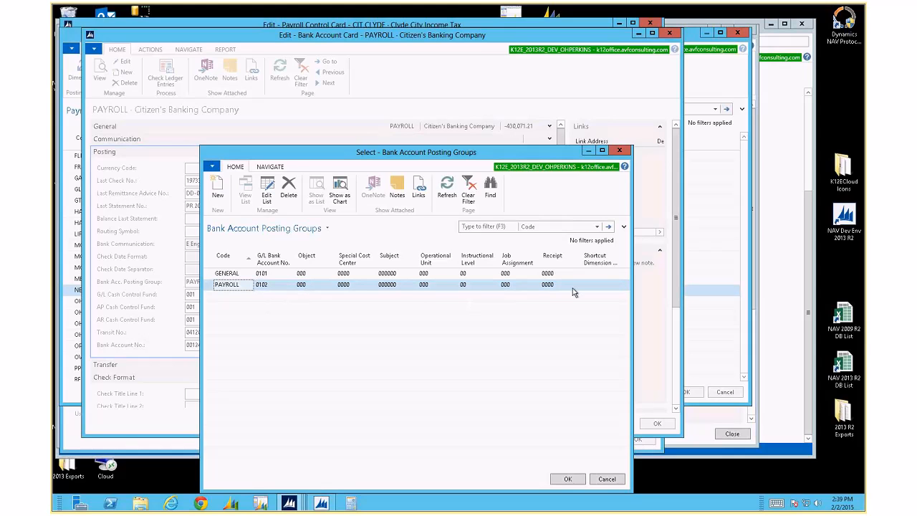
pyautogui.press('Return')
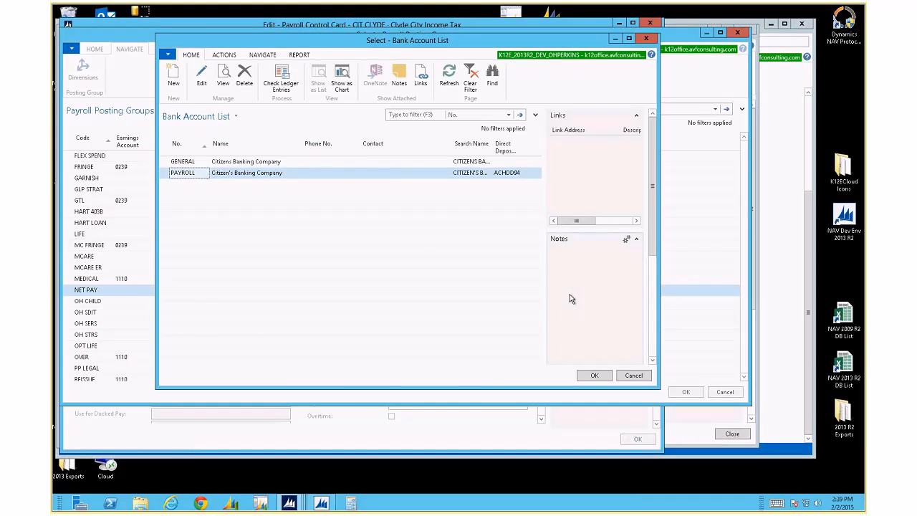
pyautogui.press('Return')
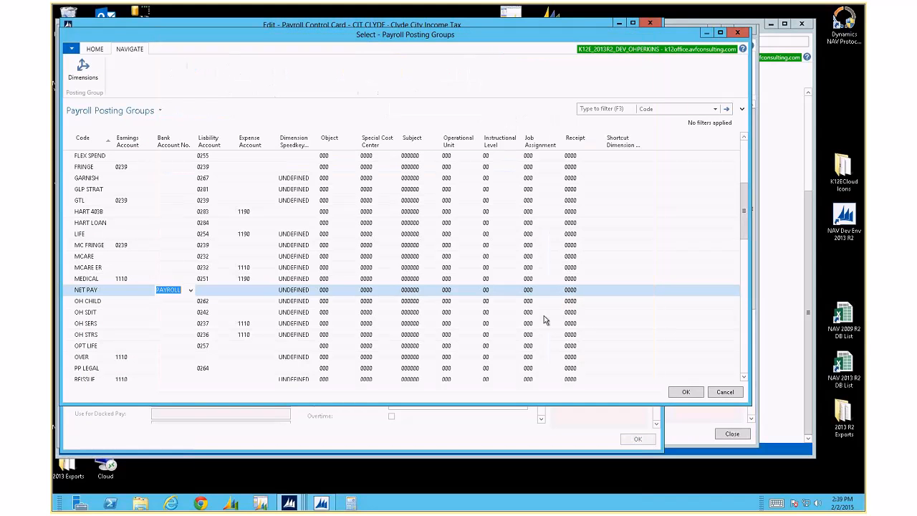
# Close the Payroll Posting Groups list to return to the CIT CLYDE card
pyautogui.press('Escape')
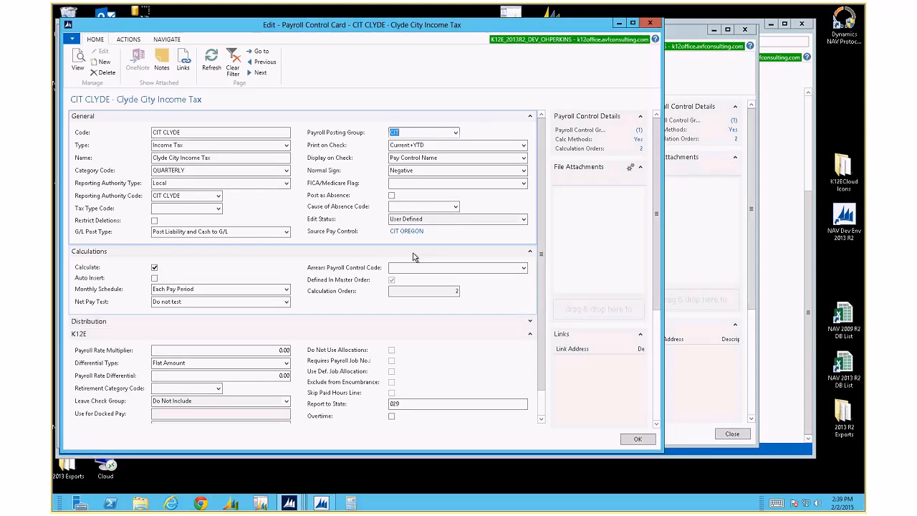
# Open the full Payroll Posting Groups list and add a new group coded AVF
pyautogui.click(455, 133)
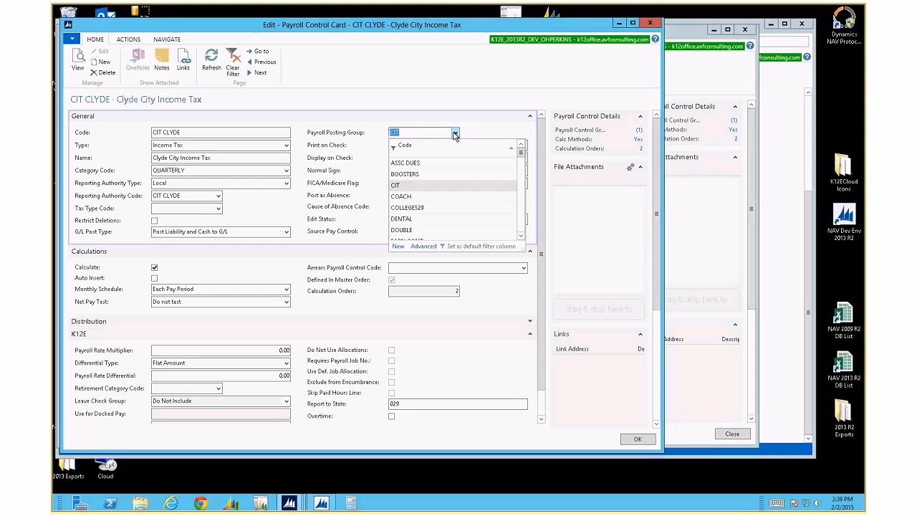
pyautogui.click(425, 246)
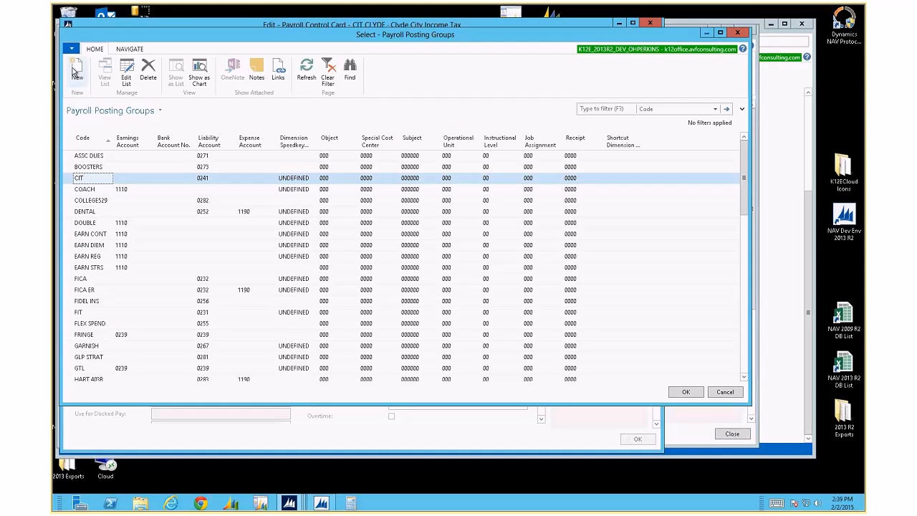
pyautogui.click(74, 72)
pyautogui.write('AVF')
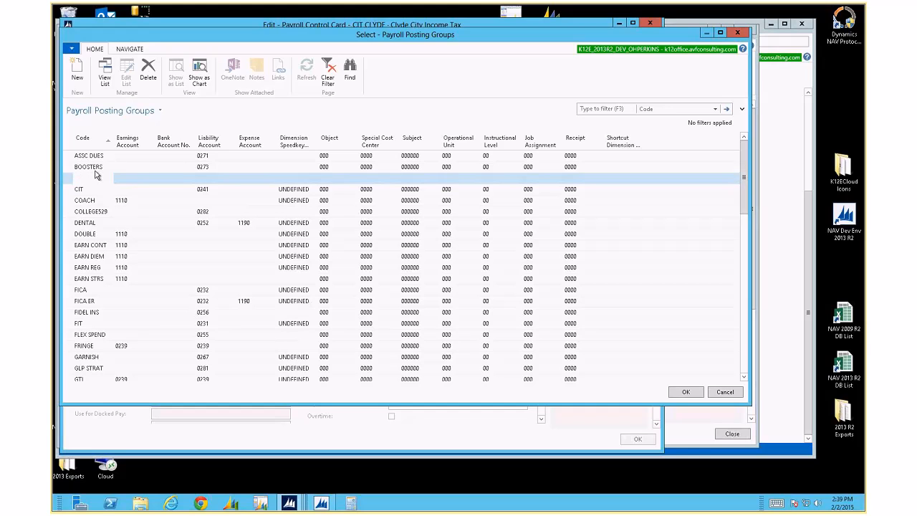
pyautogui.press('Tab')
pyautogui.press('Tab')
pyautogui.press('Tab')
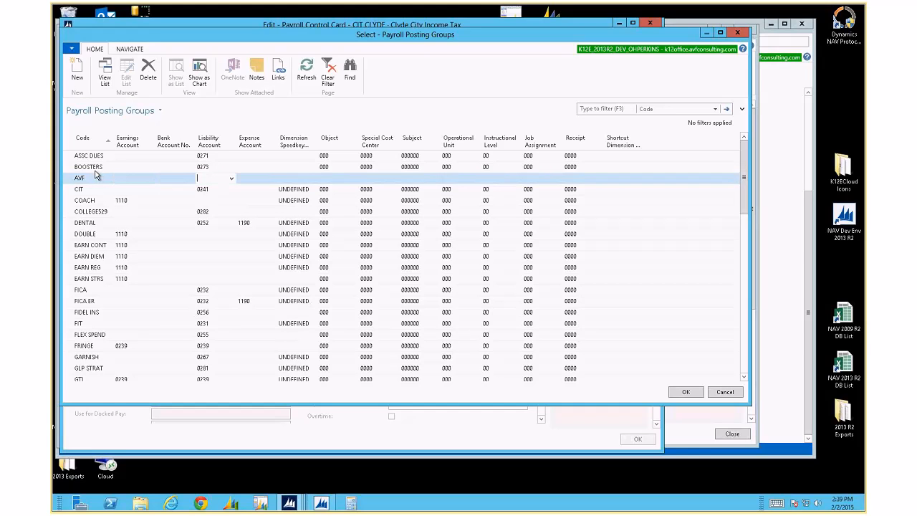
# Give AVF liability account 0252 and accept the default dimension values along its row
pyautogui.write('02')
pyautogui.press('Down')
pyautogui.press('Down')
pyautogui.press('Down')
pyautogui.press('Down')
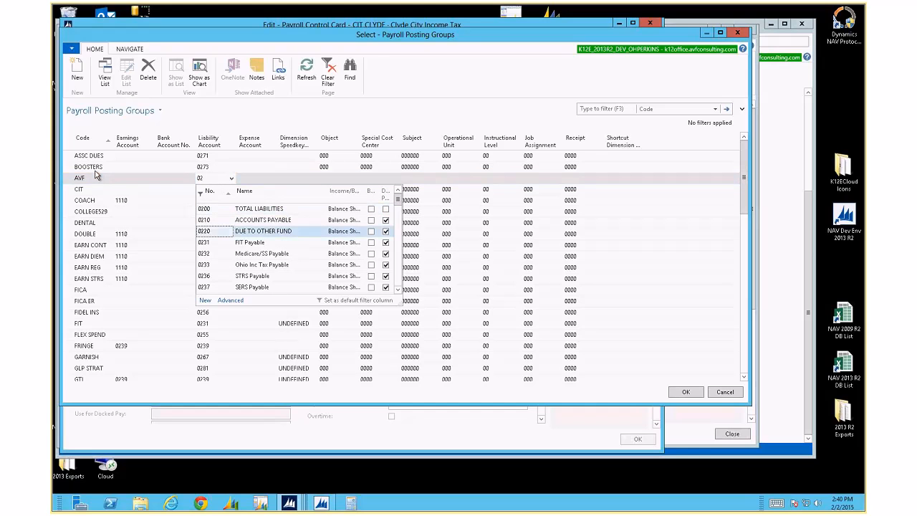
pyautogui.press('Down')
pyautogui.press('Down')
pyautogui.press('Down')
pyautogui.press('Down')
pyautogui.press('Down')
pyautogui.press('Down')
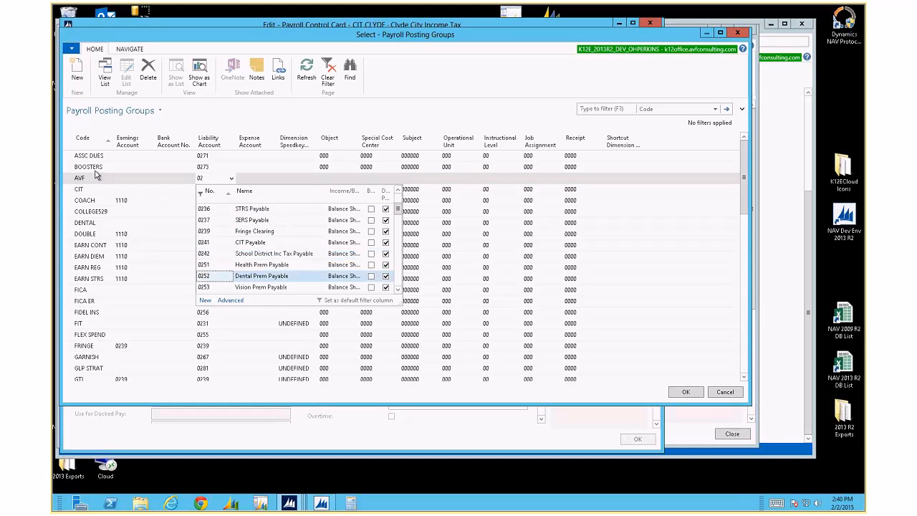
pyautogui.press('Return')
pyautogui.press('Tab')
pyautogui.press('Tab')
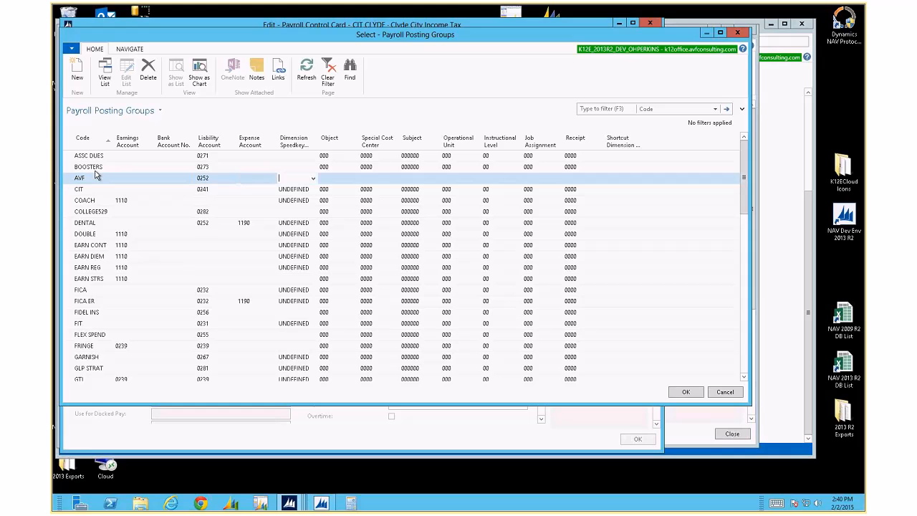
pyautogui.press('Tab')
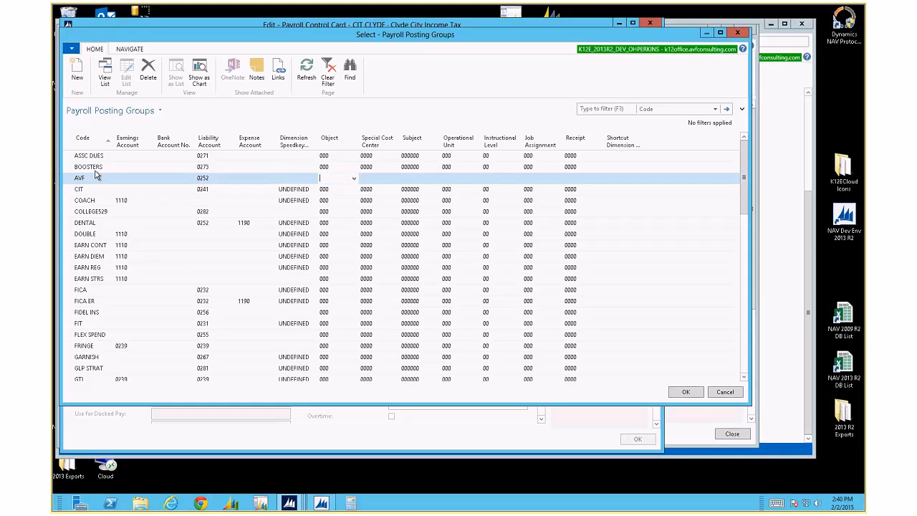
pyautogui.press('Tab')
pyautogui.press('Tab')
pyautogui.press('Tab')
pyautogui.press('Tab')
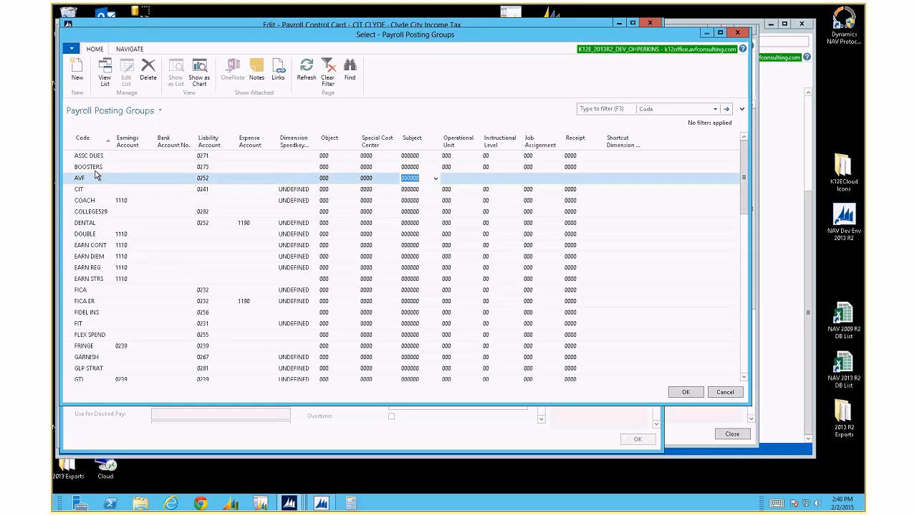
pyautogui.press('Tab')
pyautogui.press('Tab')
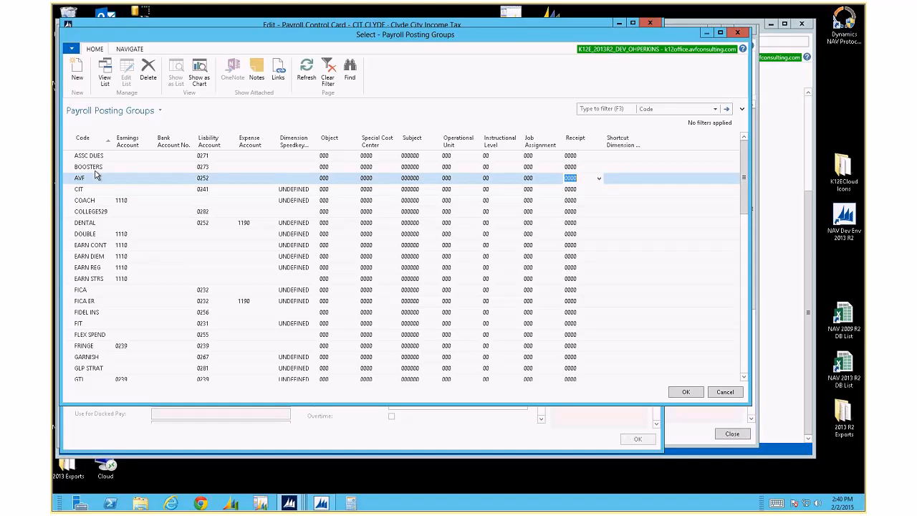
# Review the default dimensions for posting group AVF, then close them
pyautogui.click(129, 49)
pyautogui.click(83, 77)
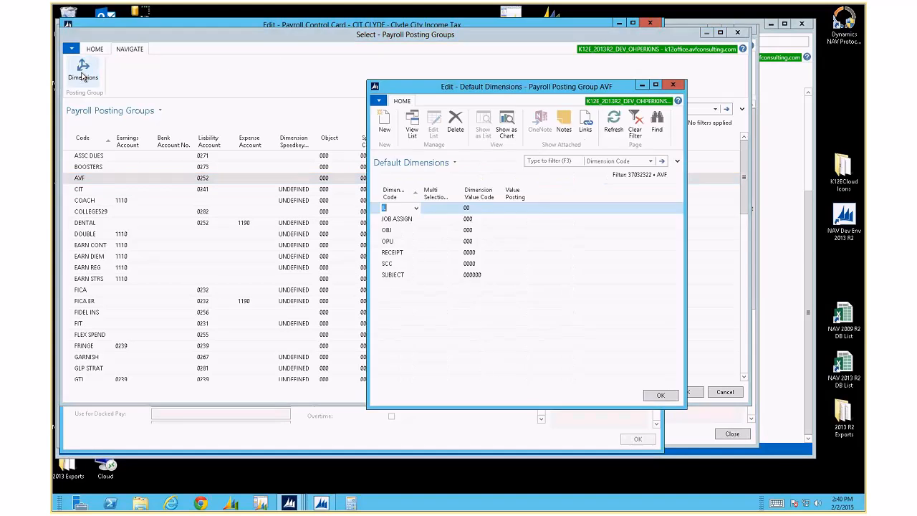
pyautogui.press('Escape')
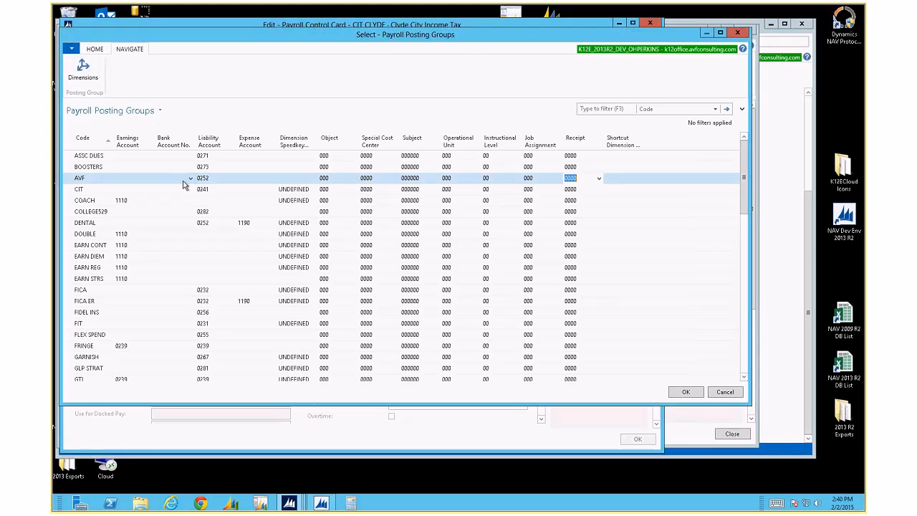
# Change the card's Payroll Posting Group from AVF back to CIT and view Print on Check choices
pyautogui.click(682, 392)
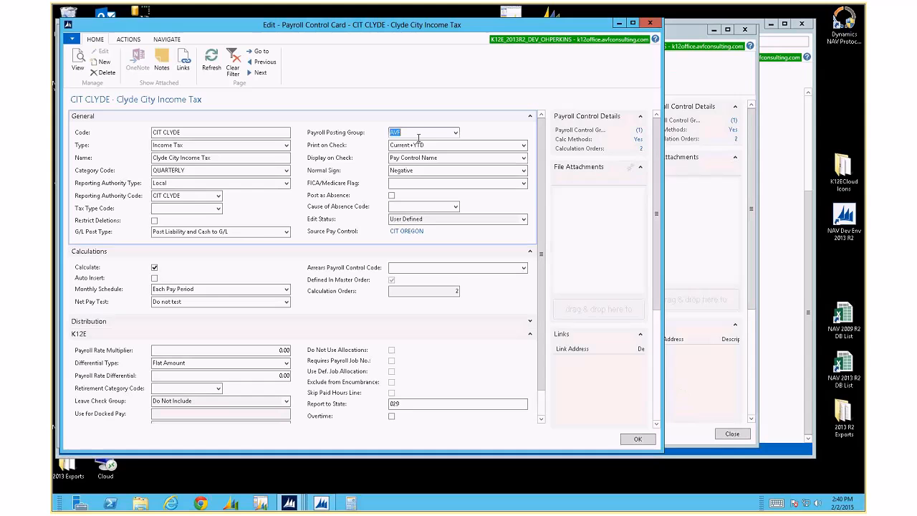
pyautogui.write('CIT')
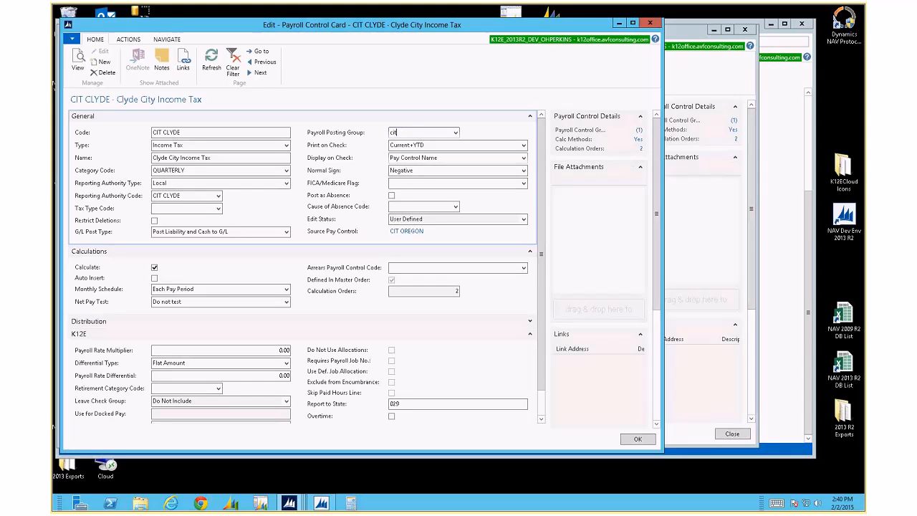
pyautogui.press('Tab')
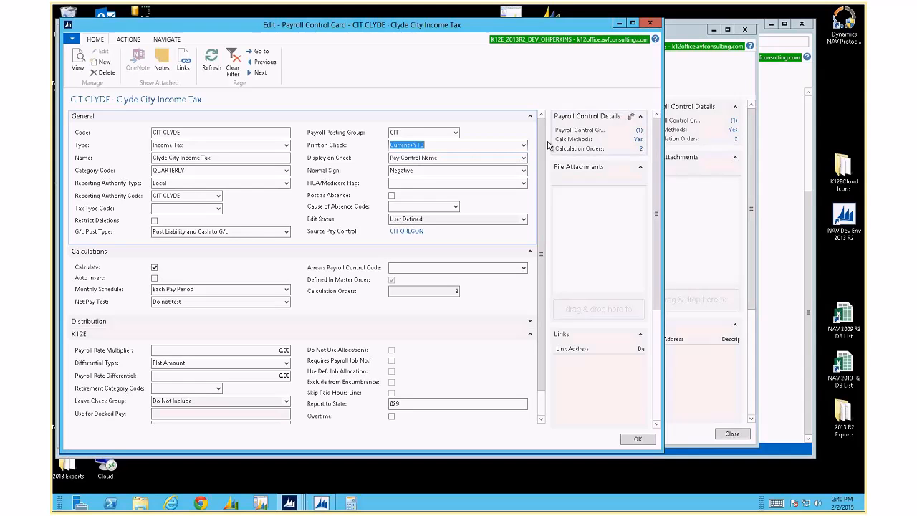
pyautogui.click(524, 145)
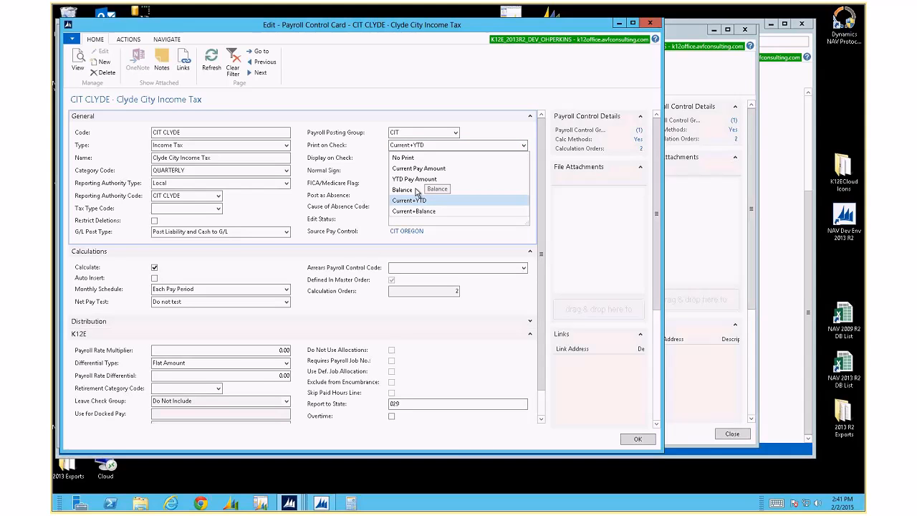
# Leave Print on Check at Current+YTD and view the Display on Check options
pyautogui.press('Escape')
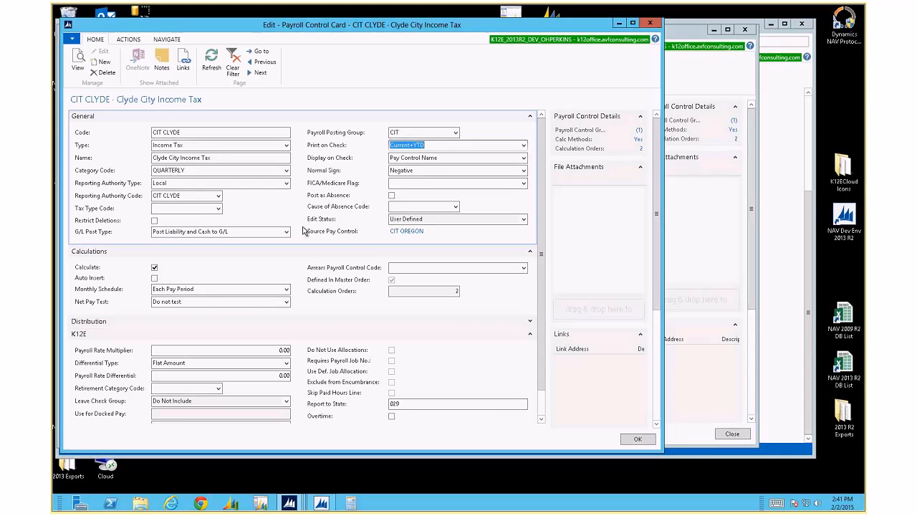
pyautogui.click(523, 158)
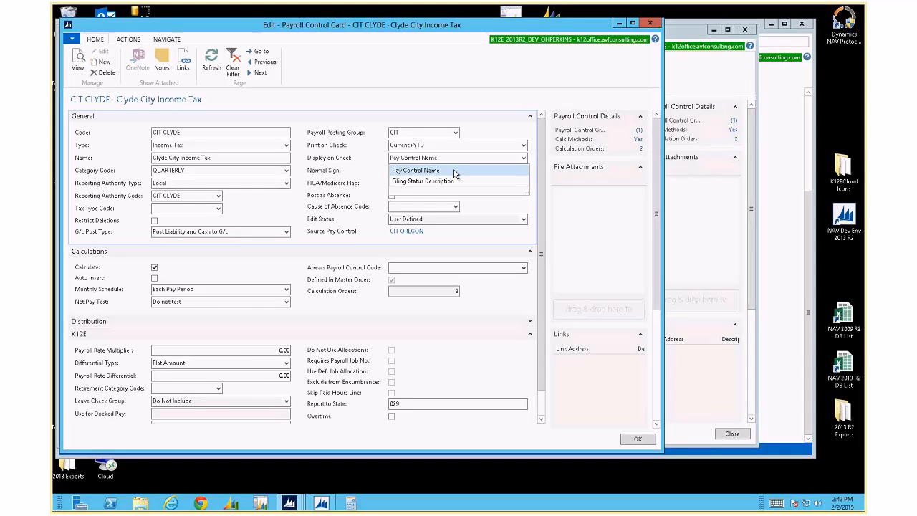
# Keep Pay Control Name as the card's Display on Check value
pyautogui.click(453, 171)
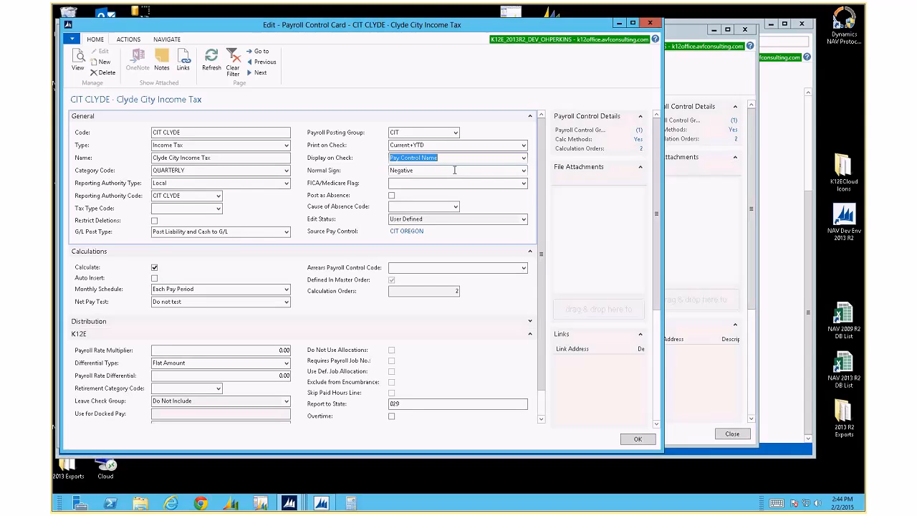
pyautogui.click(523, 184)
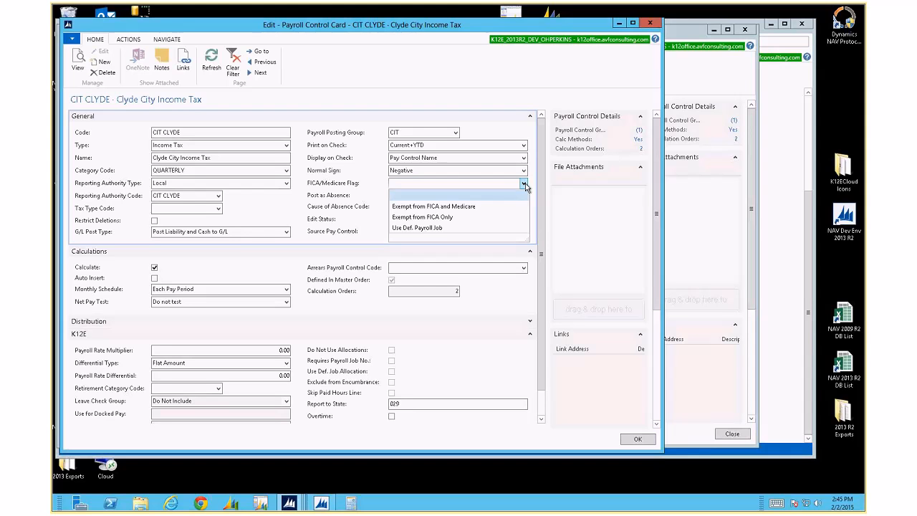
pyautogui.click(523, 184)
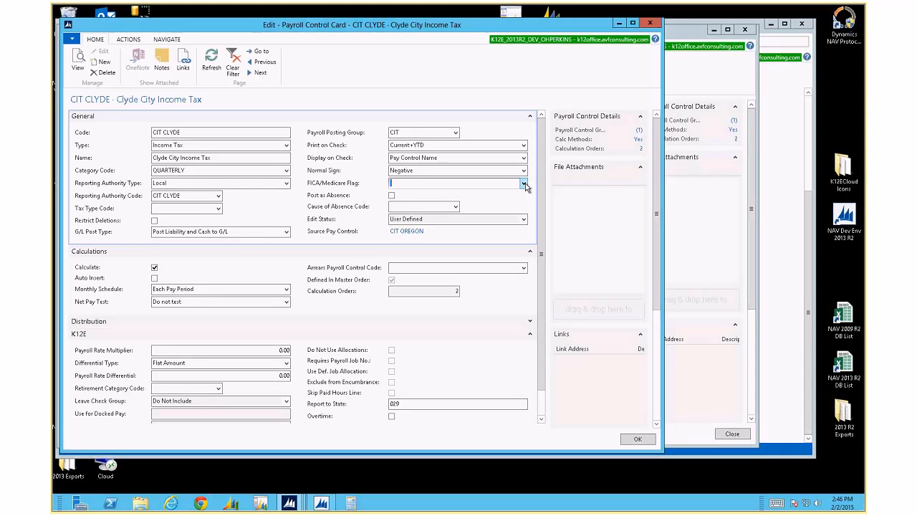
# Open the full Select - Causes of Absence list from the Cause of Absence Code field
pyautogui.click(455, 206)
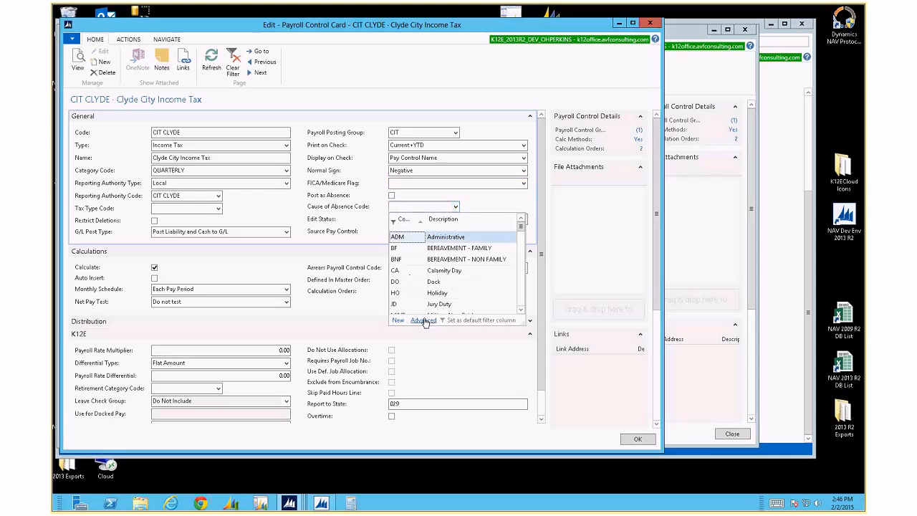
pyautogui.click(424, 320)
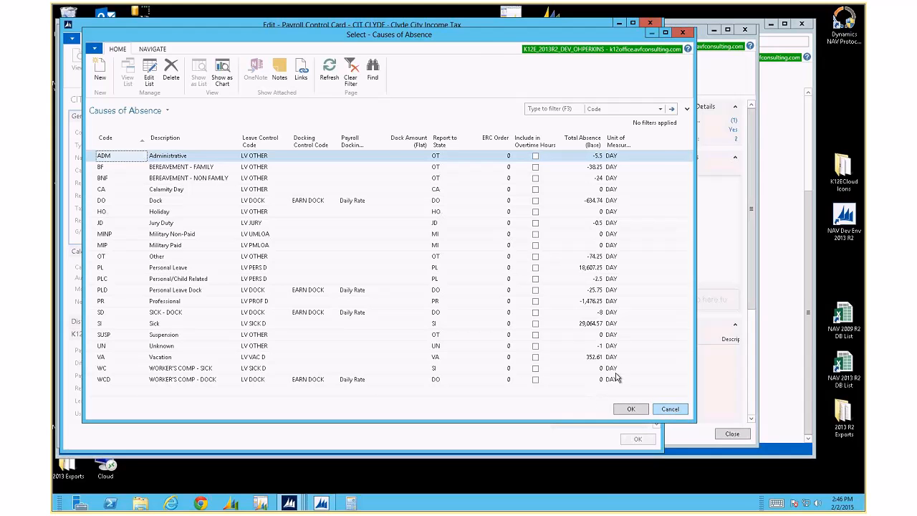
# Cancel the Select - Causes of Absence window without choosing an absence code
pyautogui.click(671, 409)
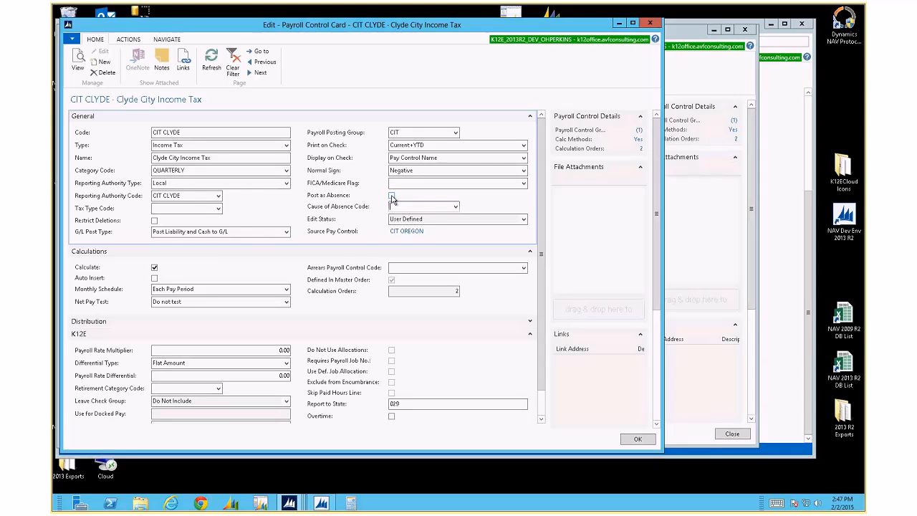
# Keep Edit Status as User Defined, then collapse the General and K12E FastTabs on CIT CLYDE
pyautogui.click(523, 219)
pyautogui.click(439, 253)
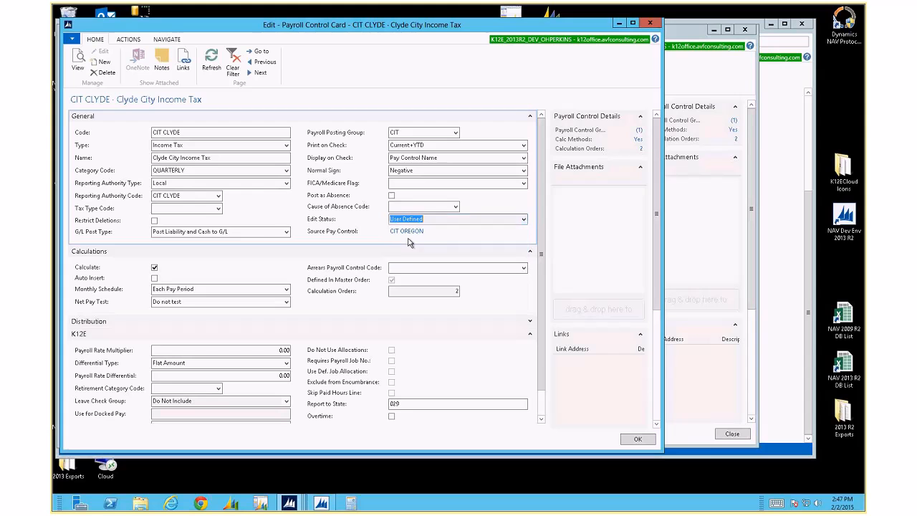
pyautogui.click(524, 219)
pyautogui.click(523, 220)
pyautogui.click(528, 119)
pyautogui.click(538, 211)
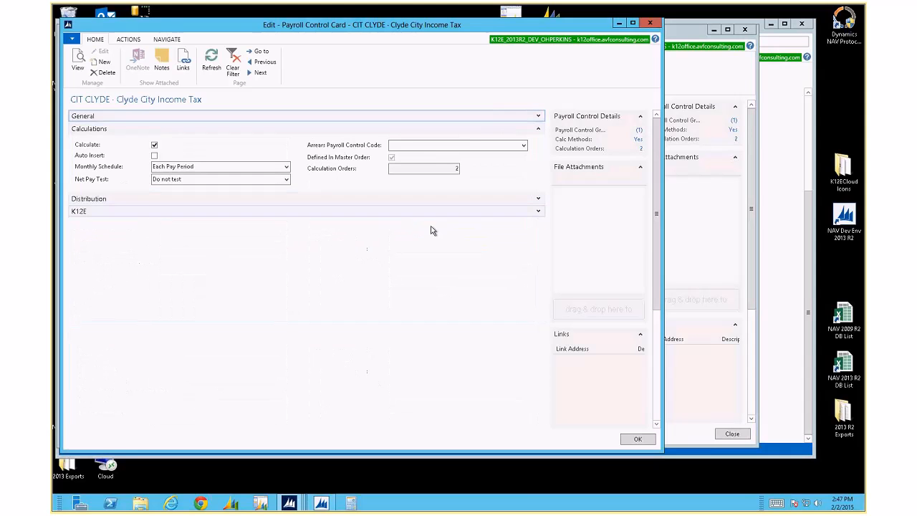
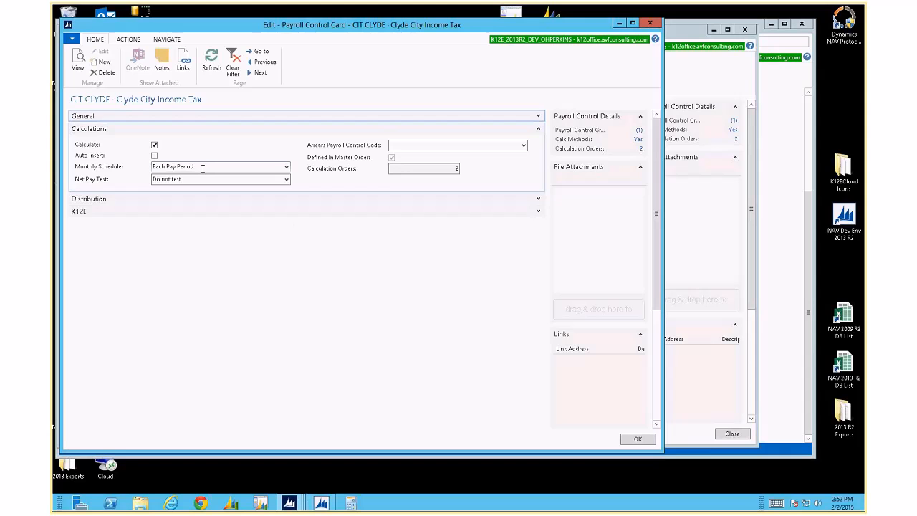
# Show the Monthly Schedule pay-period options on the CIT CLYDE Payroll Control Card
pyautogui.click(203, 168)
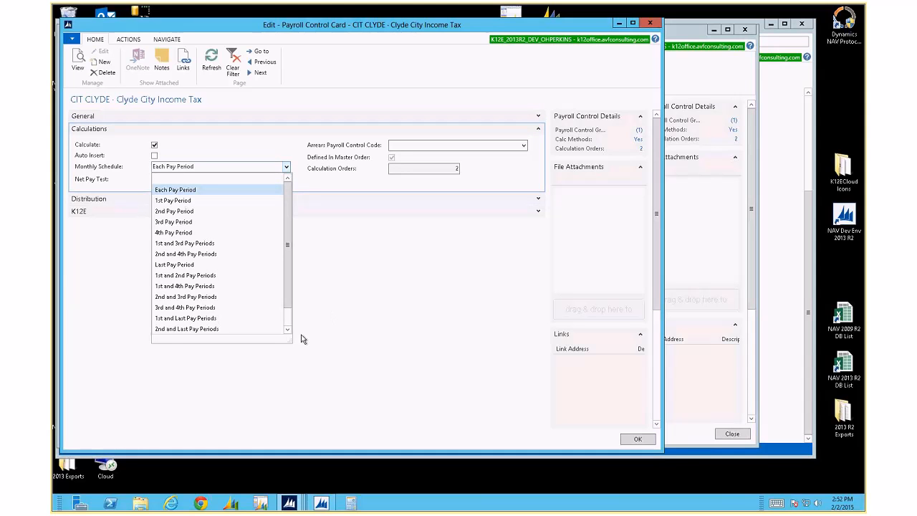
# Enlarge the Monthly Schedule list to see every option, then dismiss it leaving Each Pay Period
pyautogui.moveTo(289, 339); pyautogui.dragTo(297, 385)
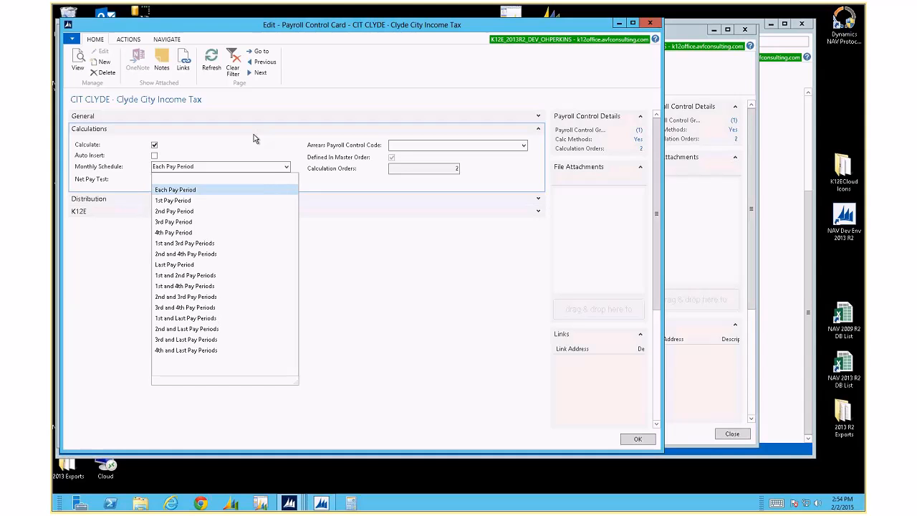
pyautogui.press('Escape')
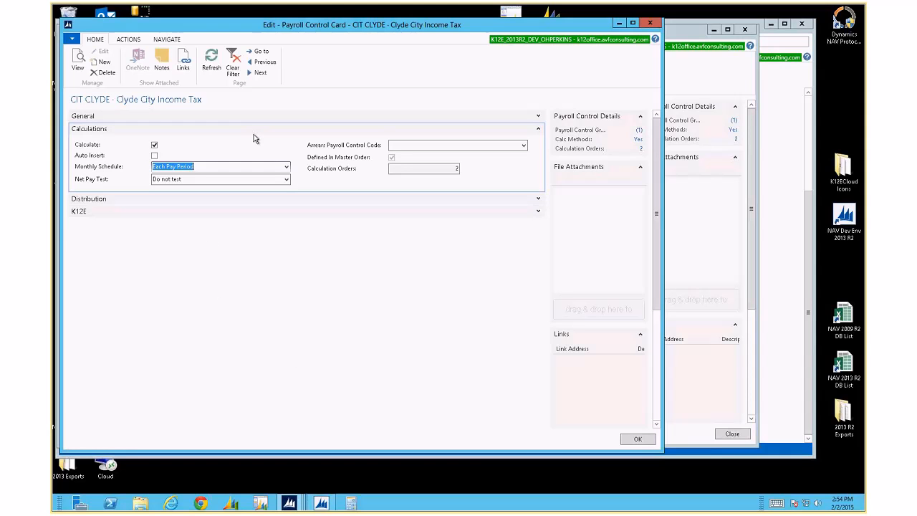
# Show the Net Pay Test options: Do not test, Test and adjust amount, Arrears tracking
pyautogui.click(286, 180)
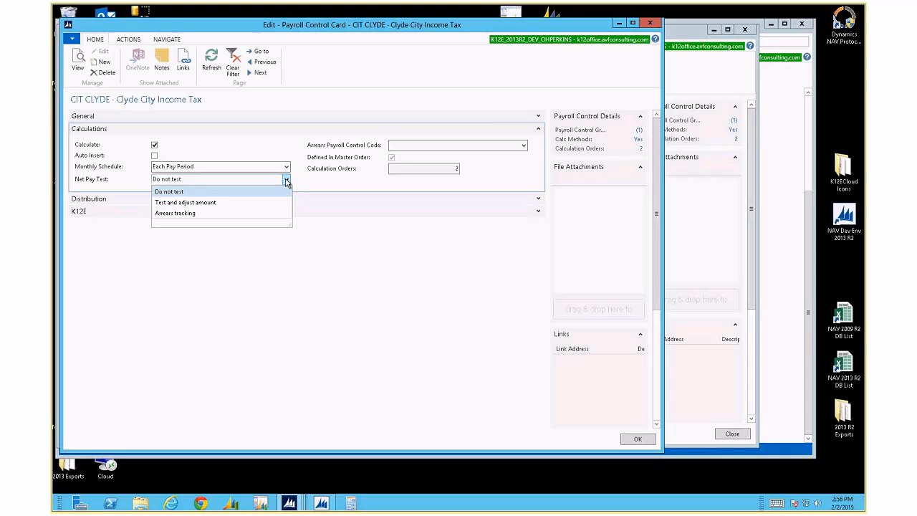
# Close the Net Pay Test choices at Do not test and select the Calculation Orders count of 2
pyautogui.click(286, 182)
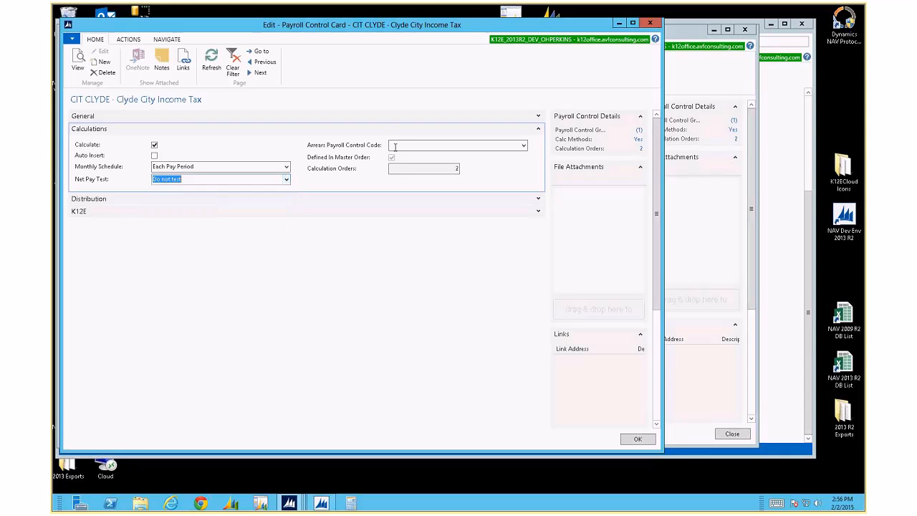
pyautogui.click(401, 144)
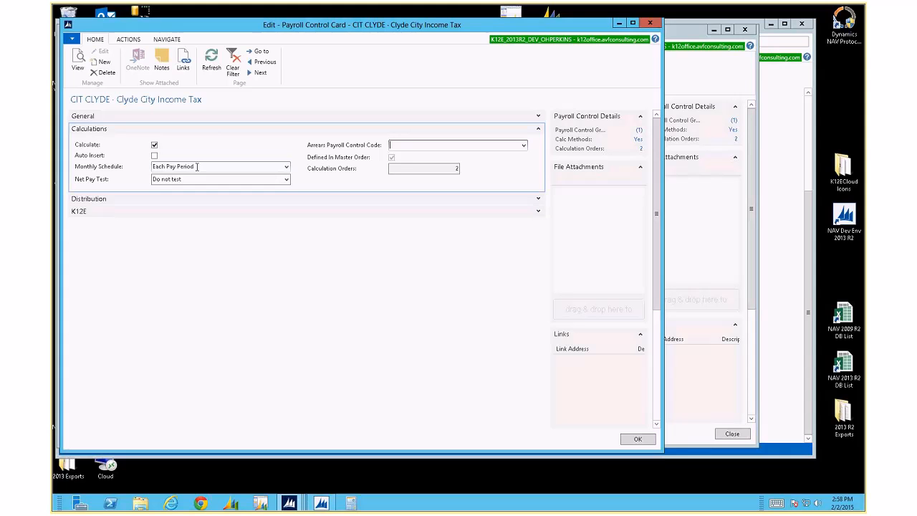
pyautogui.moveTo(446, 170); pyautogui.dragTo(461, 169)
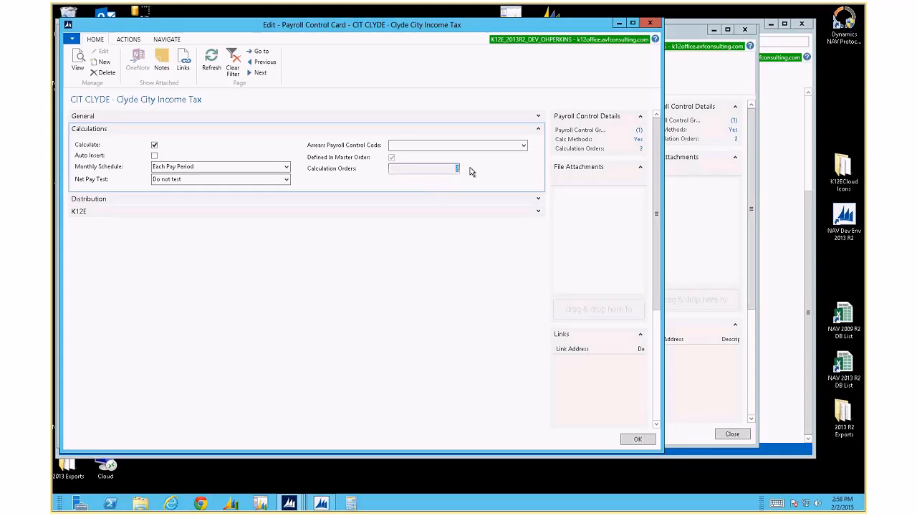
# View the Master Calculation Order and Insurance Premium Holiday list, then collapse the Calculations FastTab
pyautogui.click(166, 39)
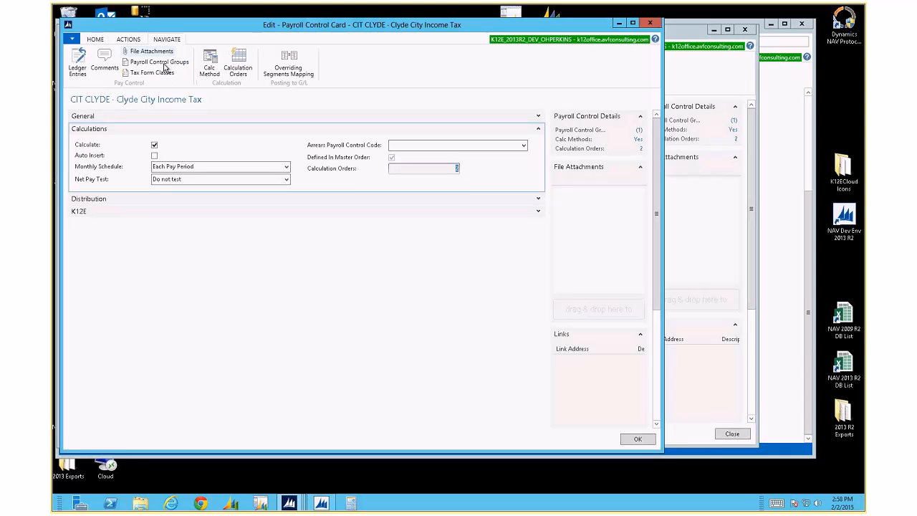
pyautogui.click(236, 66)
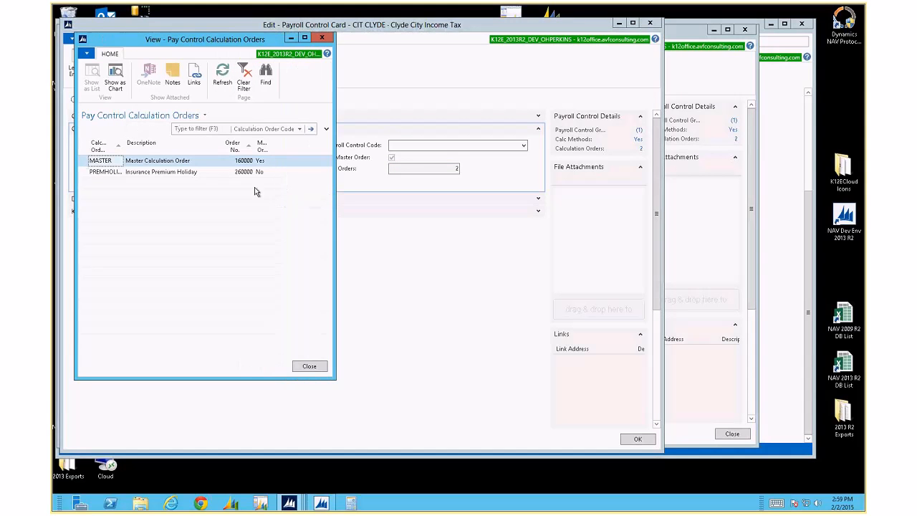
pyautogui.click(321, 40)
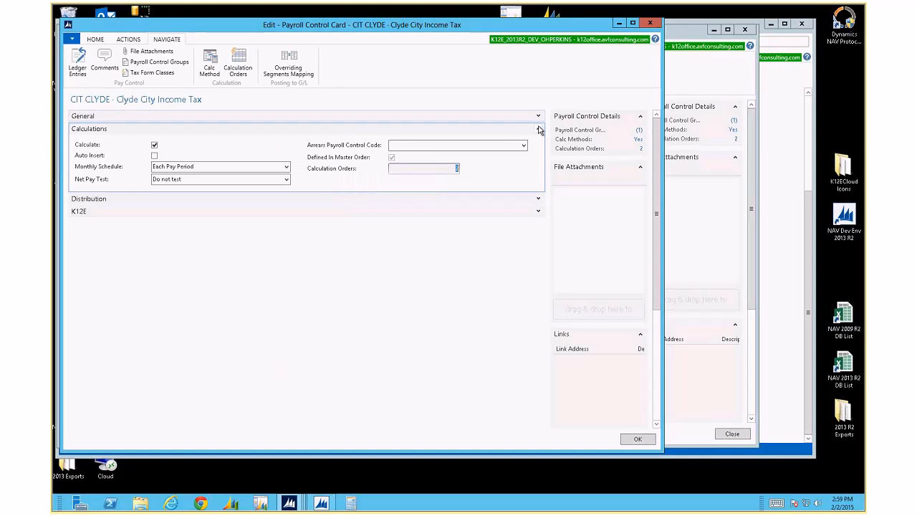
pyautogui.click(538, 128)
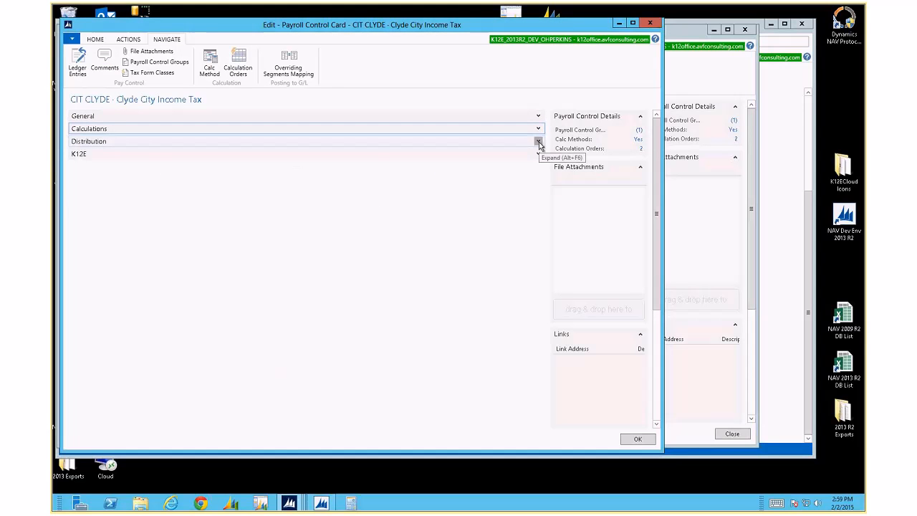
# Expand and collapse Distribution, expand K12E, then close the CIT CLYDE card
pyautogui.click(538, 141)
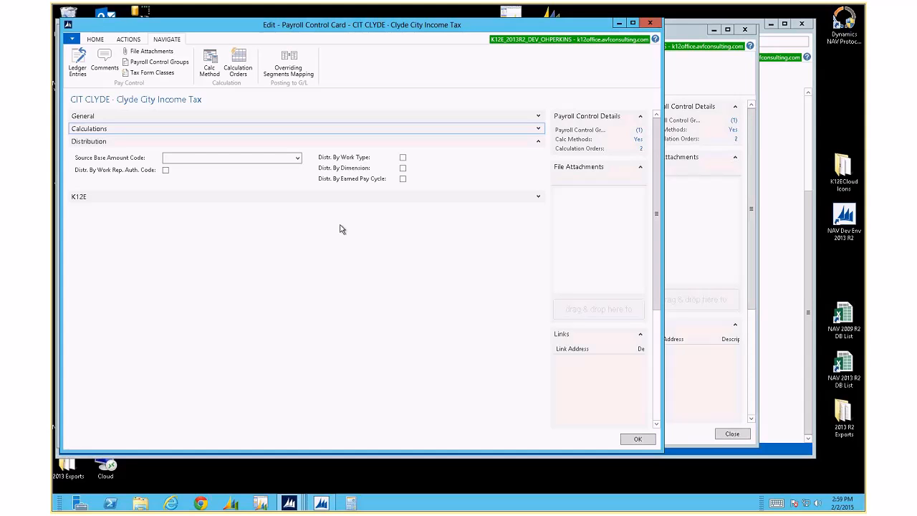
pyautogui.click(538, 141)
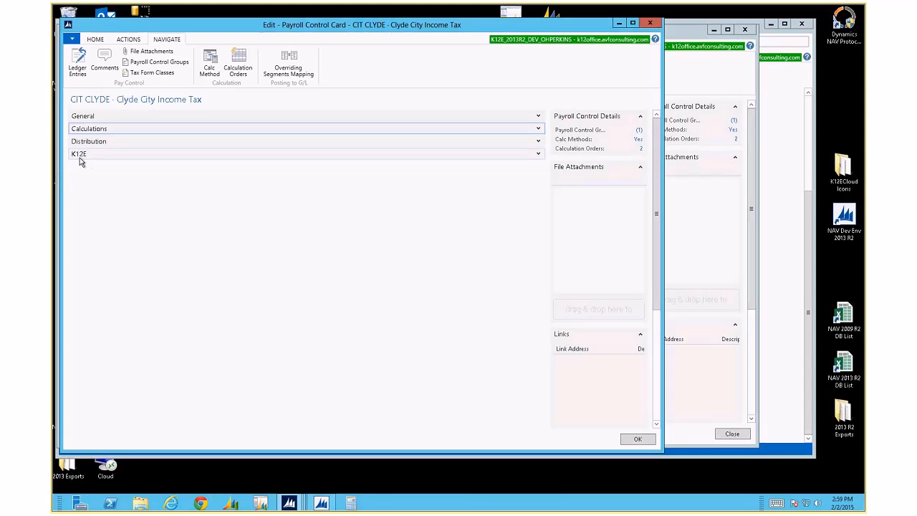
pyautogui.click(537, 155)
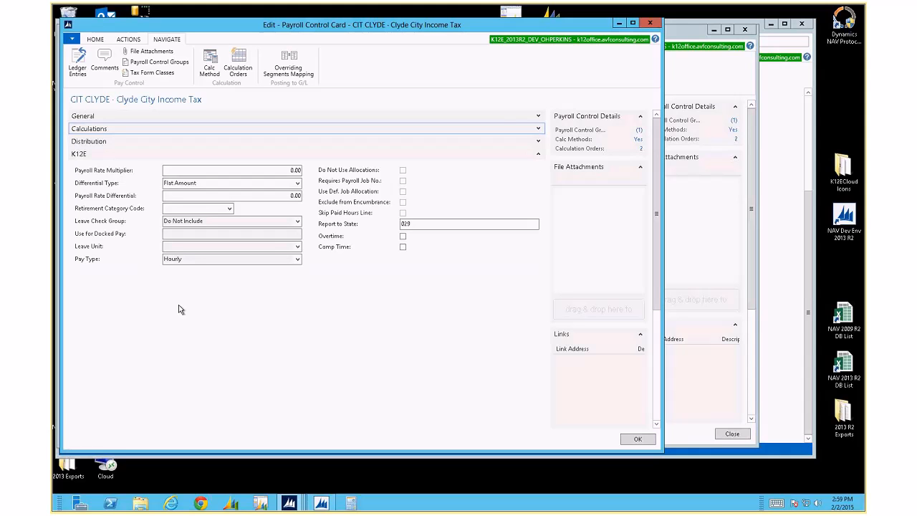
pyautogui.click(649, 25)
# Scroll the Payroll Control List and select the EARN OVER Hourly Overtime Pay row
pyautogui.scroll(10, 142, 250)
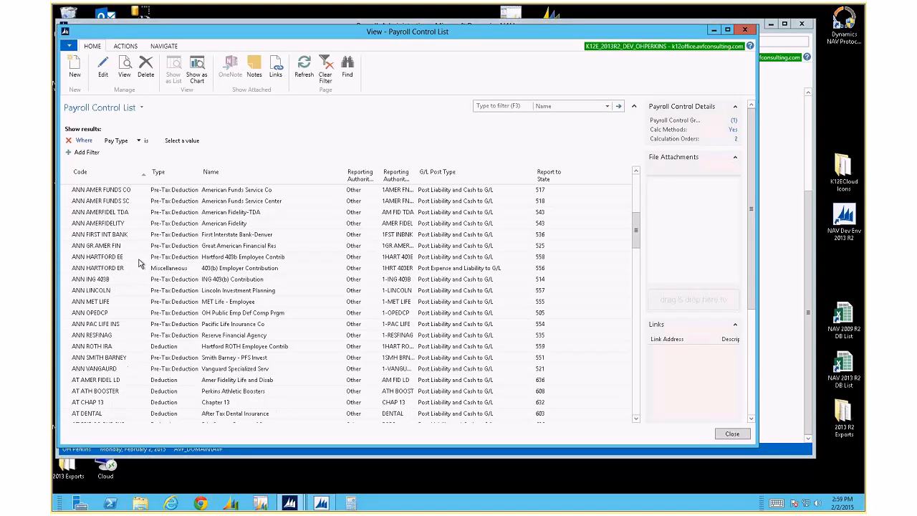
pyautogui.scroll(-15, 157, 235)
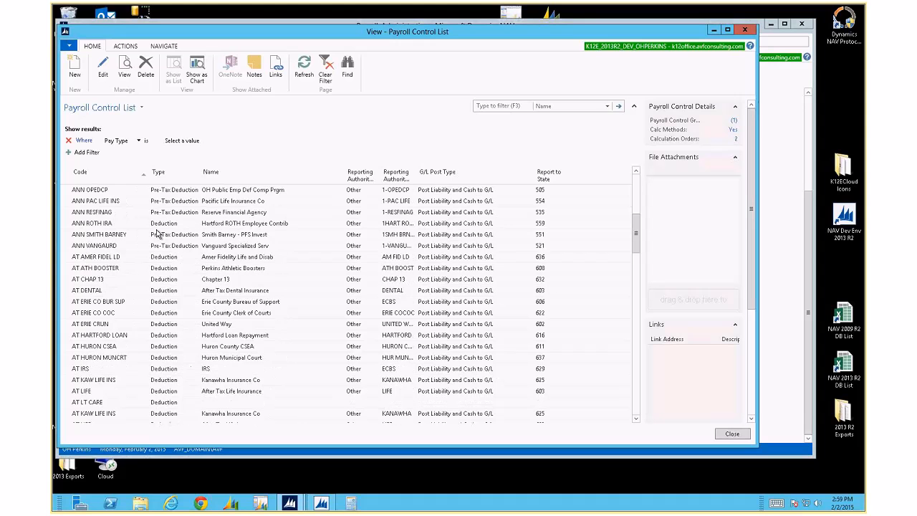
pyautogui.scroll(-8, 157, 235)
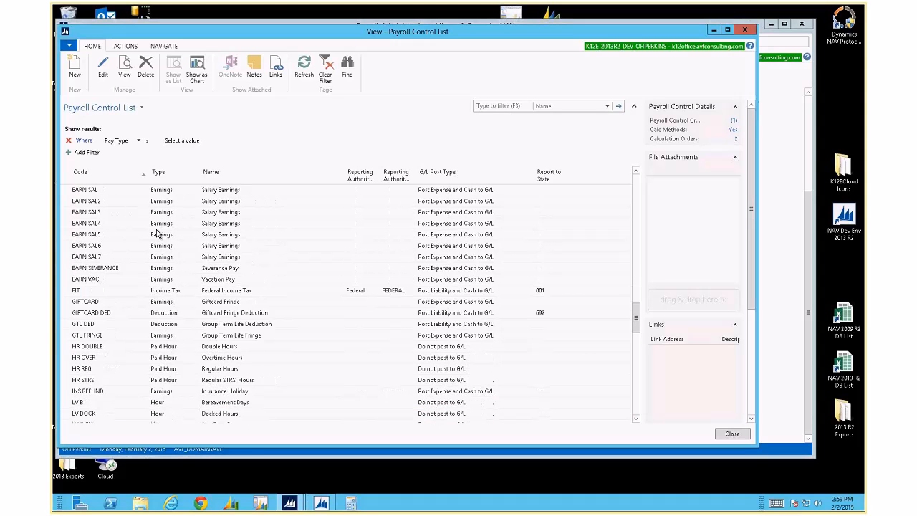
pyautogui.scroll(2, 157, 235)
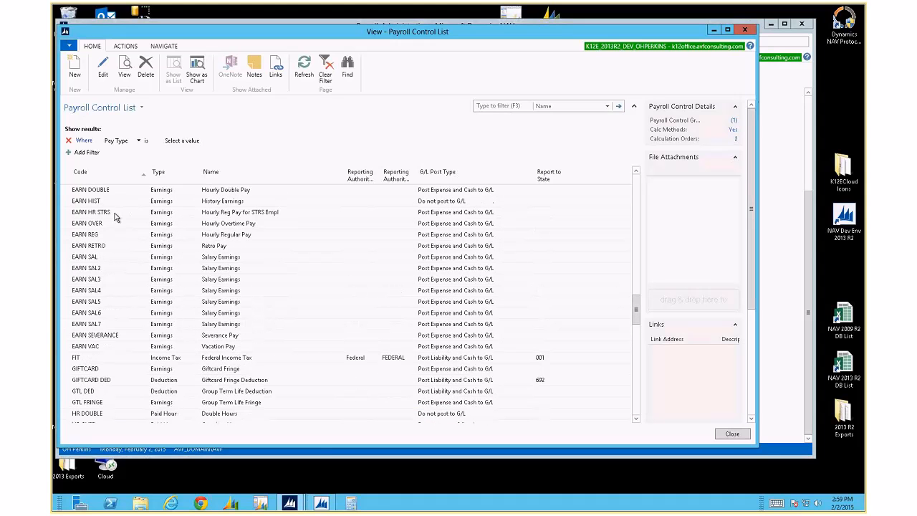
pyautogui.click(111, 228)
# Open the EARN OVER card, keep Flat Amount differential, and check Payroll Rate Differential 0.00
pyautogui.doubleClick(111, 228)
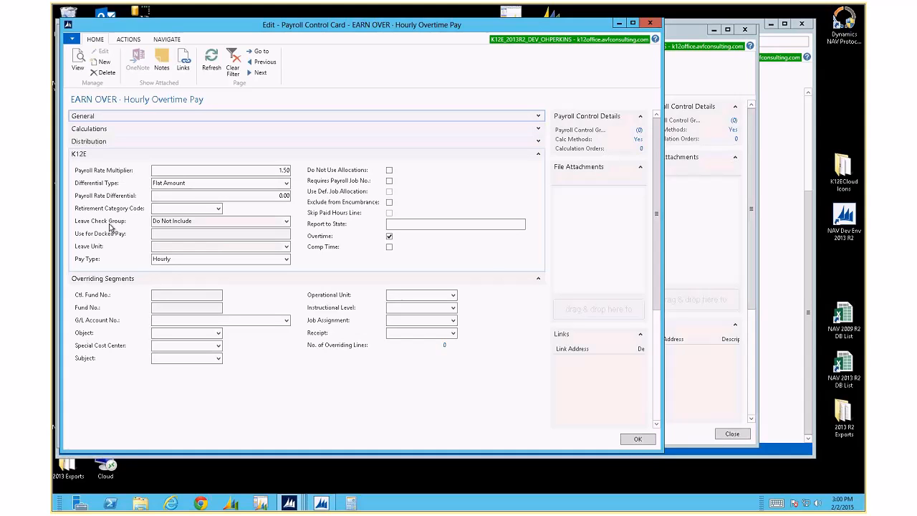
pyautogui.click(286, 183)
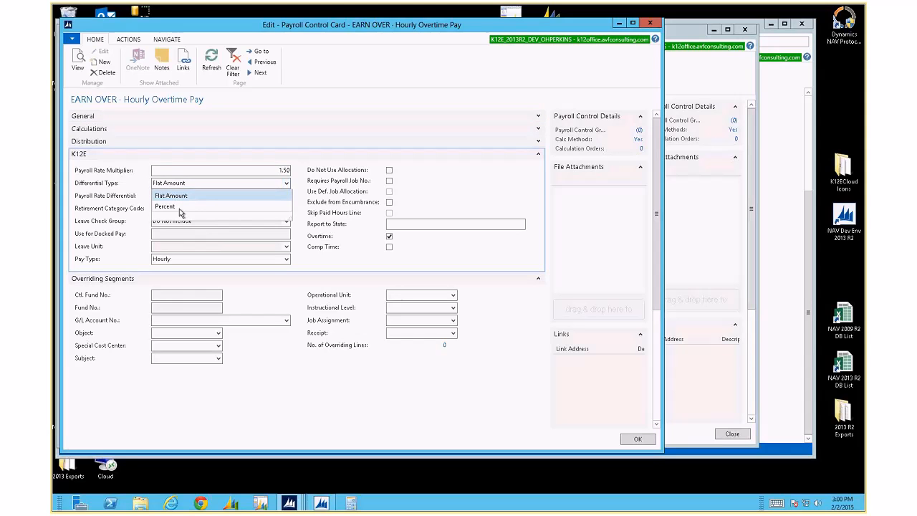
pyautogui.click(138, 188)
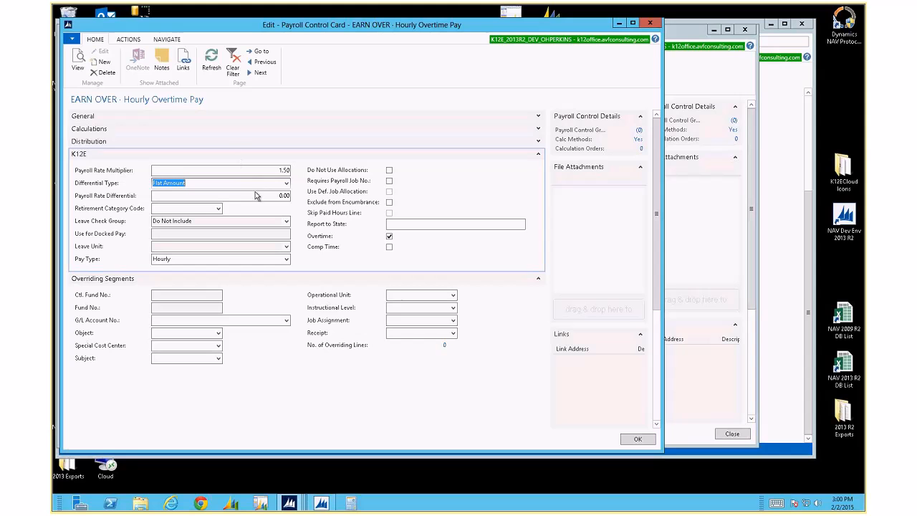
pyautogui.click(277, 197)
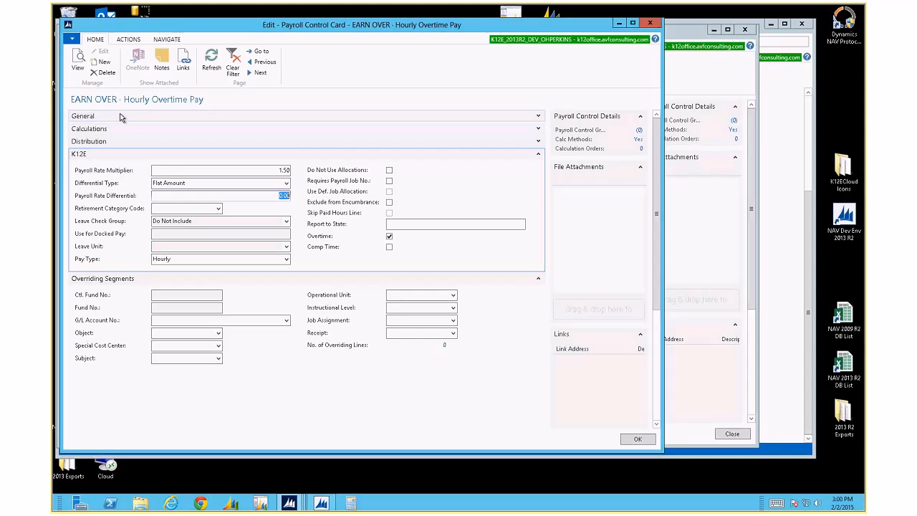
# Close EARN OVER, open the STRS PT EMPLOYEE card, and confirm its STRS EE retirement category
pyautogui.click(637, 438)
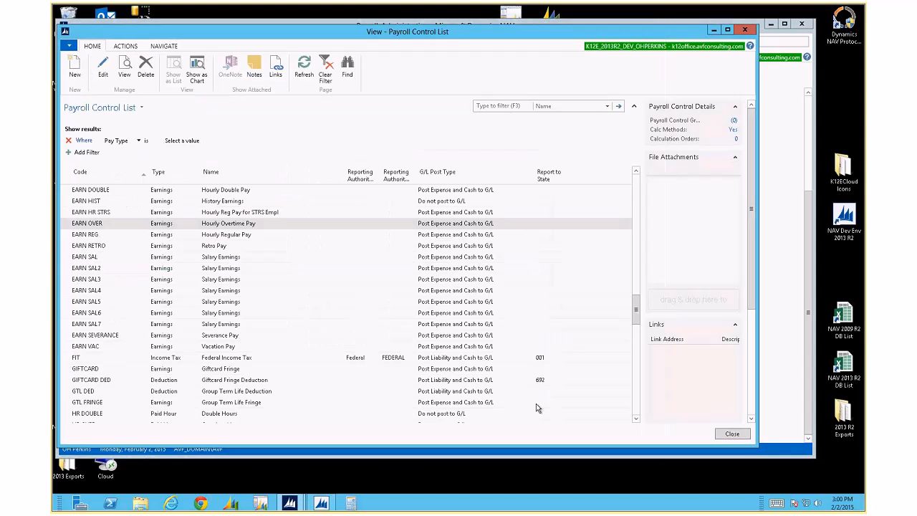
pyautogui.scroll(-6, 220, 296)
pyautogui.scroll(-7, 162, 295)
pyautogui.scroll(-7, 163, 296)
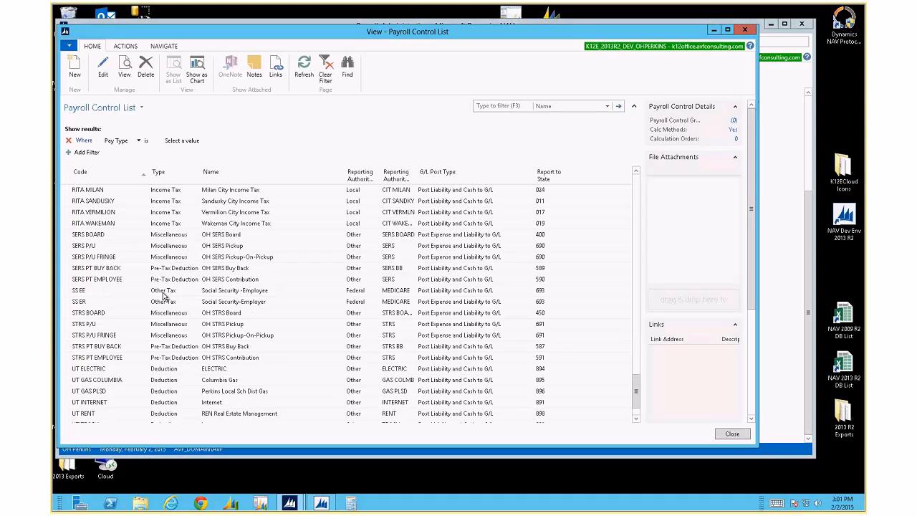
pyautogui.click(118, 359)
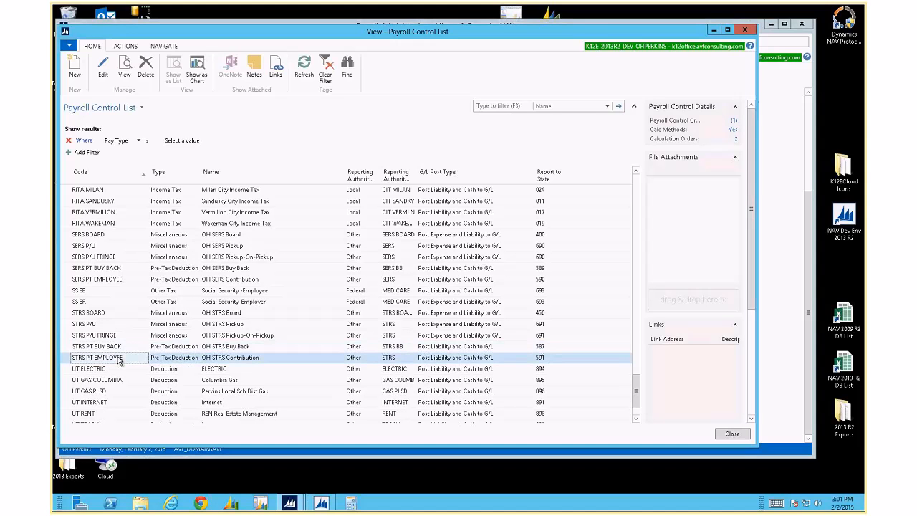
pyautogui.doubleClick(119, 360)
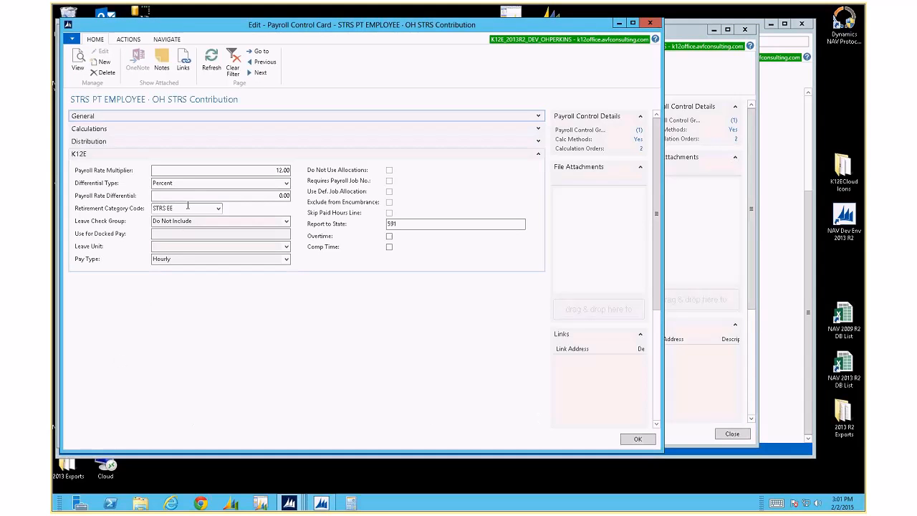
pyautogui.click(218, 208)
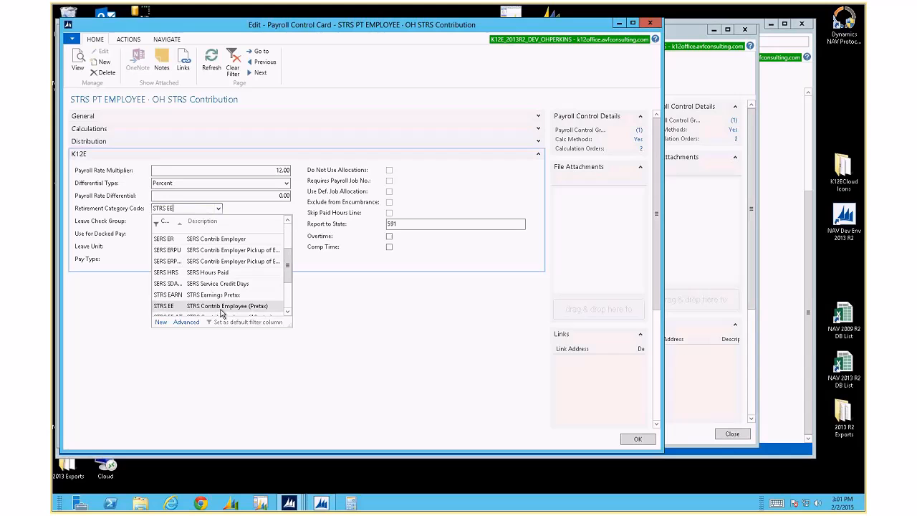
pyautogui.click(188, 207)
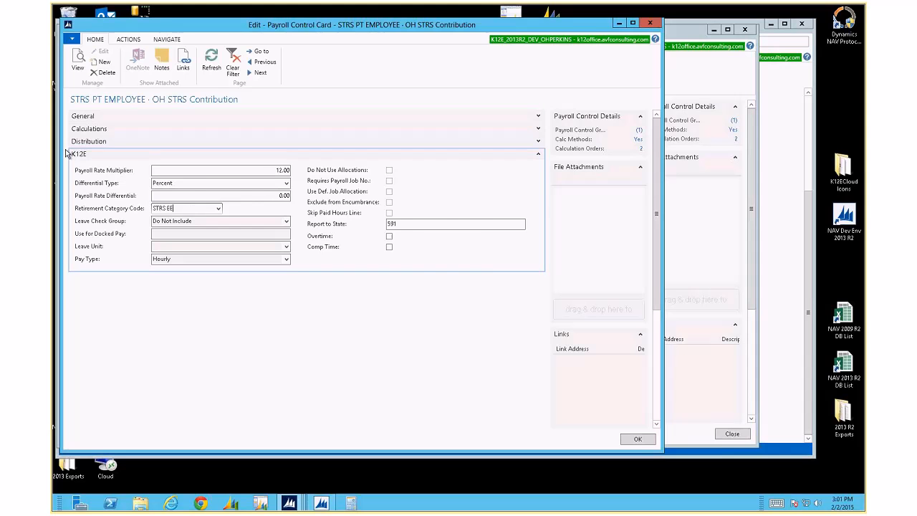
# Close the STRS card and filter the Payroll Control List to Type Hour
pyautogui.click(626, 438)
pyautogui.click(138, 141)
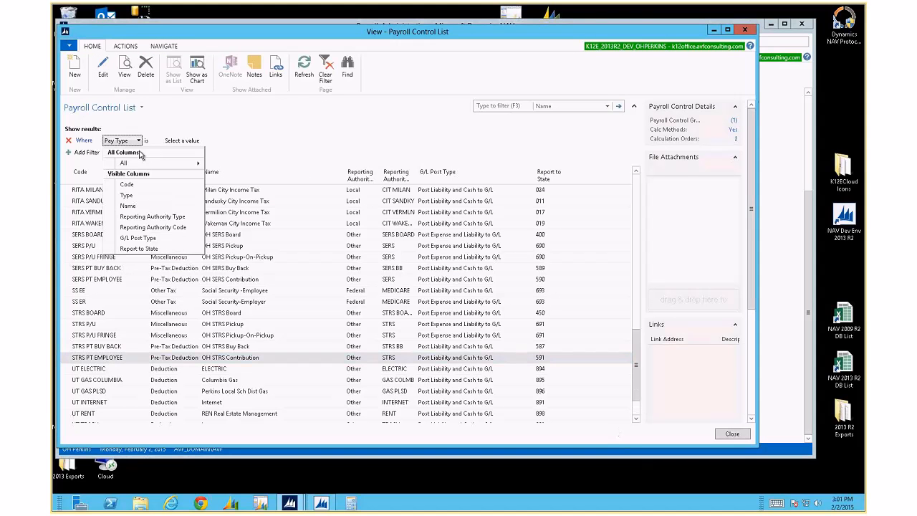
pyautogui.click(153, 196)
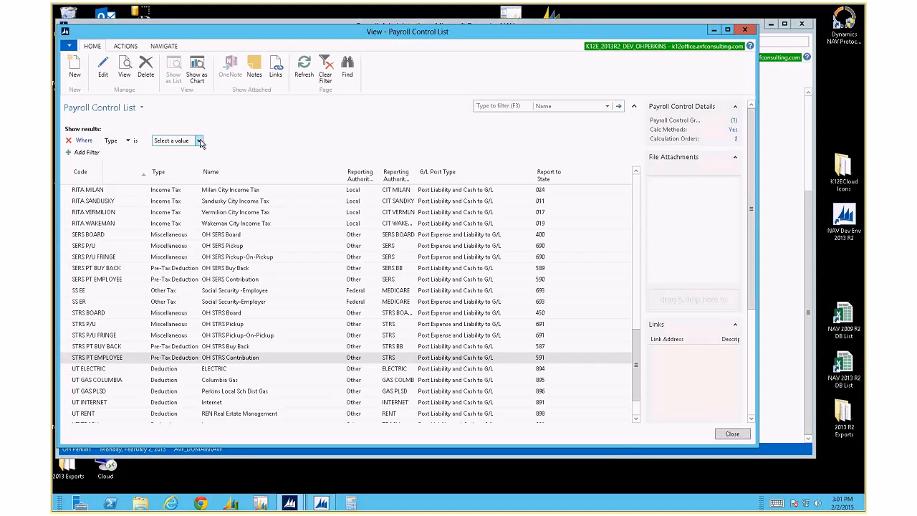
pyautogui.click(198, 141)
pyautogui.click(173, 160)
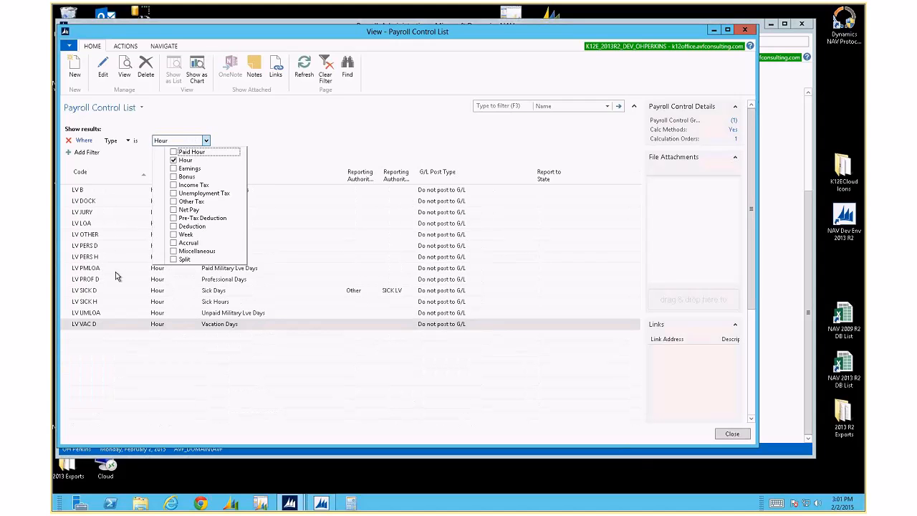
pyautogui.click(115, 272)
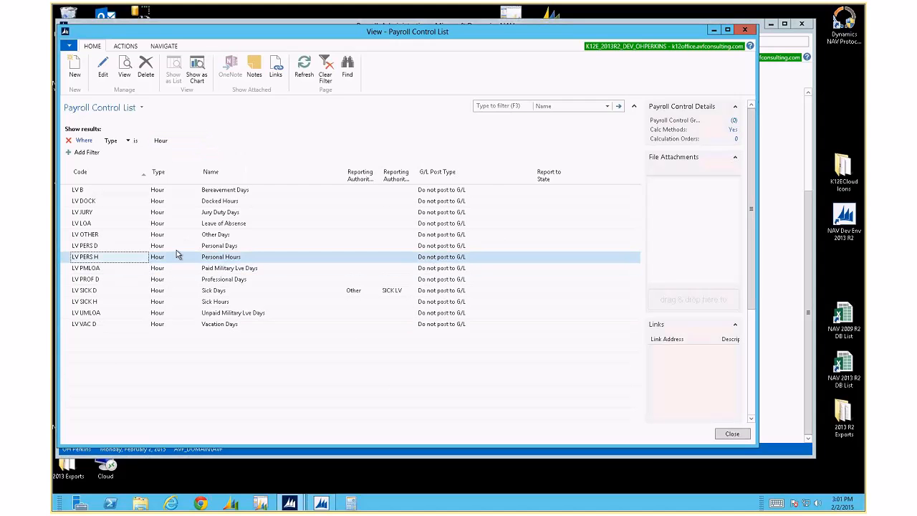
# Open the LV PERS D Personal Days card and keep its Leave Check Group as Personal
pyautogui.click(176, 250)
pyautogui.doubleClick(176, 250)
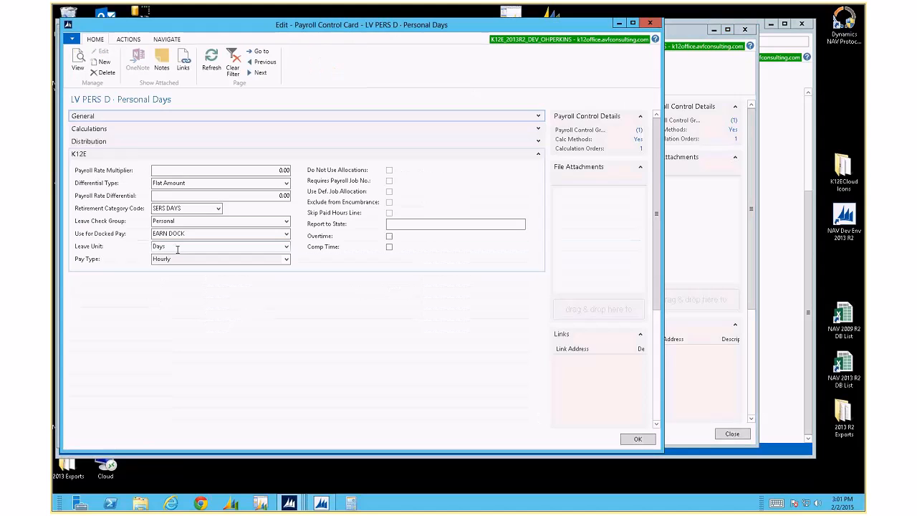
pyautogui.click(287, 222)
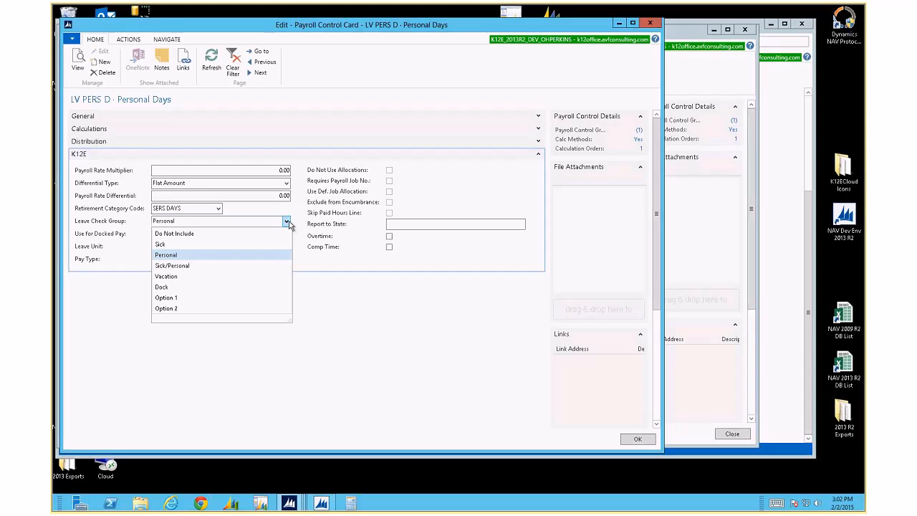
pyautogui.click(286, 222)
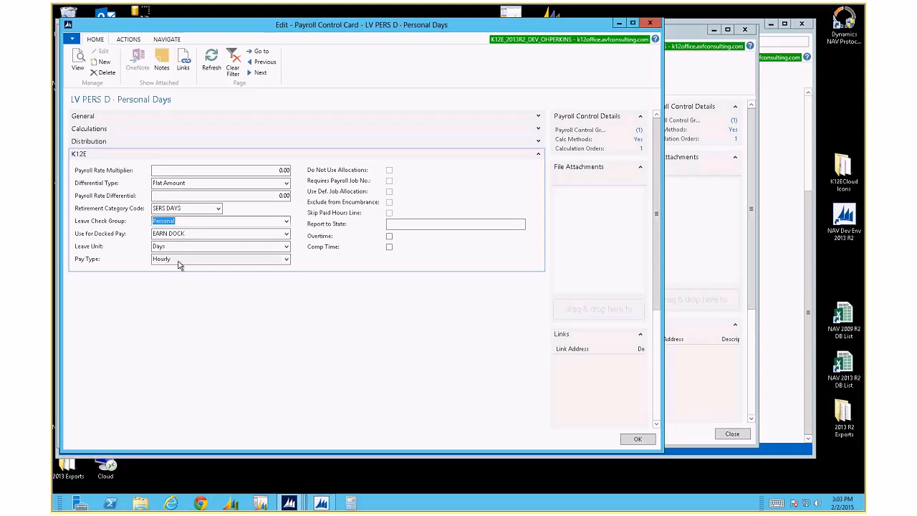
# Close the LV PERS D card unchanged, keeping multiplier 0.00 and leave unit Days
pyautogui.click(283, 170)
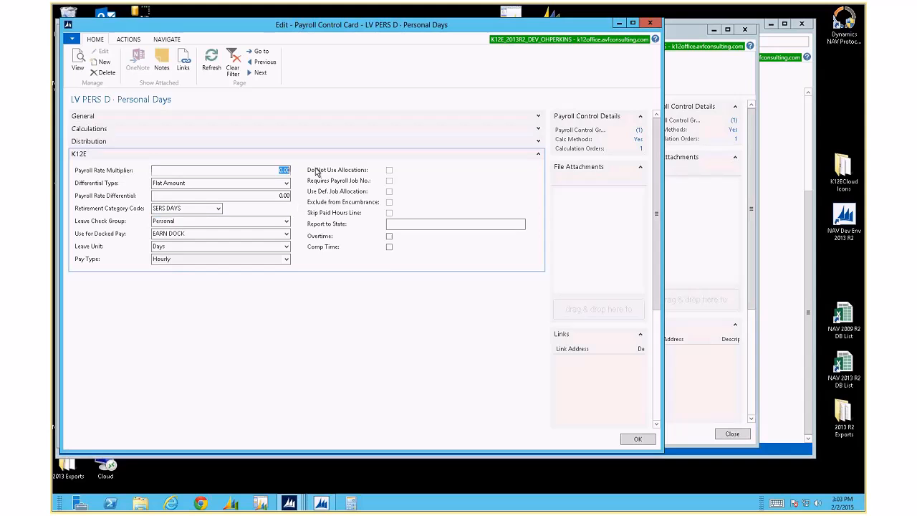
pyautogui.write('23423423423')
pyautogui.press('Escape')
pyautogui.click(286, 245)
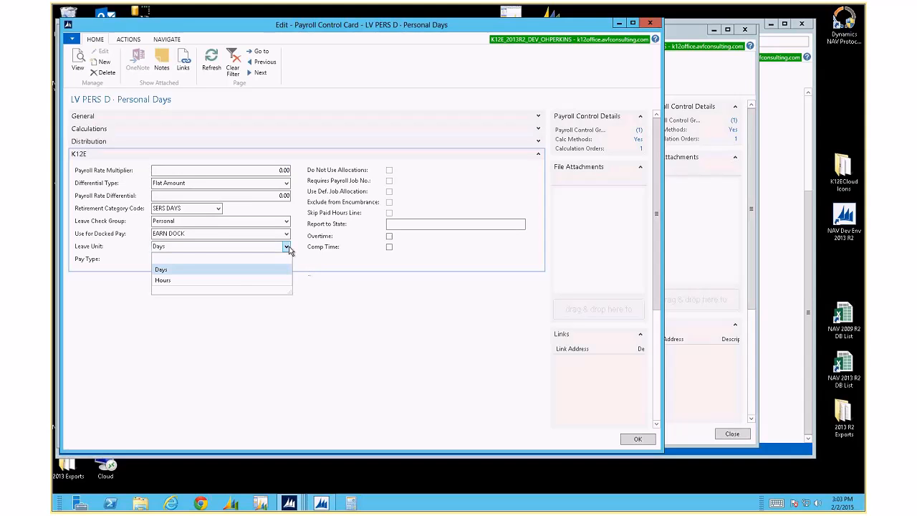
pyautogui.click(179, 270)
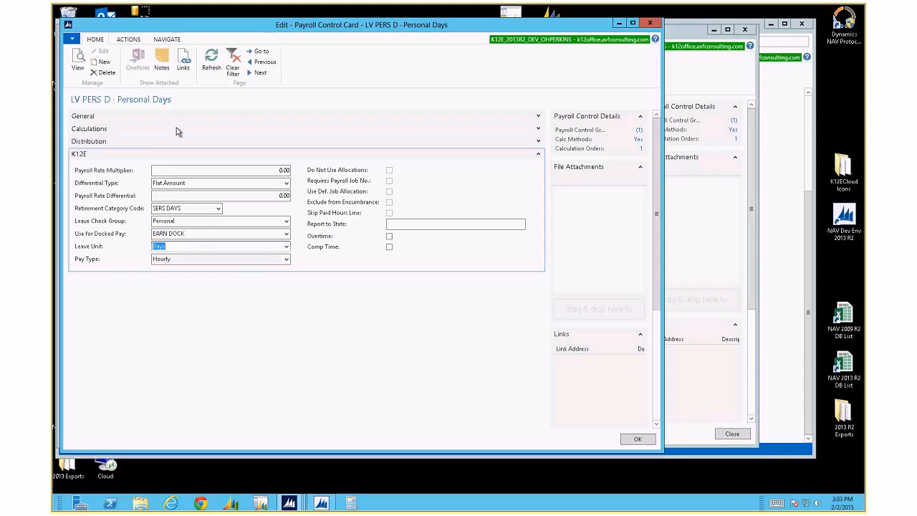
pyautogui.click(650, 23)
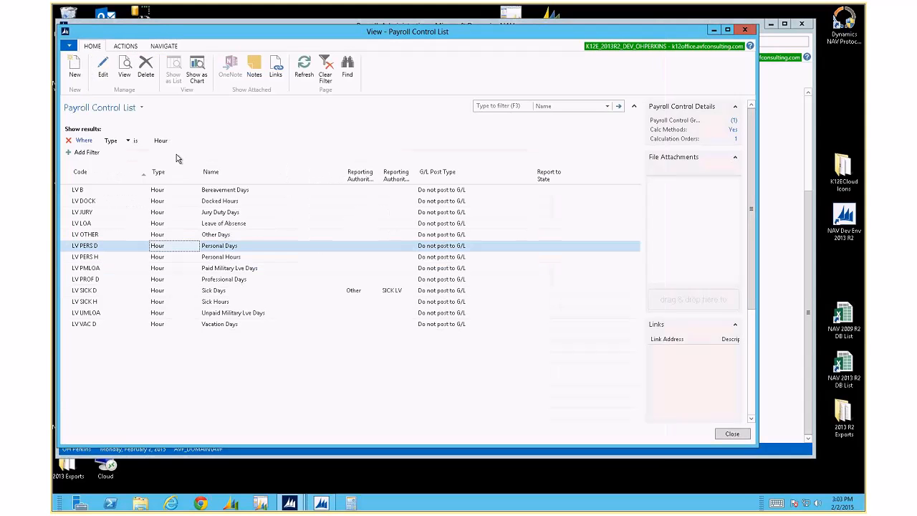
# Change the list's Type filter from Hour to Earnings
pyautogui.click(206, 145)
pyautogui.click(206, 141)
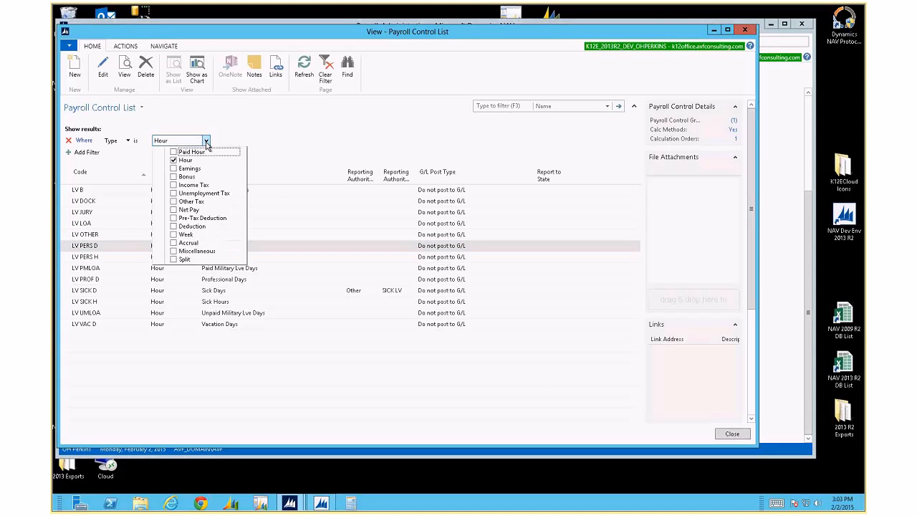
pyautogui.click(173, 168)
pyautogui.click(173, 160)
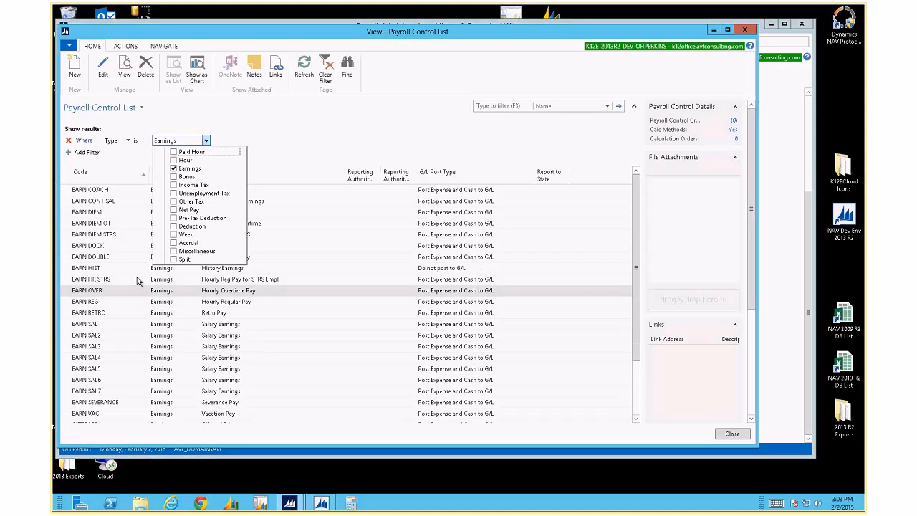
# Review the EARN CONT SAL card with Overriding Segments collapsed, then close it
pyautogui.doubleClick(110, 202)
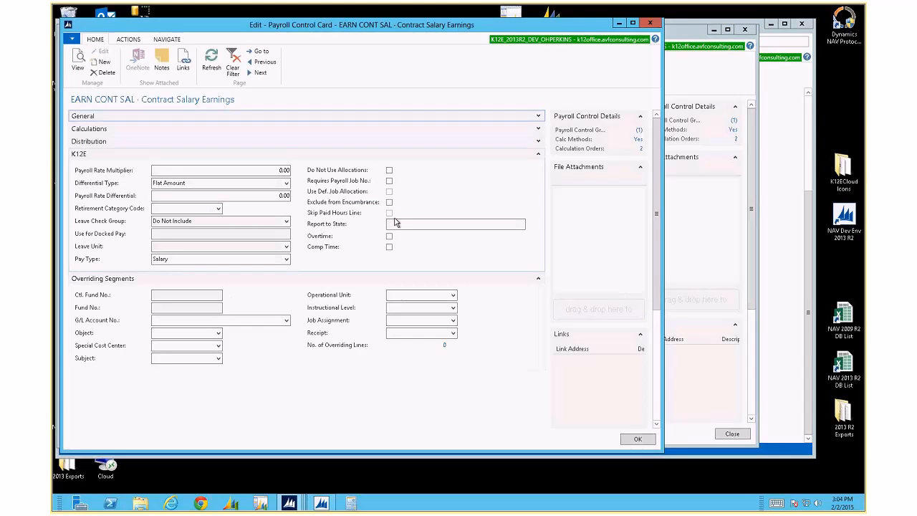
pyautogui.click(538, 279)
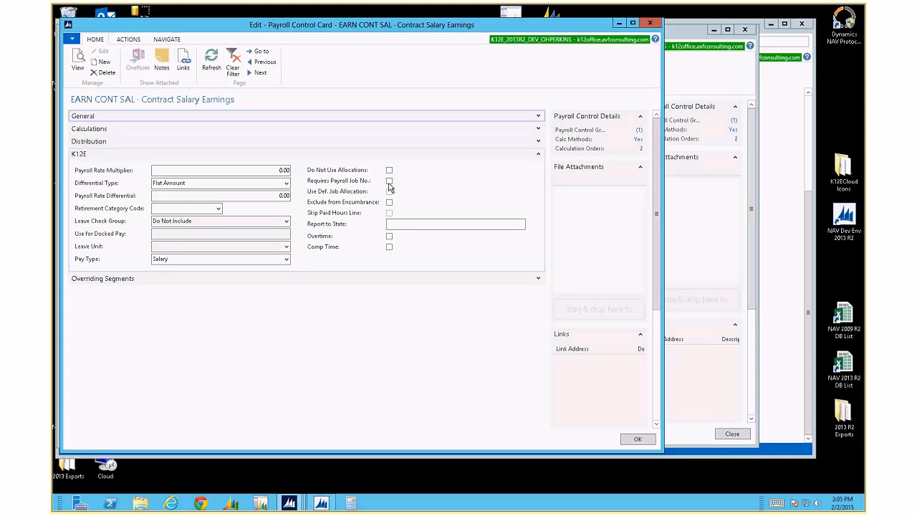
pyautogui.click(637, 439)
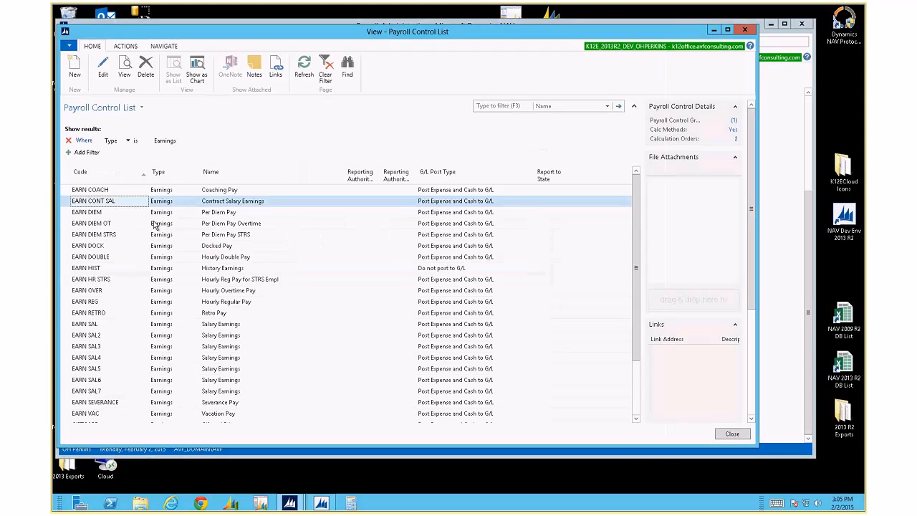
pyautogui.click(109, 258)
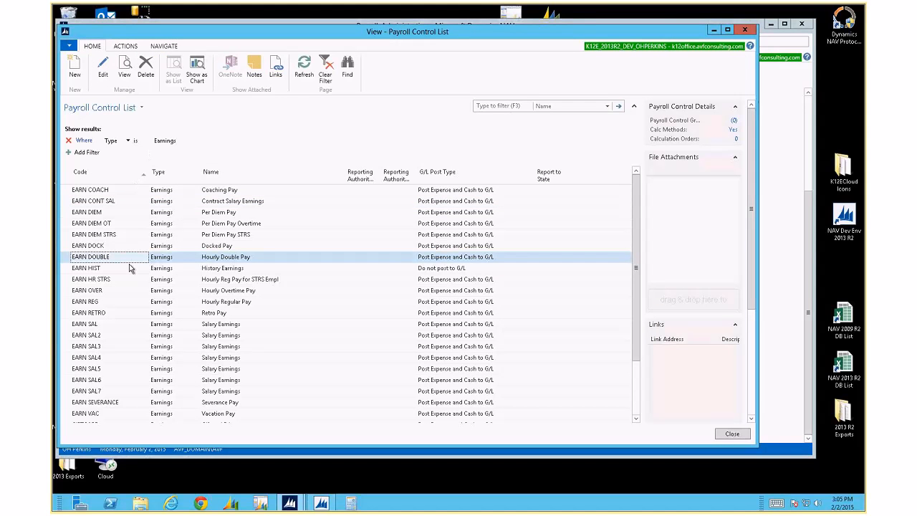
pyautogui.scroll(-2, 129, 265)
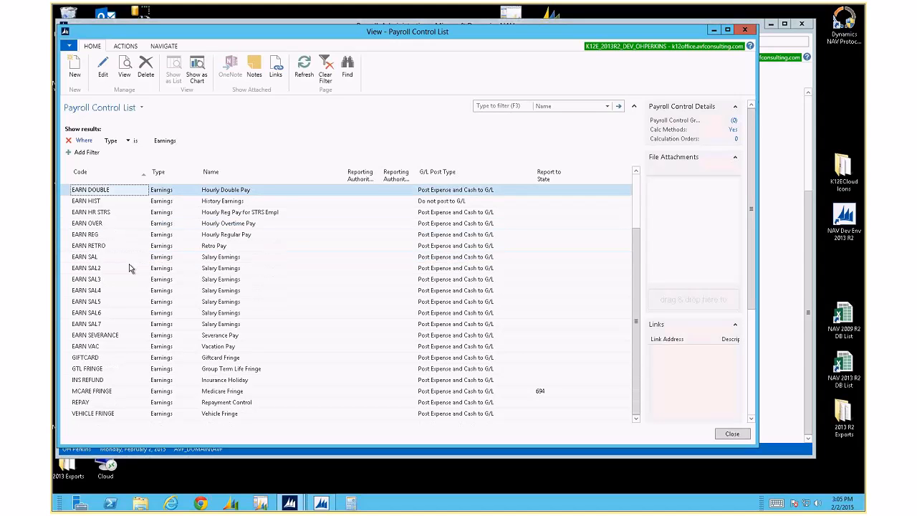
# Tick Do Not Use Allocations on the GTL FRINGE card and close it with OK
pyautogui.click(112, 370)
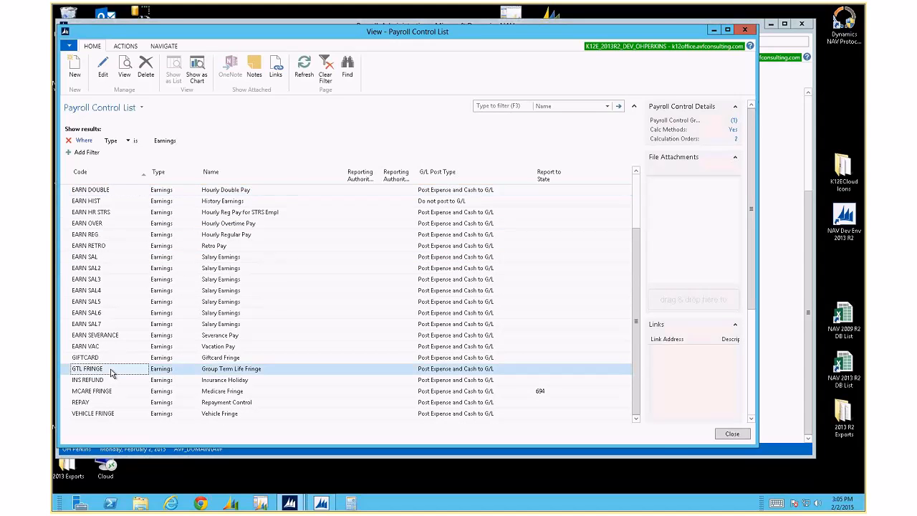
pyautogui.doubleClick(112, 370)
pyautogui.click(389, 170)
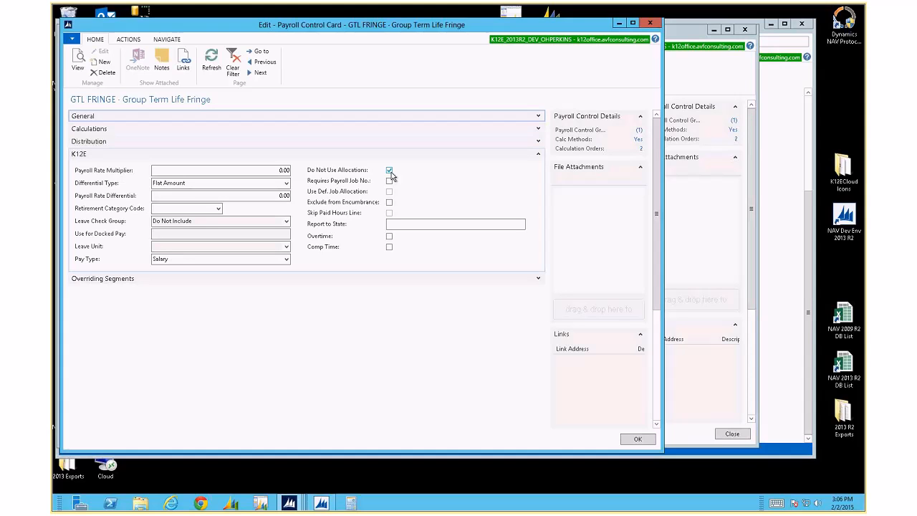
pyautogui.click(638, 438)
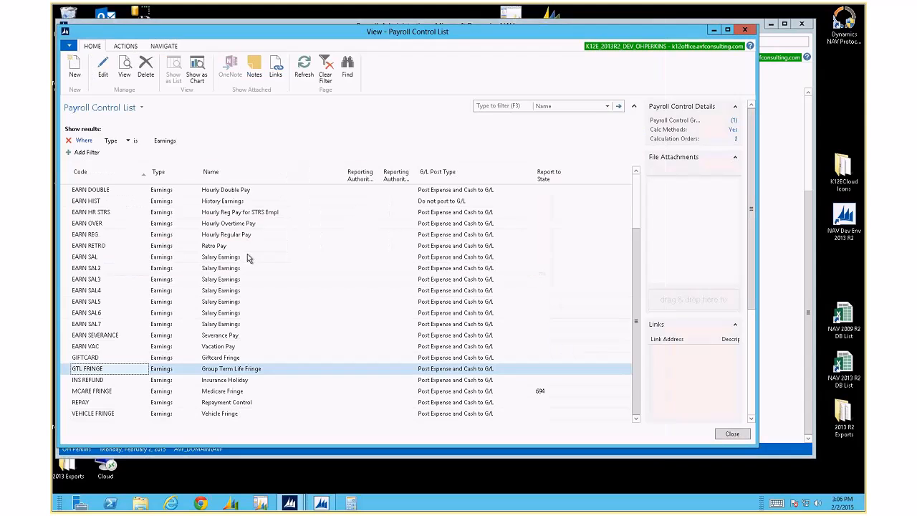
# Open the EARN CONT SAL Contract Salary Earnings payroll control card
pyautogui.click(109, 213)
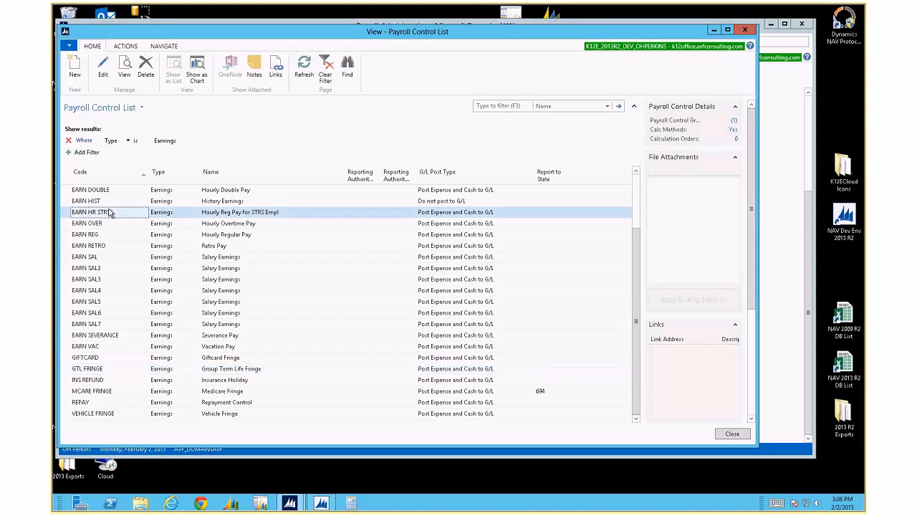
pyautogui.scroll(1, 109, 218)
pyautogui.scroll(1, 109, 219)
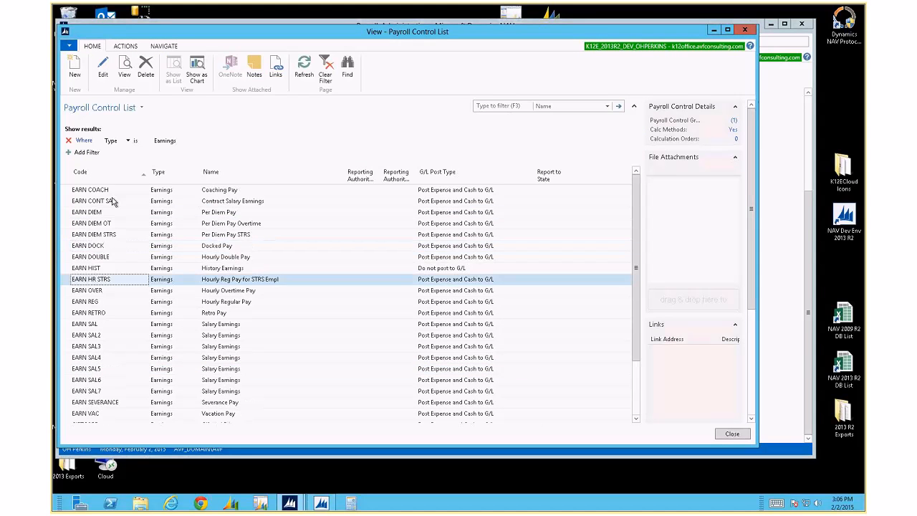
pyautogui.click(111, 202)
pyautogui.doubleClick(113, 202)
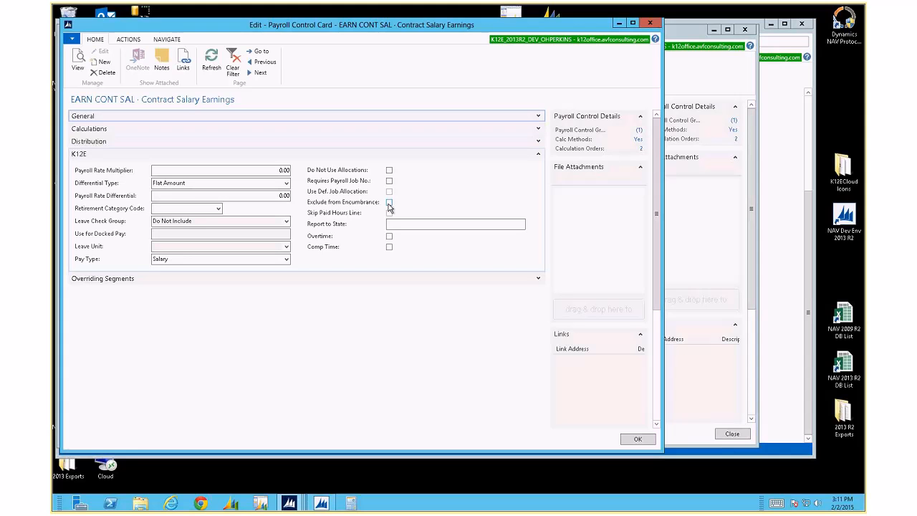
# Collapse the card's K12E section, then minimize and restore the remote session
pyautogui.click(538, 157)
pyautogui.moveTo(565, 14)
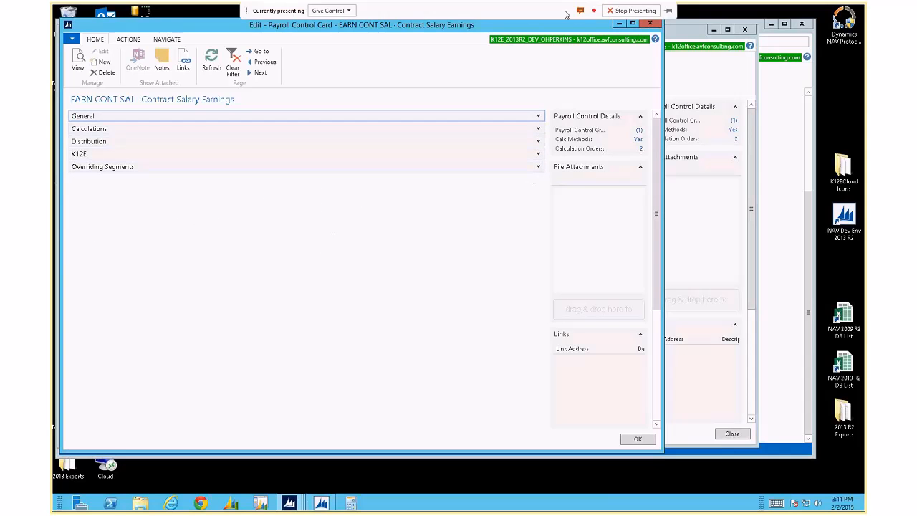
pyautogui.click(599, 9)
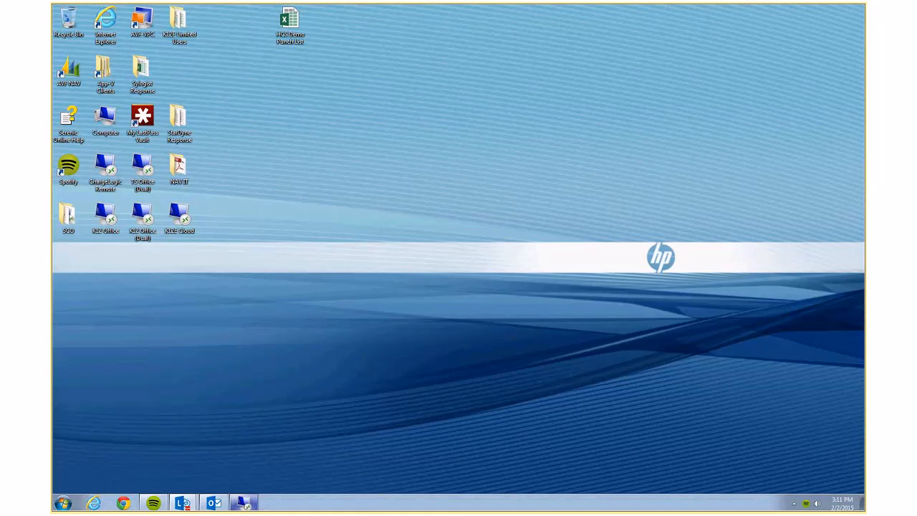
pyautogui.click(244, 503)
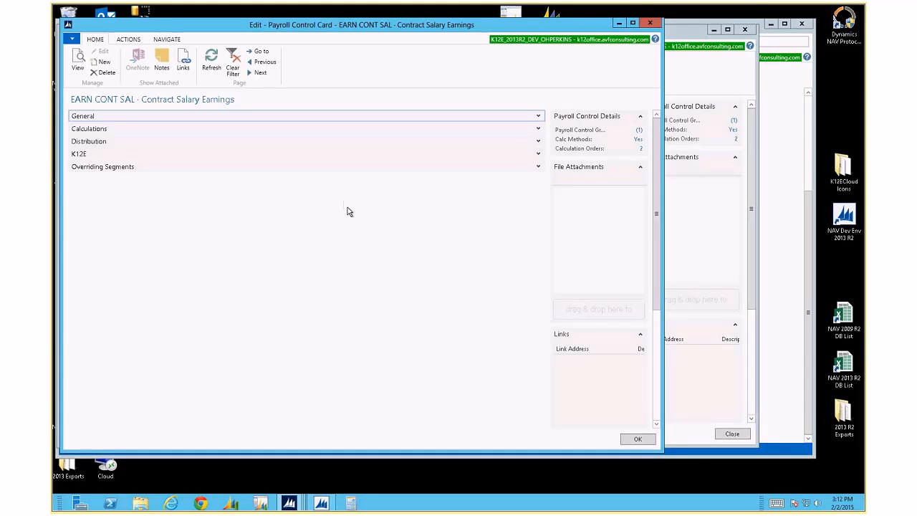
# Close EARN CONT SAL, add Miscellaneous to the Type filter, and open the AC MEDICAL card
pyautogui.click(539, 169)
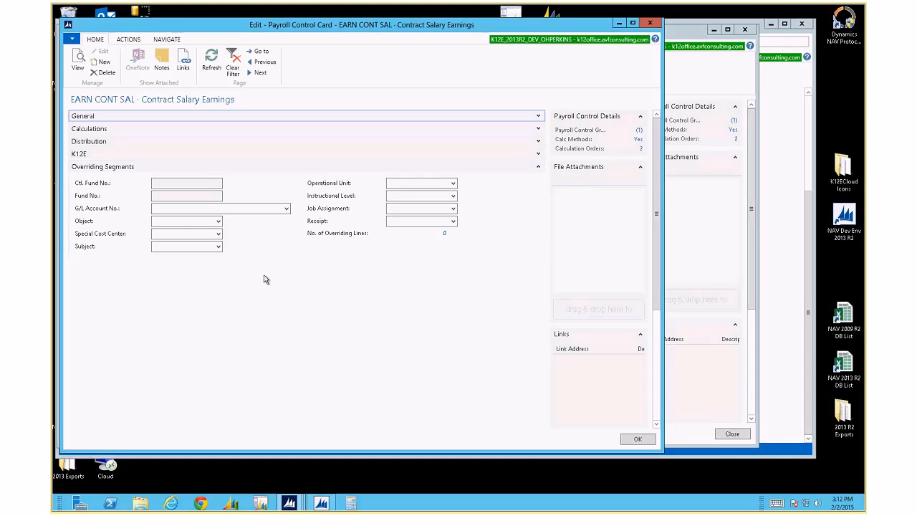
pyautogui.click(649, 23)
pyautogui.click(170, 142)
pyautogui.click(206, 142)
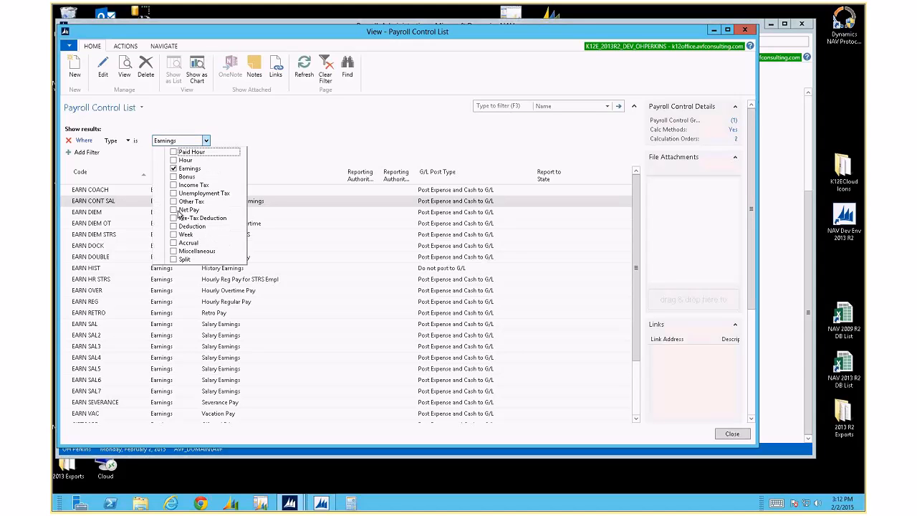
pyautogui.click(173, 251)
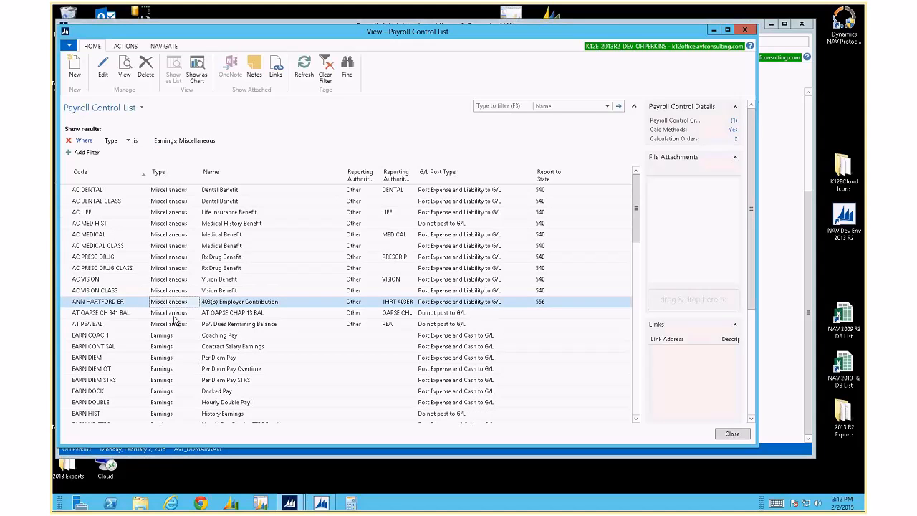
pyautogui.doubleClick(111, 235)
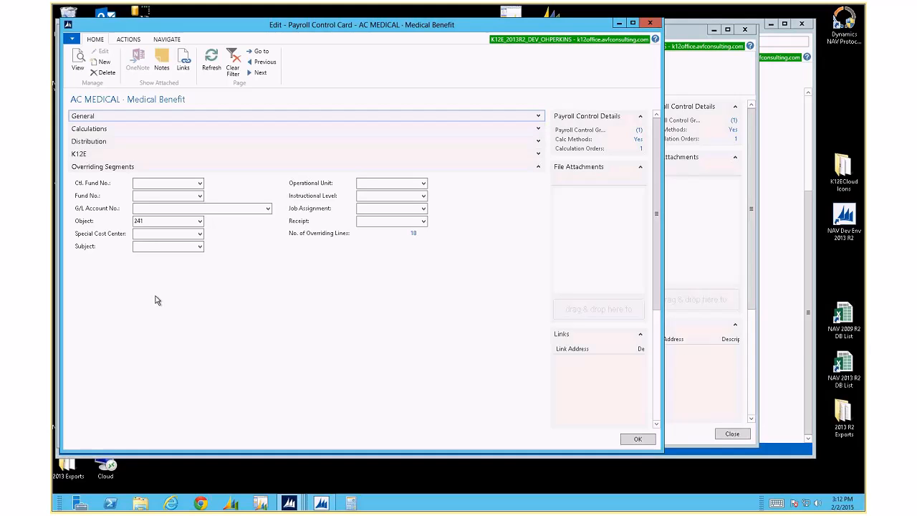
# Check the Object lookup, keeping 241, then open Overriding Segments Mapping for AC MEDICAL
pyautogui.click(176, 41)
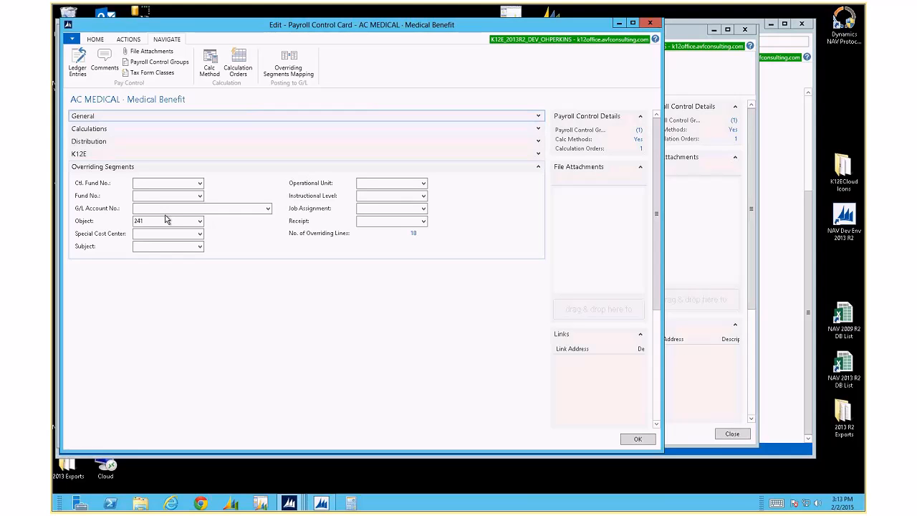
pyautogui.click(200, 220)
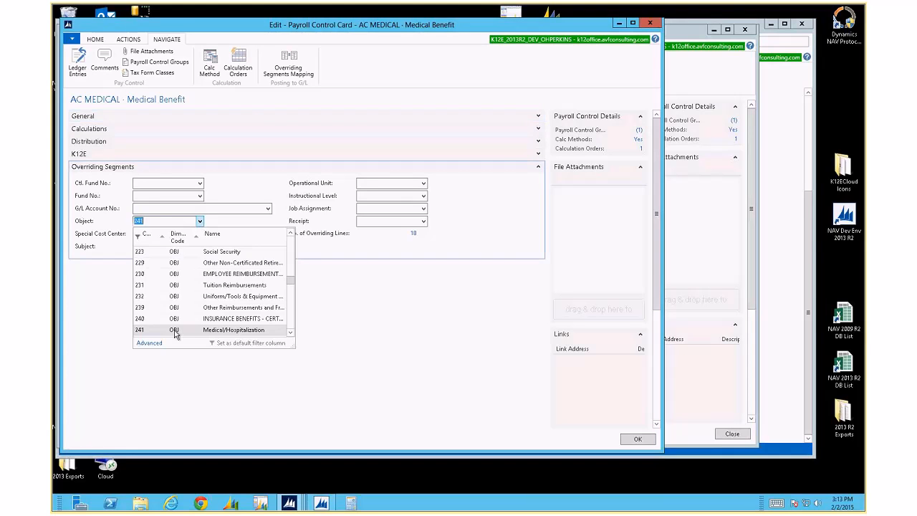
pyautogui.click(240, 331)
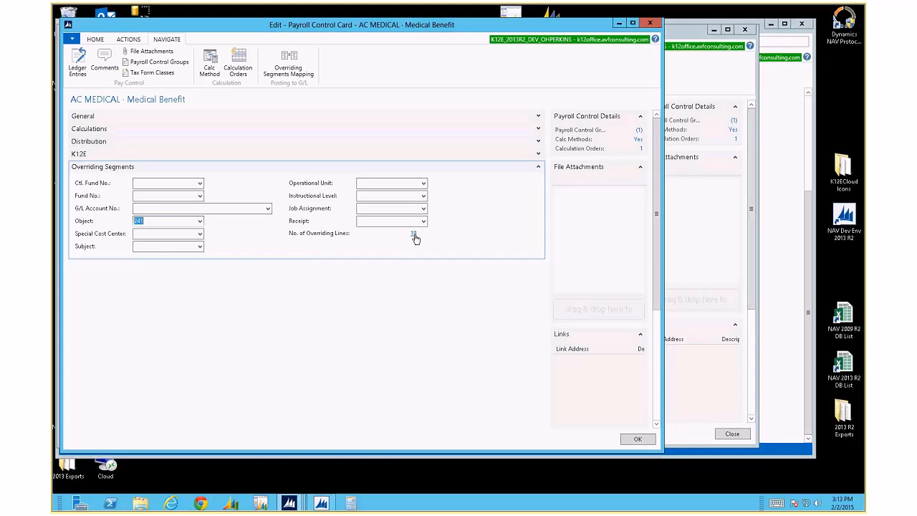
pyautogui.click(289, 63)
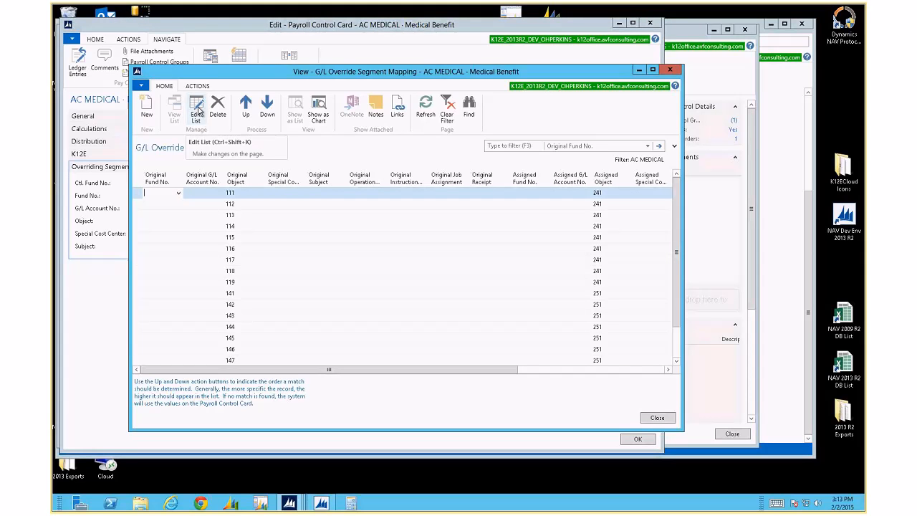
# Put the mapping list in edit mode, move its window up-left and enlarge it
pyautogui.click(670, 70)
pyautogui.click(297, 70)
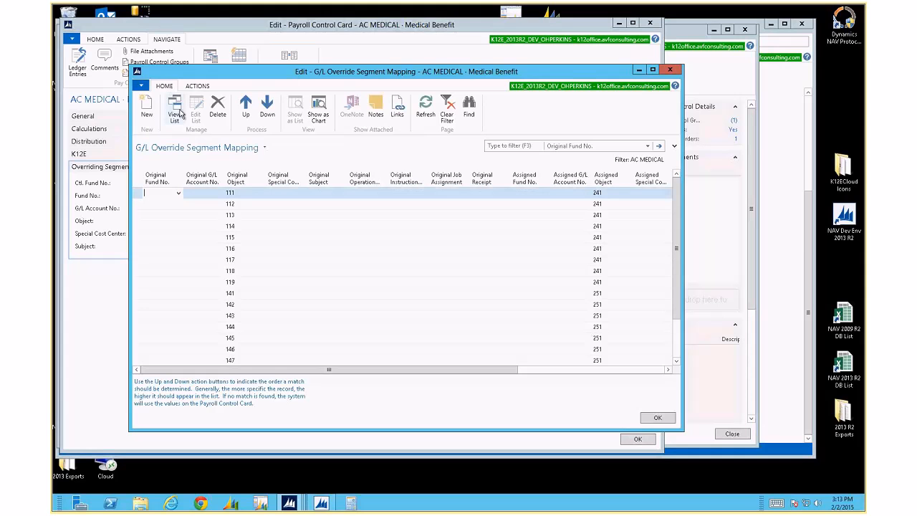
pyautogui.moveTo(256, 74); pyautogui.dragTo(191, 40)
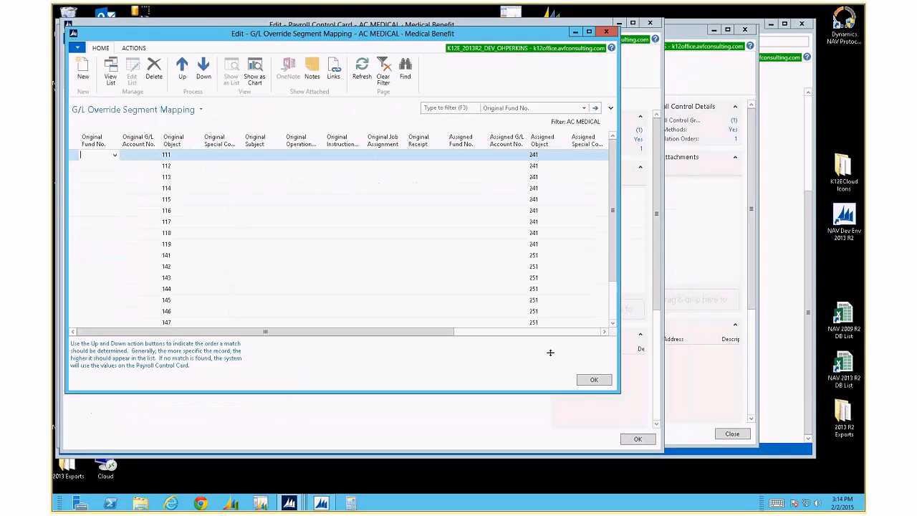
pyautogui.moveTo(620, 394); pyautogui.dragTo(770, 452)
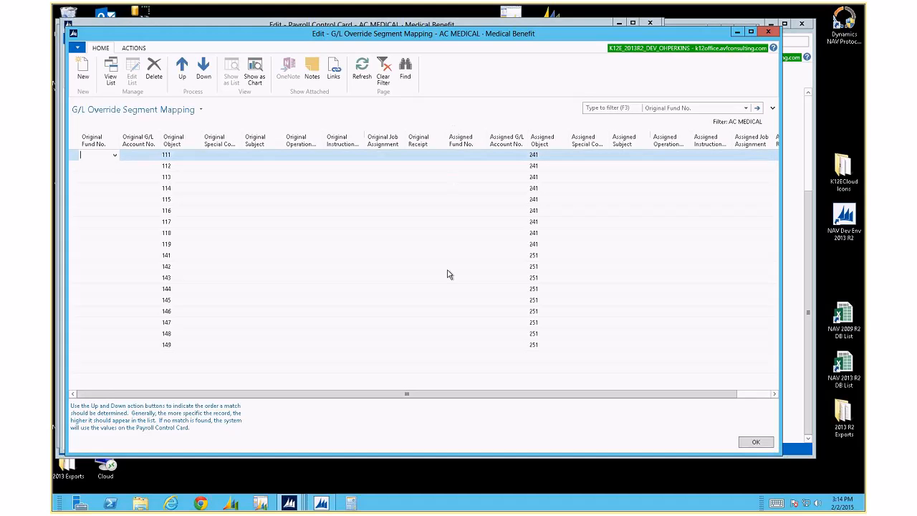
# Move the Freeze pane above Assigned Fund No. in the column layout and apply it
pyautogui.rightClick(419, 143)
pyautogui.click(446, 180)
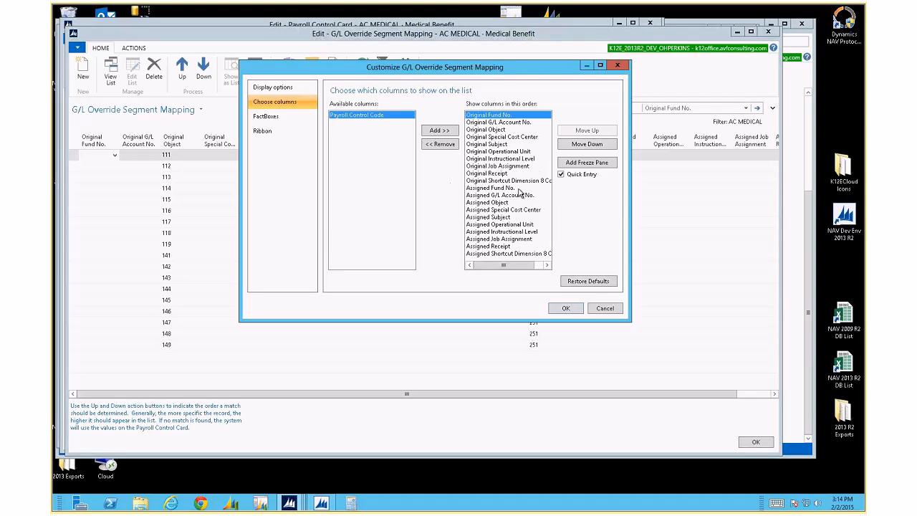
pyautogui.click(517, 188)
pyautogui.click(573, 164)
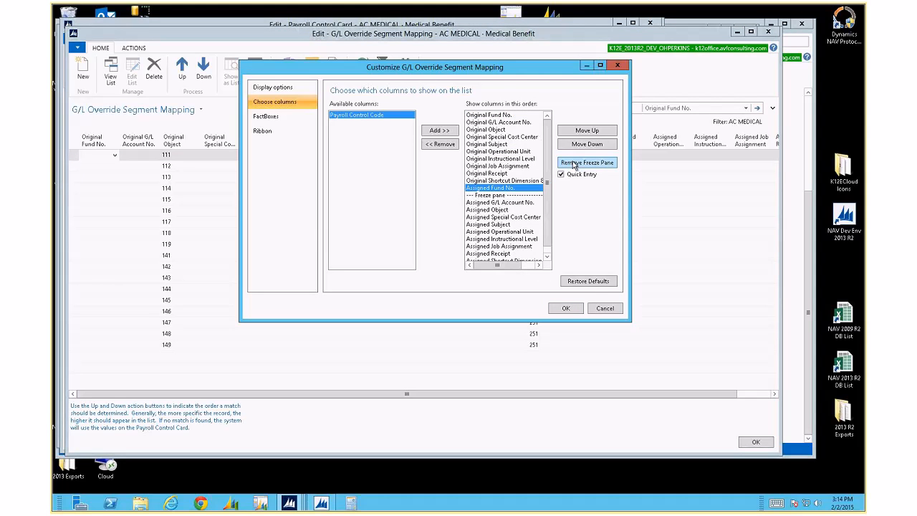
pyautogui.click(539, 195)
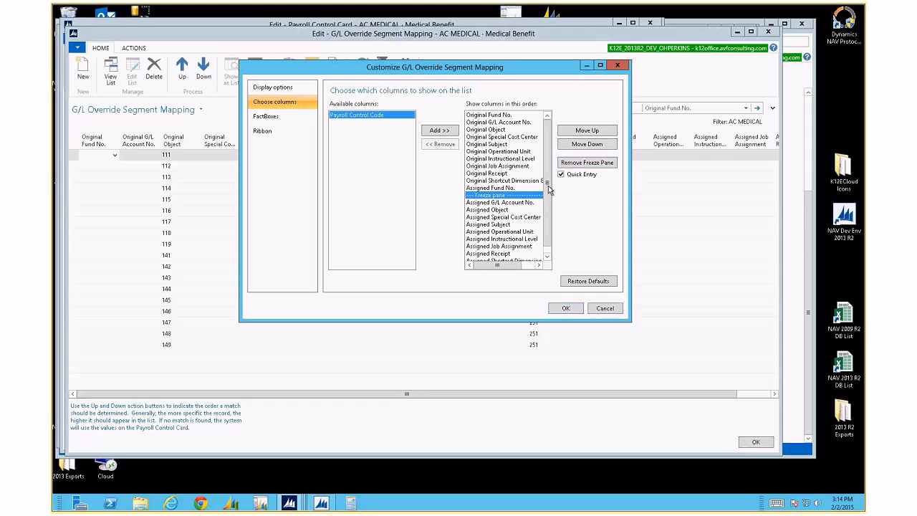
pyautogui.click(573, 131)
pyautogui.click(566, 308)
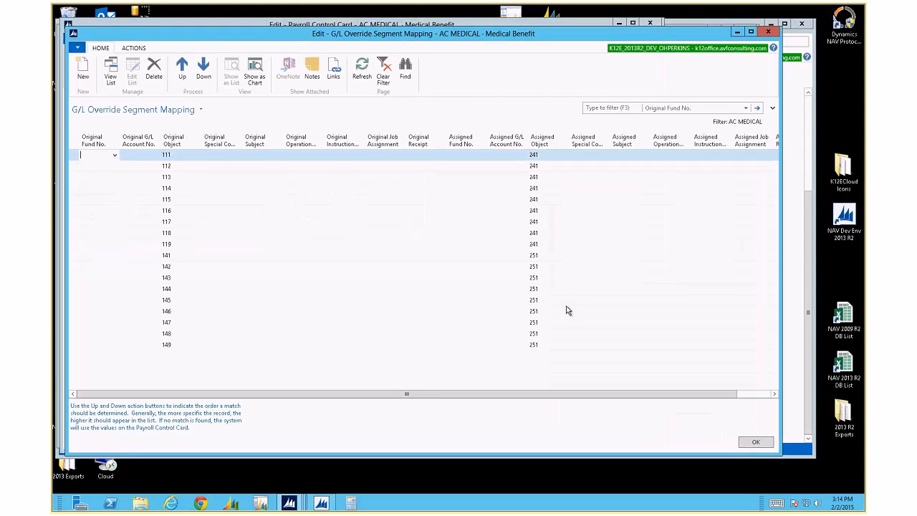
# Step through the cells of mapping rows 116 and 115 and shrink the mapping window
pyautogui.click(476, 233)
pyautogui.press('Up')
pyautogui.press('Up')
pyautogui.press('Tab')
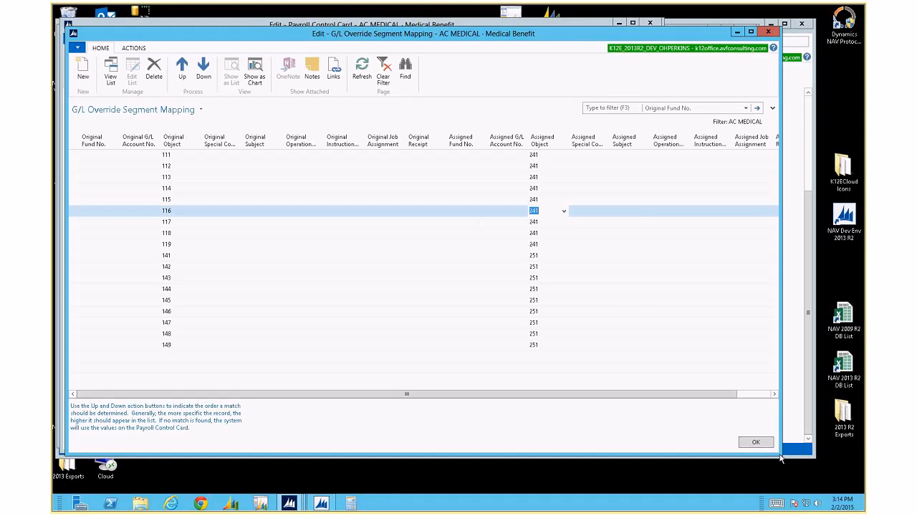
pyautogui.moveTo(781, 458); pyautogui.dragTo(631, 431)
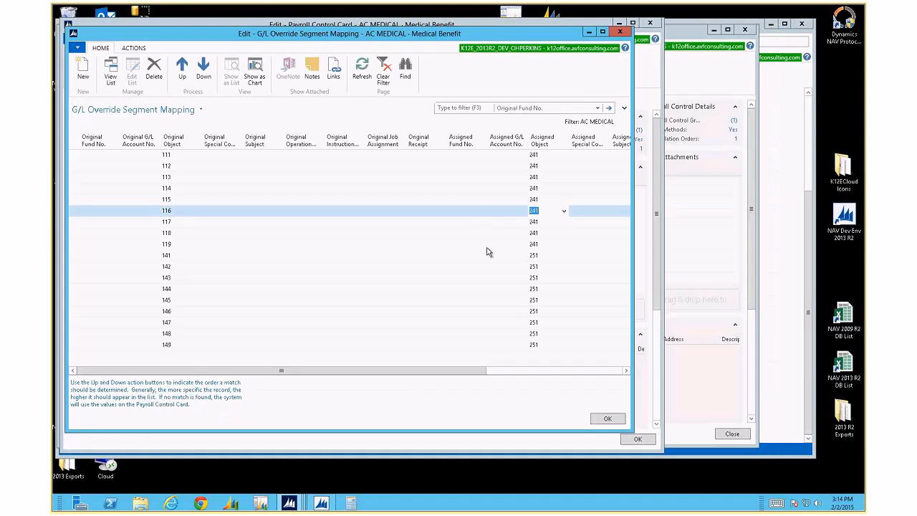
pyautogui.hotkey('shift', 'Tab')
pyautogui.hotkey('shift', 'Tab')
pyautogui.hotkey('shift', 'Tab')
pyautogui.press('Tab')
pyautogui.press('Tab')
pyautogui.press('End')
pyautogui.press('Left')
pyautogui.press('Home')
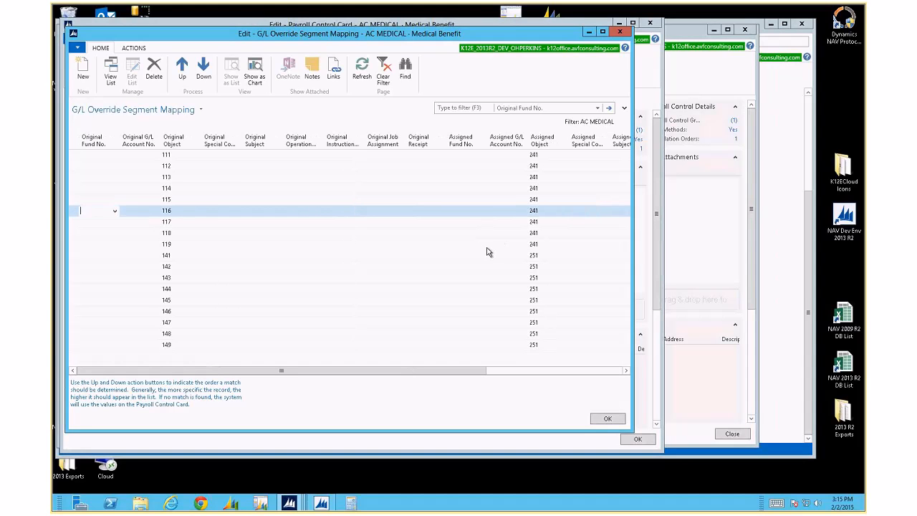
pyautogui.press('Up')
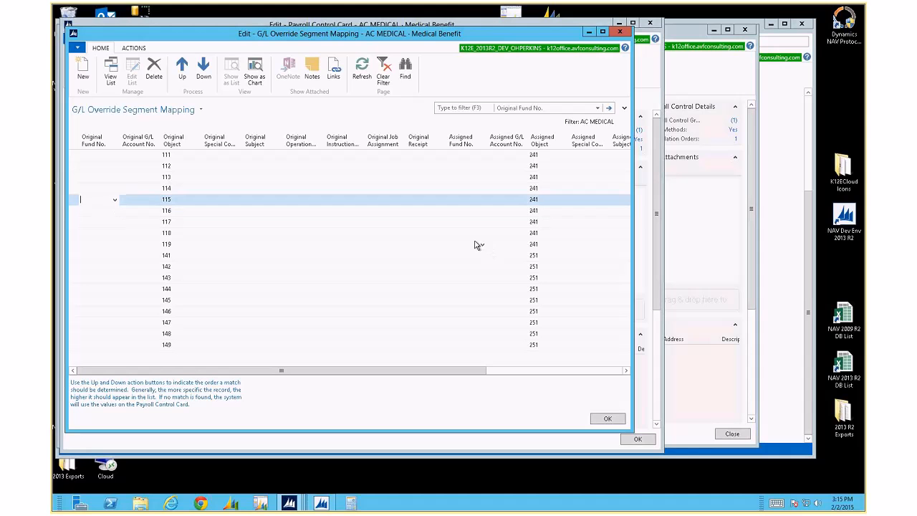
pyautogui.rightClick(403, 139)
pyautogui.press('Escape')
# Move the Freeze pane above Original Shortcut Dimension 8 and apply the layout
pyautogui.click(501, 188)
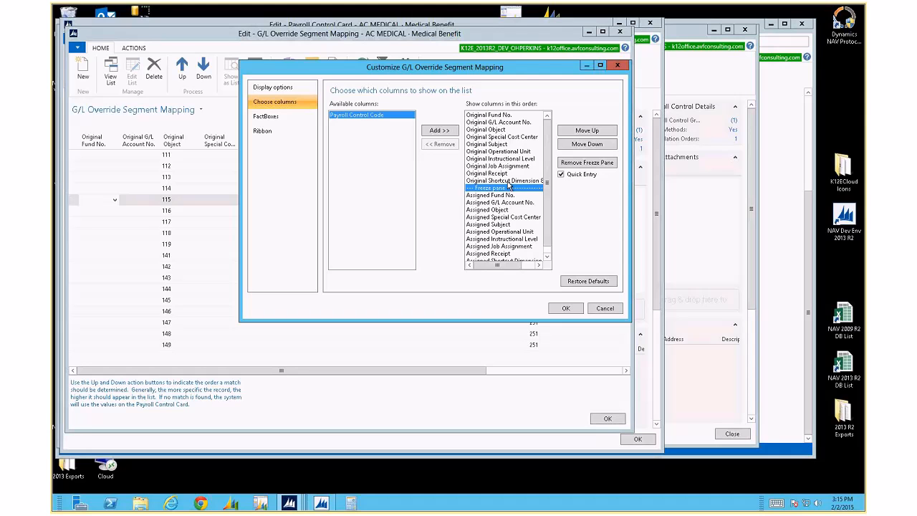
pyautogui.click(508, 182)
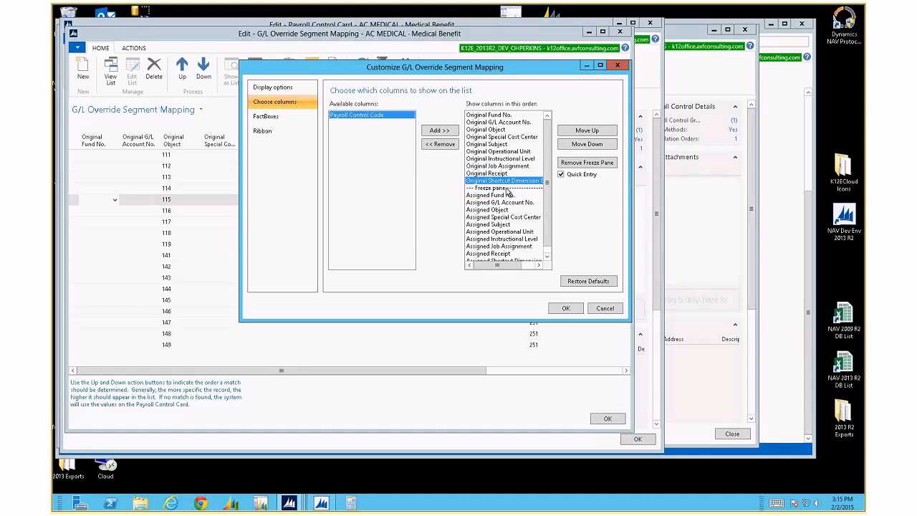
pyautogui.click(508, 188)
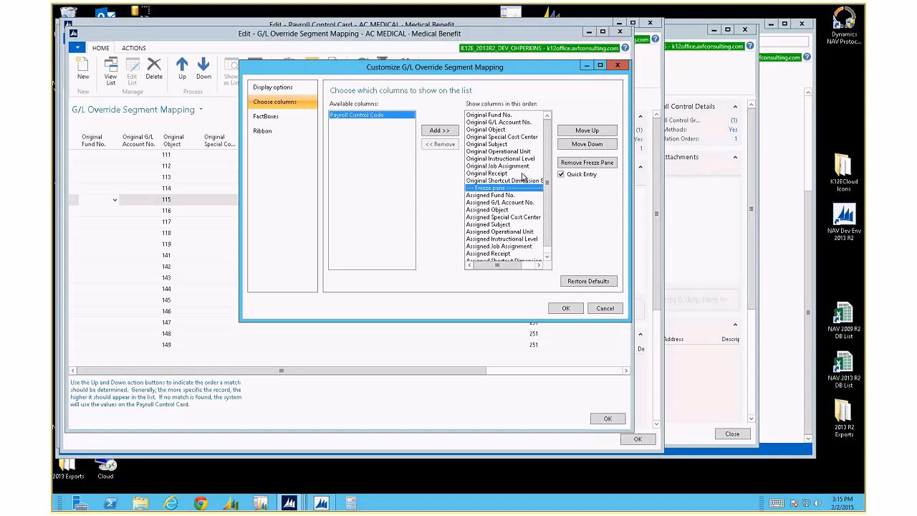
pyautogui.click(573, 135)
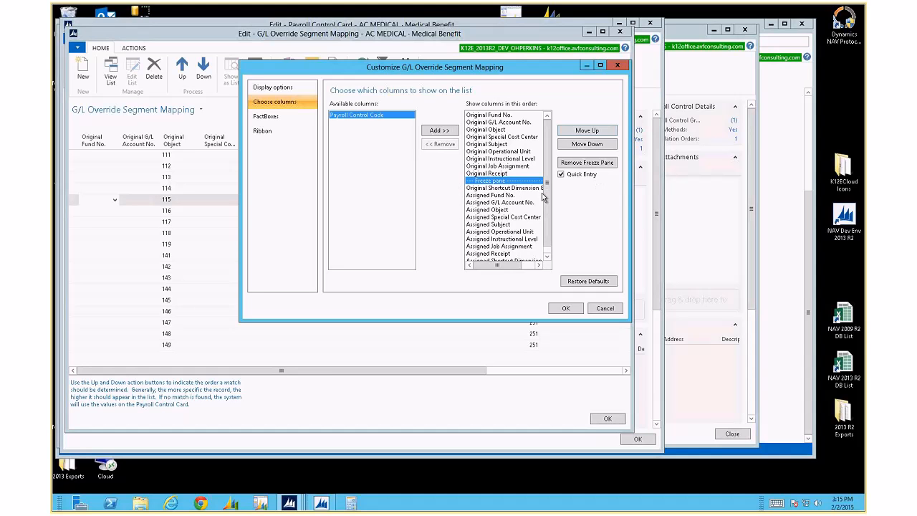
pyautogui.click(564, 310)
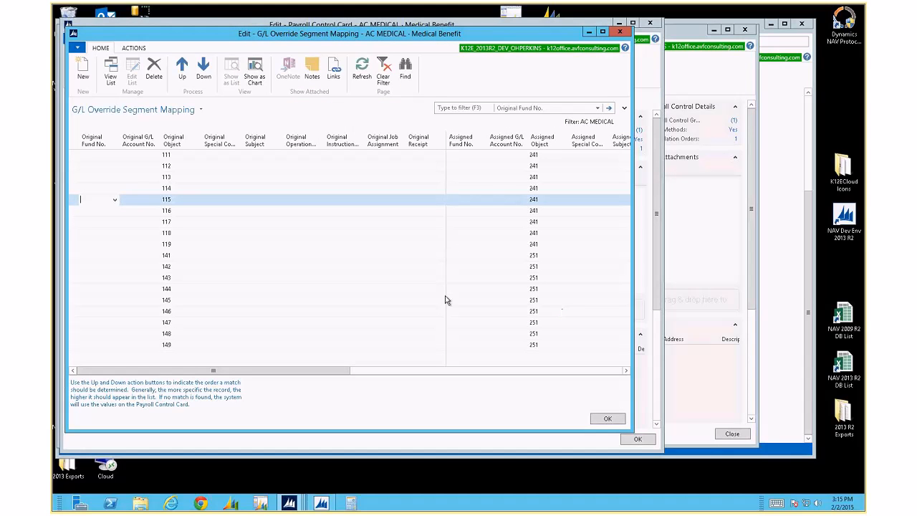
# Confirm the Assigned columns scroll past the frozen ones on row 114, then widen the window
pyautogui.click(476, 188)
pyautogui.press('Tab')
pyautogui.press('Tab')
pyautogui.press('Tab')
pyautogui.press('Tab')
pyautogui.press('Tab')
pyautogui.press('Tab')
pyautogui.press('Tab')
pyautogui.hotkey('shift', 'Tab')
pyautogui.hotkey('shift', 'Tab')
pyautogui.hotkey('shift', 'Tab')
pyautogui.hotkey('shift', 'Tab')
pyautogui.hotkey('shift', 'Tab')
pyautogui.hotkey('shift', 'Tab')
pyautogui.hotkey('shift', 'Tab')
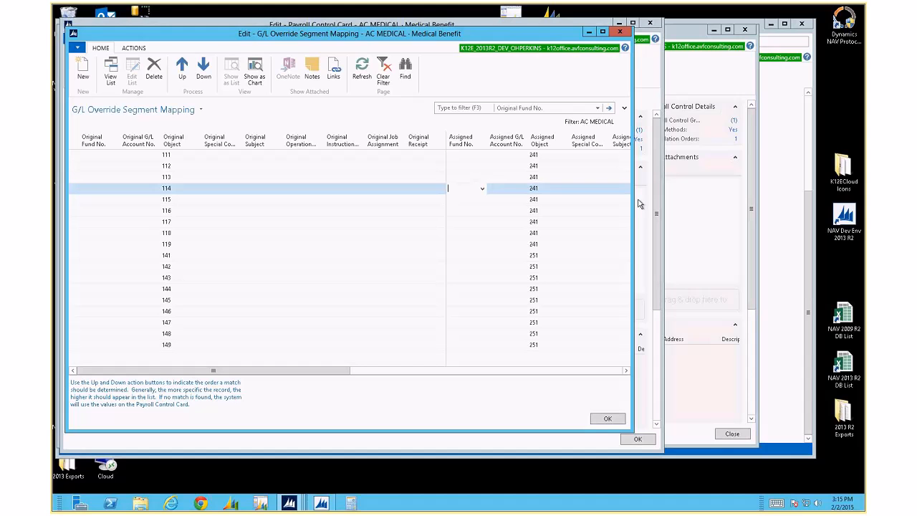
pyautogui.moveTo(634, 203); pyautogui.dragTo(800, 195)
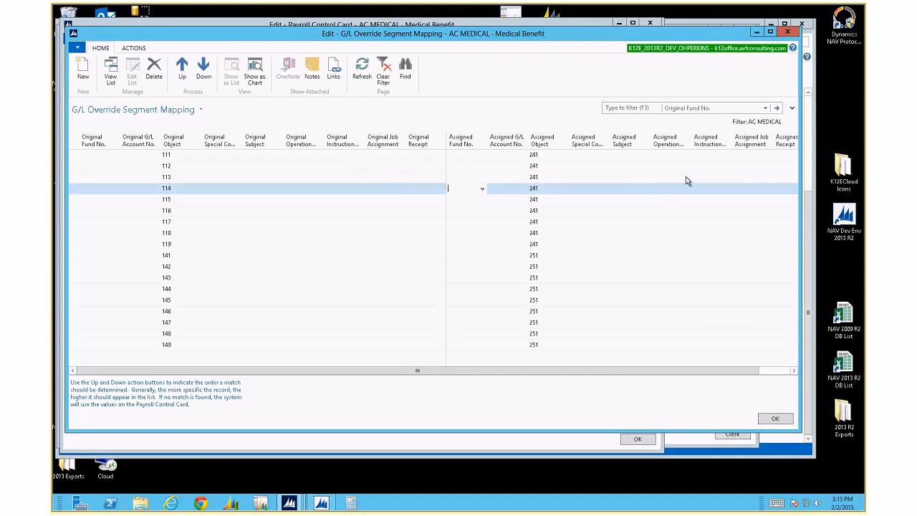
# Close the mapping list and reopen Overriding Segments Mapping from the AC MEDICAL card
pyautogui.click(175, 156)
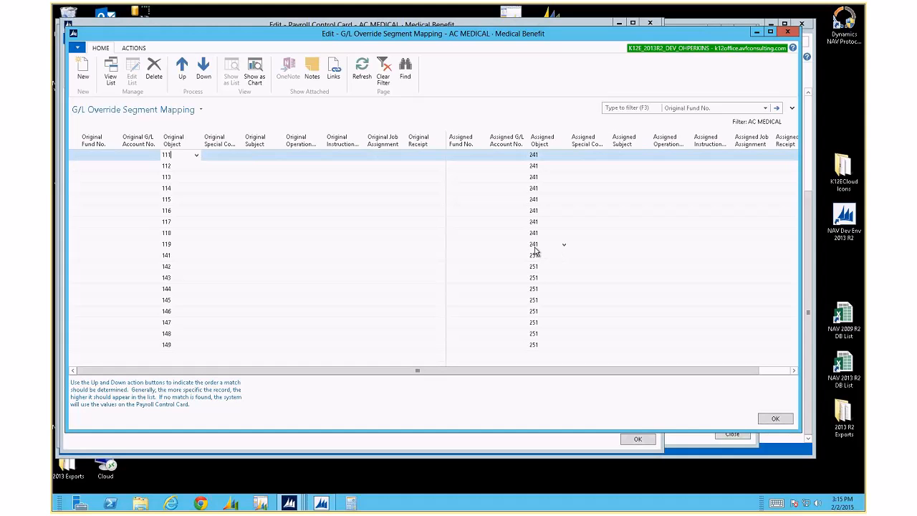
pyautogui.click(777, 419)
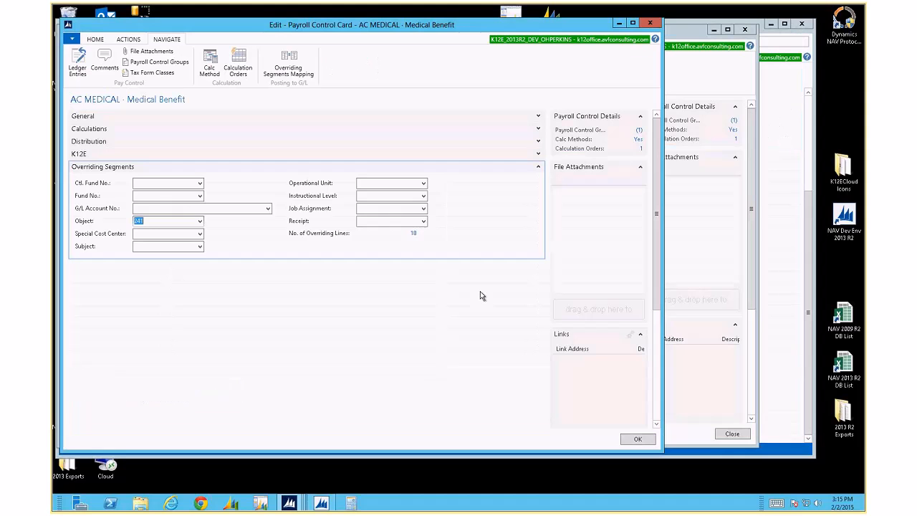
pyautogui.click(289, 61)
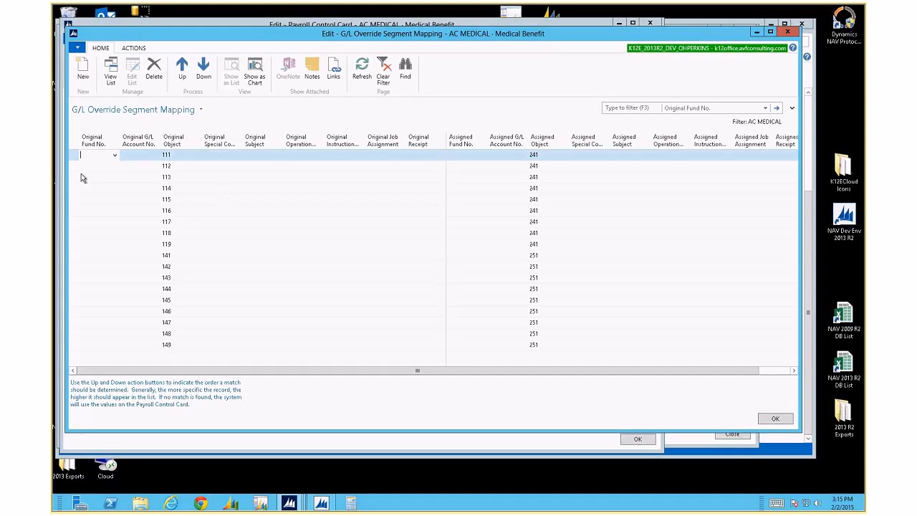
# Select mapping rows 111–119, then enter the range 141..149 as row 141's Original Object
pyautogui.moveTo(81, 158); pyautogui.dragTo(84, 218)
pyautogui.moveTo(87, 241); pyautogui.dragTo(88, 246)
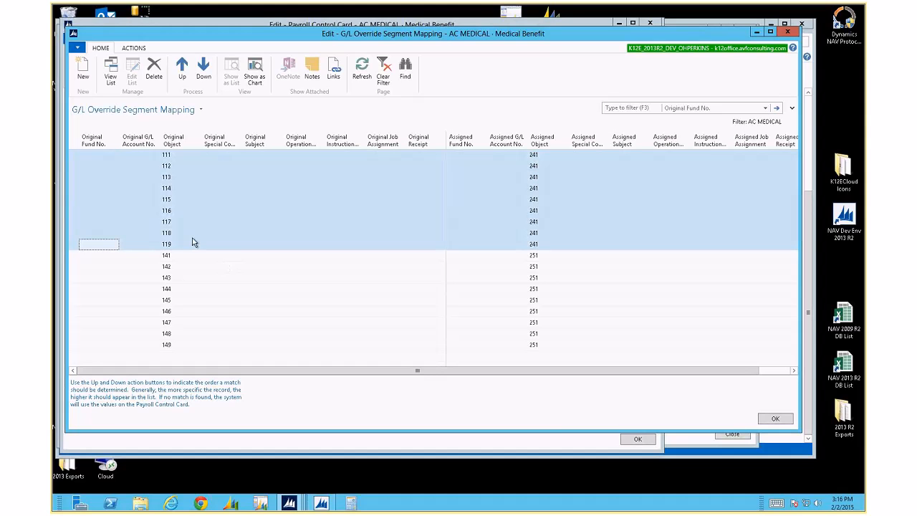
pyautogui.click(180, 255)
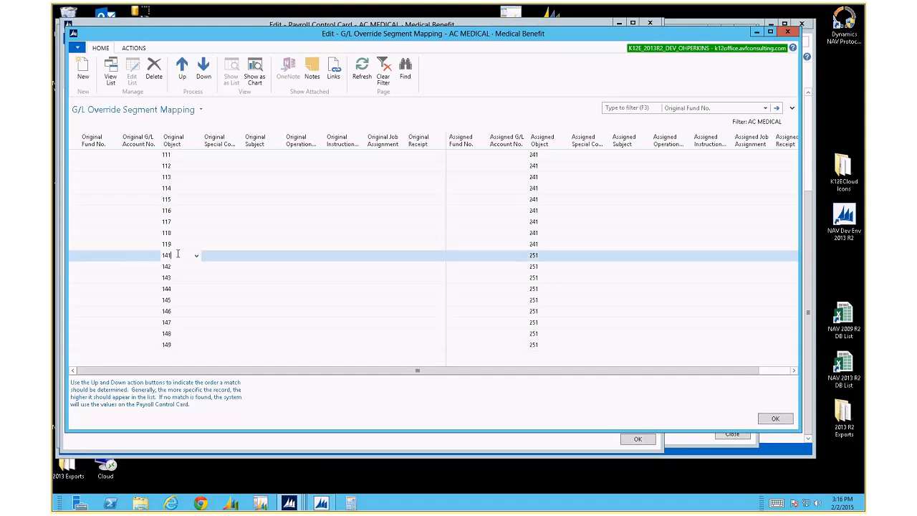
pyautogui.write('..146')
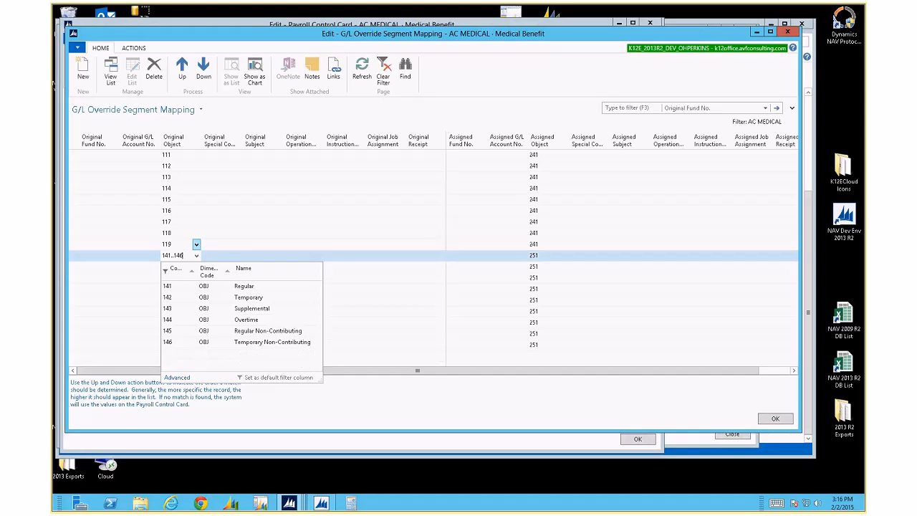
pyautogui.press('BackSpace')
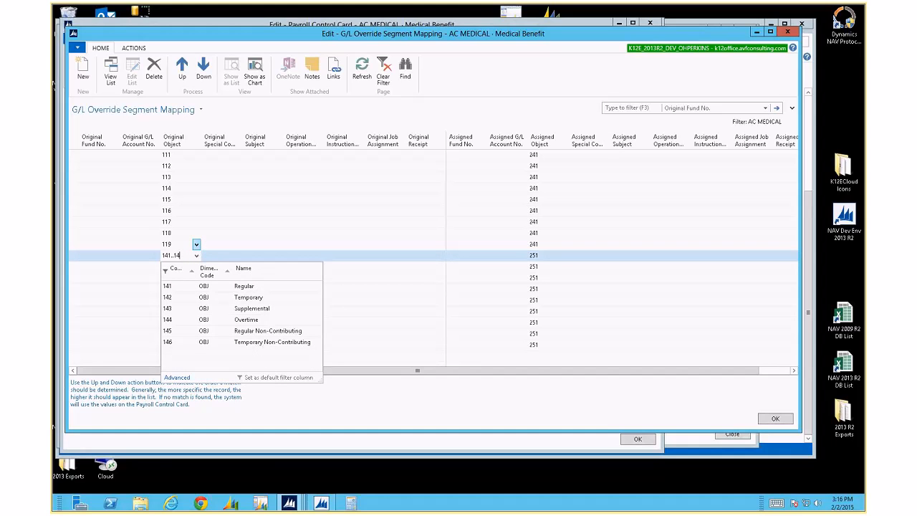
pyautogui.write('9')
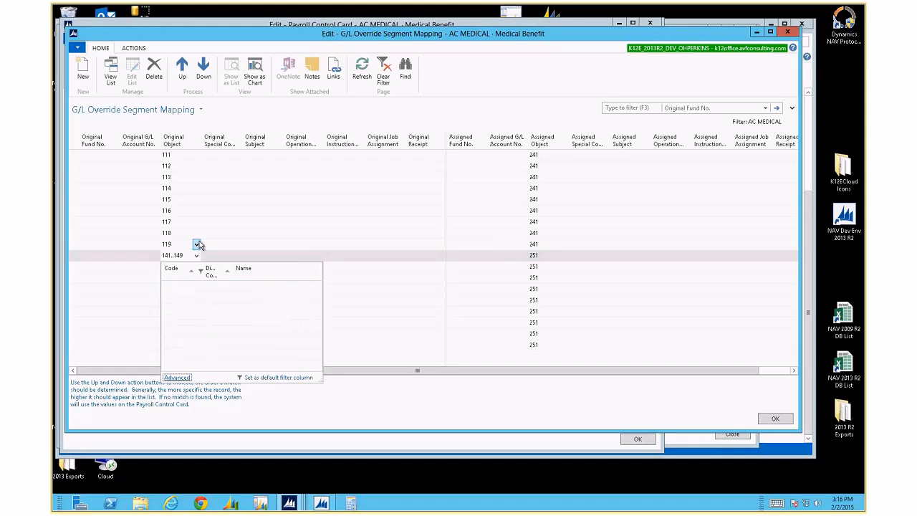
pyautogui.press('Down')
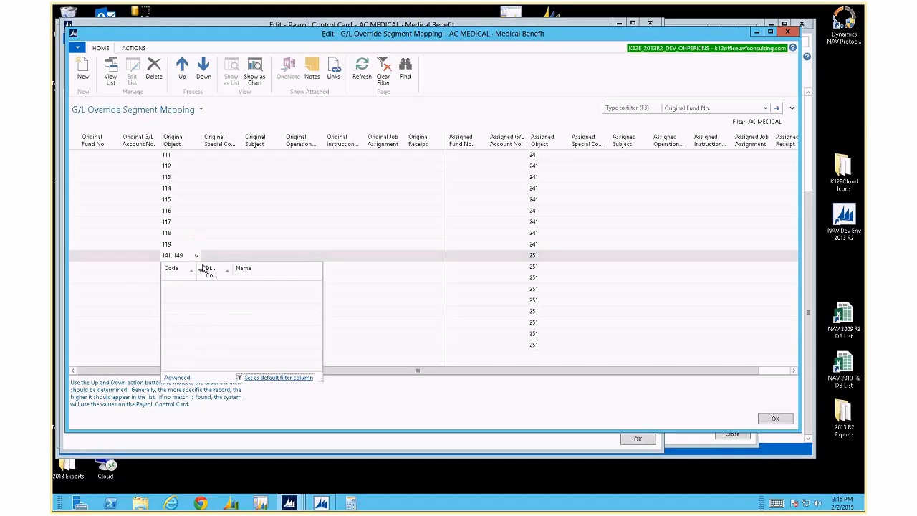
pyautogui.click(213, 258)
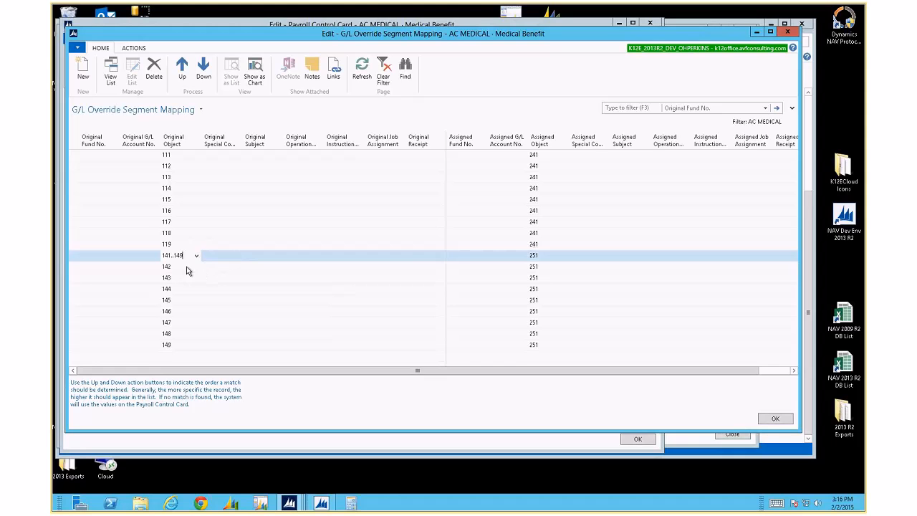
pyautogui.click(187, 267)
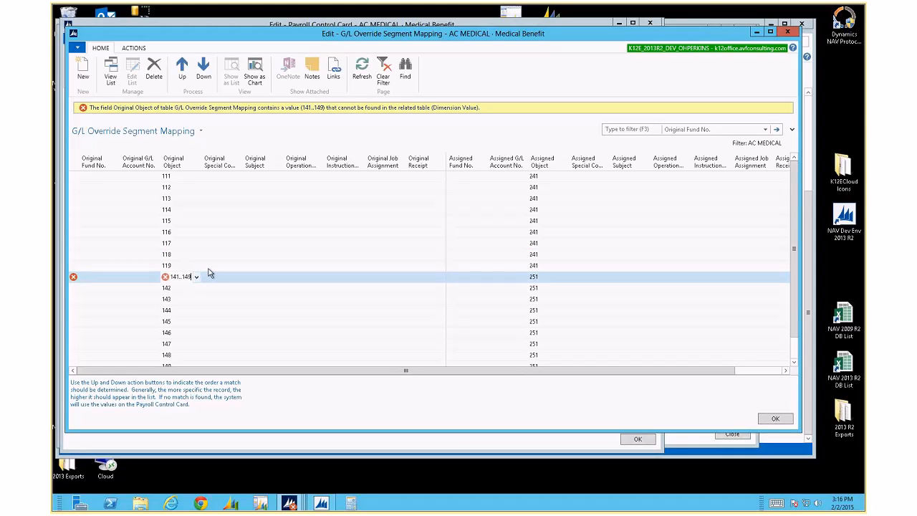
# Discard the invalid 141..149 entry, reopen Overriding Segments Mapping, and select rows 111–119
pyautogui.press('Escape')
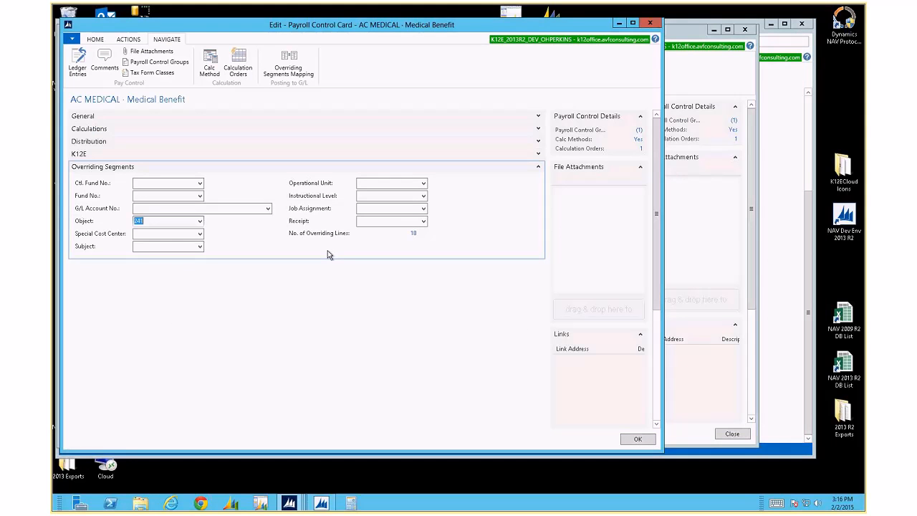
pyautogui.click(287, 71)
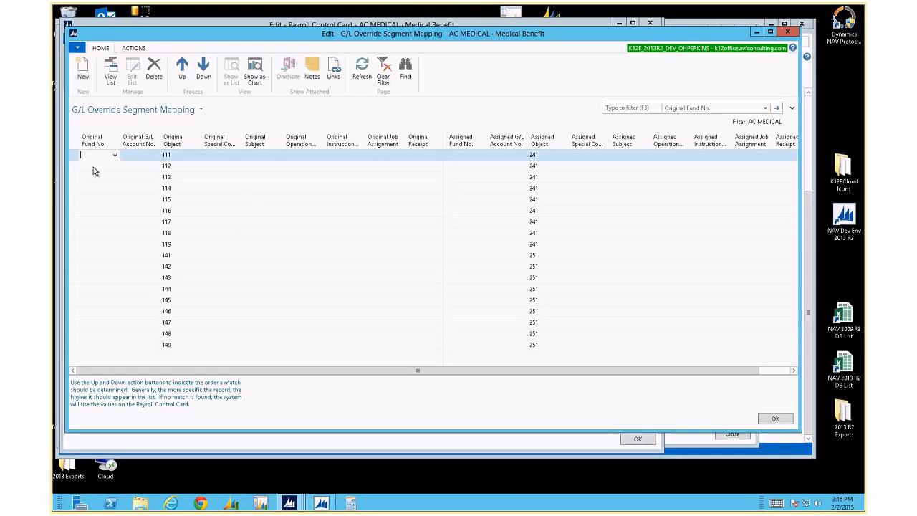
pyautogui.moveTo(72, 159); pyautogui.dragTo(78, 243)
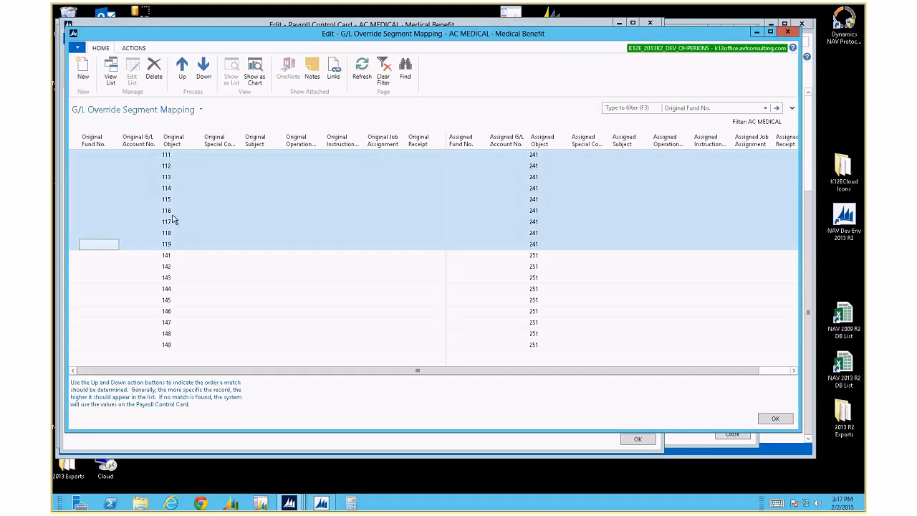
# Move the object 112 line above 111 and back down, then close the mapping list with OK
pyautogui.click(172, 256)
pyautogui.click(176, 166)
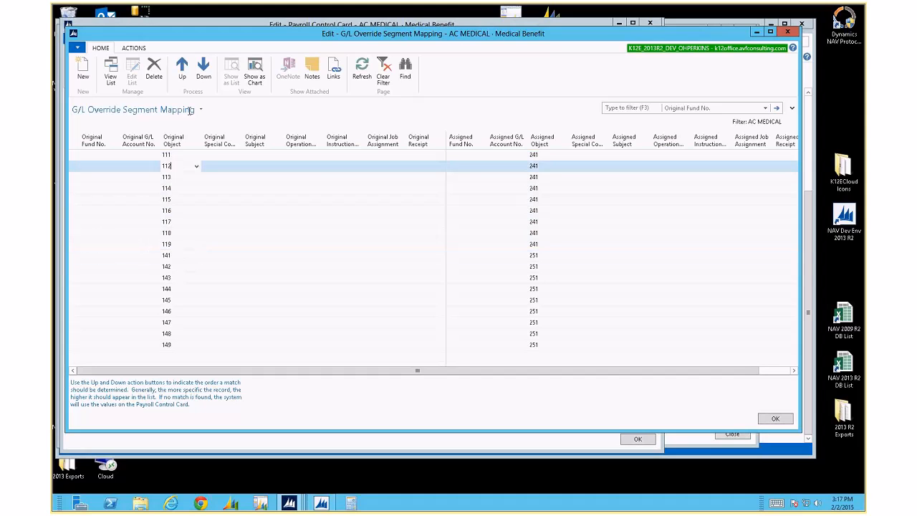
pyautogui.click(181, 74)
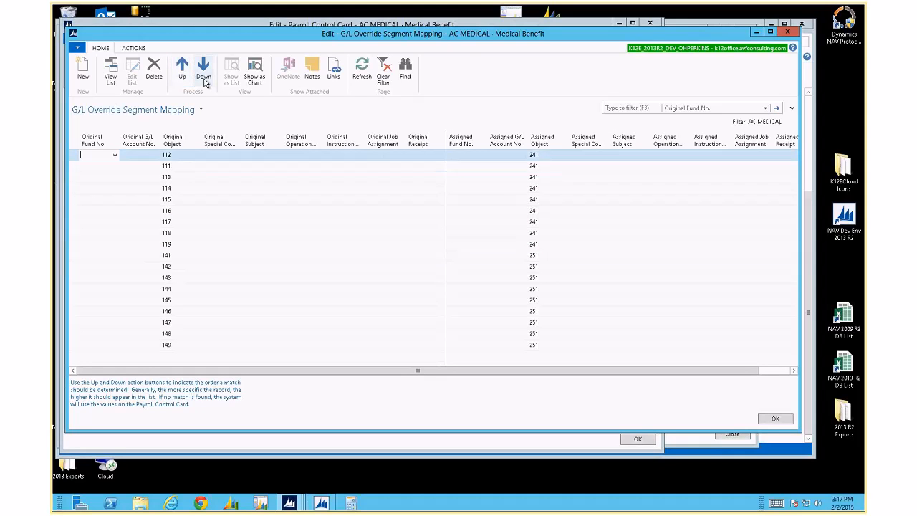
pyautogui.click(205, 76)
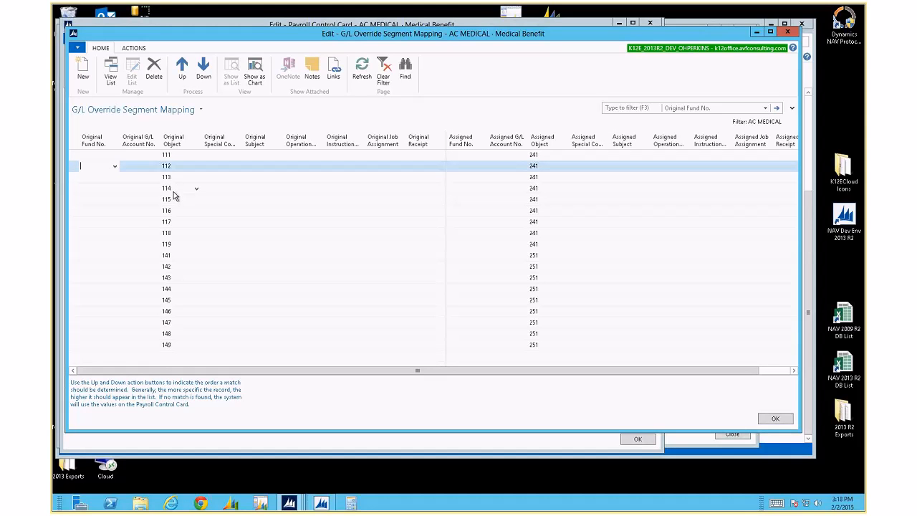
pyautogui.click(775, 419)
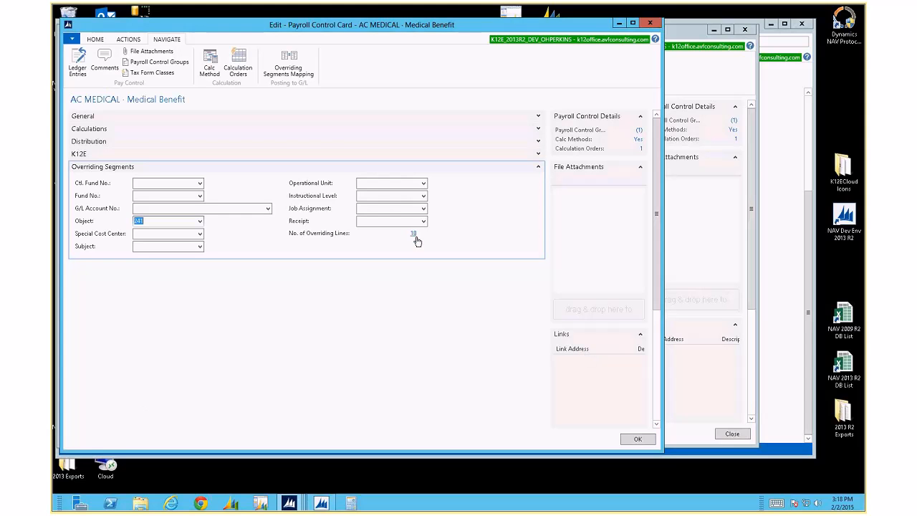
# Collapse Overriding Segments, expand General and Calculations, and view the Home, Actions and Navigate ribbon commands
pyautogui.click(538, 166)
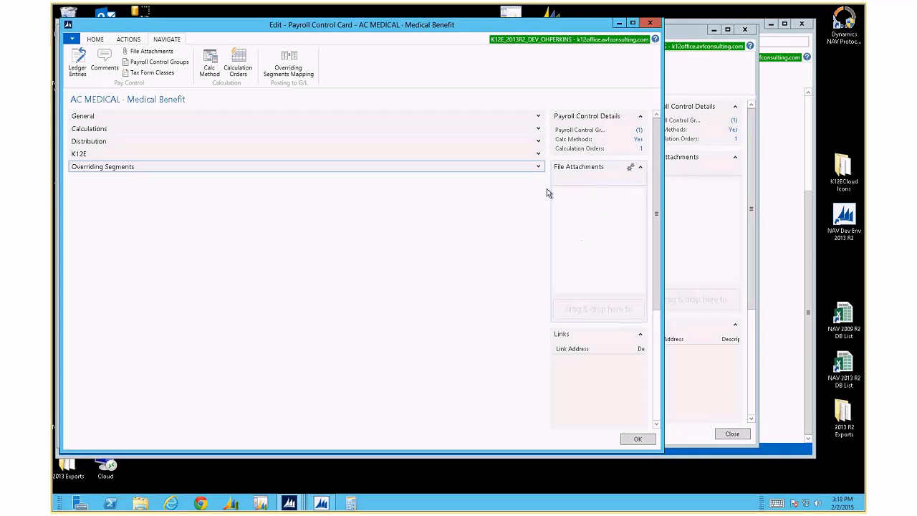
pyautogui.click(94, 40)
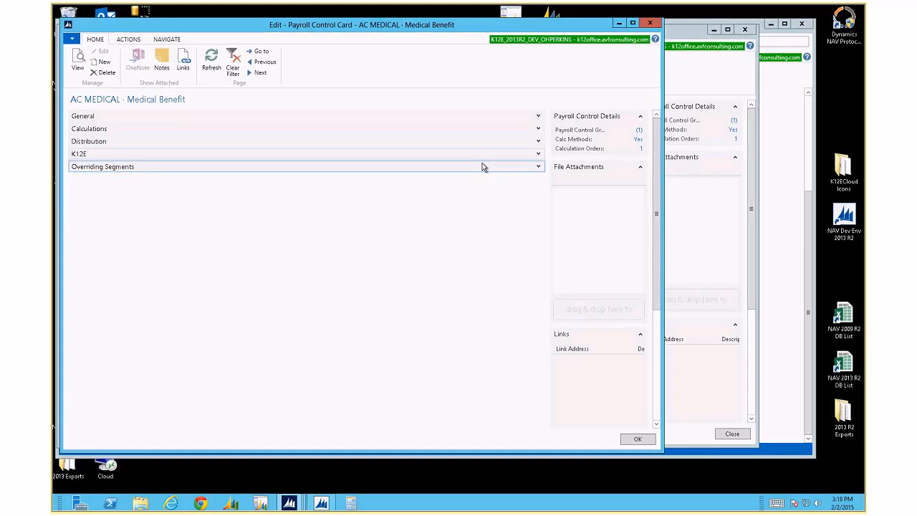
pyautogui.click(538, 117)
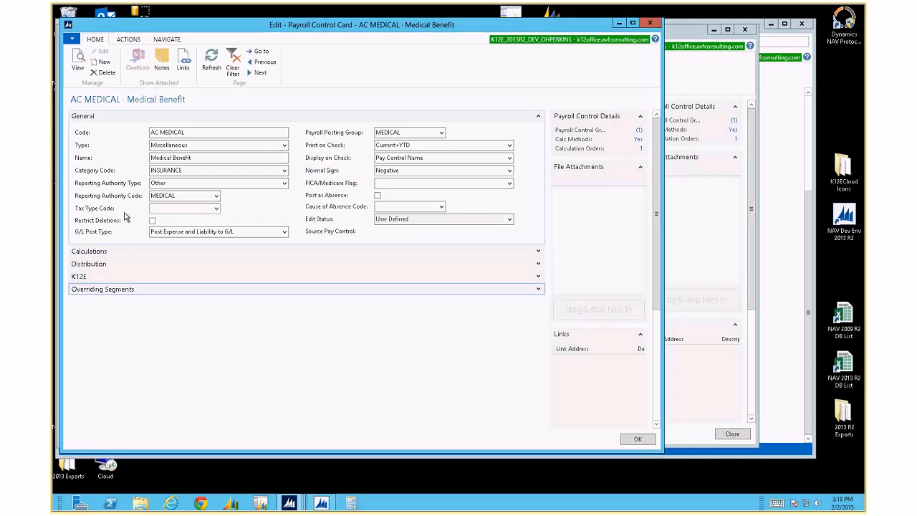
pyautogui.click(538, 252)
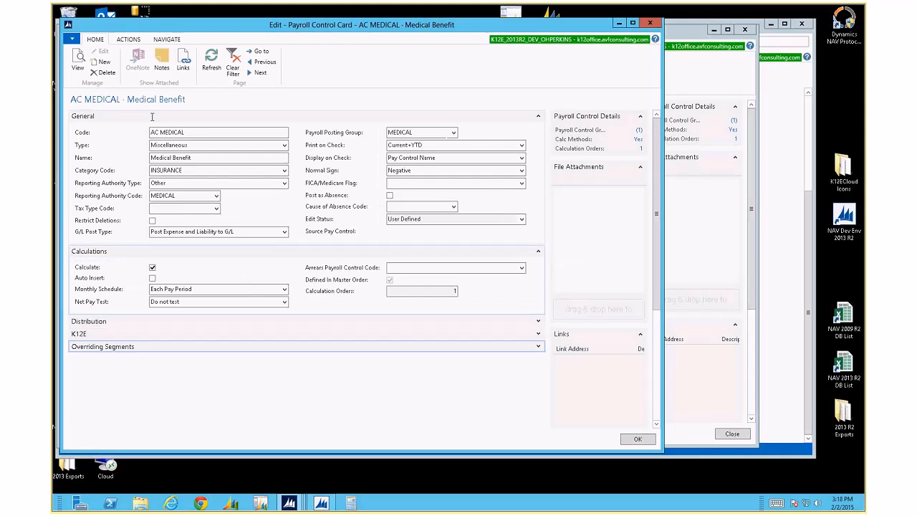
pyautogui.click(129, 40)
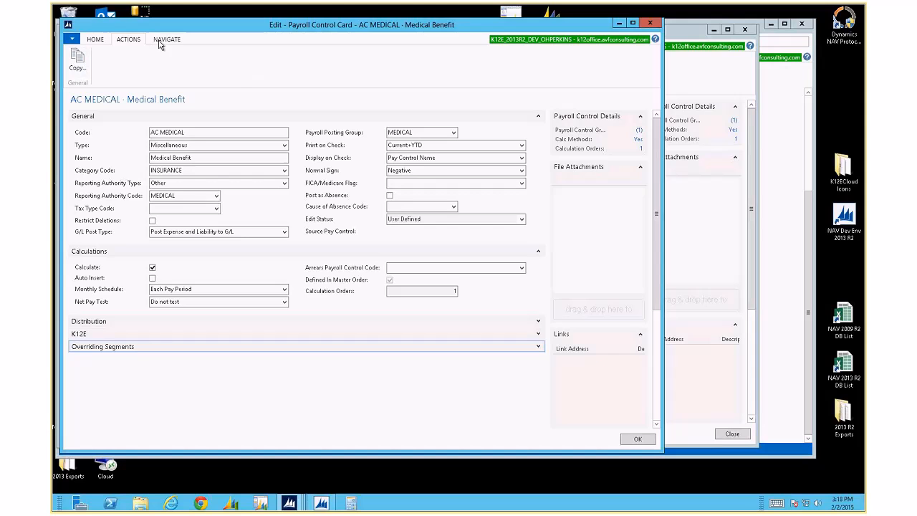
pyautogui.click(163, 42)
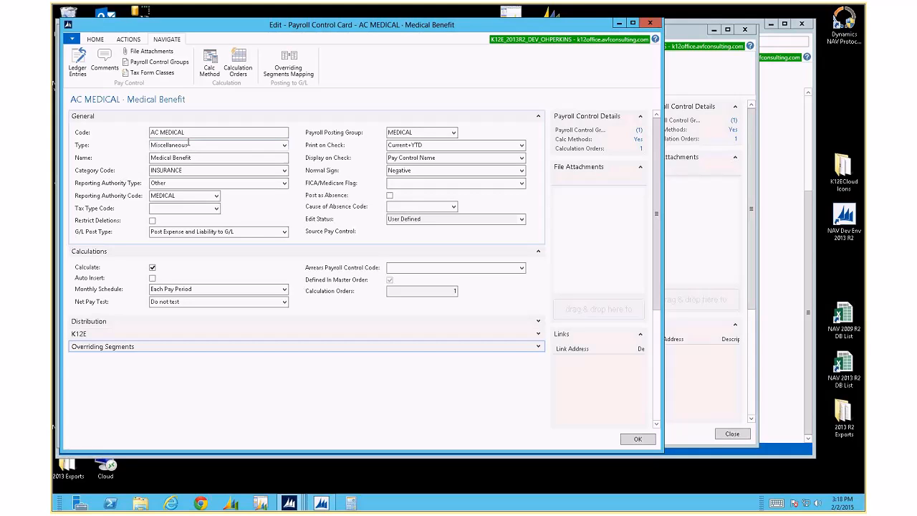
pyautogui.click(79, 60)
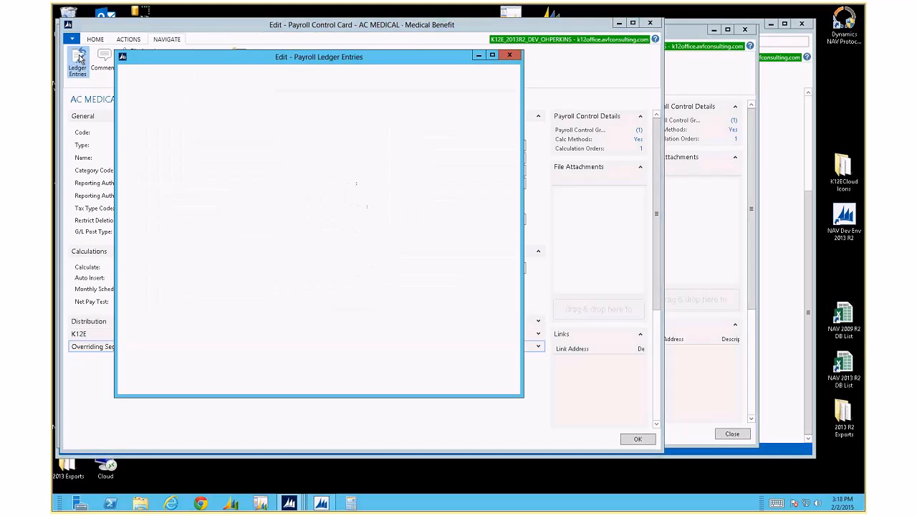
pyautogui.moveTo(206, 61); pyautogui.dragTo(158, 50)
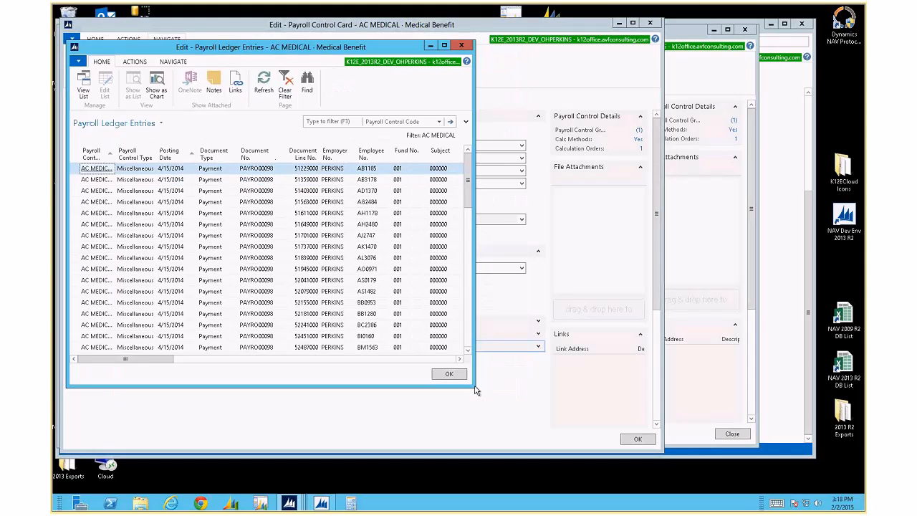
pyautogui.moveTo(474, 386); pyautogui.dragTo(715, 436)
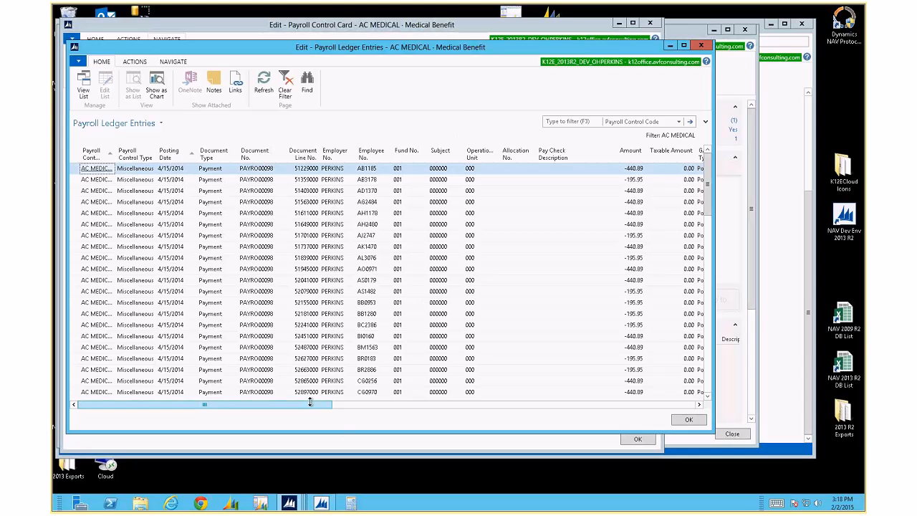
pyautogui.moveTo(309, 404); pyautogui.dragTo(596, 403)
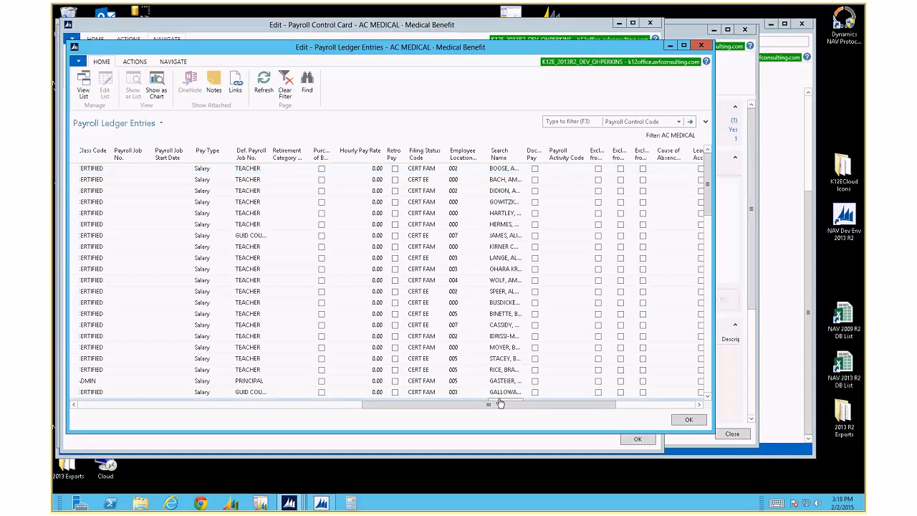
pyautogui.click(146, 405)
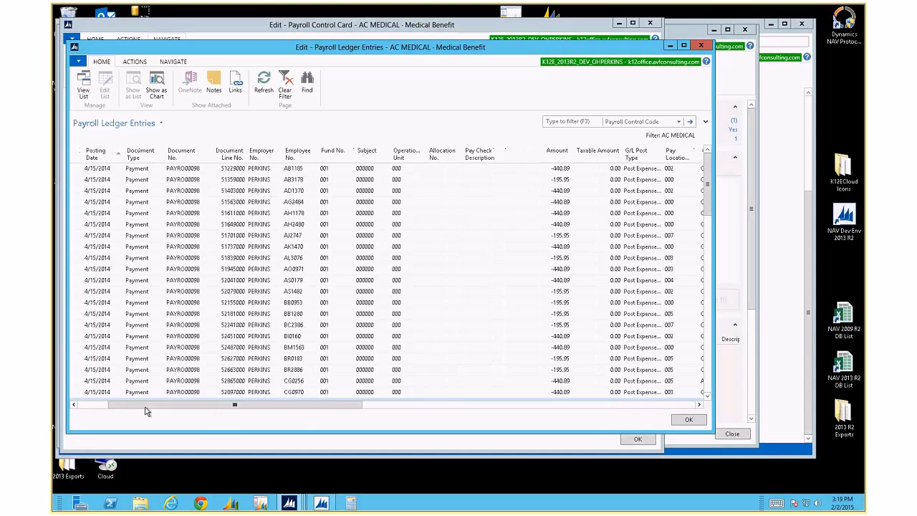
pyautogui.click(94, 406)
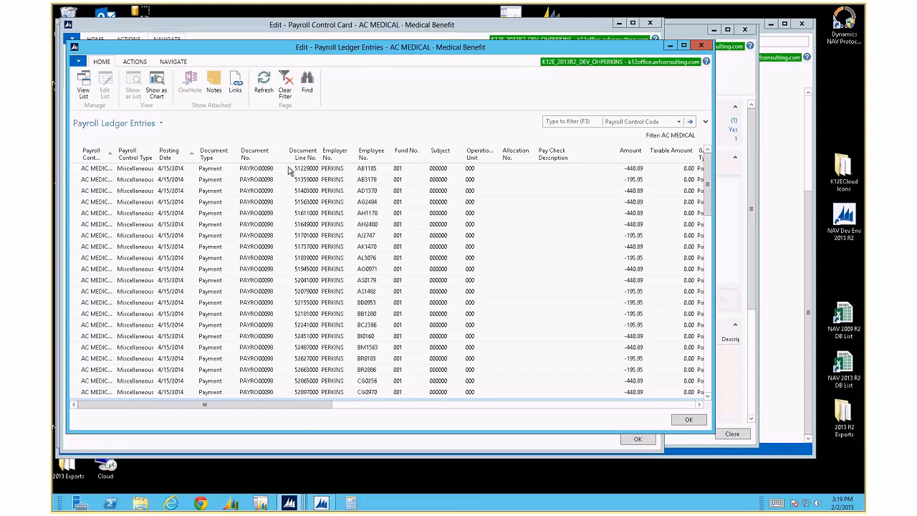
pyautogui.click(701, 46)
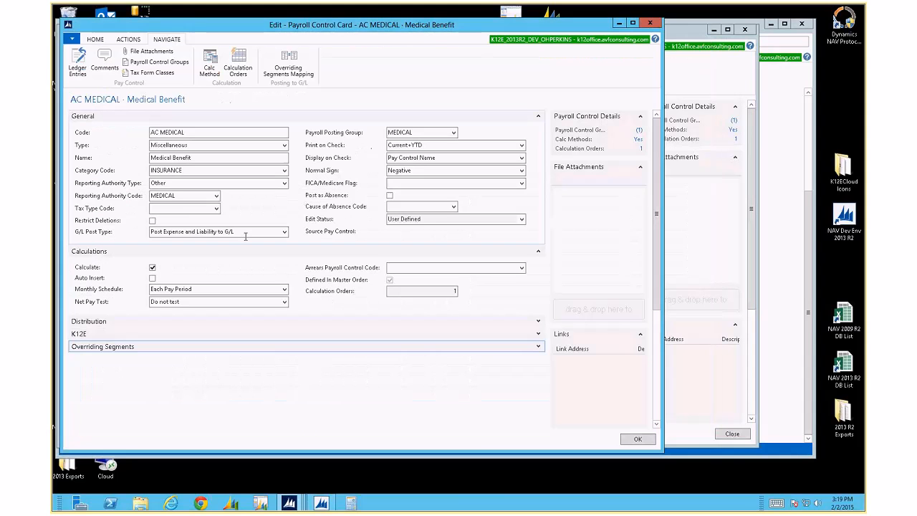
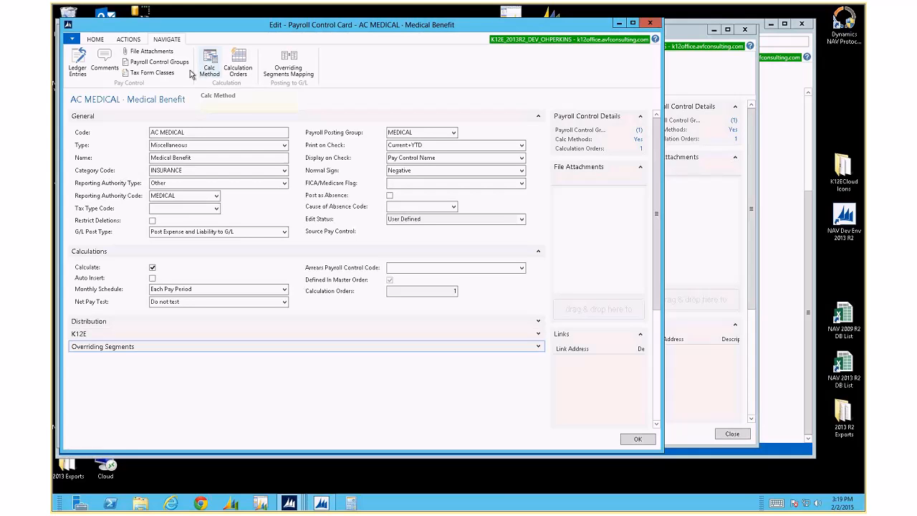
# Review AC MEDICAL's W-2 12-DD tax form class, then close it and the card
pyautogui.click(153, 73)
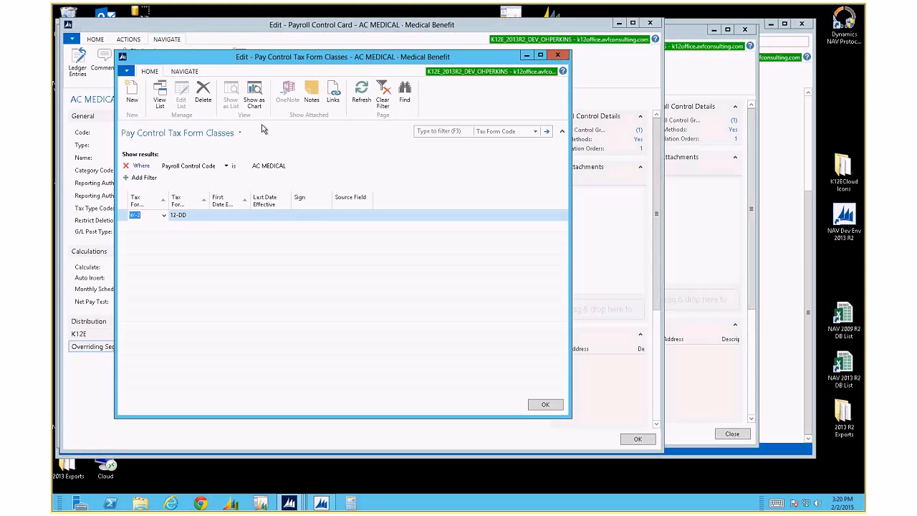
pyautogui.press('Escape')
pyautogui.press('Escape')
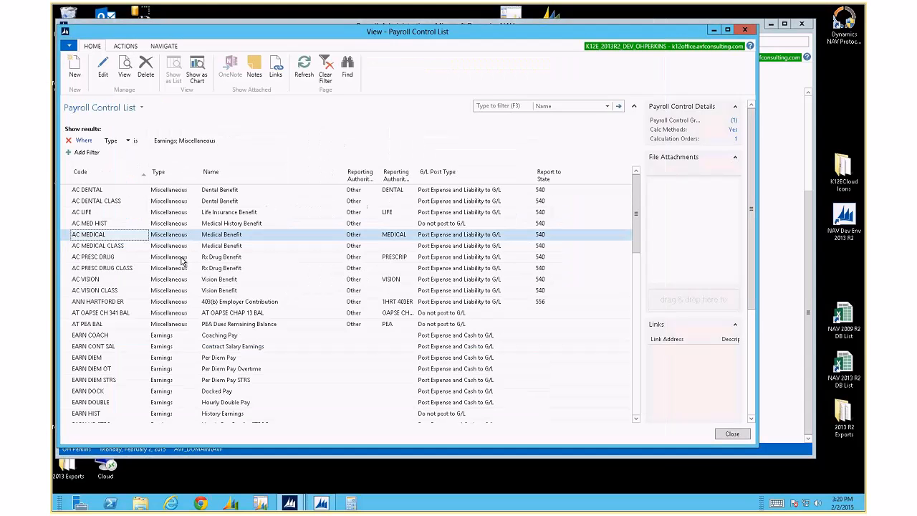
# Clear the Type filter and filter the Payroll Control List by Code to FIT
pyautogui.scroll(-10, 133, 298)
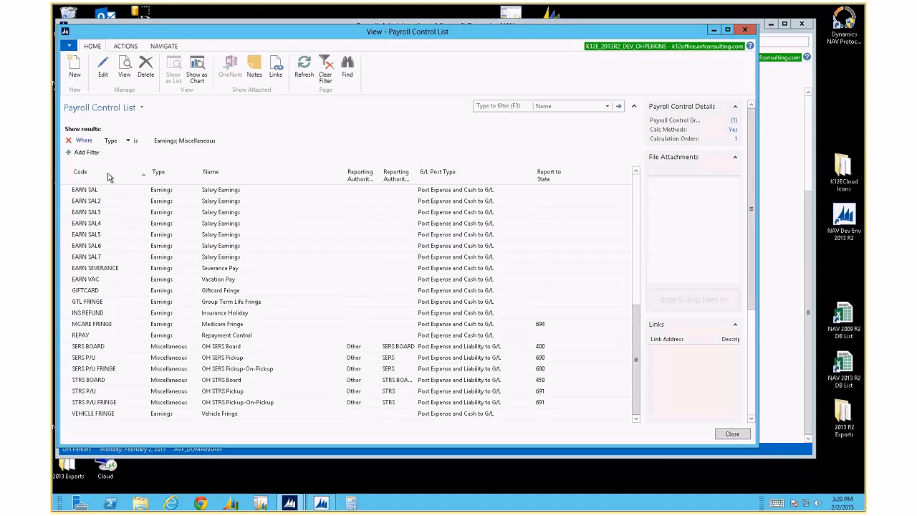
pyautogui.click(70, 143)
pyautogui.scroll(-15, 102, 293)
pyautogui.click(543, 107)
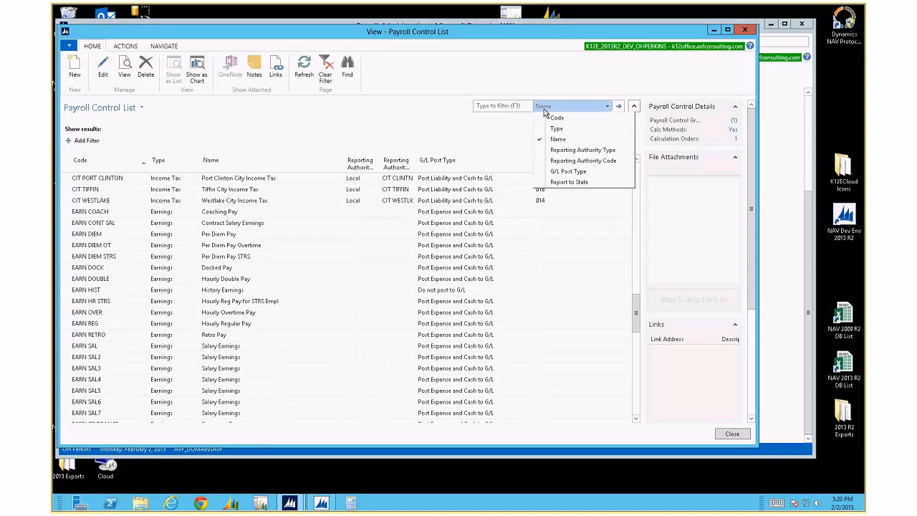
pyautogui.click(548, 117)
pyautogui.write('FIT')
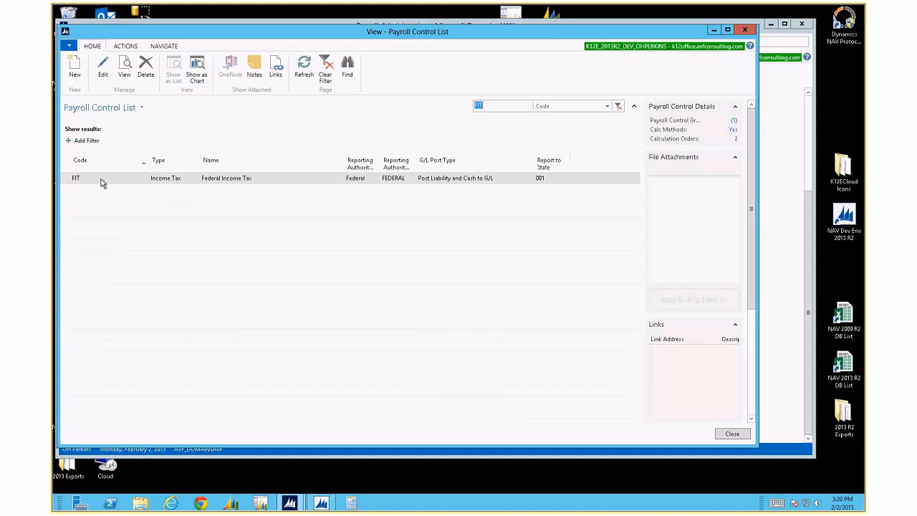
pyautogui.click(163, 47)
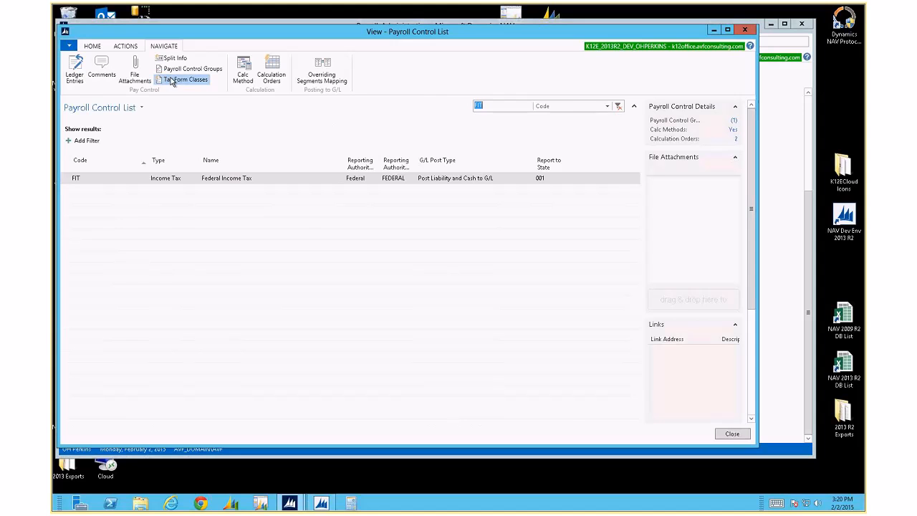
# Open FIT's tax form classes and confirm W-2 box 2 is class 2 Federal Income Tax Withheld
pyautogui.click(172, 79)
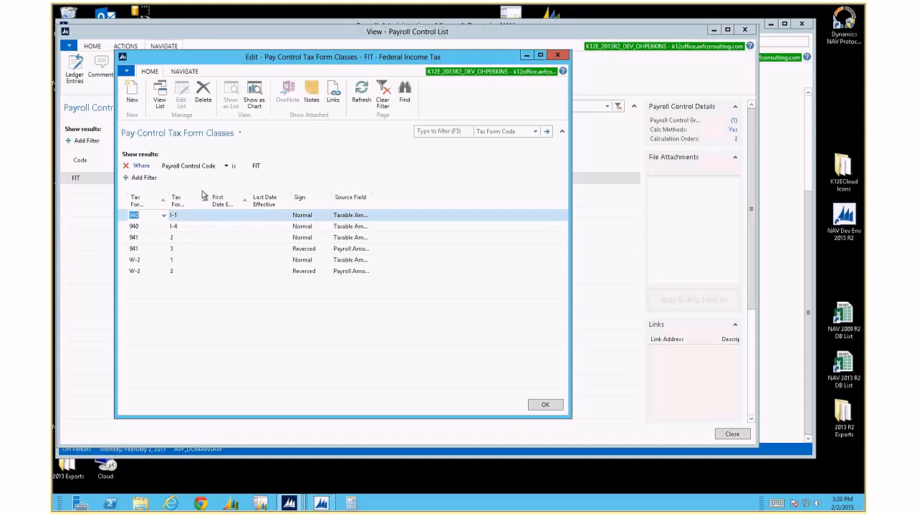
pyautogui.moveTo(373, 201); pyautogui.dragTo(419, 199)
pyautogui.moveTo(172, 271); pyautogui.dragTo(144, 260)
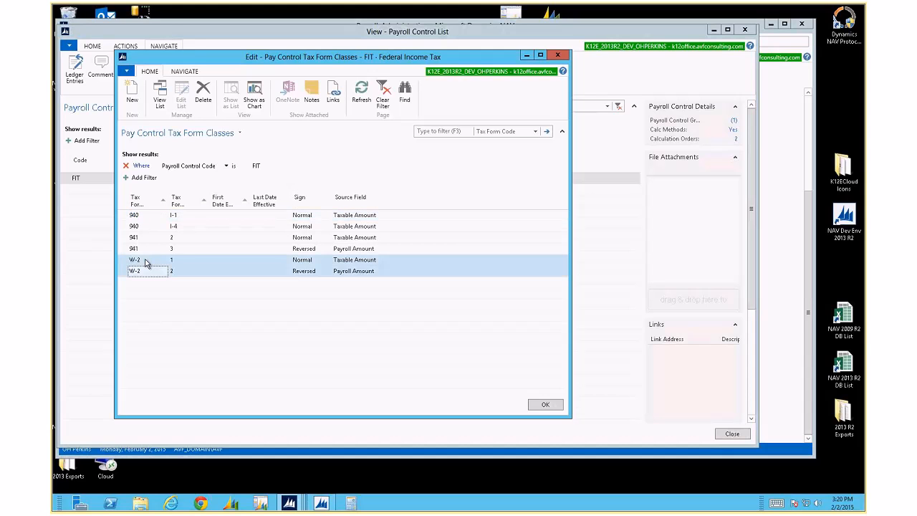
pyautogui.click(178, 260)
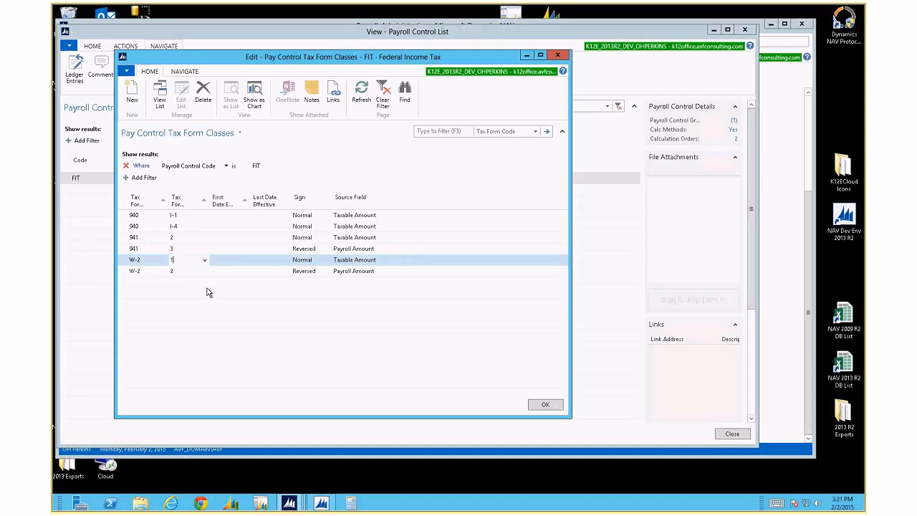
pyautogui.click(192, 271)
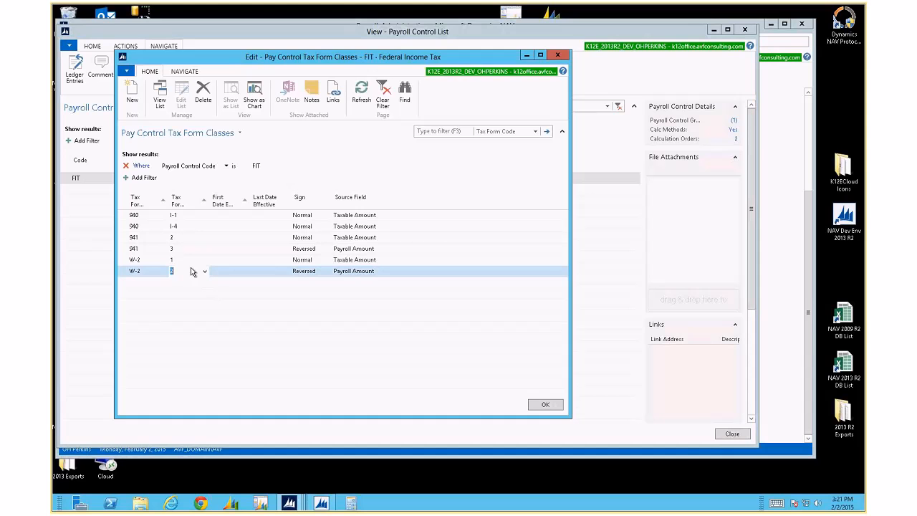
pyautogui.click(205, 271)
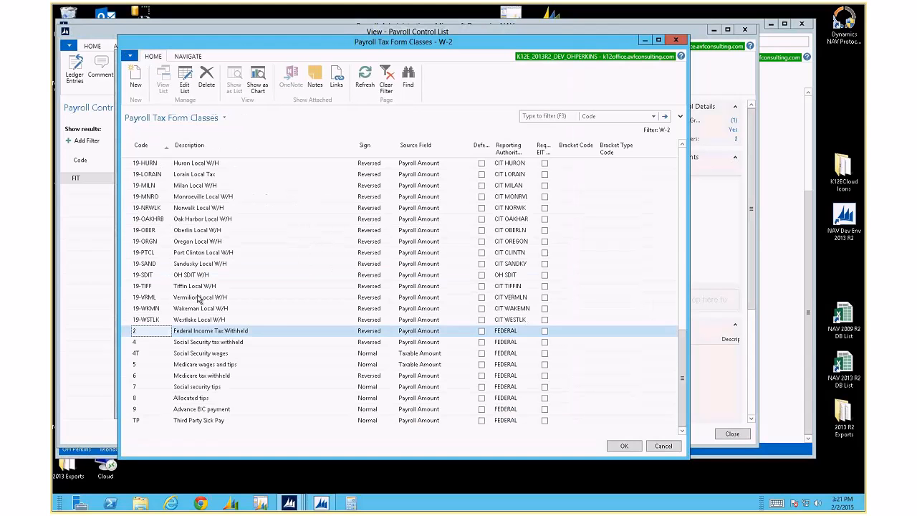
pyautogui.doubleClick(236, 334)
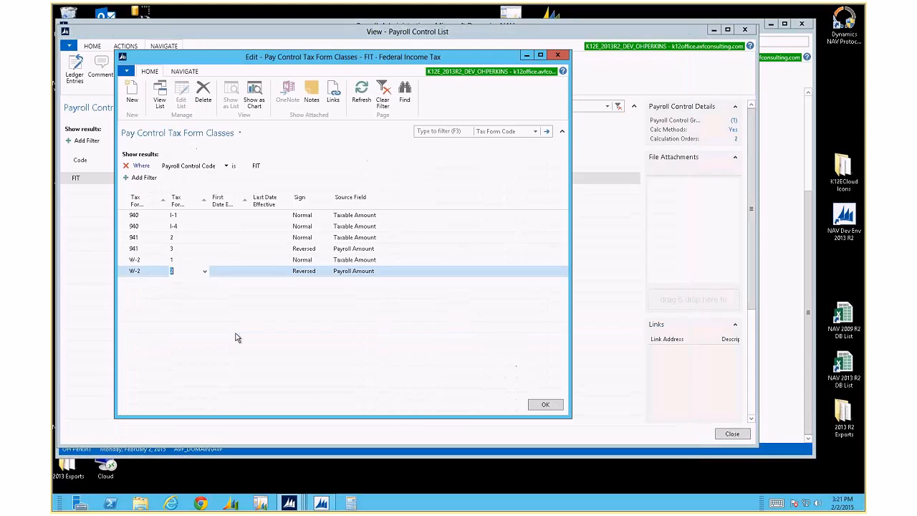
# Return the W-2 line's sign to Reversed and keep tax form class 2
pyautogui.click(318, 277)
pyautogui.click(313, 294)
pyautogui.click(326, 271)
pyautogui.click(306, 304)
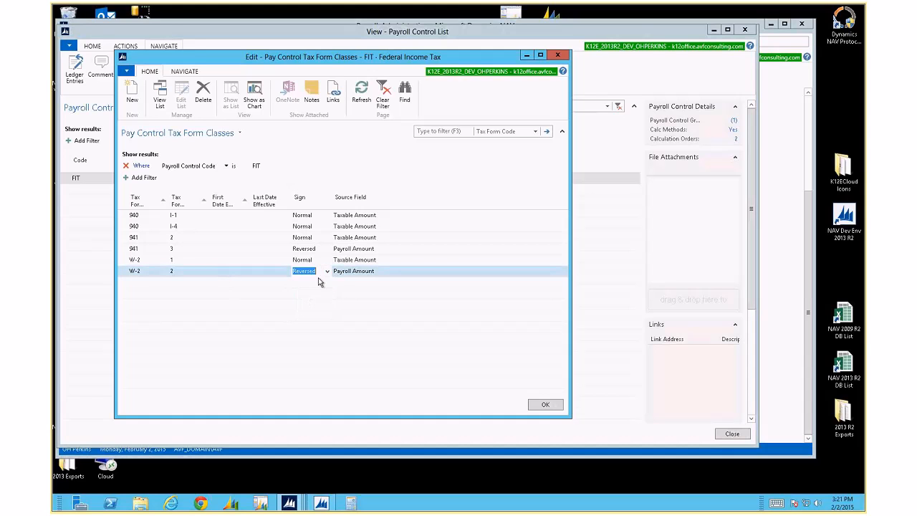
pyautogui.click(173, 271)
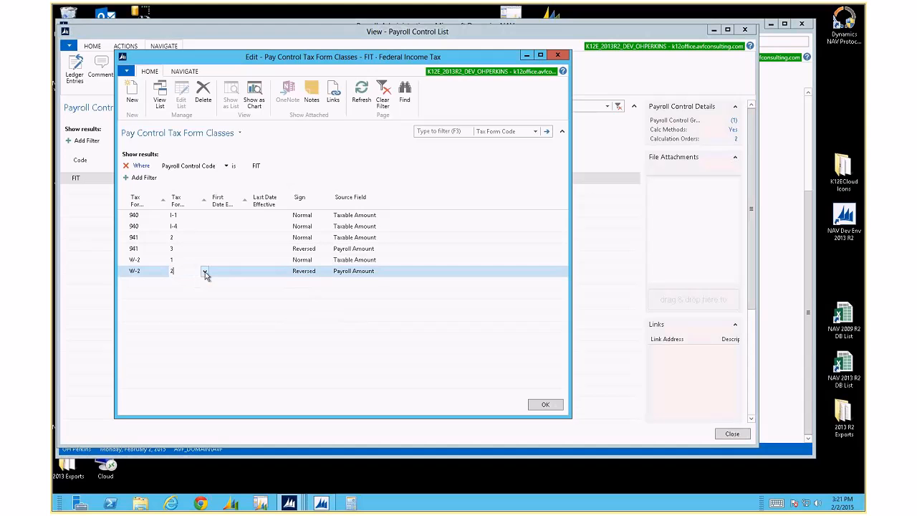
pyautogui.click(205, 273)
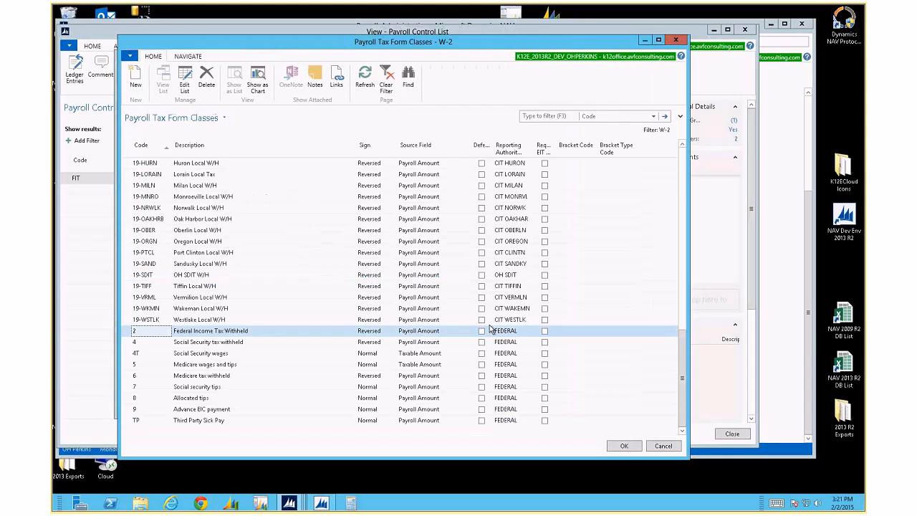
pyautogui.doubleClick(442, 334)
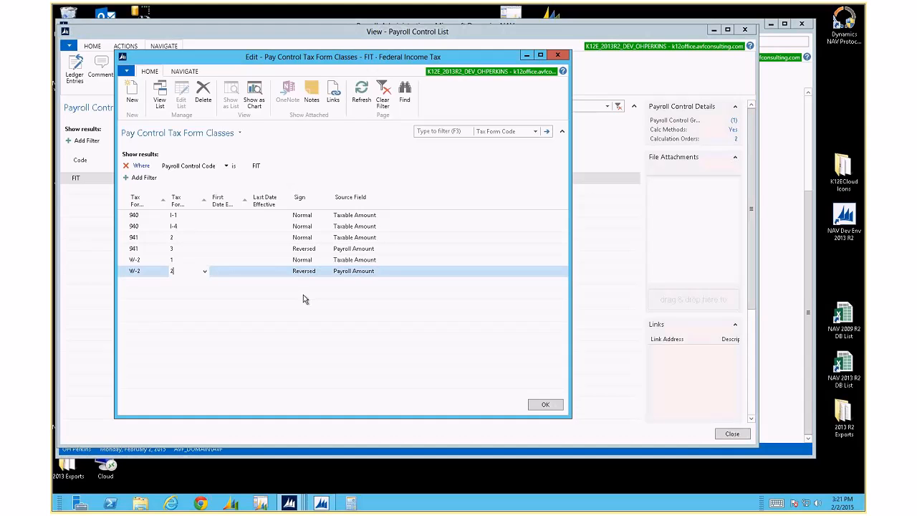
# Reselect class 2 Federal Income Tax Withheld and keep the W-2 sign Reversed
pyautogui.click(205, 273)
pyautogui.doubleClick(402, 330)
pyautogui.click(303, 270)
pyautogui.click(325, 275)
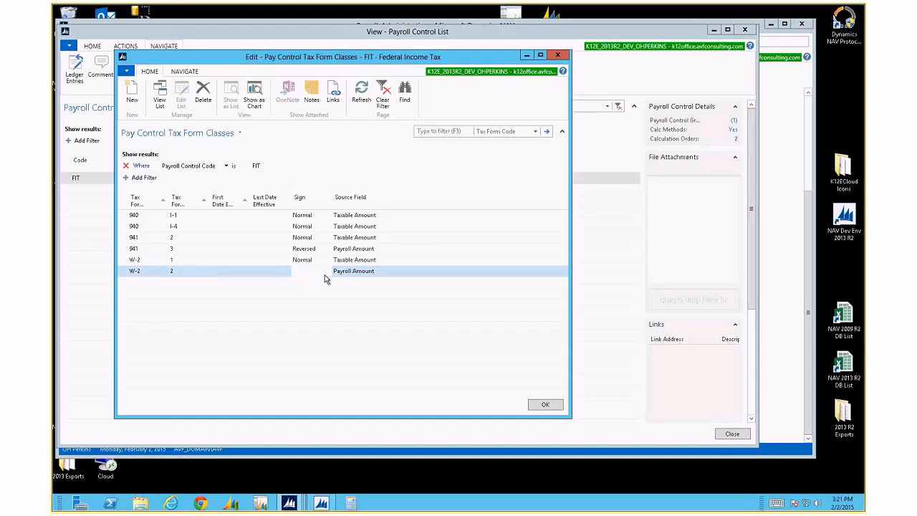
pyautogui.press('Down')
# Confirm class 2 again, look over the 940 lines, and close FIT's tax form classes
pyautogui.click(183, 275)
pyautogui.click(205, 274)
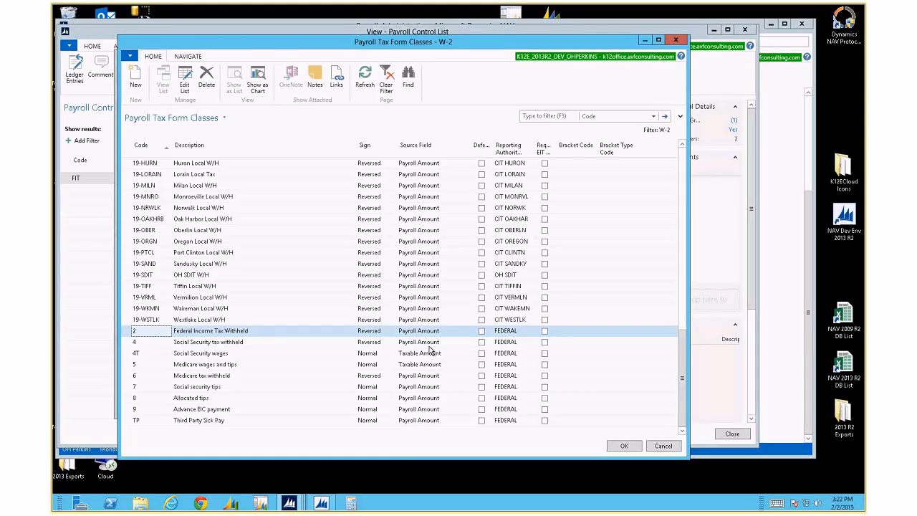
pyautogui.press('Return')
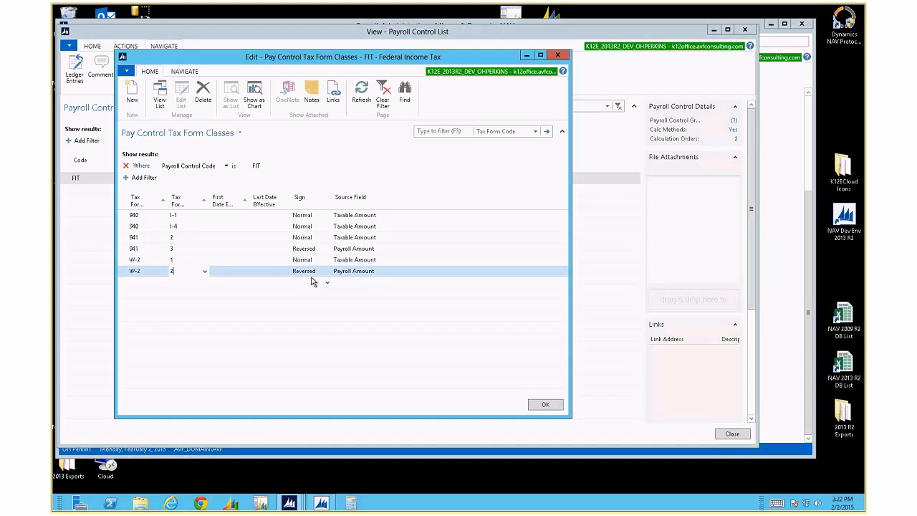
pyautogui.moveTo(126, 215); pyautogui.dragTo(125, 248)
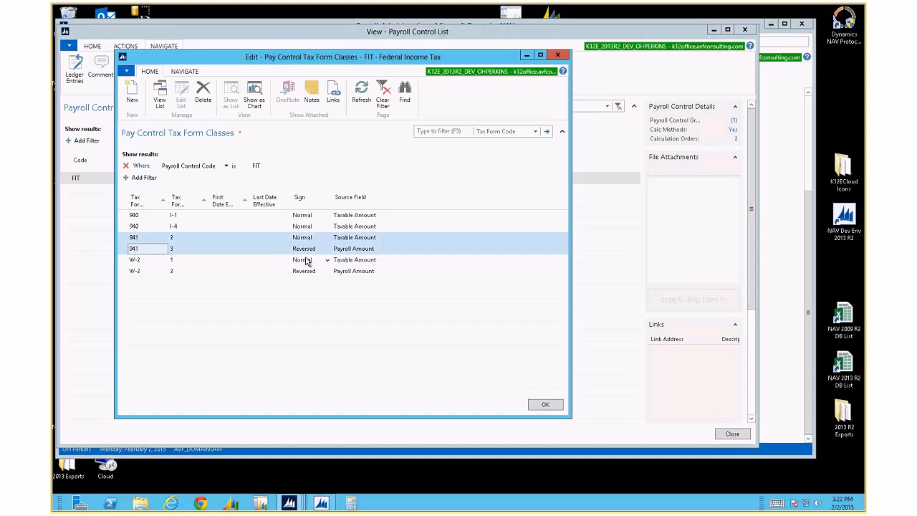
pyautogui.press('Escape')
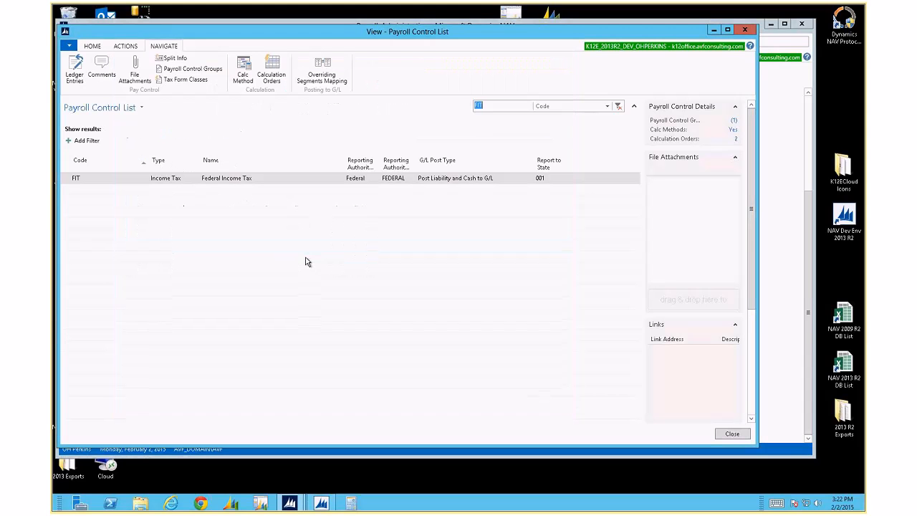
# Clear the FIT filter and select the CIT CLYDE Clyde City Income Tax control
pyautogui.click(617, 106)
pyautogui.click(141, 289)
pyautogui.scroll(15, 104, 301)
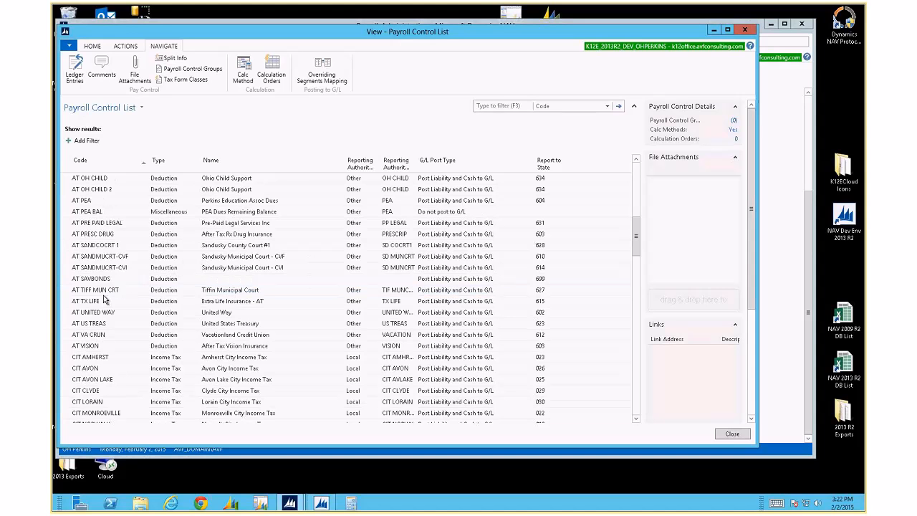
pyautogui.scroll(-10, 104, 300)
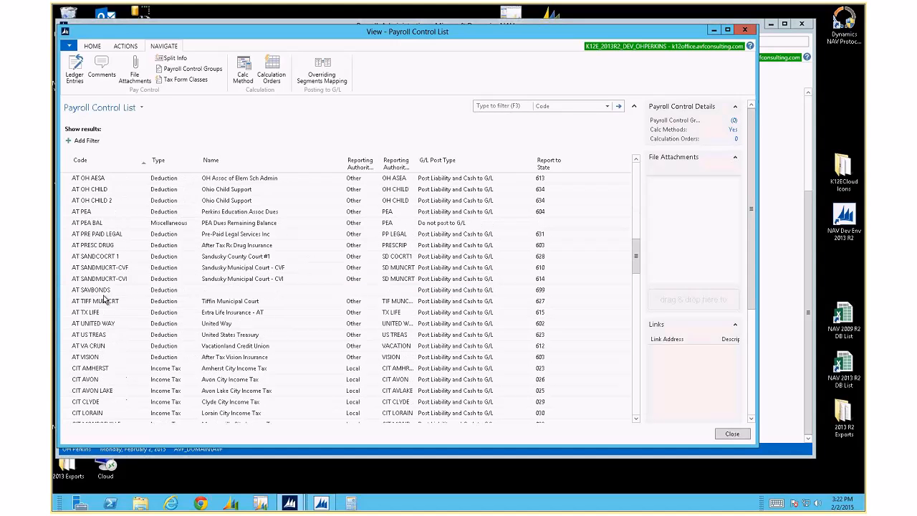
pyautogui.scroll(-20, 104, 301)
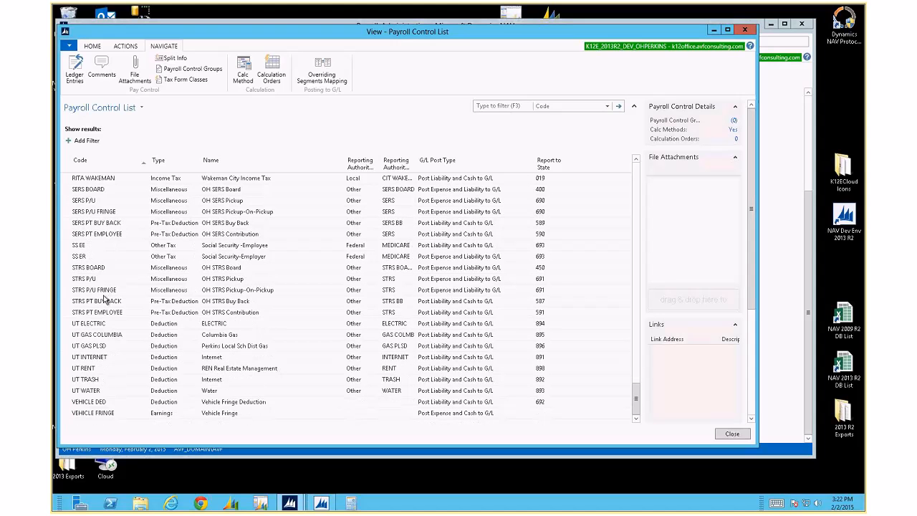
pyautogui.scroll(7, 104, 300)
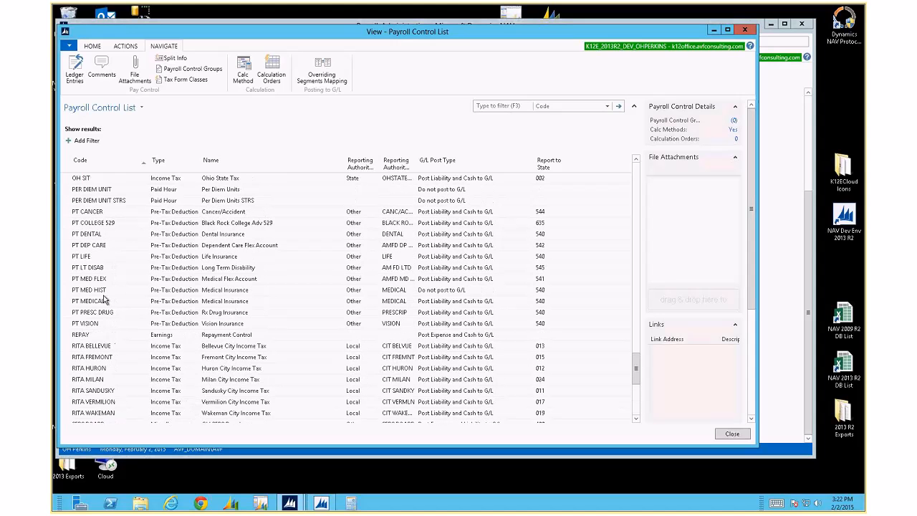
pyautogui.scroll(6, 104, 300)
pyautogui.scroll(15, 104, 300)
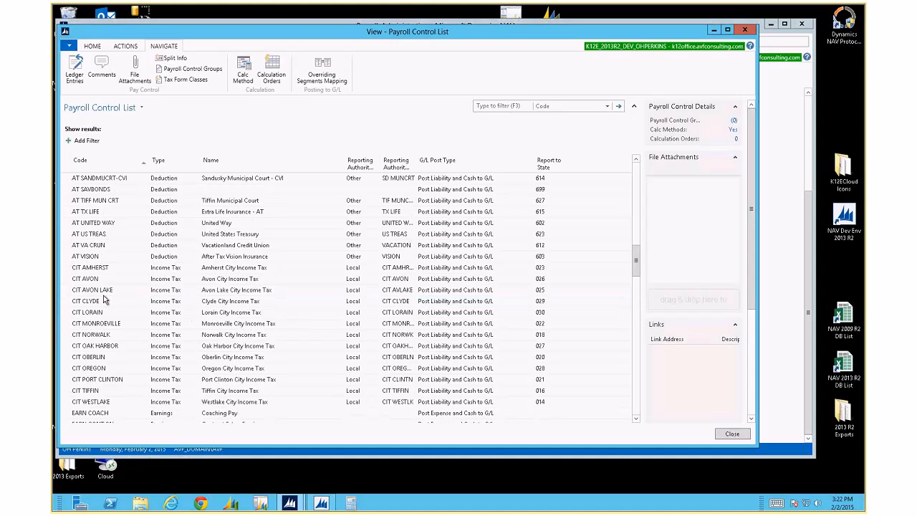
pyautogui.click(104, 300)
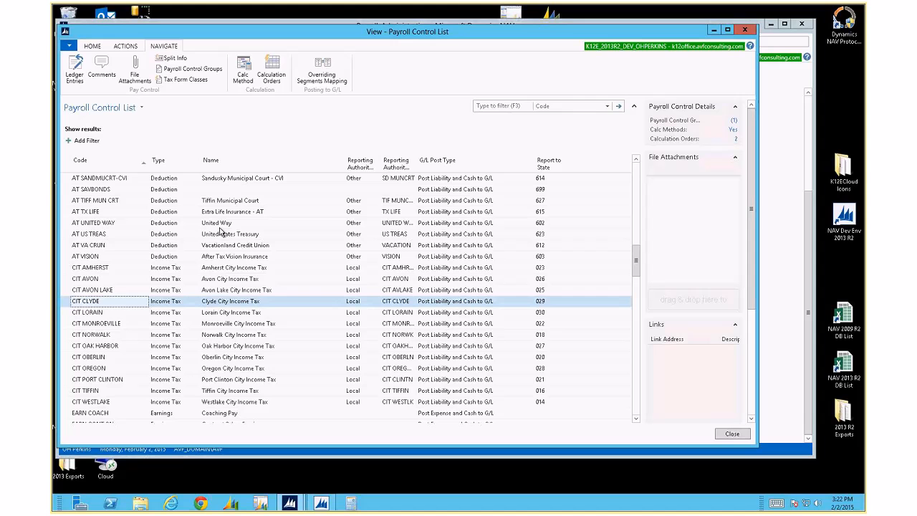
# Open CIT CLYDE's tax form classes and accept 18-CLYD from the W-2 lookup
pyautogui.click(179, 81)
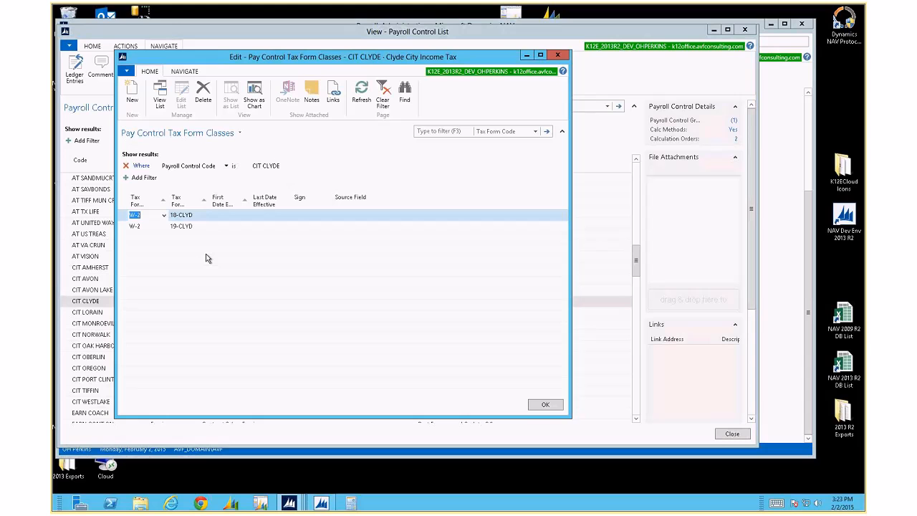
pyautogui.click(203, 216)
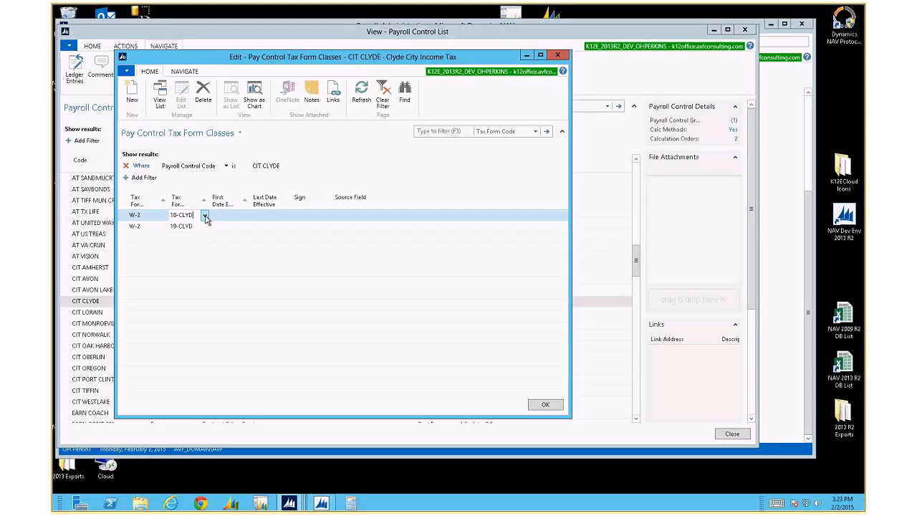
pyautogui.click(204, 216)
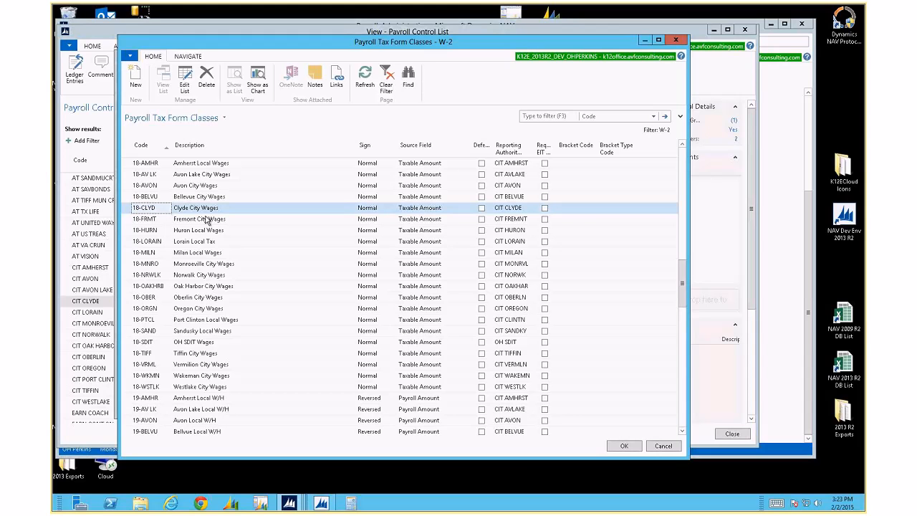
pyautogui.press('Return')
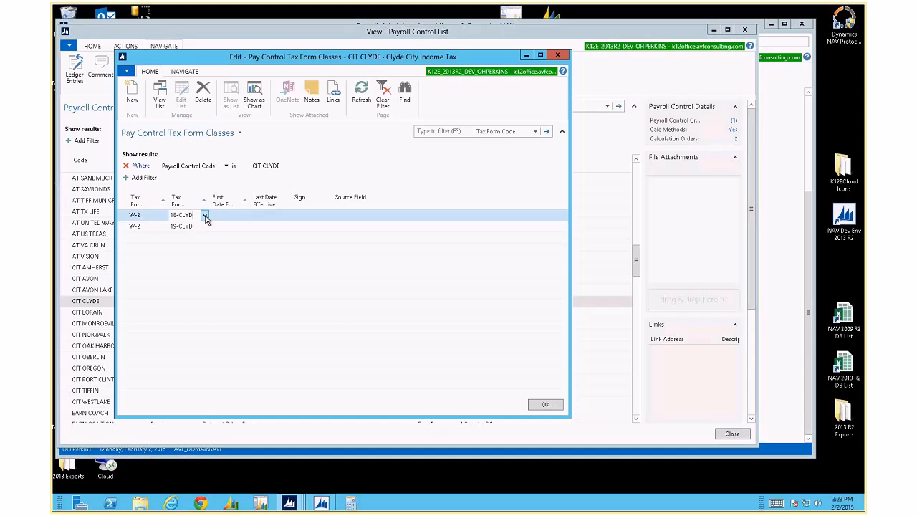
pyautogui.click(306, 216)
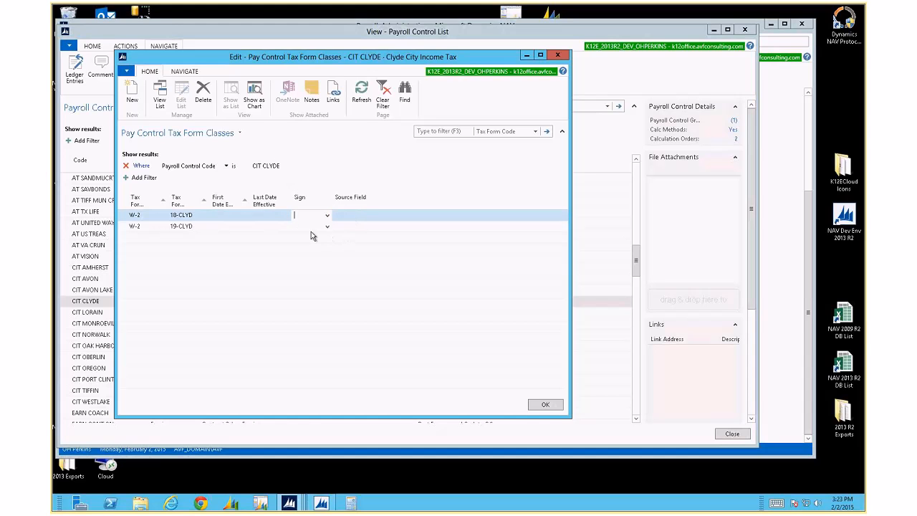
# Re-enter 18-CLYD as the Tax Form code on the first W-2 line
pyautogui.click(206, 217)
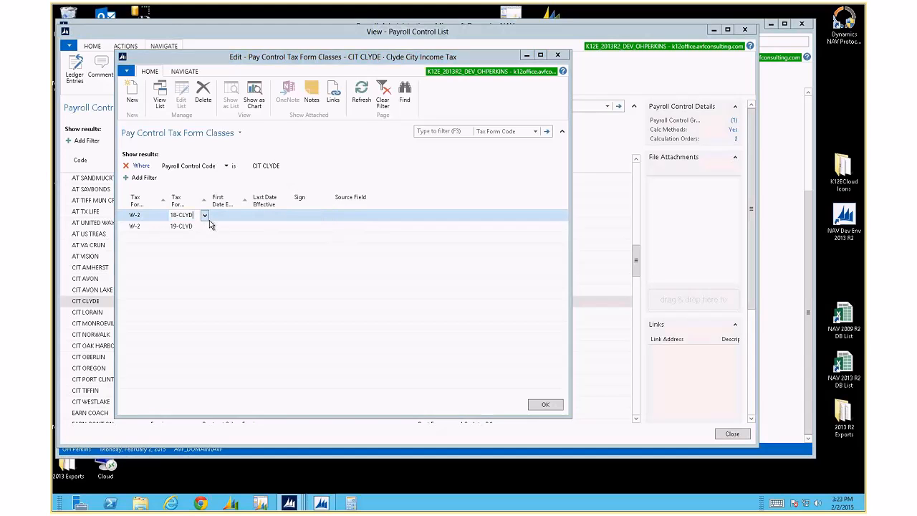
pyautogui.click(205, 216)
pyautogui.press('Escape')
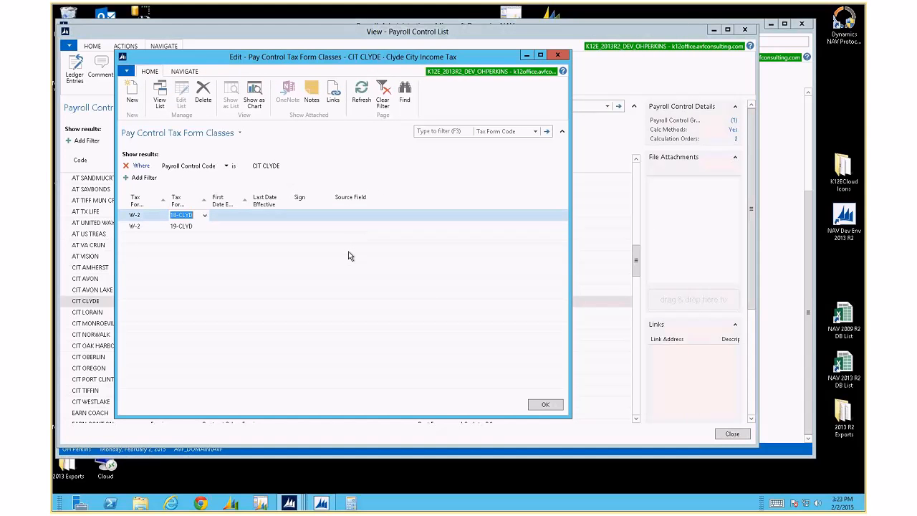
pyautogui.write('18-clyd')
pyautogui.press('Tab')
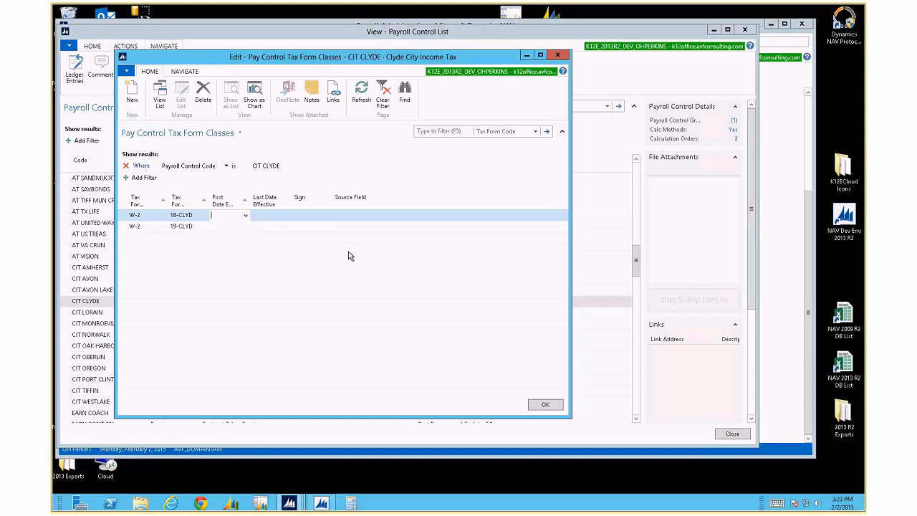
pyautogui.press('Tab')
pyautogui.hotkey('shift', 'Tab')
pyautogui.hotkey('shift', 'Tab')
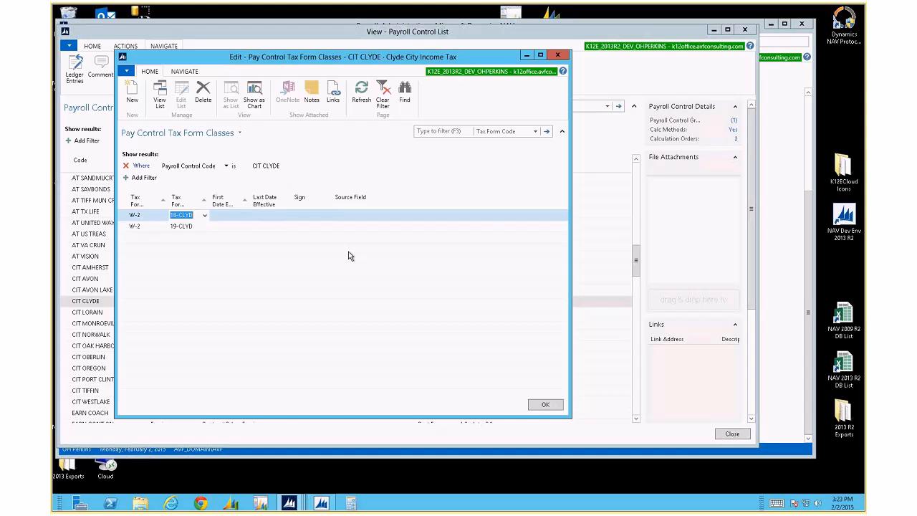
# Open the CIT CLYDE payroll control card and its full reporting authority list
pyautogui.press('Escape')
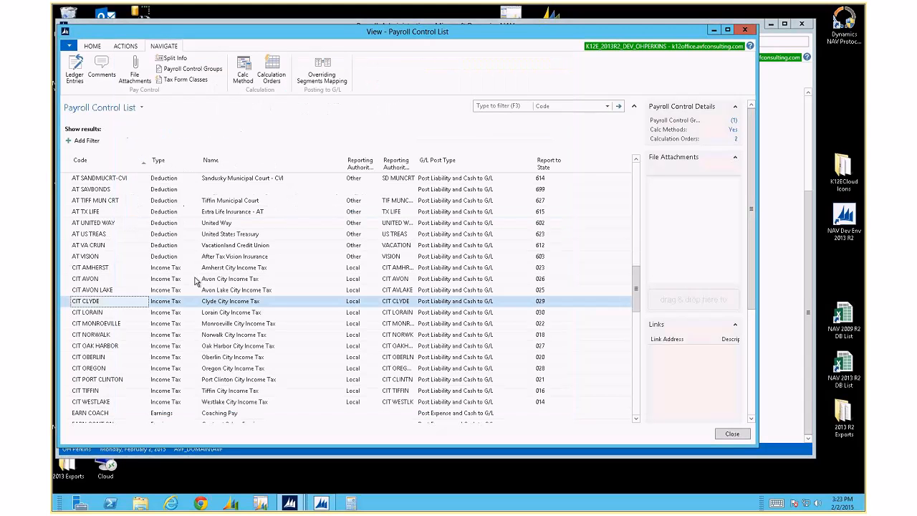
pyautogui.doubleClick(116, 304)
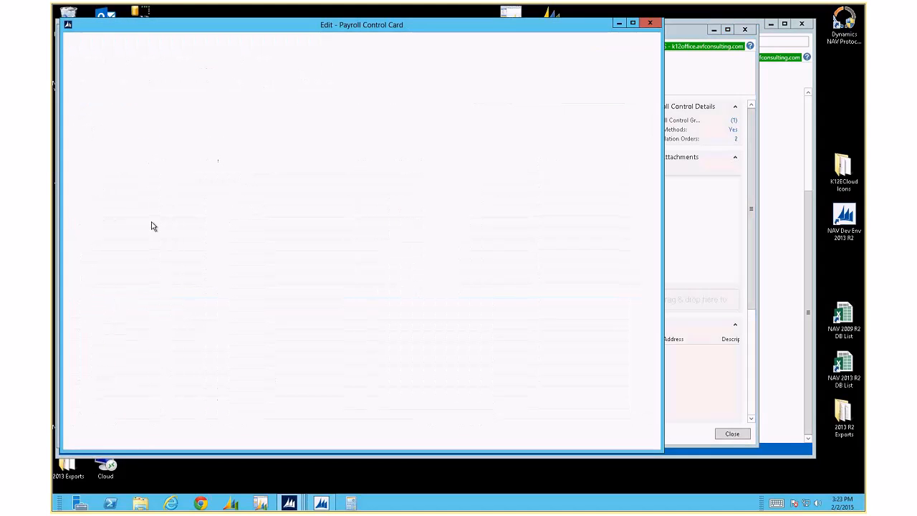
pyautogui.click(216, 195)
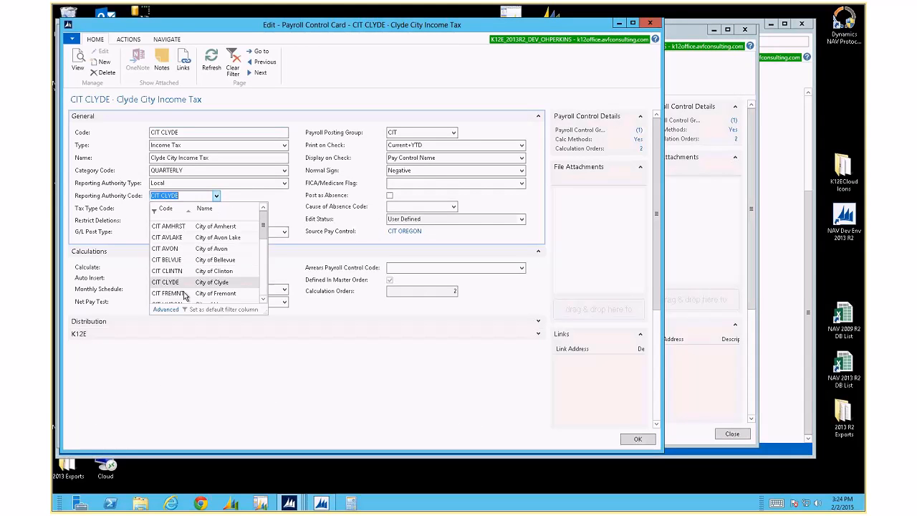
pyautogui.click(167, 310)
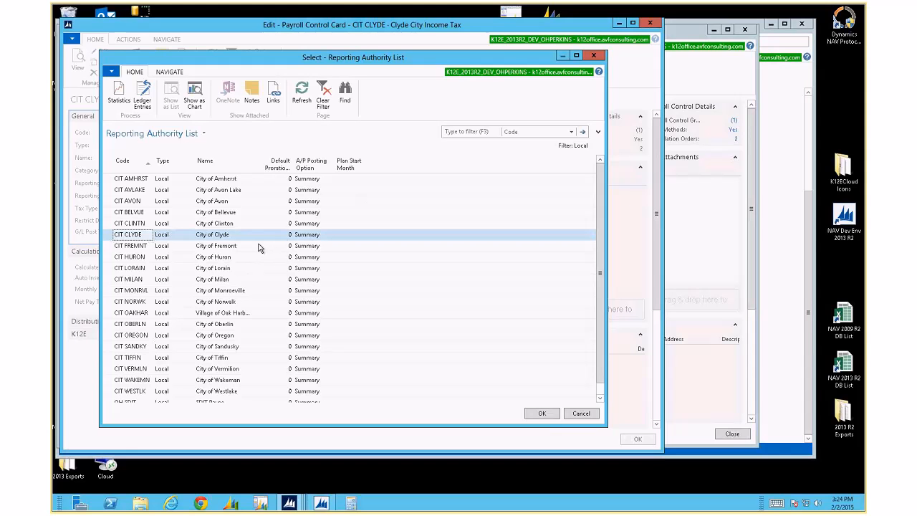
# Inspect CIT CLYDE's reporting authority in About This Page: Locality Clyde, City of Clyde
pyautogui.click(112, 72)
pyautogui.moveTo(140, 143)
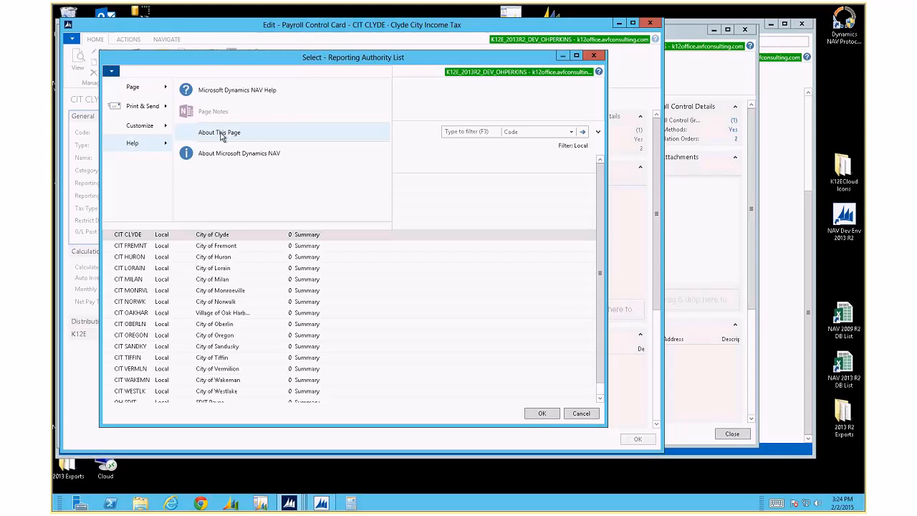
pyautogui.click(221, 133)
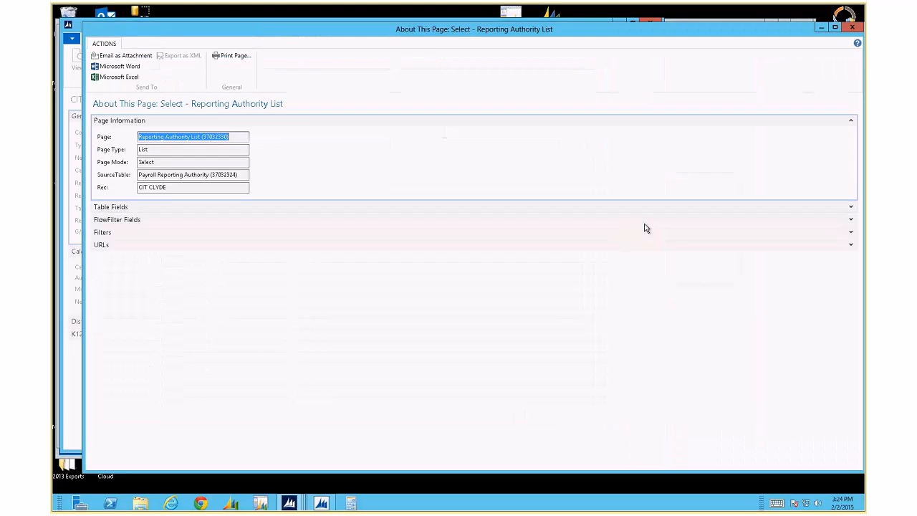
pyautogui.click(851, 208)
pyautogui.click(219, 351)
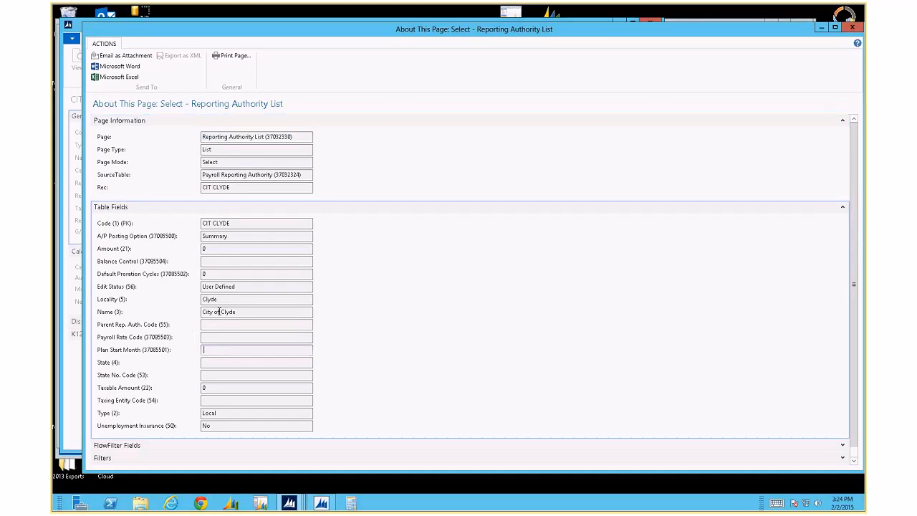
pyautogui.moveTo(231, 300); pyautogui.dragTo(164, 303)
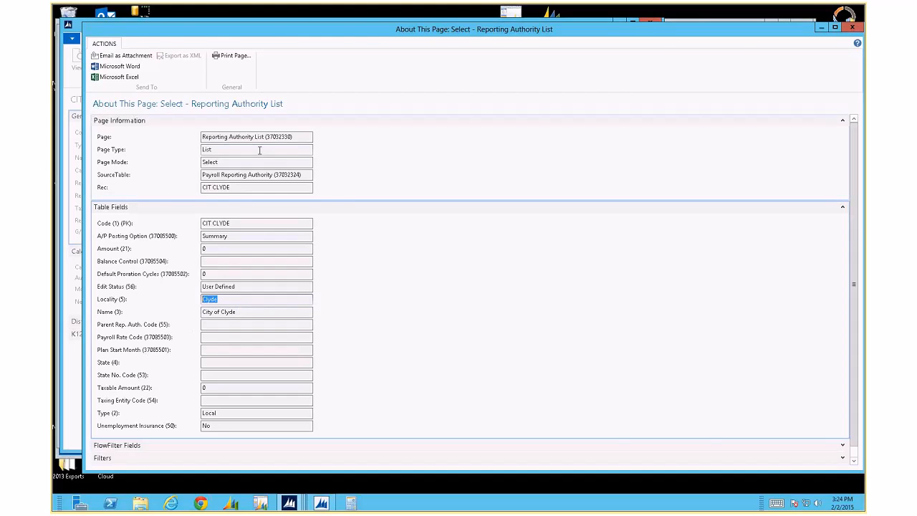
pyautogui.press('Escape')
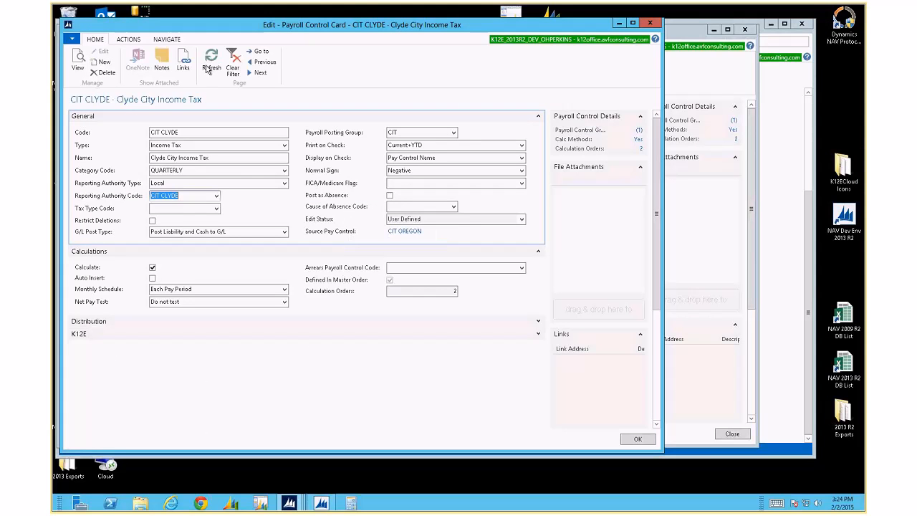
# Show the Navigate commands on the CIT CLYDE payroll control card
pyautogui.click(165, 41)
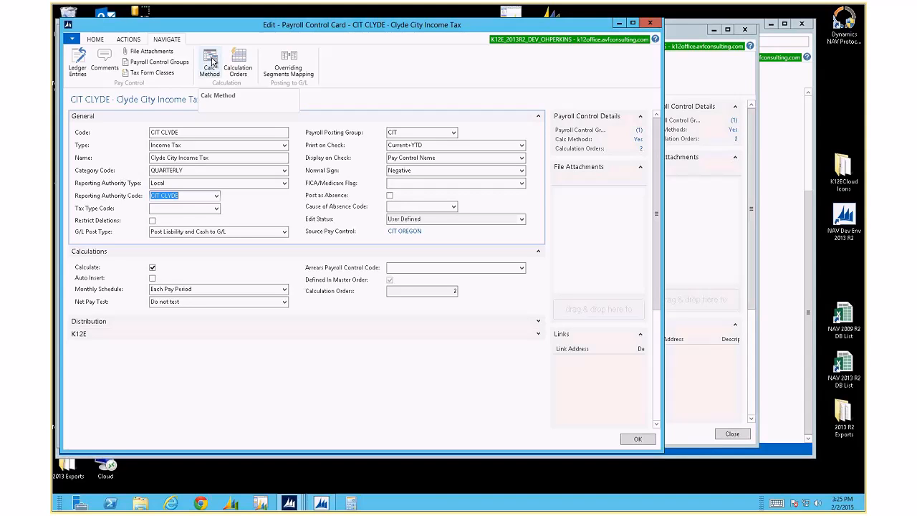
# Open CIT CLYDE's calc methods and copy the method to a new effective date
pyautogui.click(210, 61)
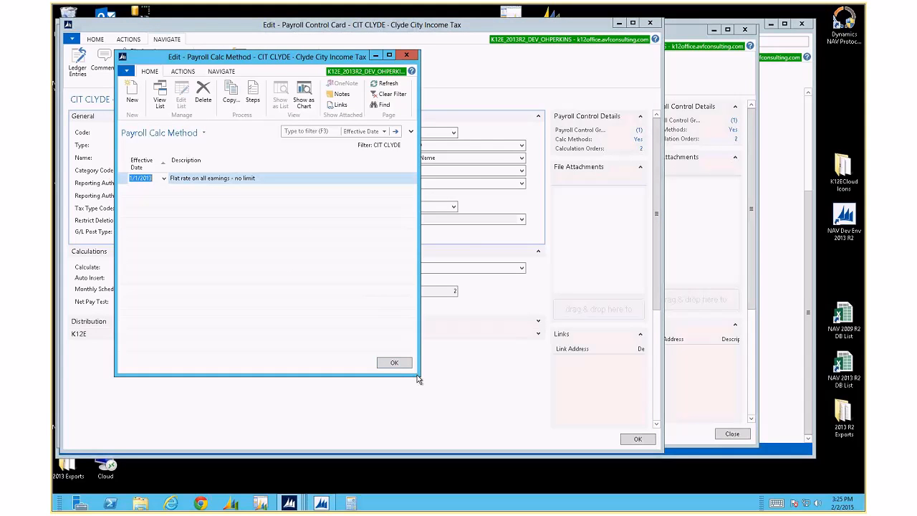
pyautogui.moveTo(418, 374); pyautogui.dragTo(494, 399)
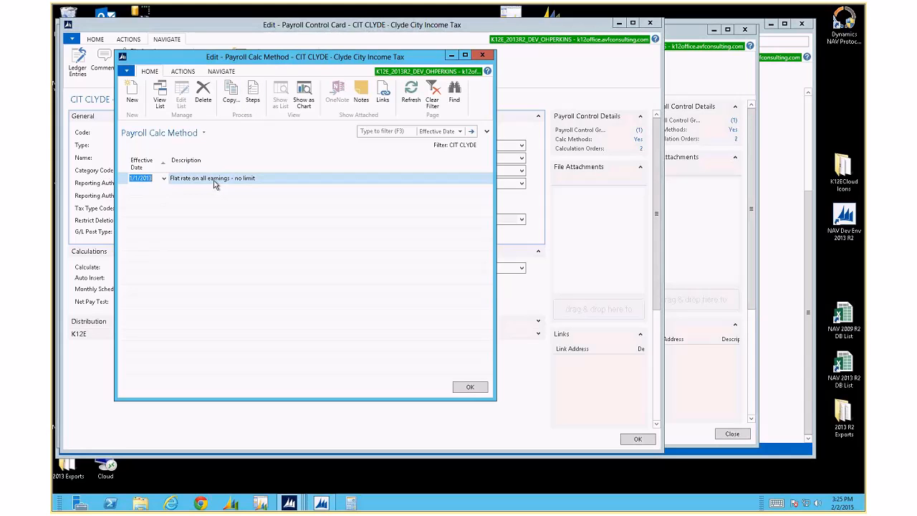
pyautogui.click(231, 97)
pyautogui.write('010')
pyautogui.write('3')
pyautogui.press('Tab')
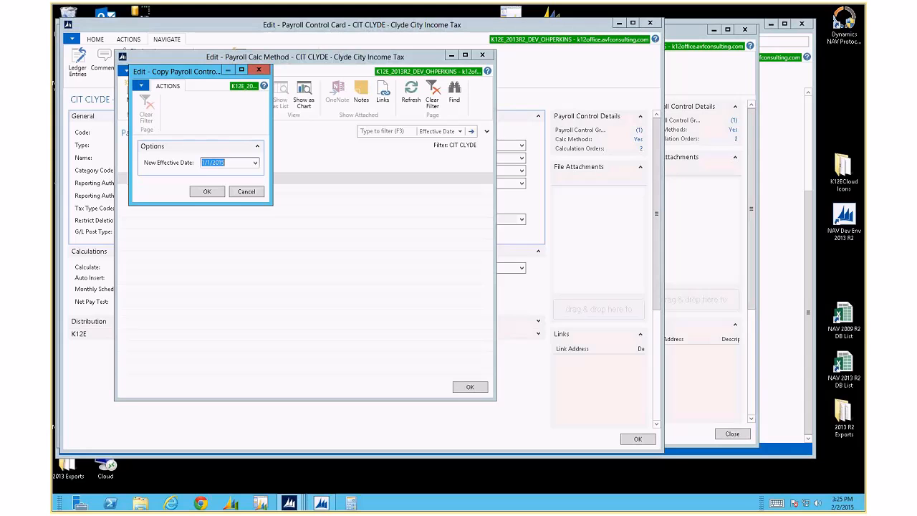
pyautogui.click(215, 192)
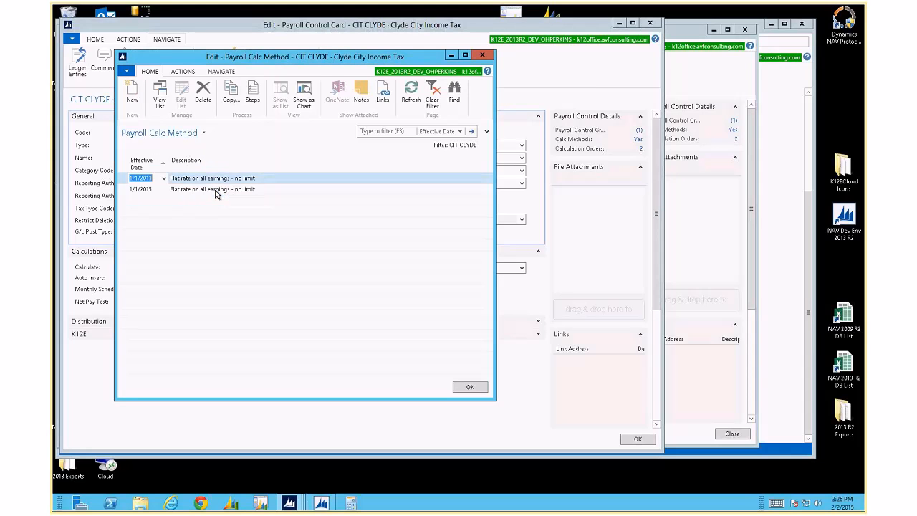
# Edit the 1/1/2015 method's description, replacing 'no limit' with 'limit'
pyautogui.moveTo(260, 166); pyautogui.dragTo(363, 169)
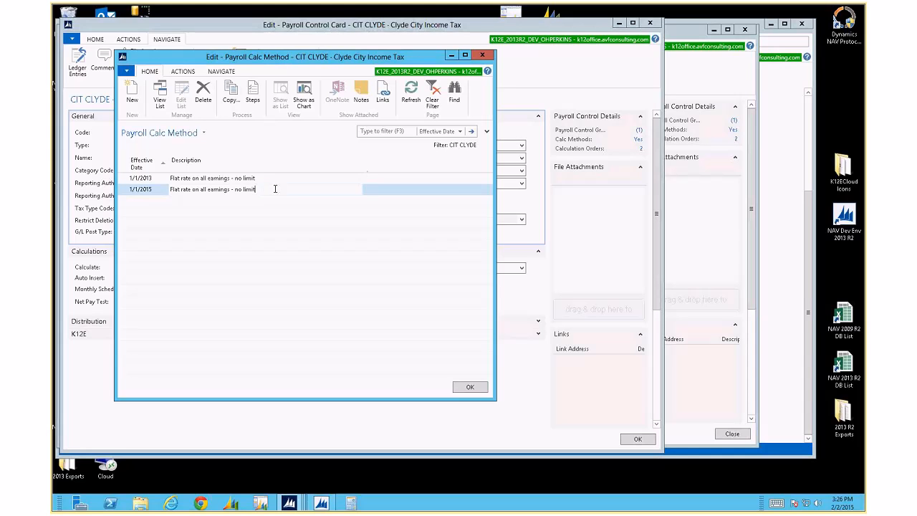
pyautogui.write('asjh fjjkad f')
pyautogui.press('BackSpace')
pyautogui.press('BackSpace')
pyautogui.press('BackSpace')
pyautogui.press('BackSpace')
pyautogui.press('BackSpace')
pyautogui.press('BackSpace')
pyautogui.press('BackSpace')
pyautogui.press('BackSpace')
pyautogui.press('BackSpace')
pyautogui.press('BackSpace')
pyautogui.press('BackSpace')
pyautogui.press('BackSpace')
pyautogui.press('BackSpace')
pyautogui.press('BackSpace')
pyautogui.press('Up')
pyautogui.press('Down')
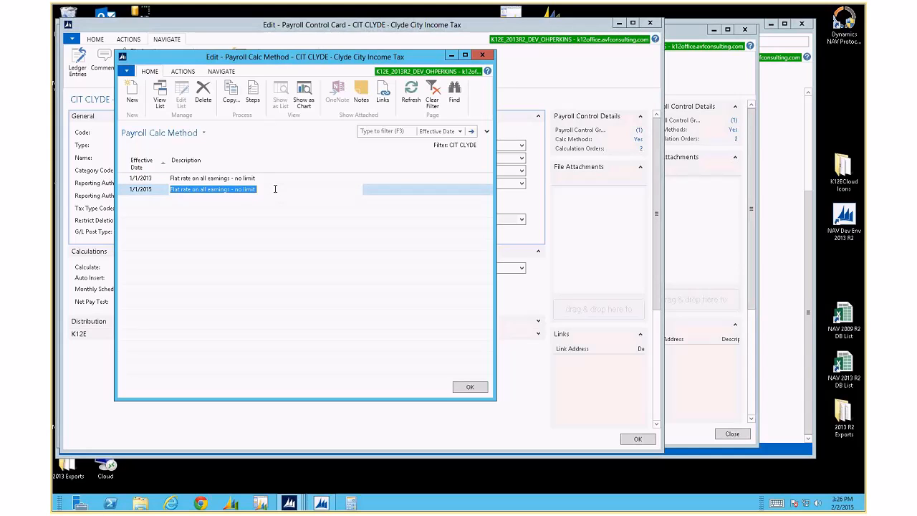
pyautogui.moveTo(237, 189); pyautogui.dragTo(271, 189)
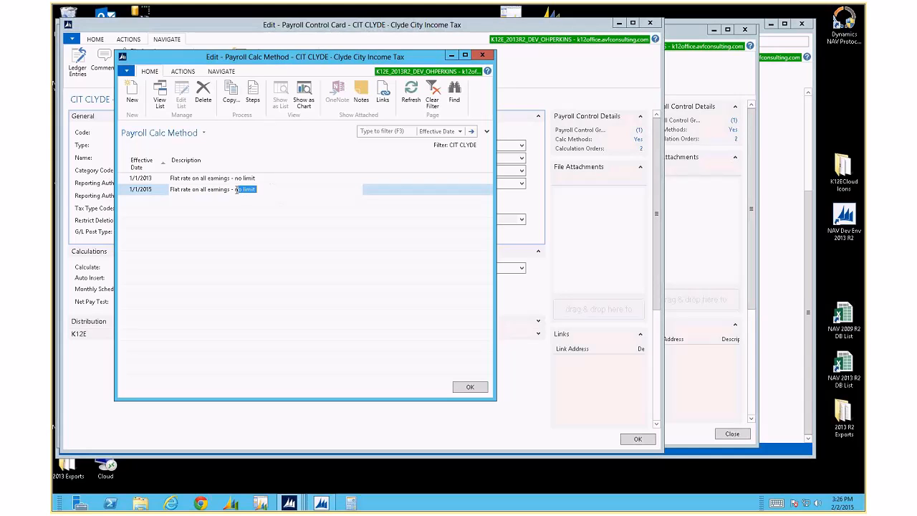
pyautogui.write('lo')
pyautogui.press('BackSpace')
pyautogui.write('imit')
pyautogui.press('Tab')
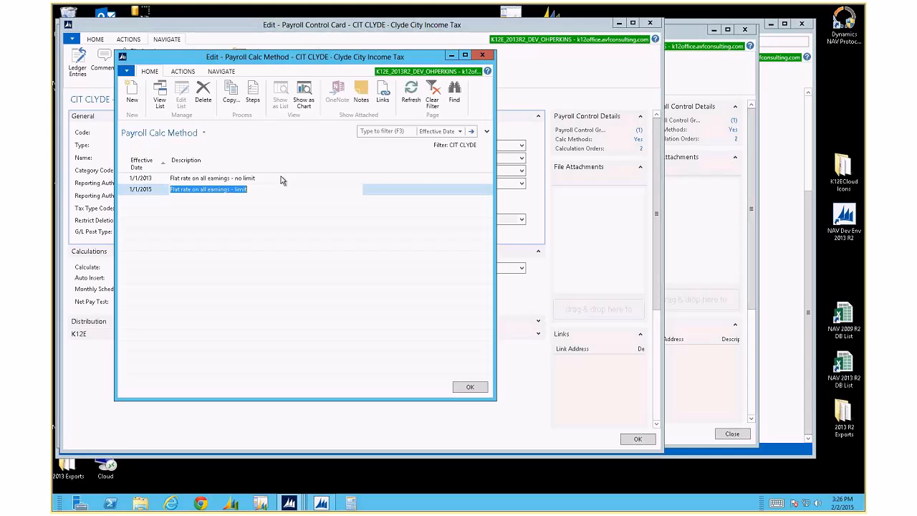
pyautogui.hotkey('shift', 'Tab')
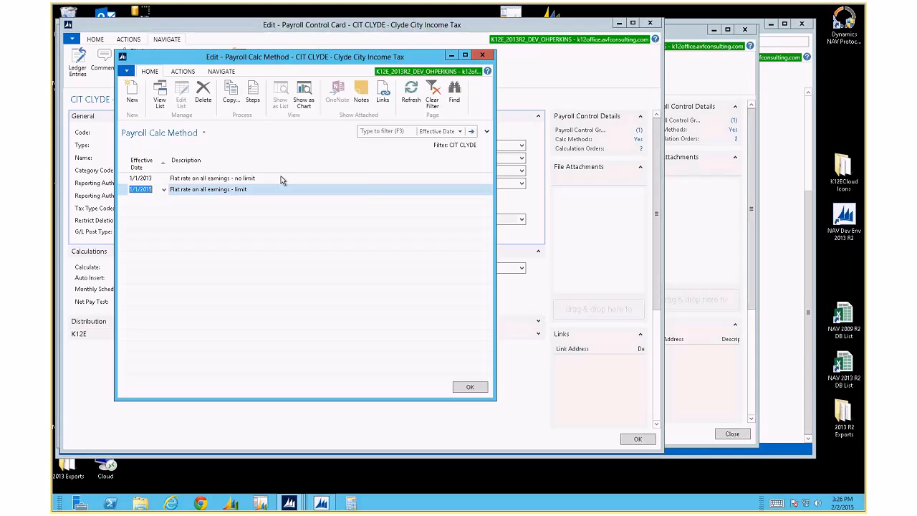
# Review the 1/1/2015 method's calculation steps with all columns visible
pyautogui.click(253, 97)
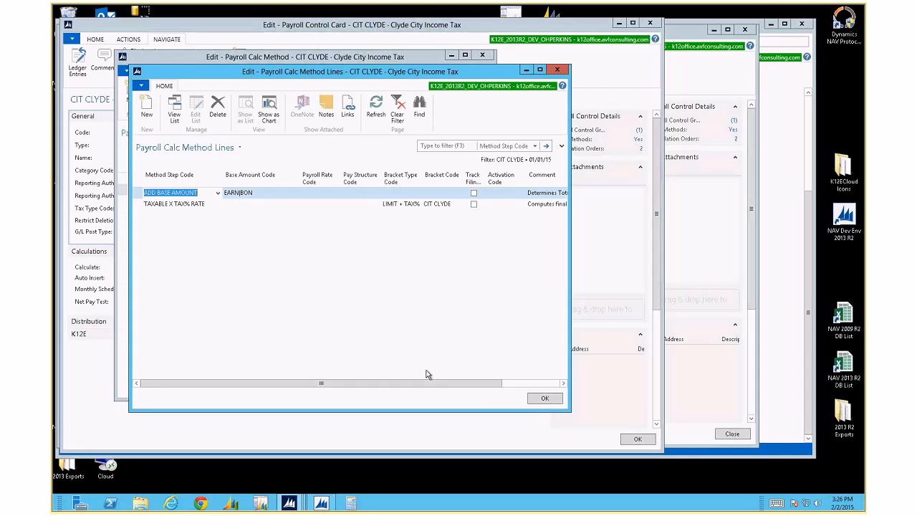
pyautogui.moveTo(573, 414); pyautogui.dragTo(671, 419)
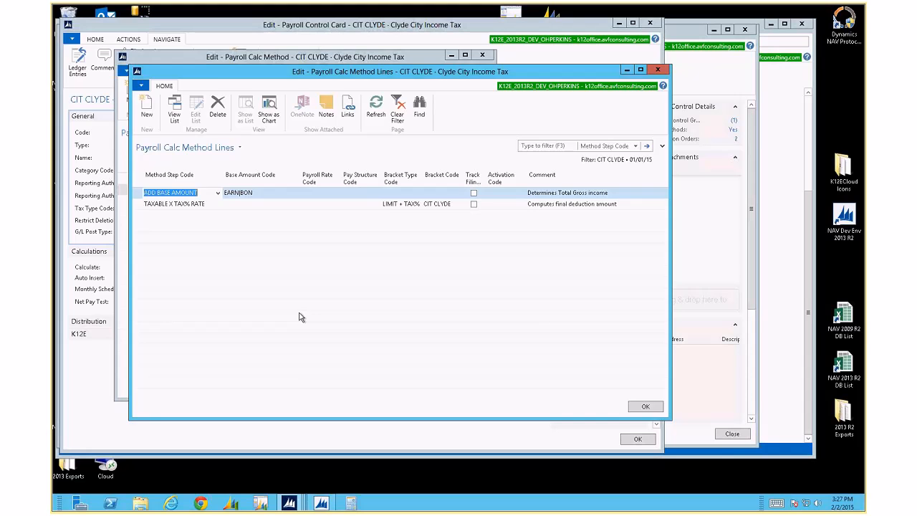
pyautogui.press('Escape')
# Delete the 1/1/2015 calc method and close the calc method window and card
pyautogui.click(203, 94)
pyautogui.press('Return')
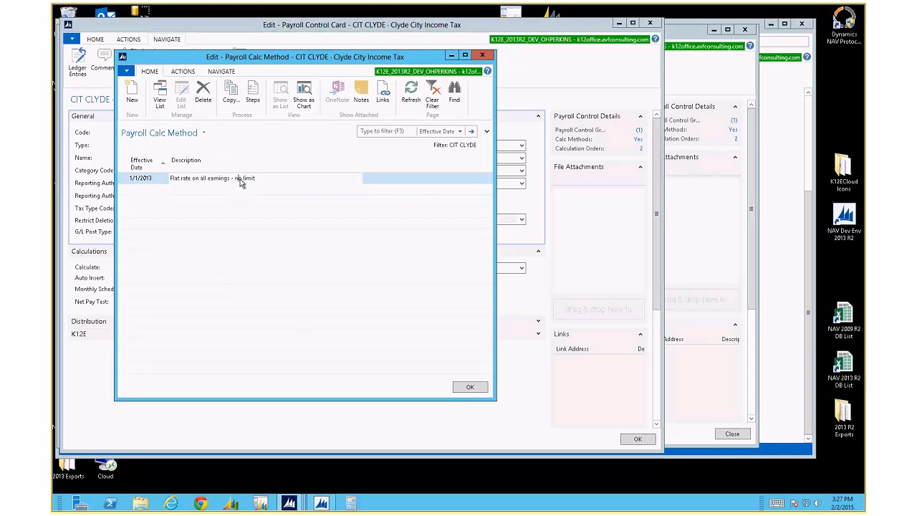
pyautogui.press('Escape')
pyautogui.press('Escape')
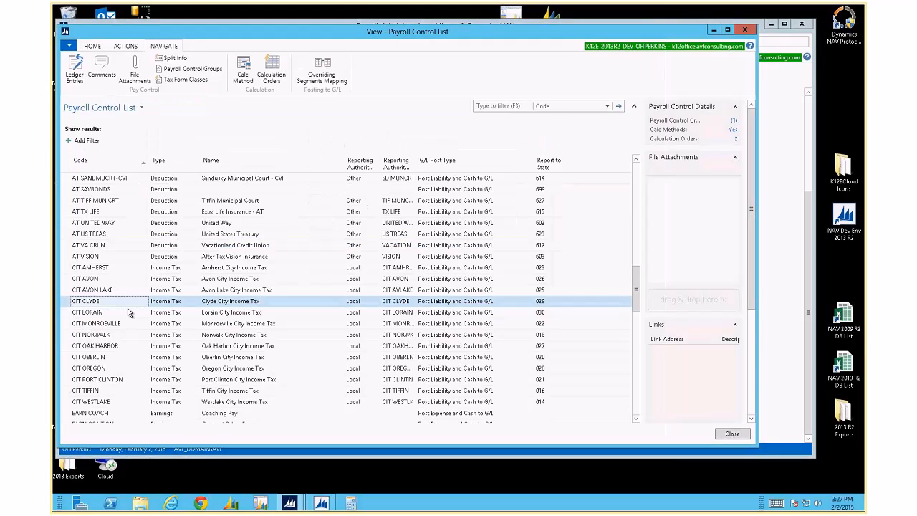
pyautogui.click(100, 335)
pyautogui.scroll(-10, 100, 335)
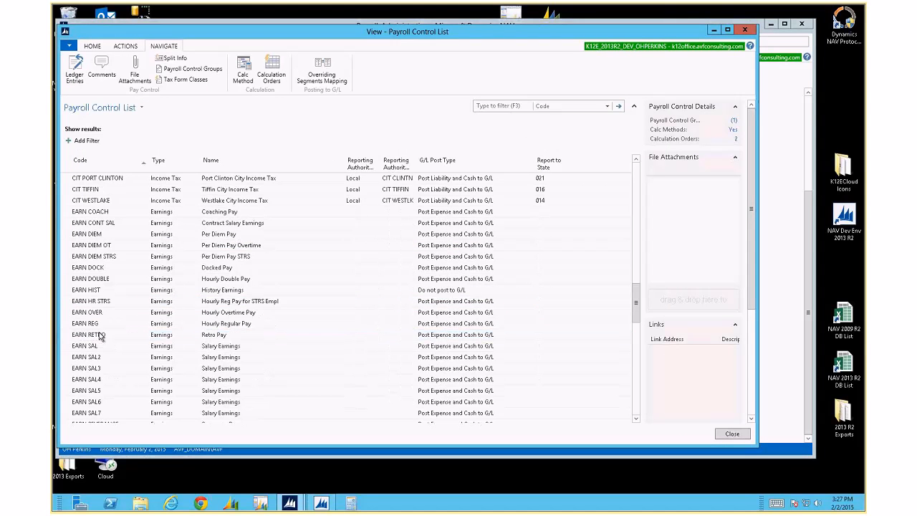
pyautogui.click(98, 278)
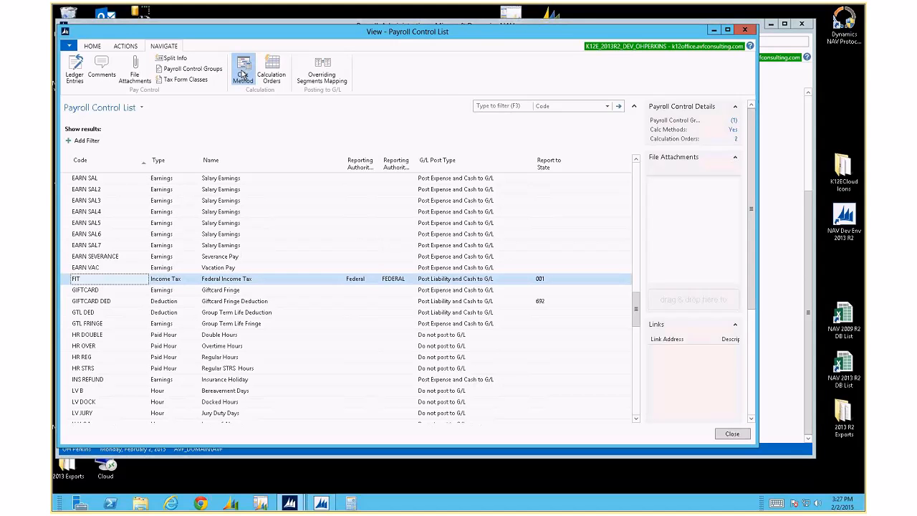
pyautogui.click(243, 74)
pyautogui.click(187, 213)
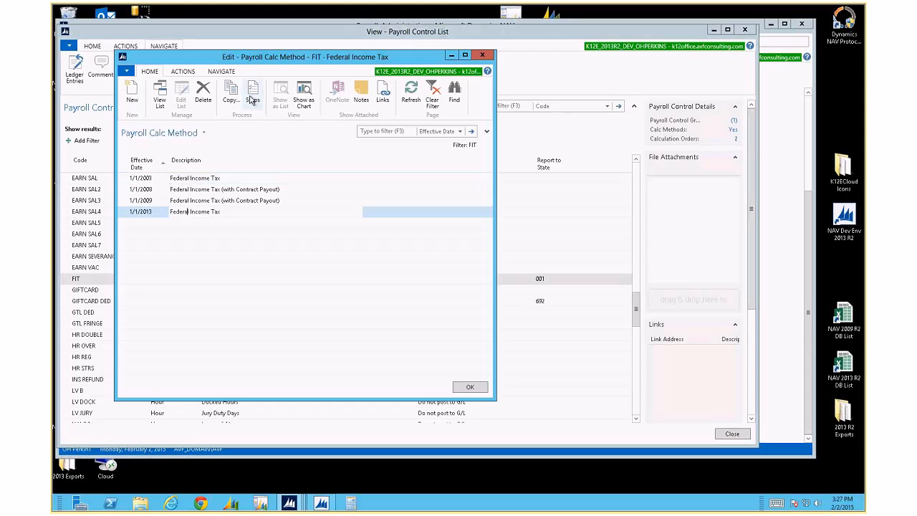
pyautogui.click(252, 96)
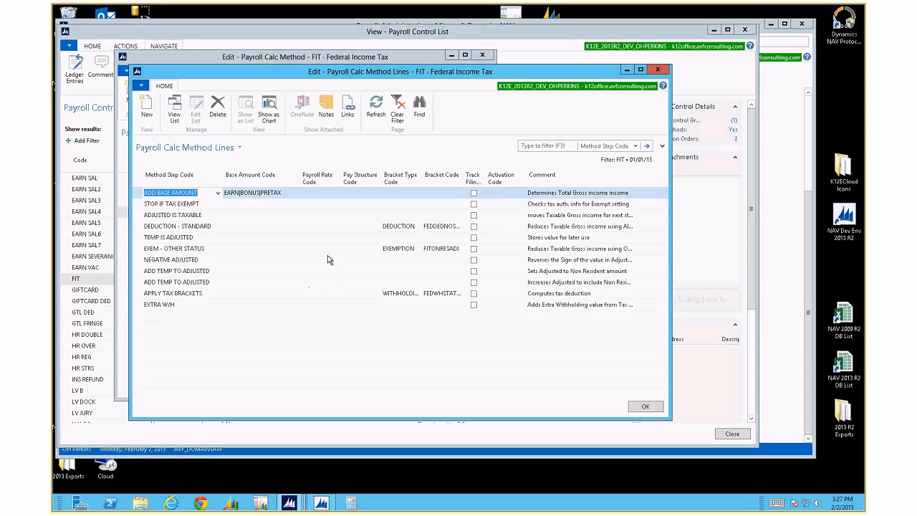
pyautogui.press('Escape')
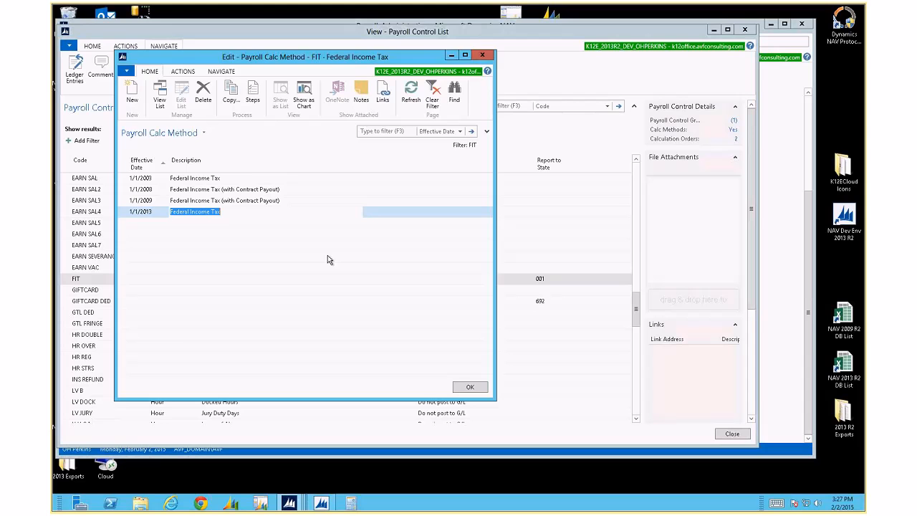
pyautogui.press('Escape')
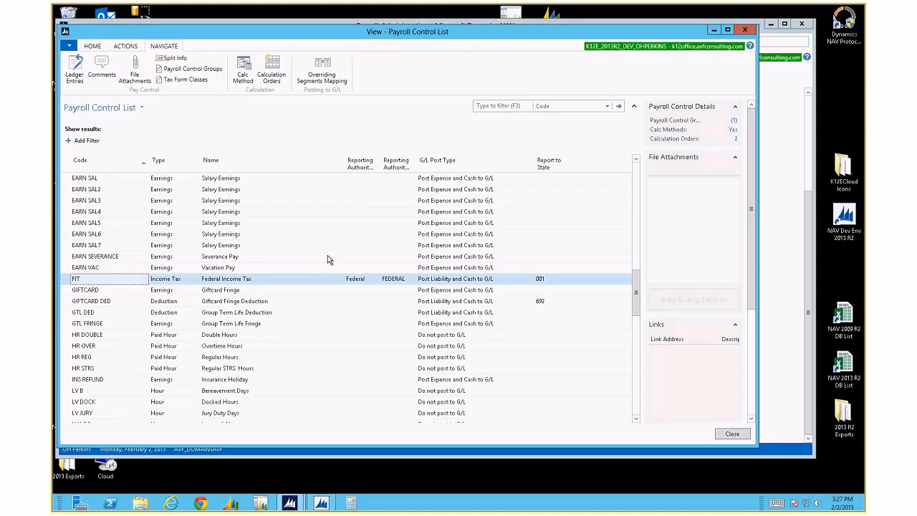
# Close the Payroll Control List and return to the Payroll Administration page
pyautogui.press('Escape')
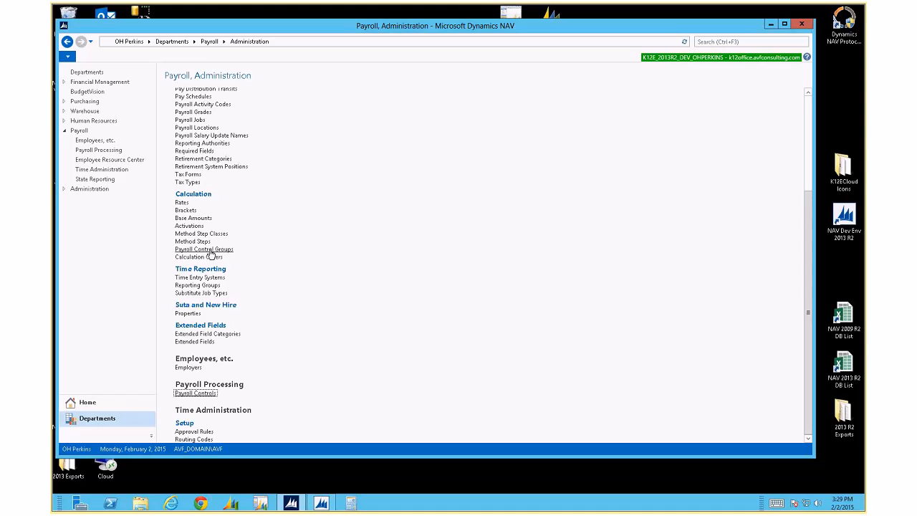
# Open Payroll Control Groups, enlarge its window, and select the AT MED, HISTORY and INS rows
pyautogui.click(210, 250)
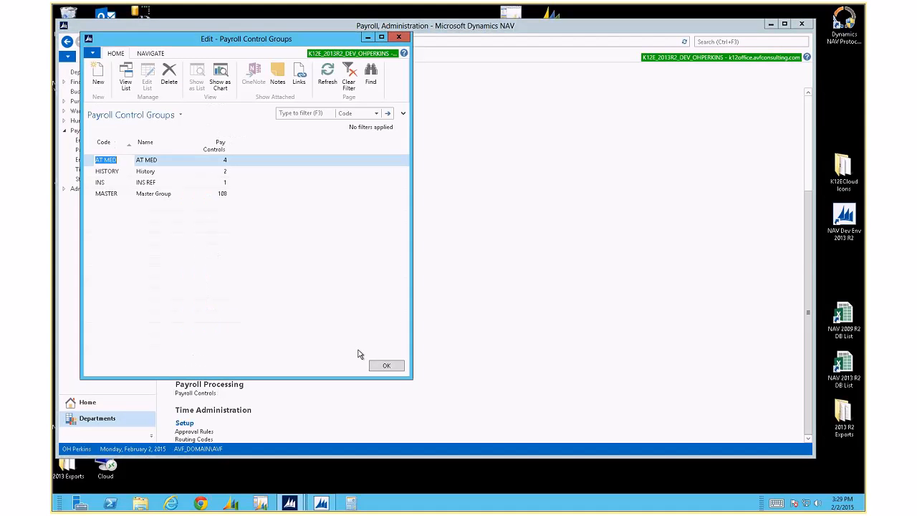
pyautogui.moveTo(408, 383); pyautogui.dragTo(512, 428)
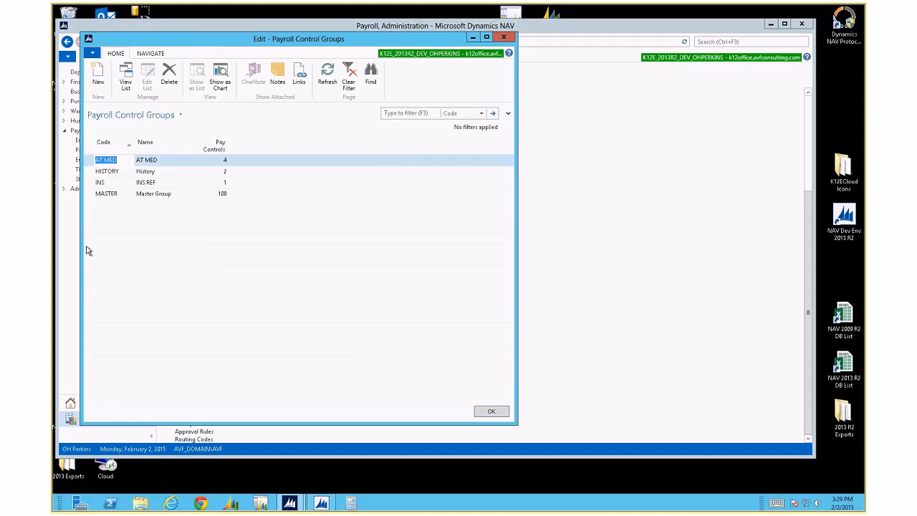
pyautogui.moveTo(91, 164); pyautogui.dragTo(91, 183)
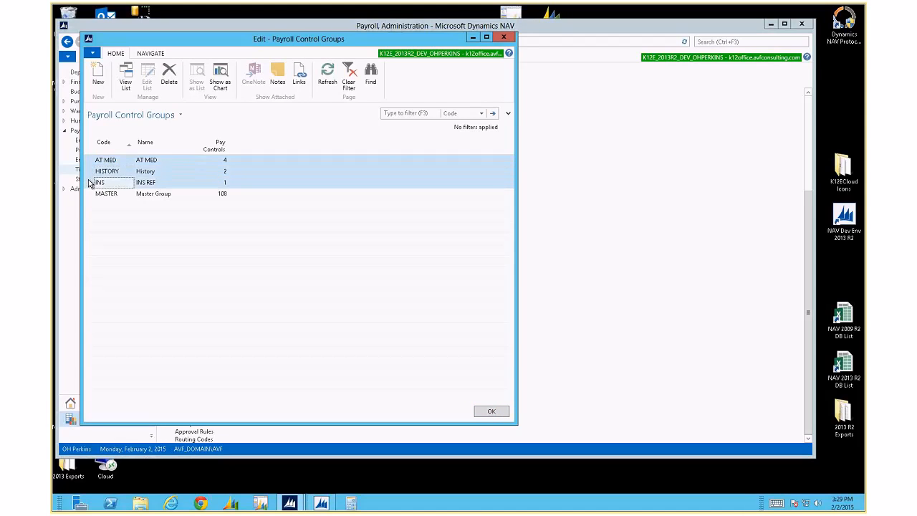
pyautogui.click(116, 162)
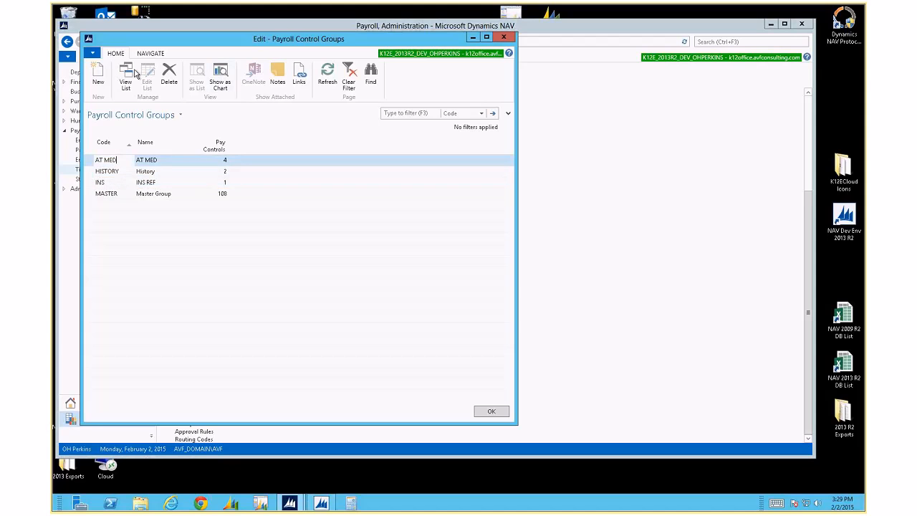
pyautogui.moveTo(89, 163); pyautogui.dragTo(91, 182)
# Delete the AT MED, HISTORY and INS groups so only MASTER, with 108 pay controls, remains
pyautogui.hotkey('ctrl', 'Delete')
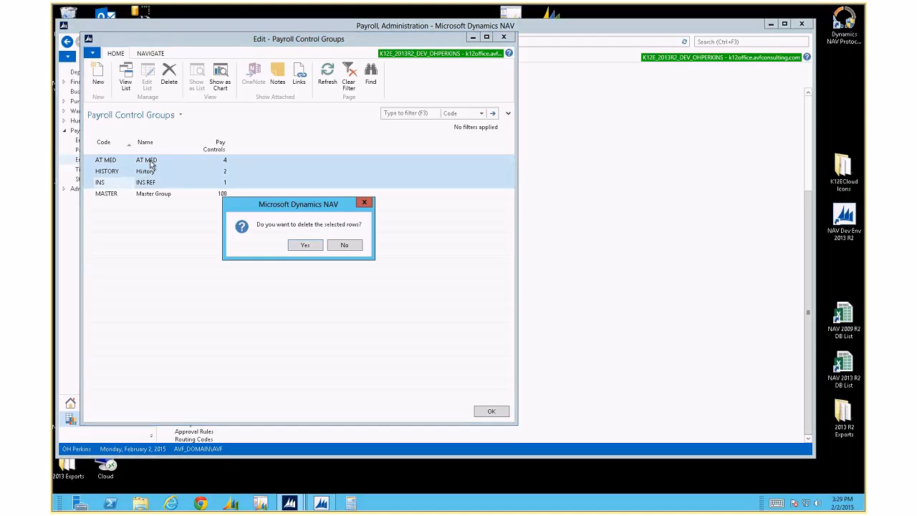
pyautogui.press('Return')
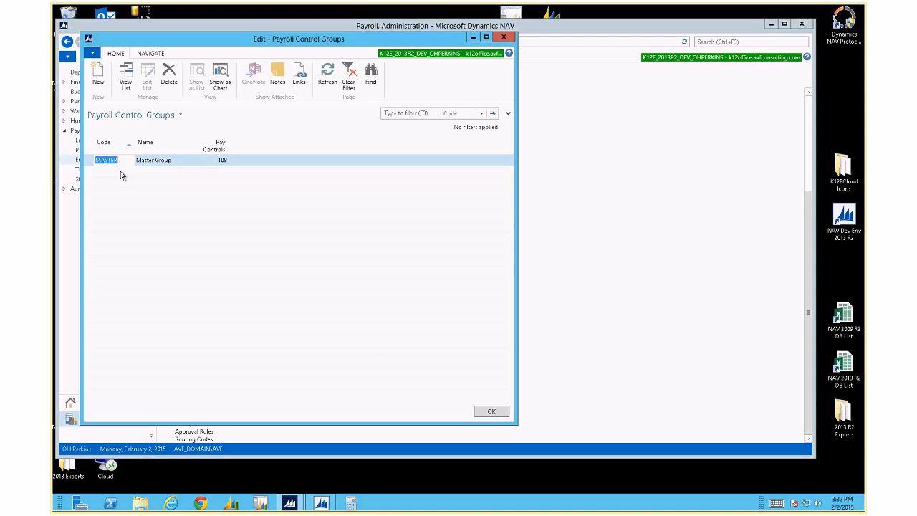
pyautogui.click(151, 53)
# Open MASTER's pay controls and widen the window and the code and name columns
pyautogui.click(100, 79)
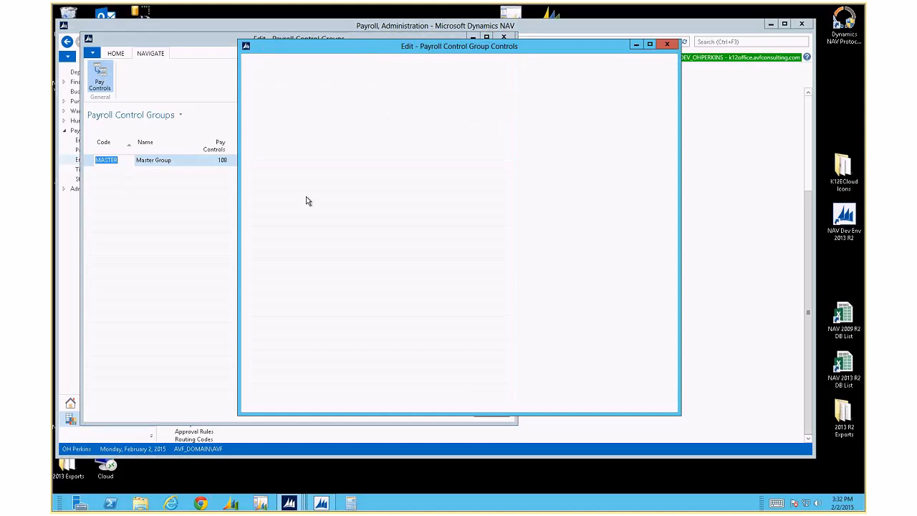
pyautogui.moveTo(361, 51); pyautogui.dragTo(202, 50)
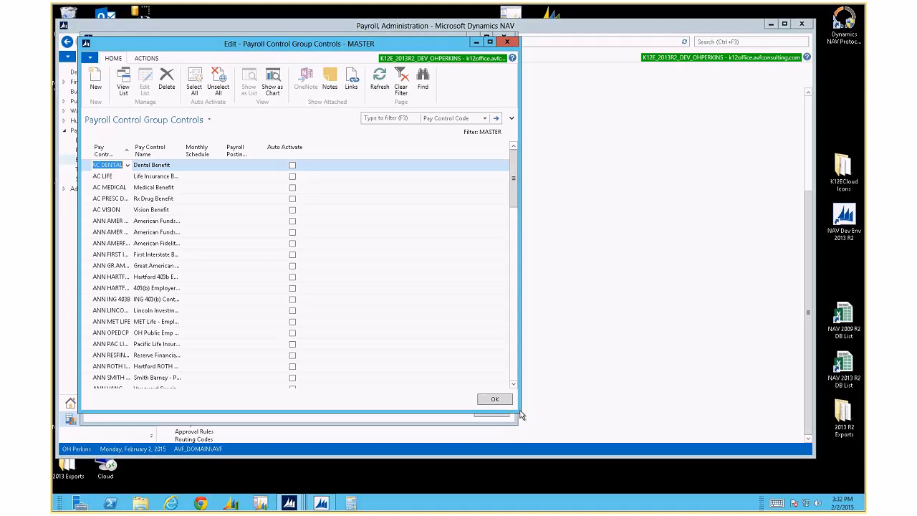
pyautogui.moveTo(521, 415); pyautogui.dragTo(610, 459)
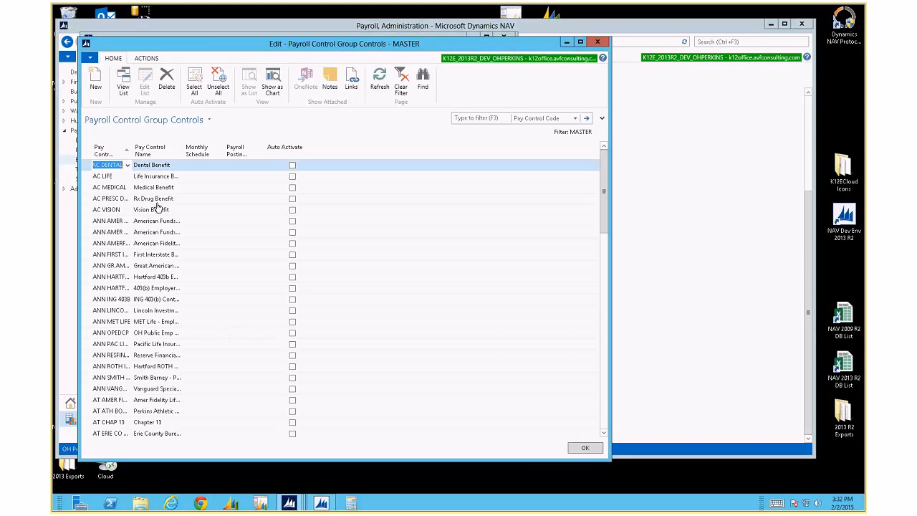
pyautogui.moveTo(131, 149); pyautogui.dragTo(149, 149)
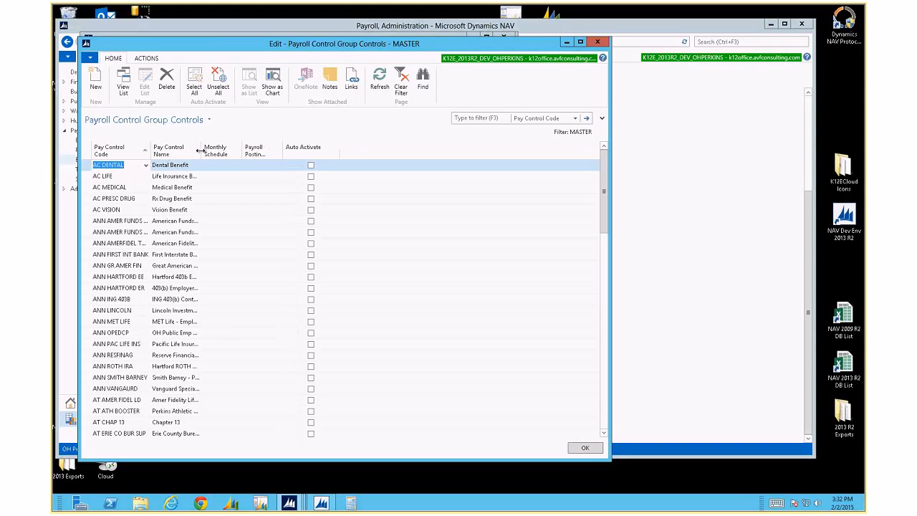
pyautogui.moveTo(234, 153); pyautogui.dragTo(276, 147)
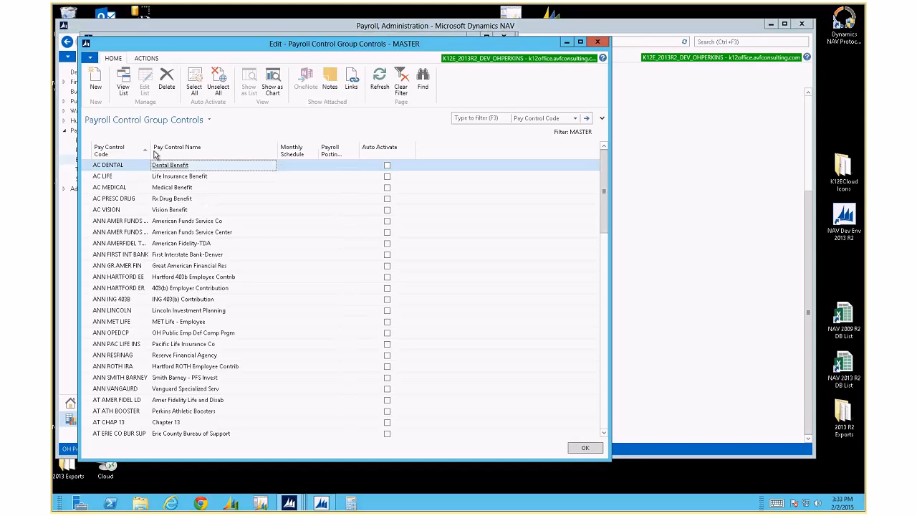
pyautogui.moveTo(152, 154); pyautogui.dragTo(187, 154)
pyautogui.scroll(-20, 208, 208)
pyautogui.scroll(-4, 155, 207)
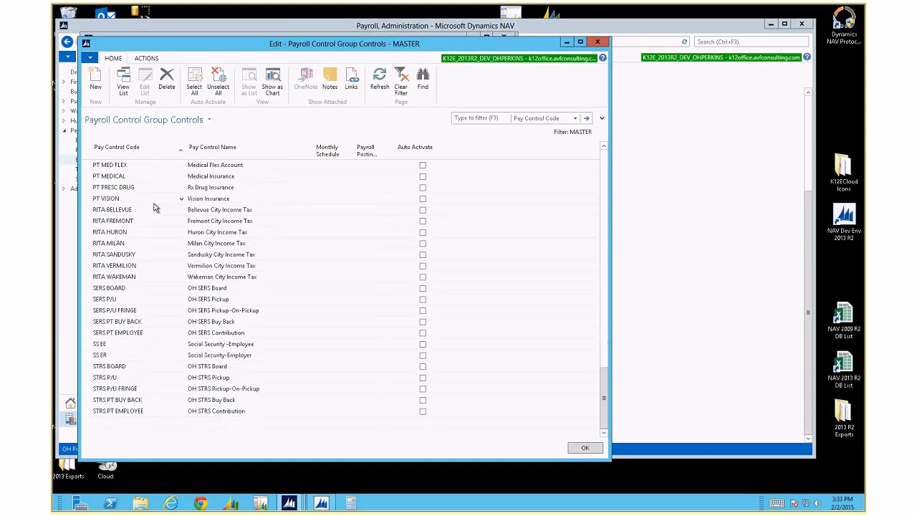
pyautogui.scroll(20, 156, 208)
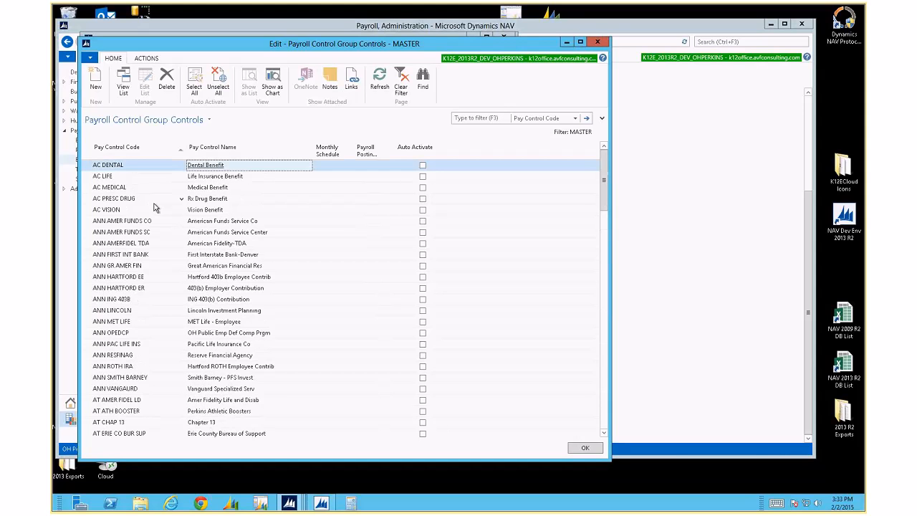
pyautogui.scroll(-2, 348, 178)
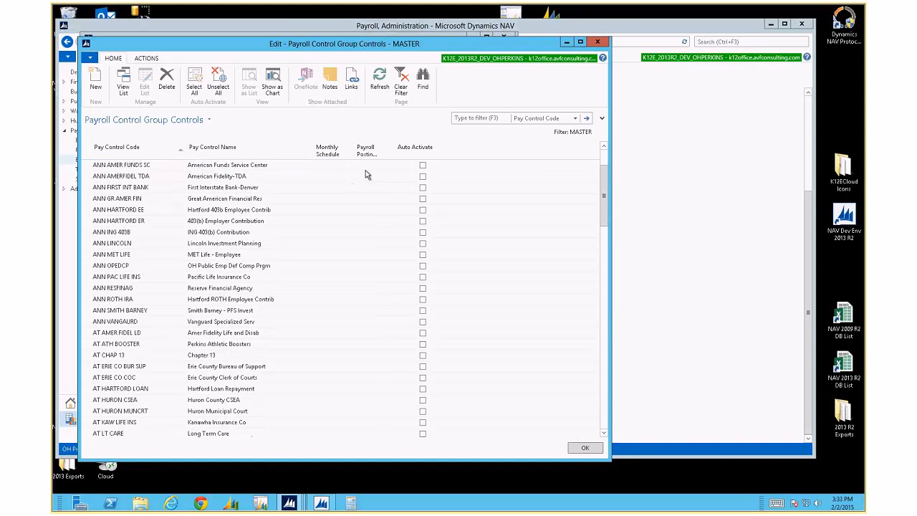
pyautogui.scroll(-2, 173, 209)
pyautogui.scroll(1, 173, 213)
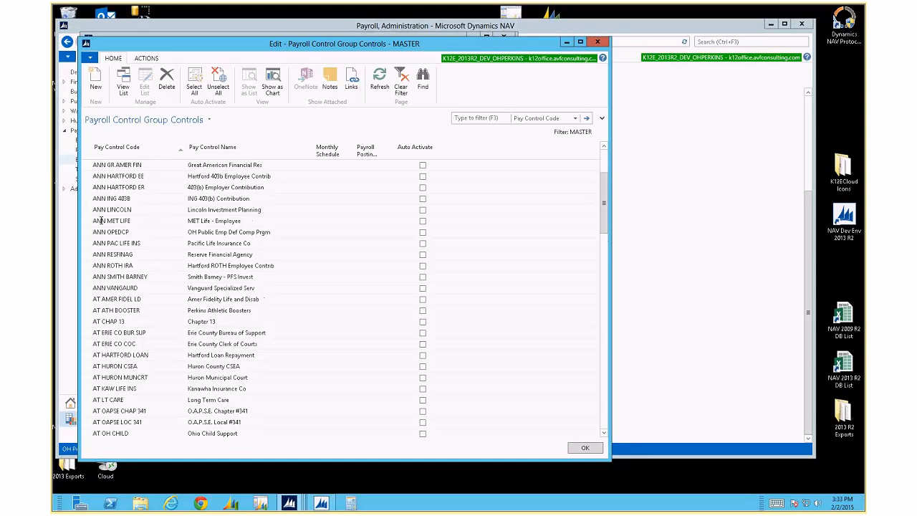
# Copy the ANN MET LIFE row, then delete it from the MASTER group
pyautogui.click(127, 219)
pyautogui.click(126, 218)
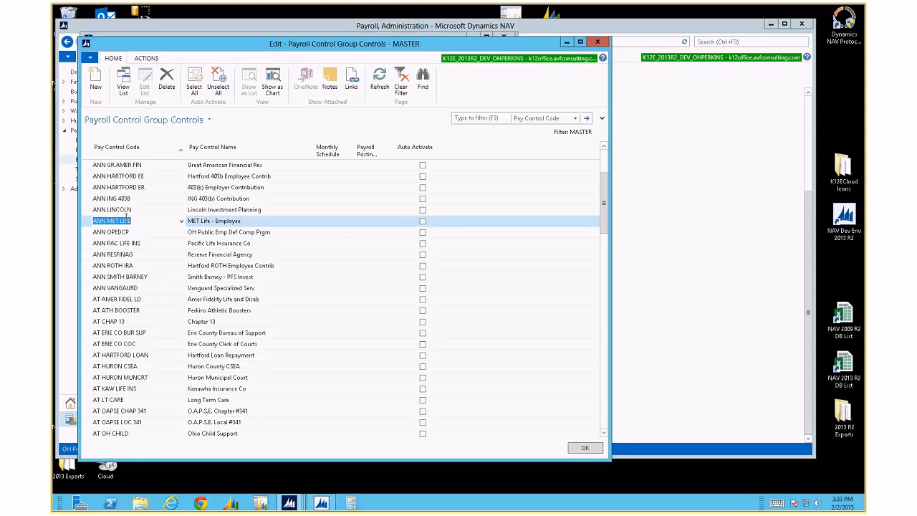
pyautogui.press('Down')
pyautogui.press('Up')
pyautogui.hotkey('ctrl', 'Delete')
pyautogui.press('Return')
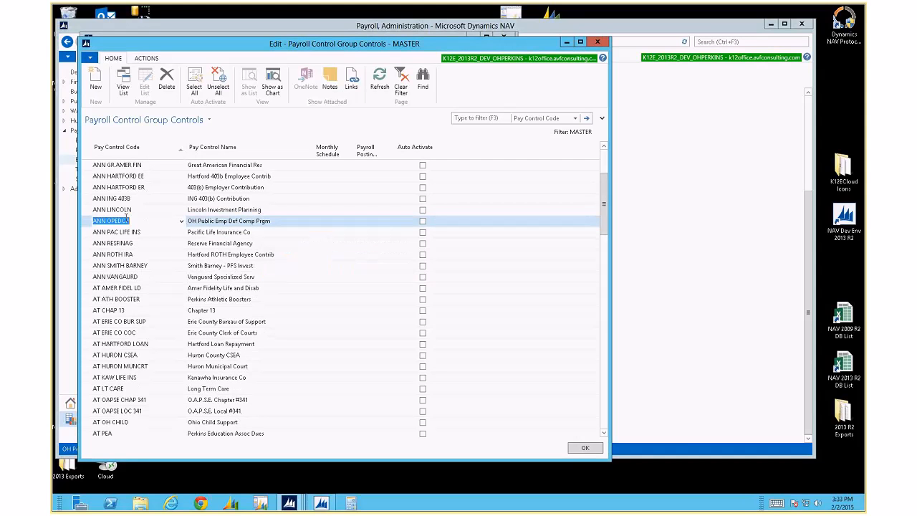
# Paste ANN MET LIFE as a new MASTER row, clearing Monthly Schedule and the GLP STRAT posting group
pyautogui.click(97, 81)
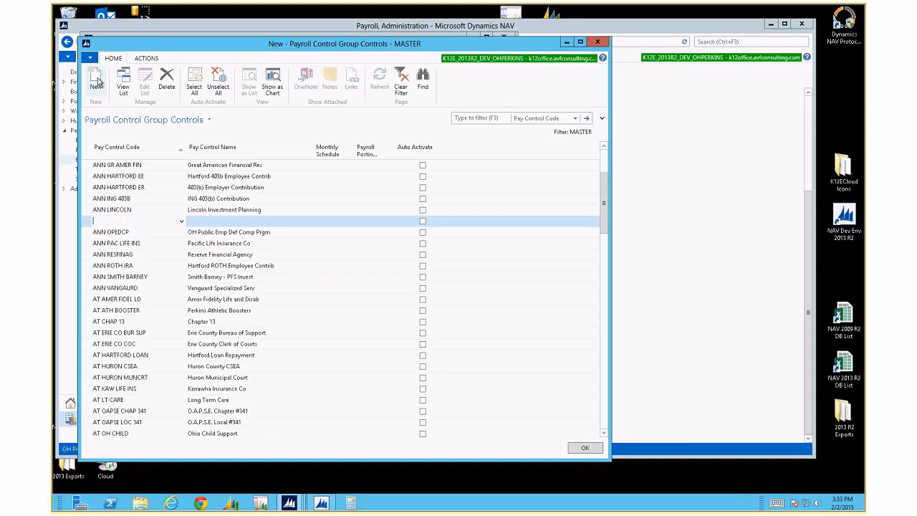
pyautogui.write('ANN MET LIFE\tMET Life - Employee\tPay Period\tGLP STRAT')
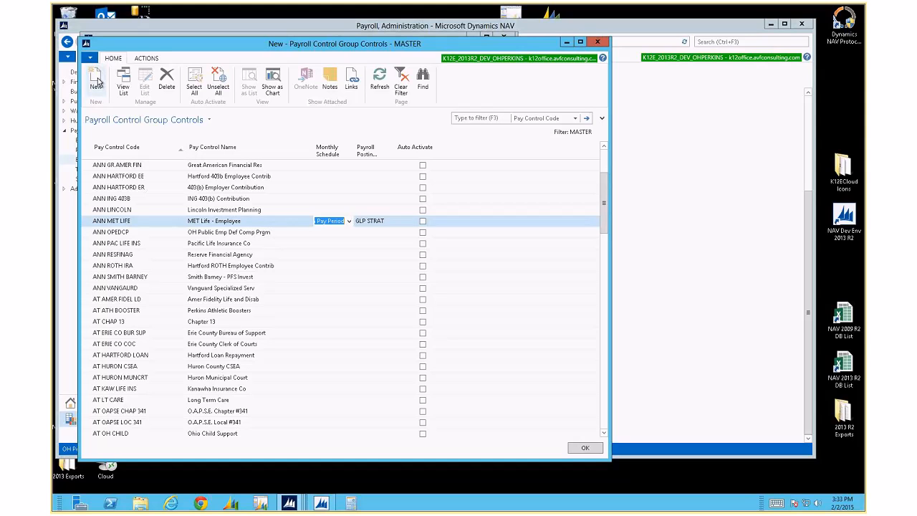
pyautogui.press('Delete')
pyautogui.press('Tab')
pyautogui.press('Delete')
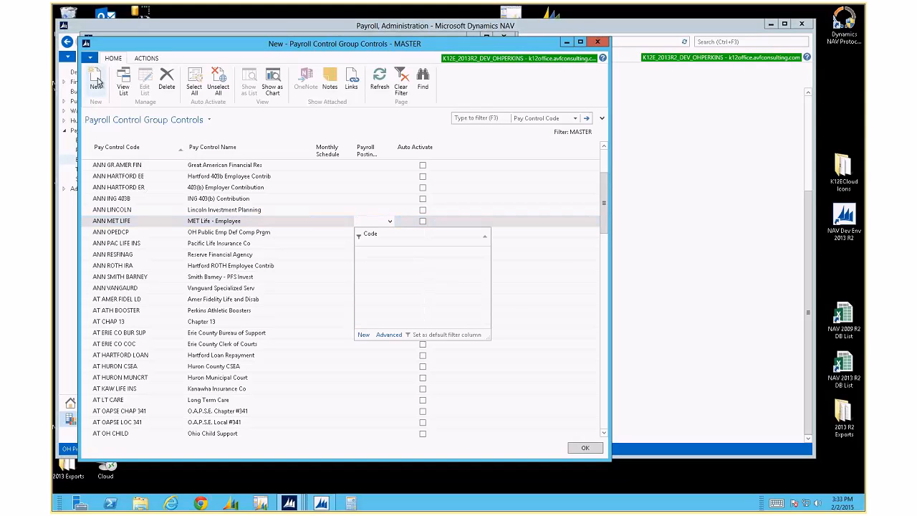
pyautogui.press('Escape')
pyautogui.press('Down')
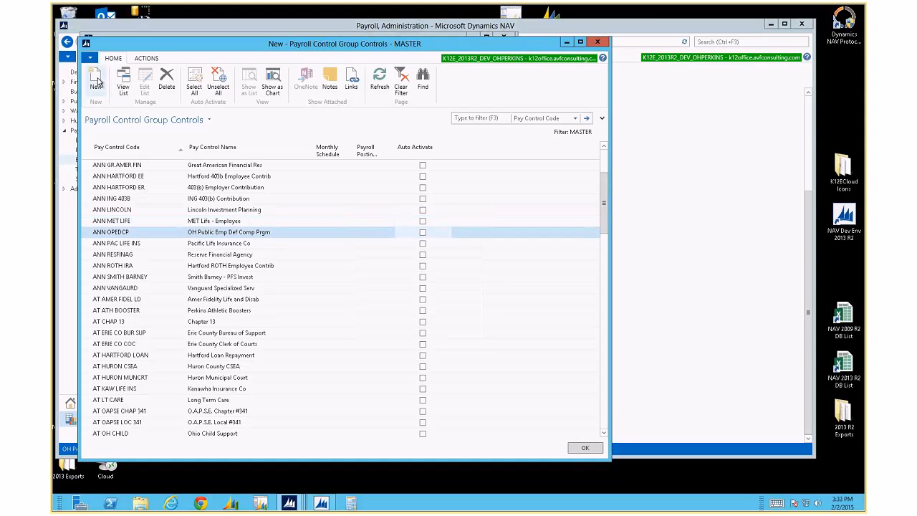
pyautogui.press('Up')
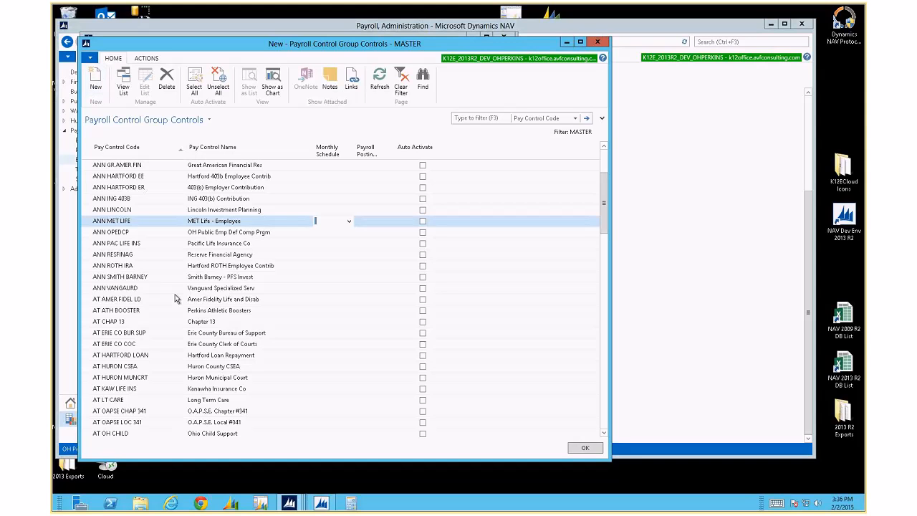
pyautogui.click(241, 276)
pyautogui.click(558, 118)
pyautogui.click(546, 172)
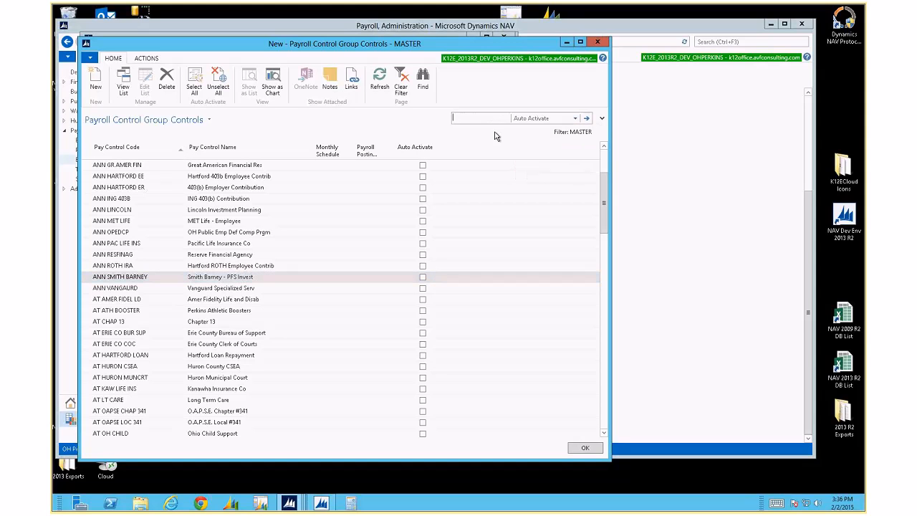
pyautogui.write('Yes')
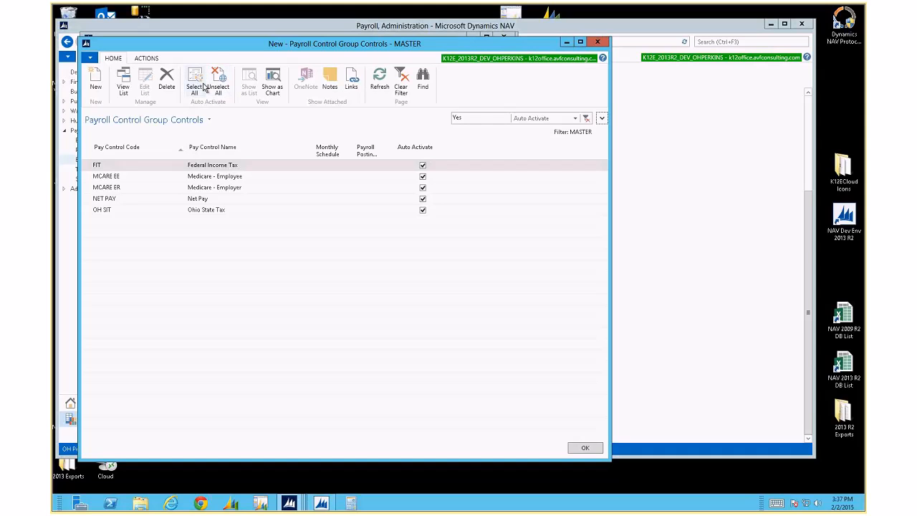
pyautogui.click(586, 118)
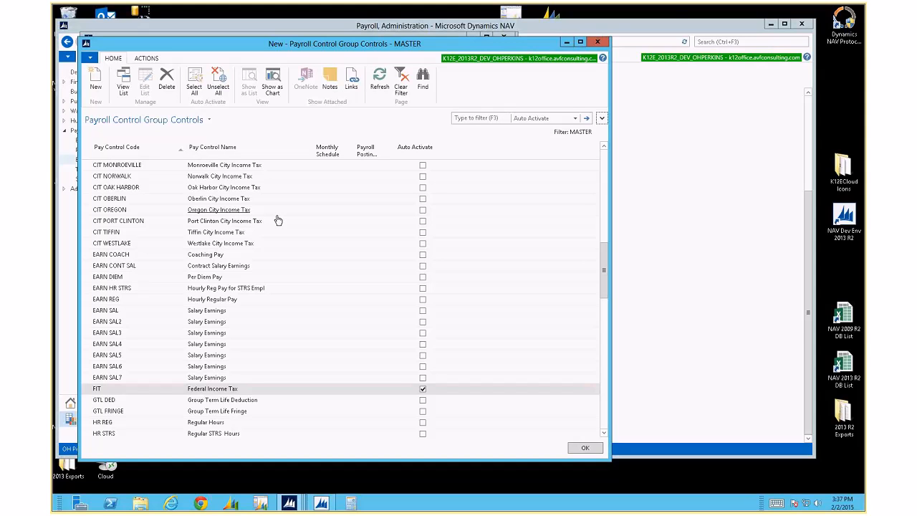
pyautogui.moveTo(528, 6)
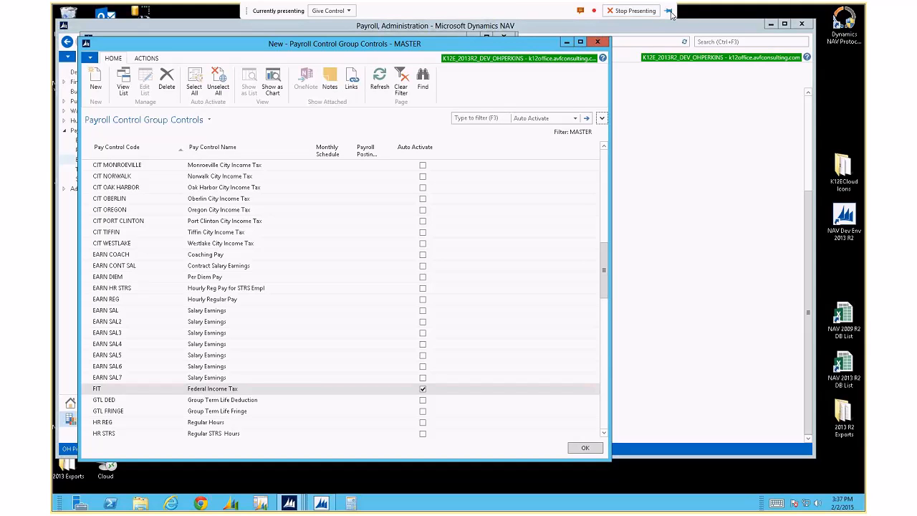
pyautogui.click(600, 12)
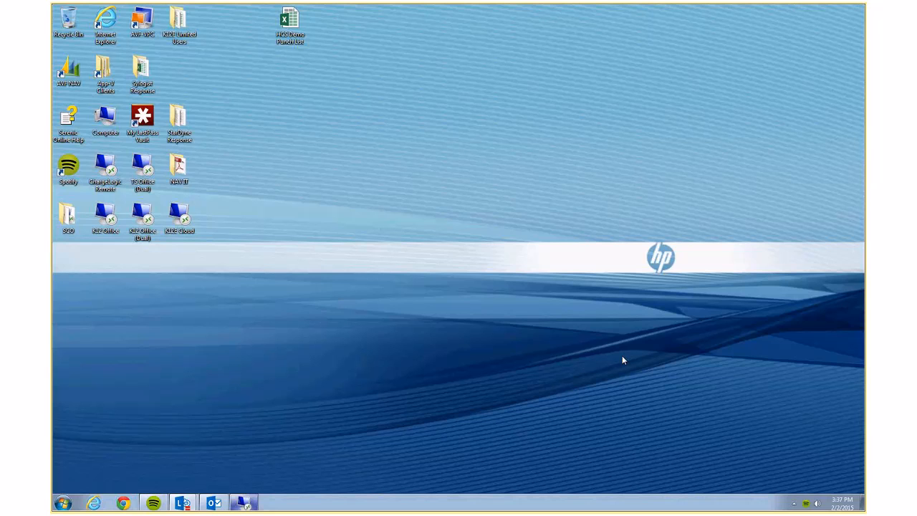
pyautogui.click(245, 503)
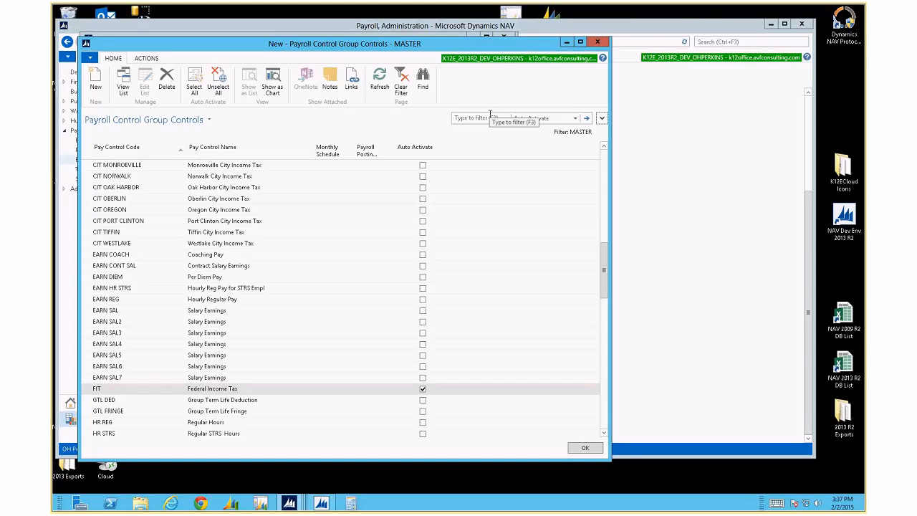
# Close the group windows and confirm in Payroll Setup Defaults that MASTER is the default control group
pyautogui.click(601, 44)
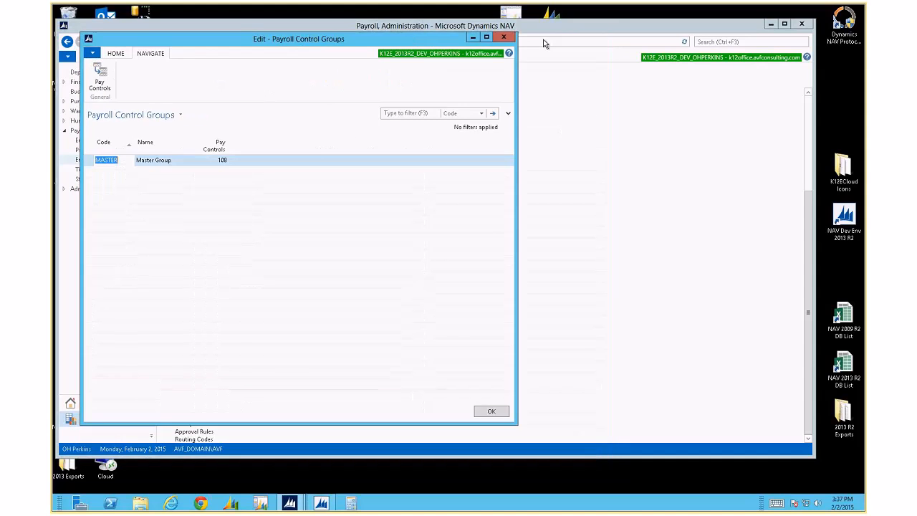
pyautogui.click(512, 43)
pyautogui.scroll(5, 282, 107)
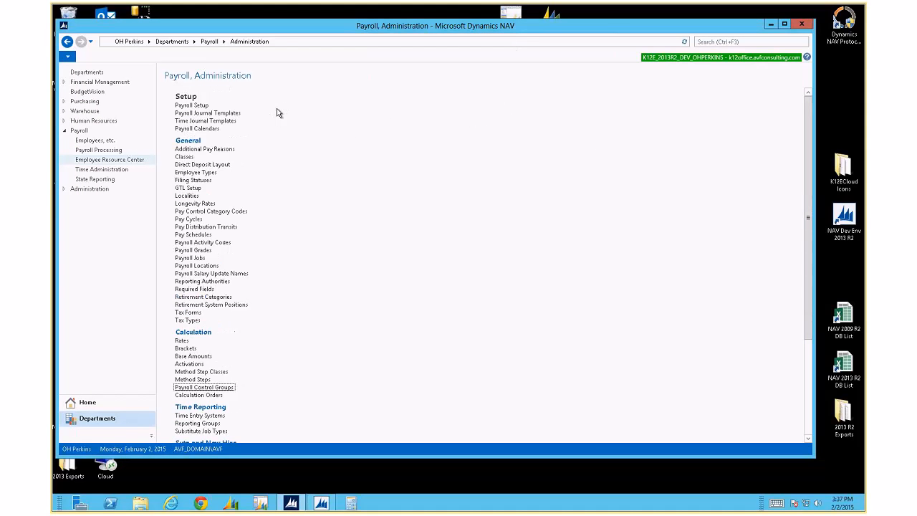
pyautogui.click(187, 105)
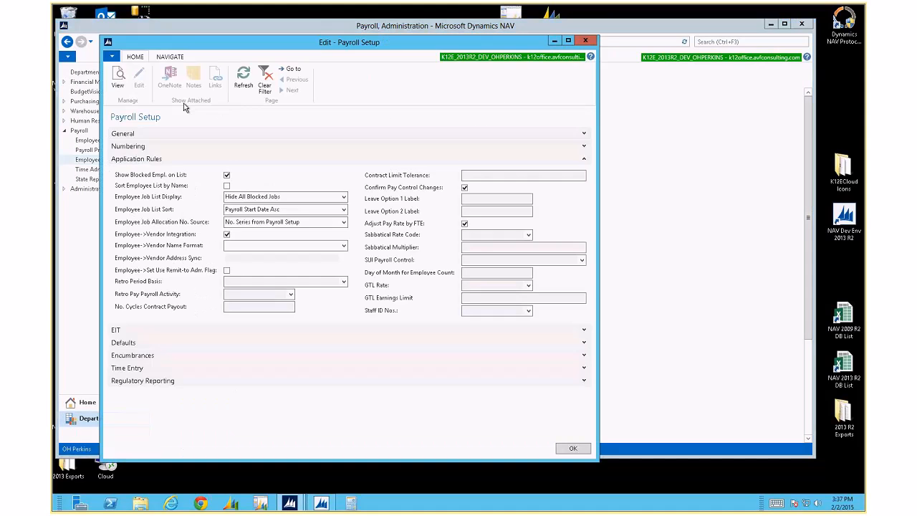
pyautogui.click(239, 349)
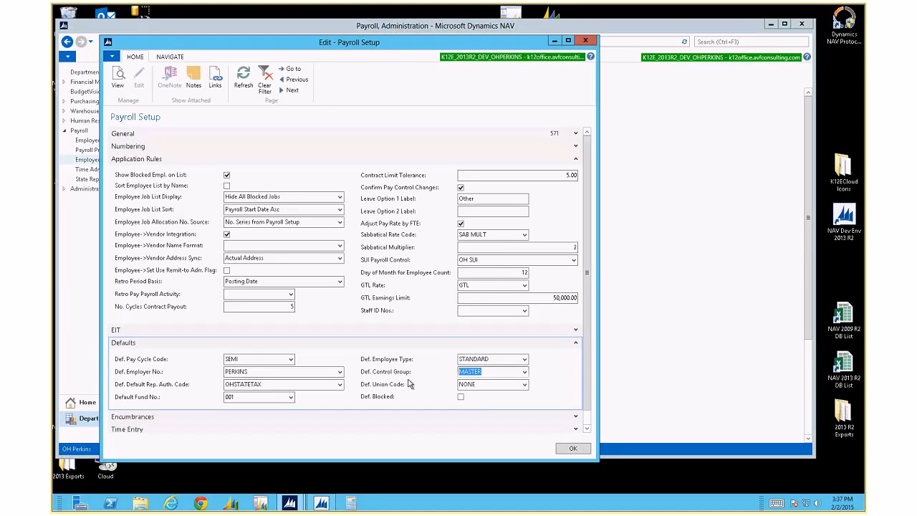
pyautogui.click(586, 450)
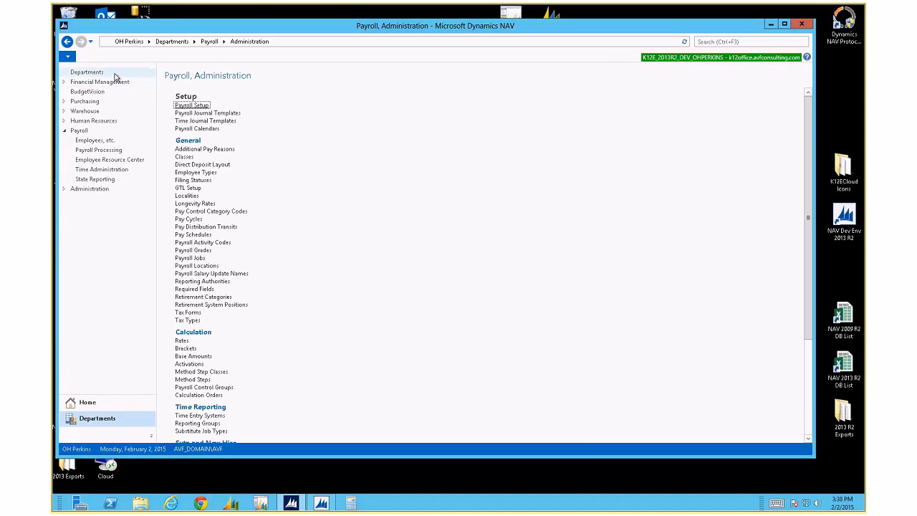
pyautogui.click(68, 41)
# Create a new employee in the Employees list and enter the employee's first and last name
pyautogui.click(232, 106)
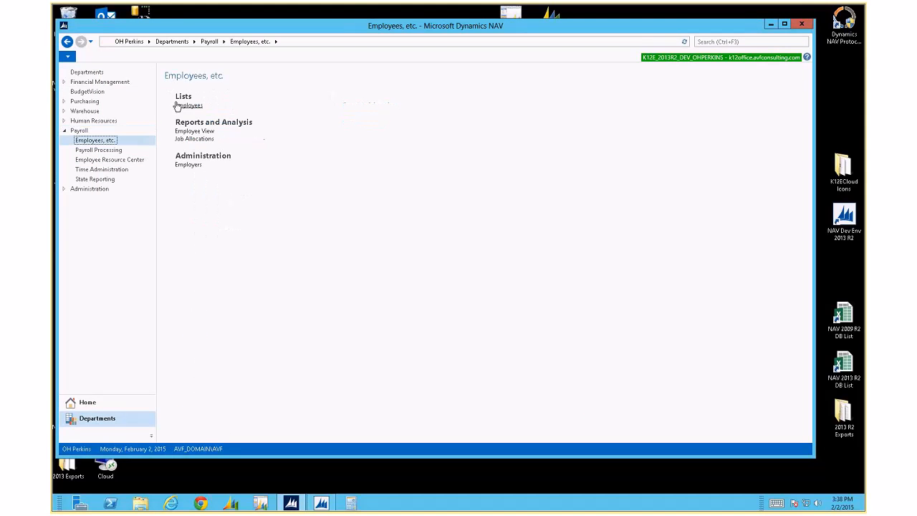
pyautogui.click(188, 105)
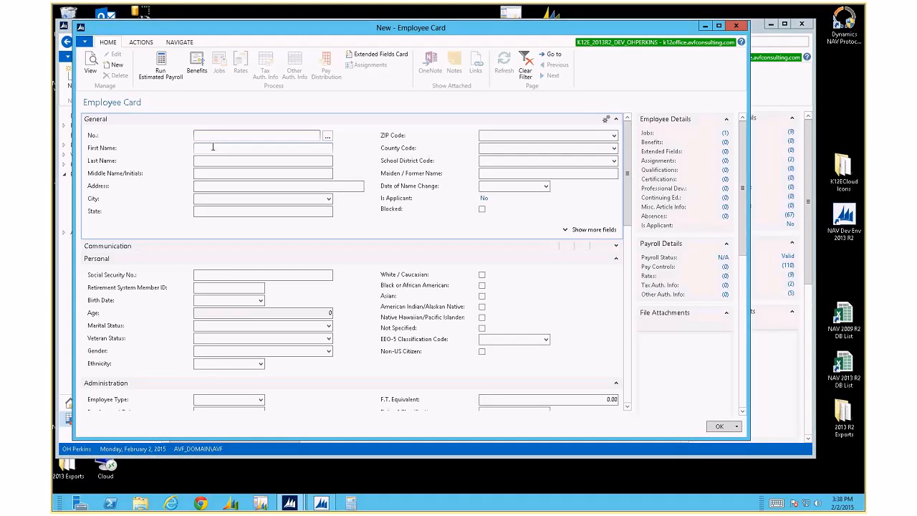
pyautogui.click(213, 147)
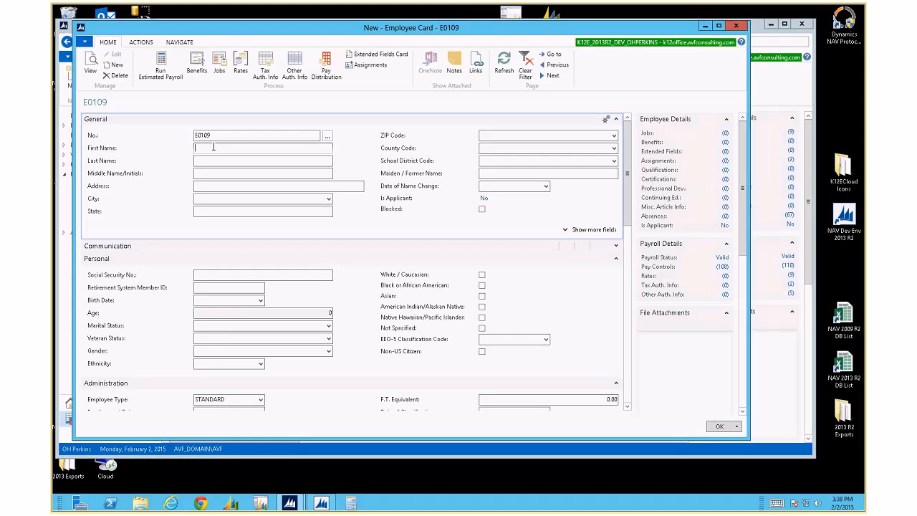
pyautogui.press('Tab')
pyautogui.write('as')
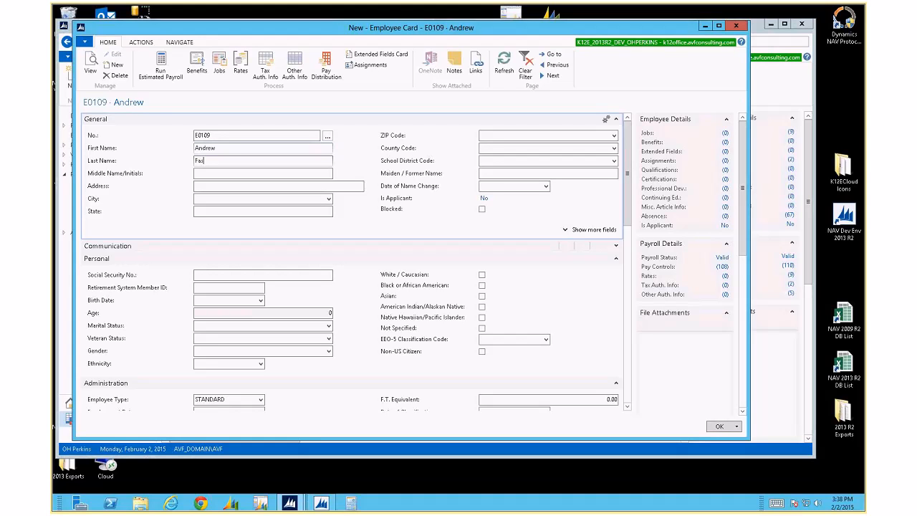
pyautogui.write('s')
pyautogui.press('Tab')
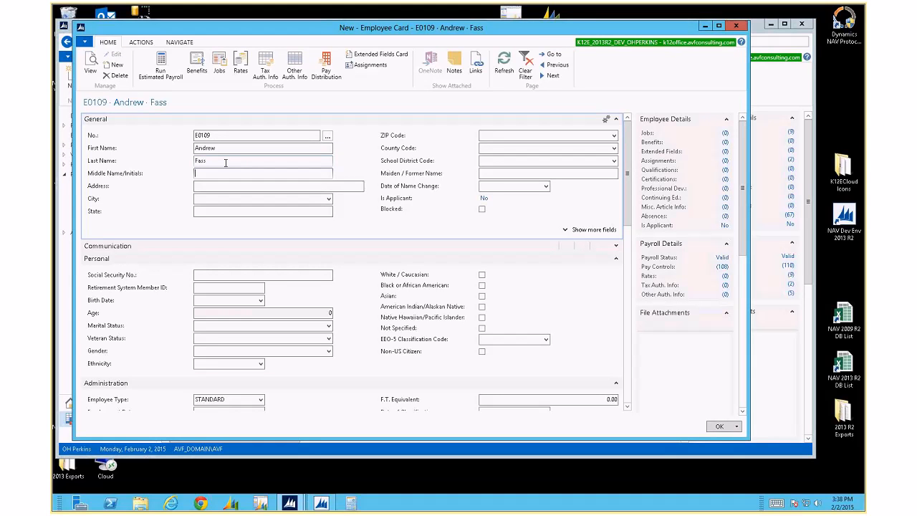
pyautogui.click(172, 46)
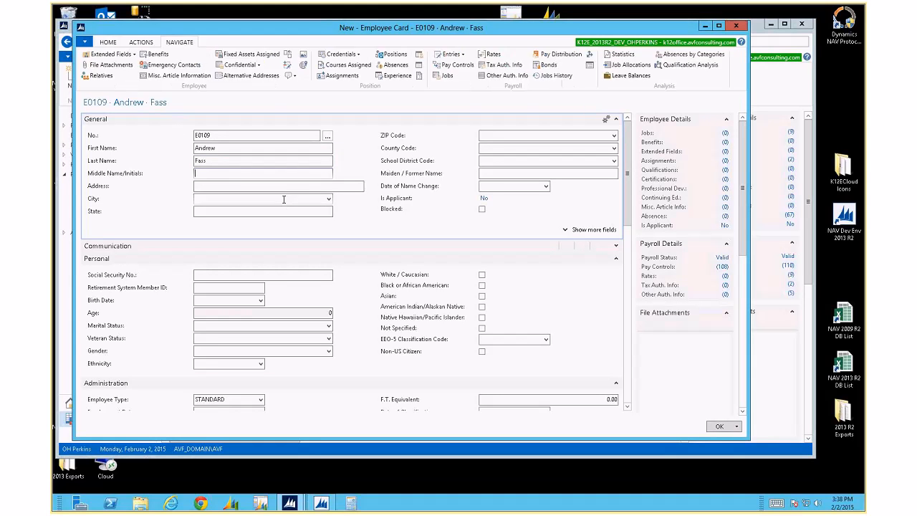
# Review the new employee's payroll controls, then open that employee's Employee Rates
pyautogui.click(458, 66)
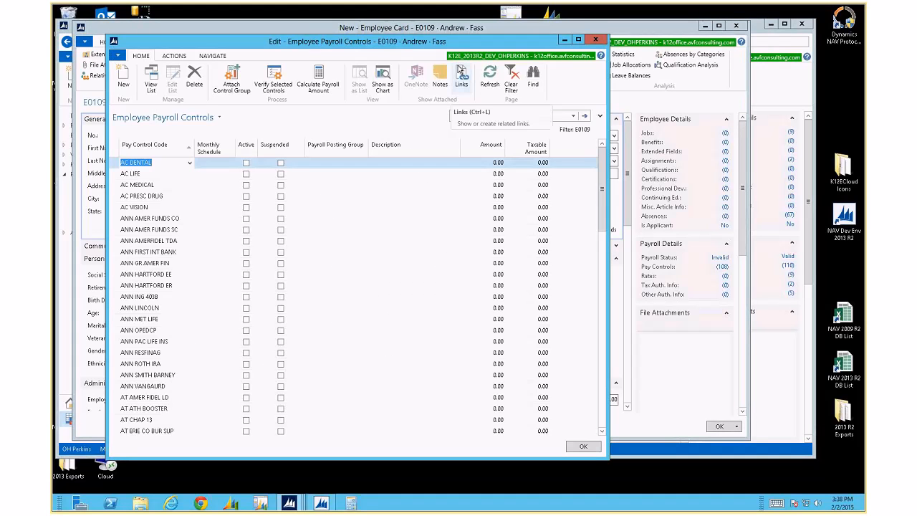
pyautogui.scroll(-20, 247, 239)
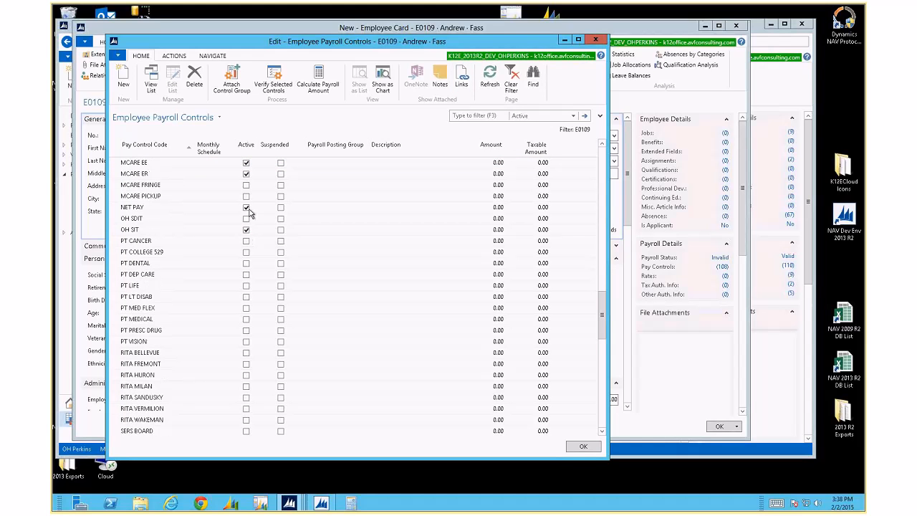
pyautogui.click(599, 40)
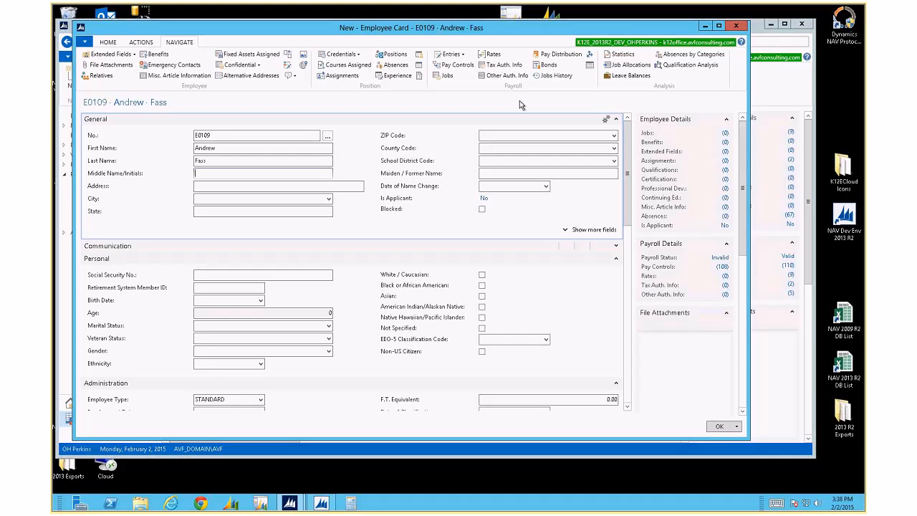
pyautogui.click(108, 42)
pyautogui.click(241, 57)
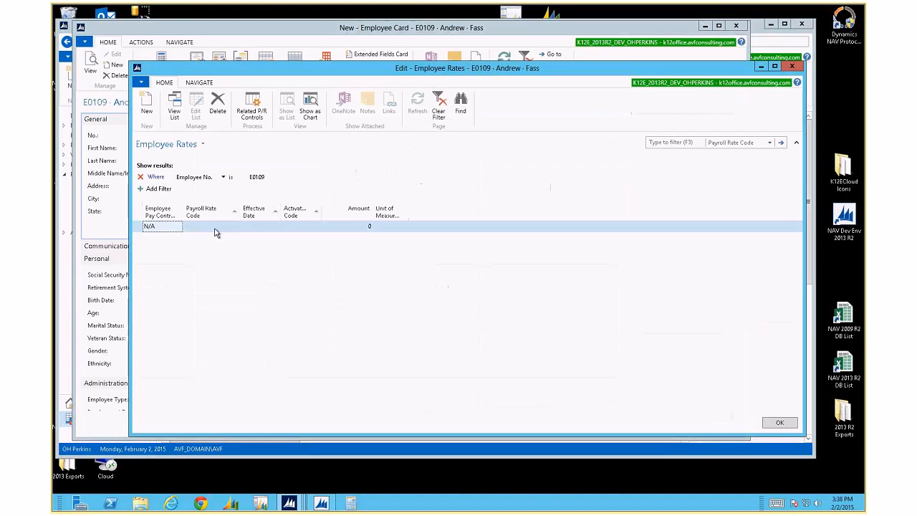
# Add an AFLAC rate line with amount 10 and close Employee Rates to save it
pyautogui.click(215, 227)
pyautogui.click(235, 227)
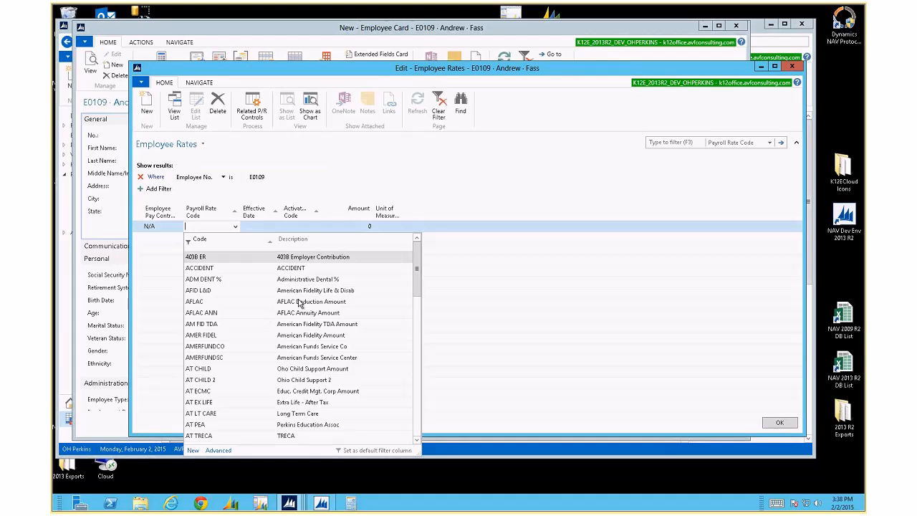
pyautogui.click(216, 302)
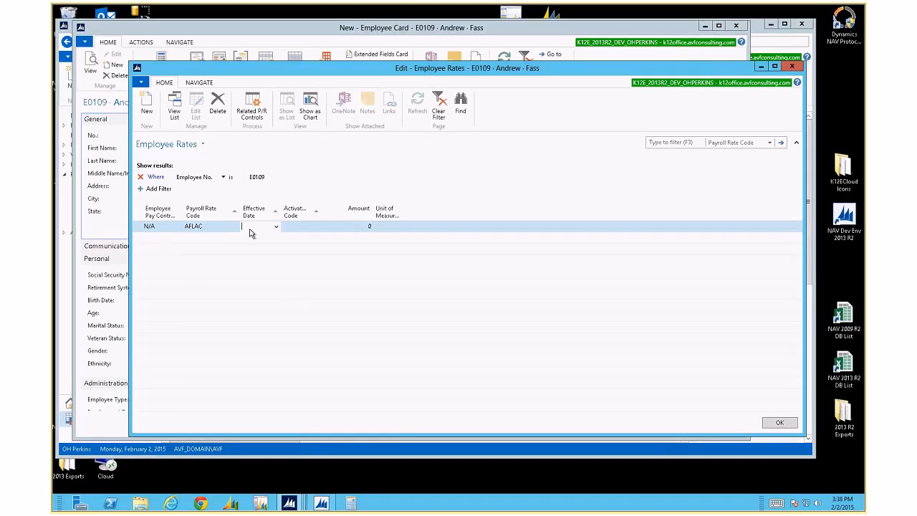
pyautogui.press('Tab')
pyautogui.press('Tab')
pyautogui.write('10')
pyautogui.press('Down')
pyautogui.press('Up')
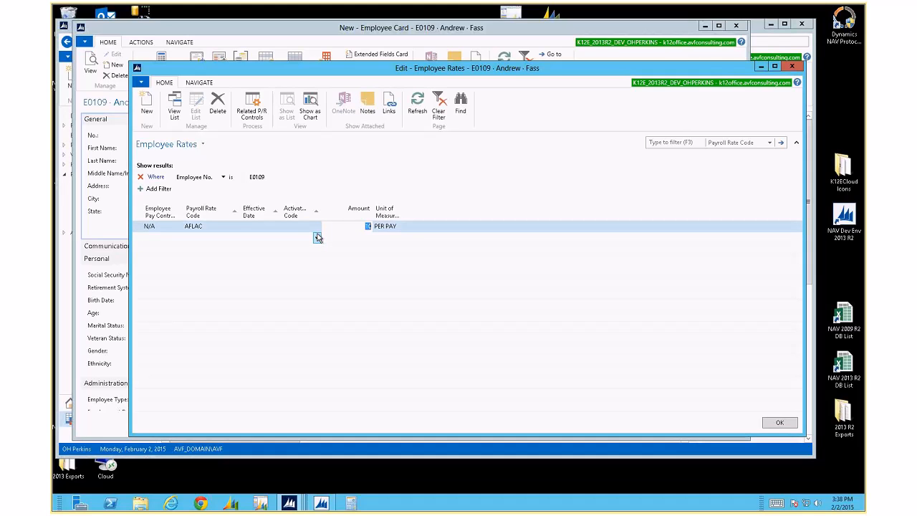
pyautogui.hotkey('shift', 'Tab')
pyautogui.hotkey('shift', 'Tab')
pyautogui.hotkey('shift', 'Tab')
pyautogui.hotkey('shift', 'Tab')
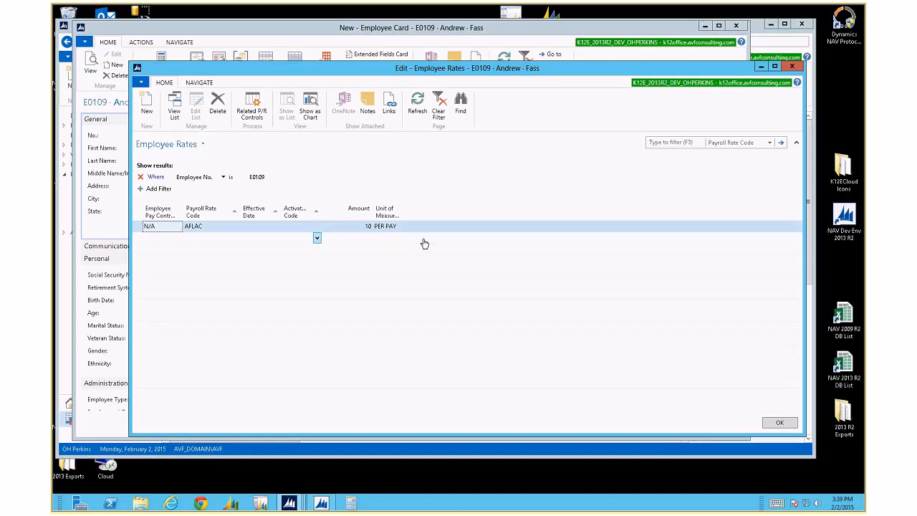
pyautogui.click(779, 422)
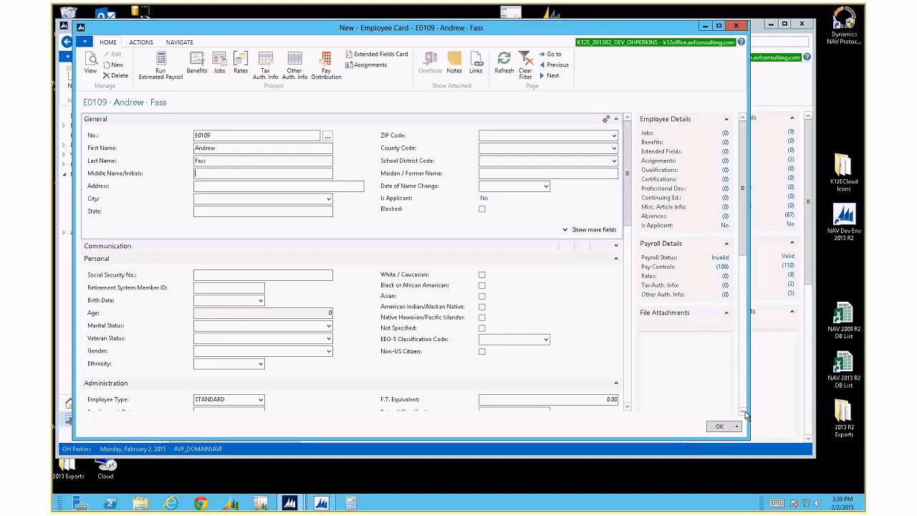
# Change the rate line's code from AFLAC to ELECTRIC, confirming the rename
pyautogui.click(241, 70)
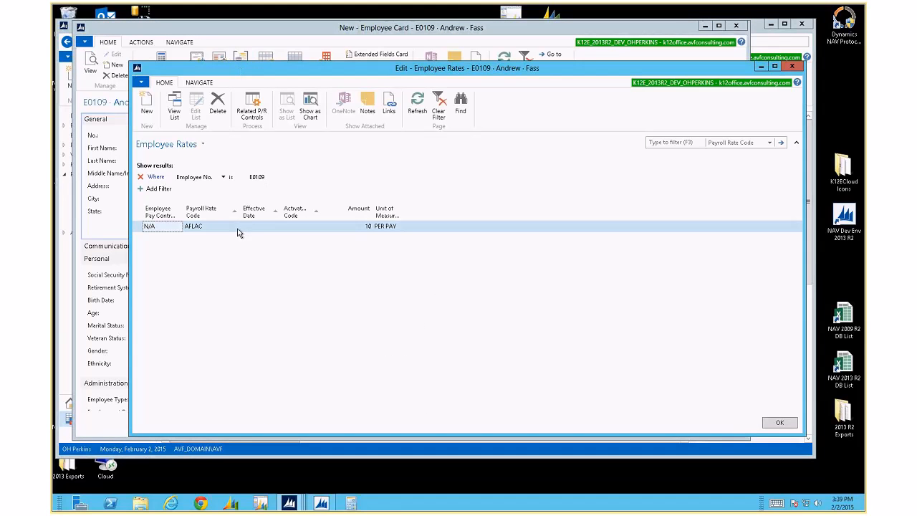
pyautogui.click(216, 227)
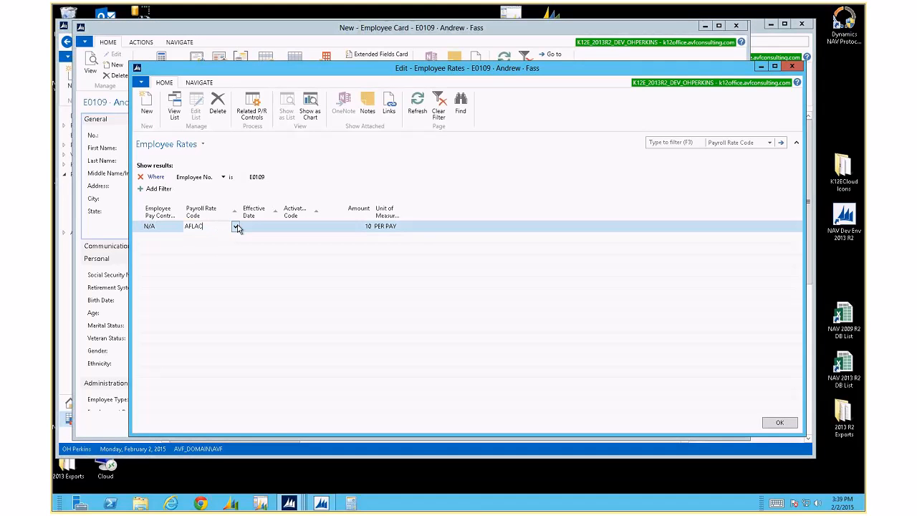
pyautogui.click(236, 226)
pyautogui.scroll(-12, 231, 344)
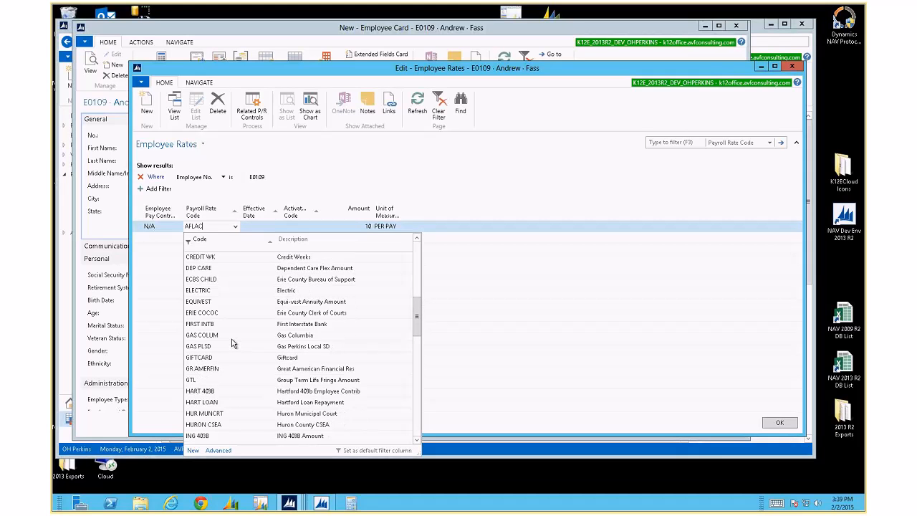
pyautogui.click(217, 290)
pyautogui.press('Tab')
pyautogui.press('Tab')
pyautogui.press('Tab')
pyautogui.press('Tab')
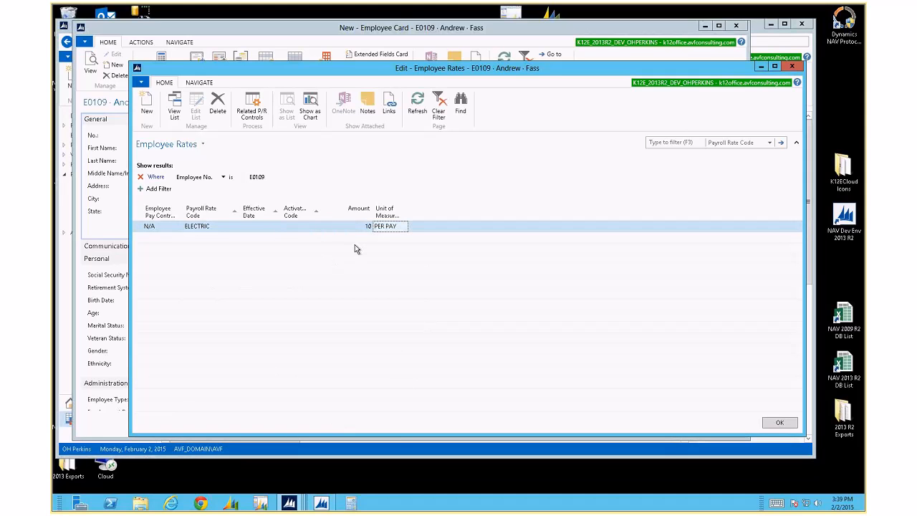
pyautogui.press('Tab')
pyautogui.click(468, 267)
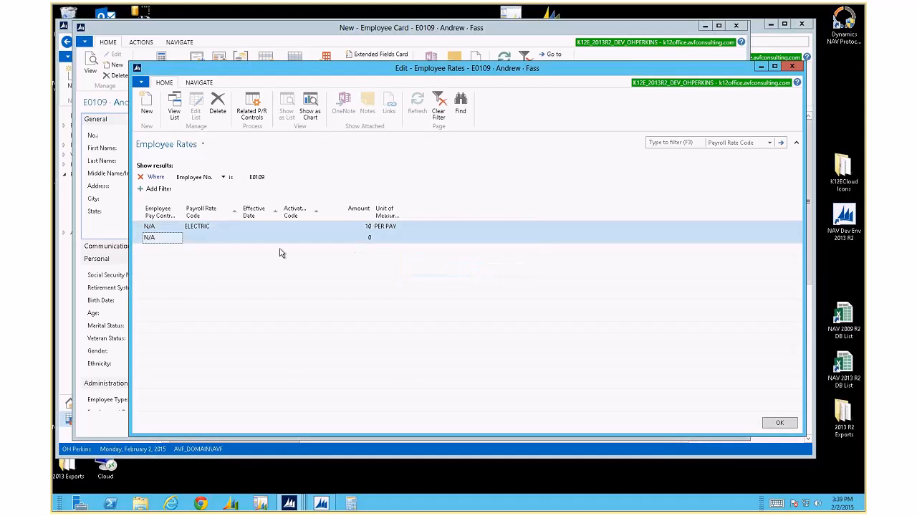
pyautogui.click(229, 227)
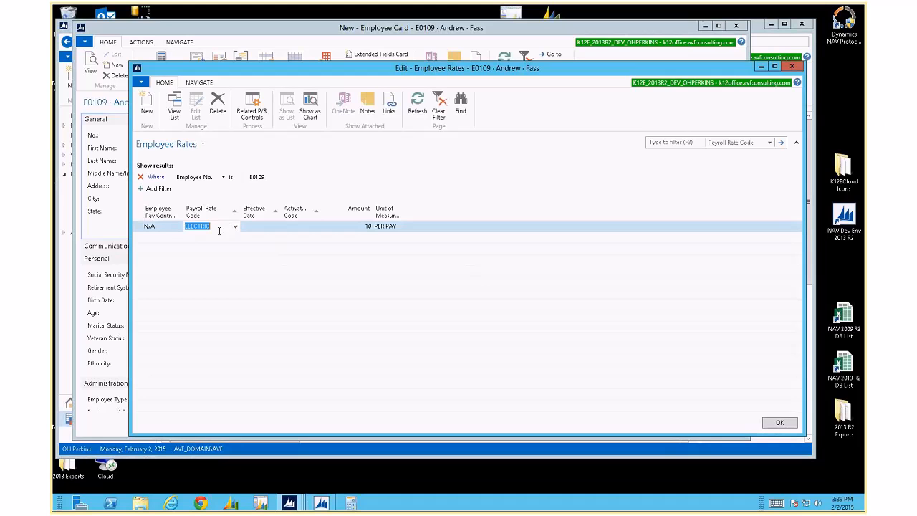
pyautogui.click(166, 229)
pyautogui.press('Down')
pyautogui.press('Up')
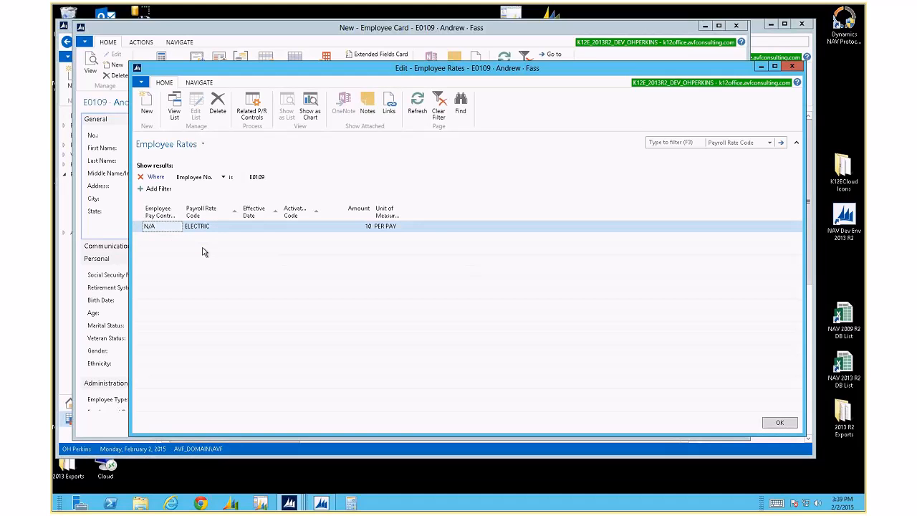
pyautogui.press('Escape')
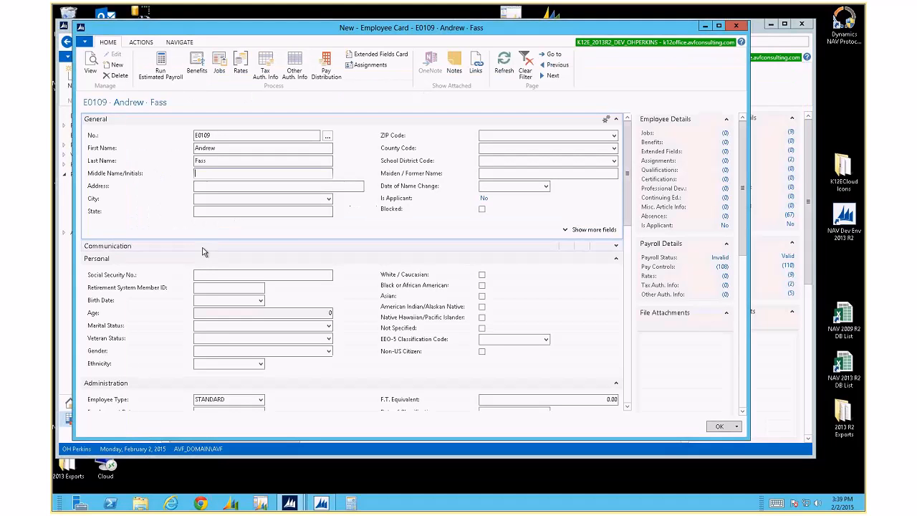
# Check the related payroll controls, then change the rate code to AT PEA and confirm the rename
pyautogui.click(240, 69)
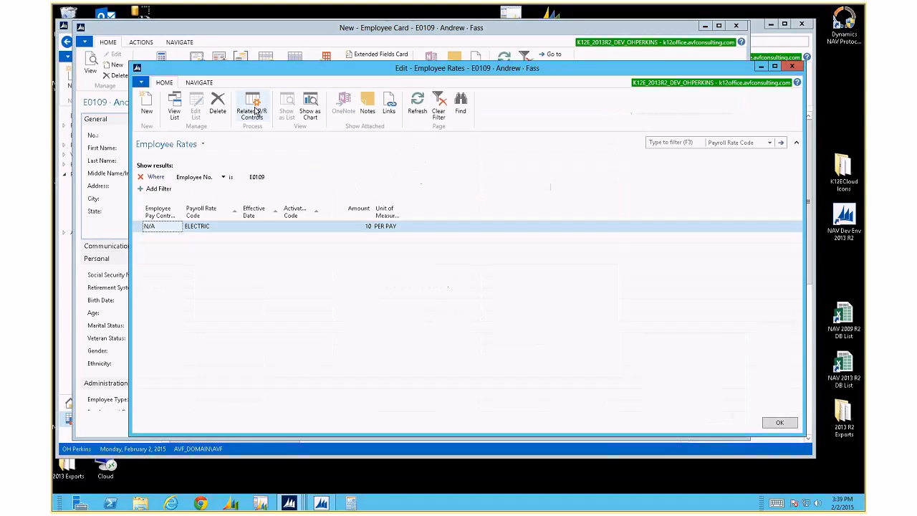
pyautogui.click(254, 107)
pyautogui.press('Escape')
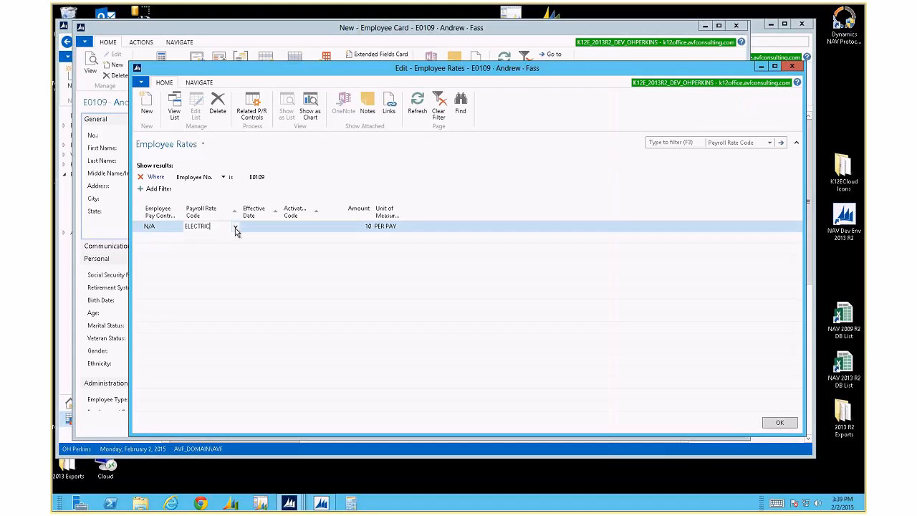
pyautogui.click(235, 226)
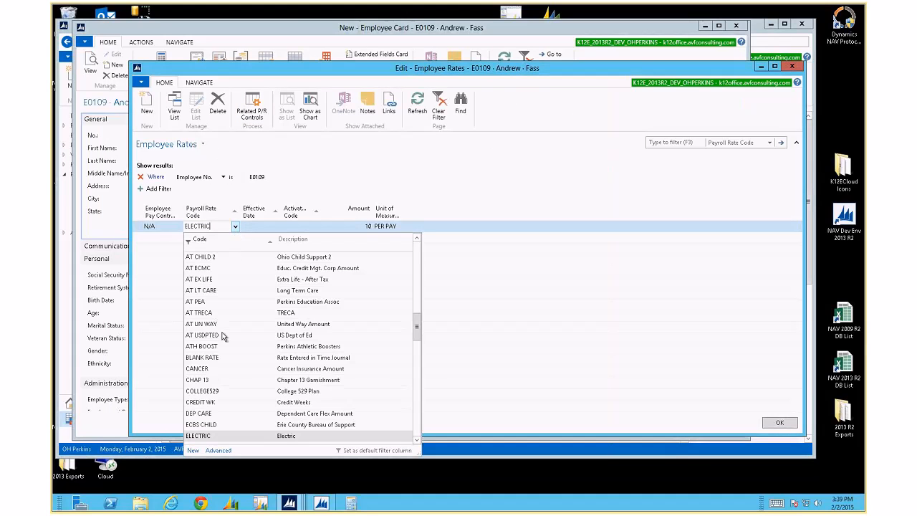
pyautogui.click(207, 302)
pyautogui.press('Tab')
pyautogui.press('Tab')
pyautogui.press('Tab')
pyautogui.press('Tab')
pyautogui.press('Tab')
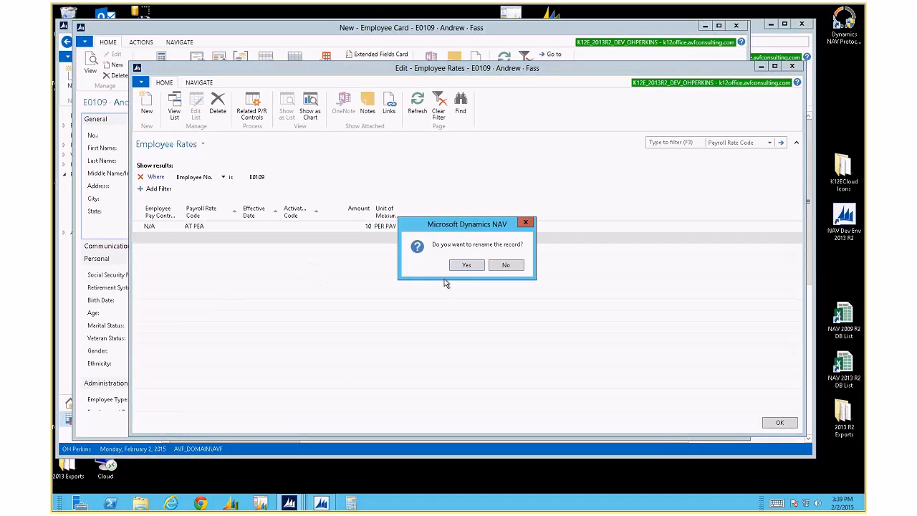
pyautogui.click(469, 265)
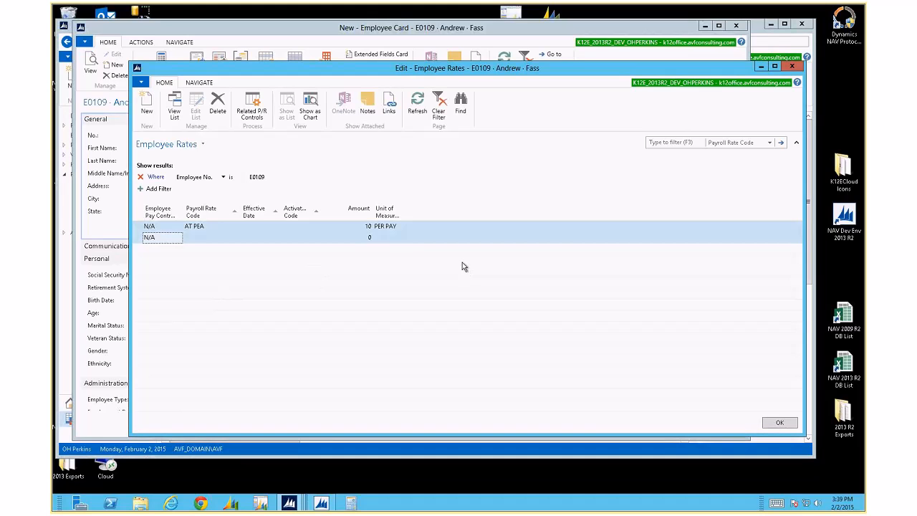
pyautogui.press('Up')
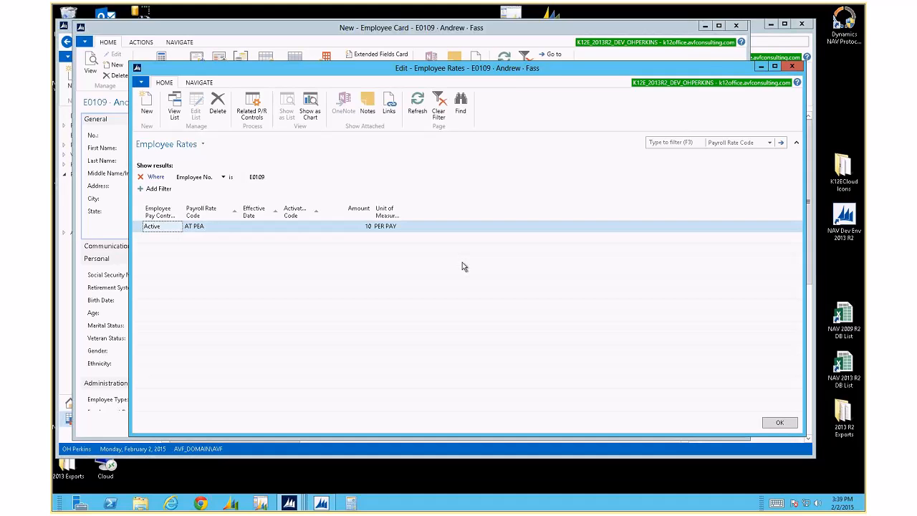
# Verify AT PEA shows as active in Related P/R Controls, then close the controls and rates windows
pyautogui.click(256, 115)
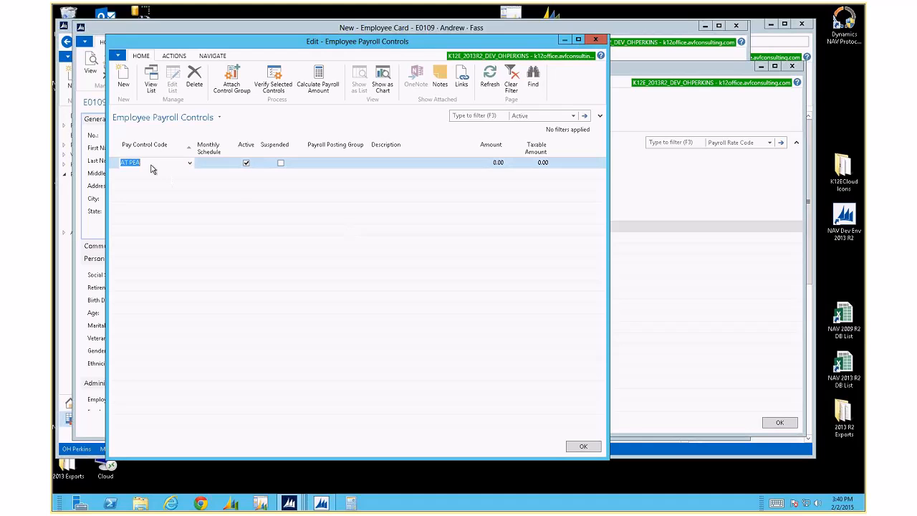
pyautogui.moveTo(226, 43); pyautogui.dragTo(258, 285)
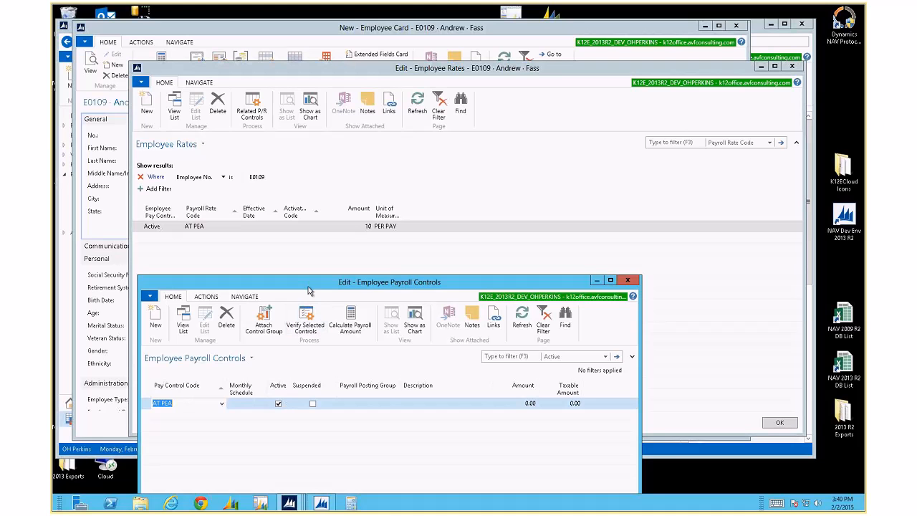
pyautogui.moveTo(308, 290); pyautogui.dragTo(316, 88)
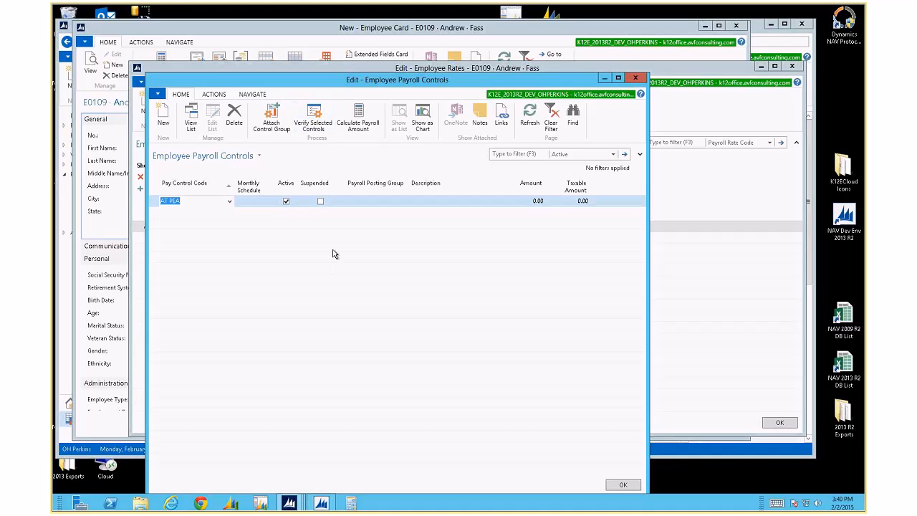
pyautogui.press('Escape')
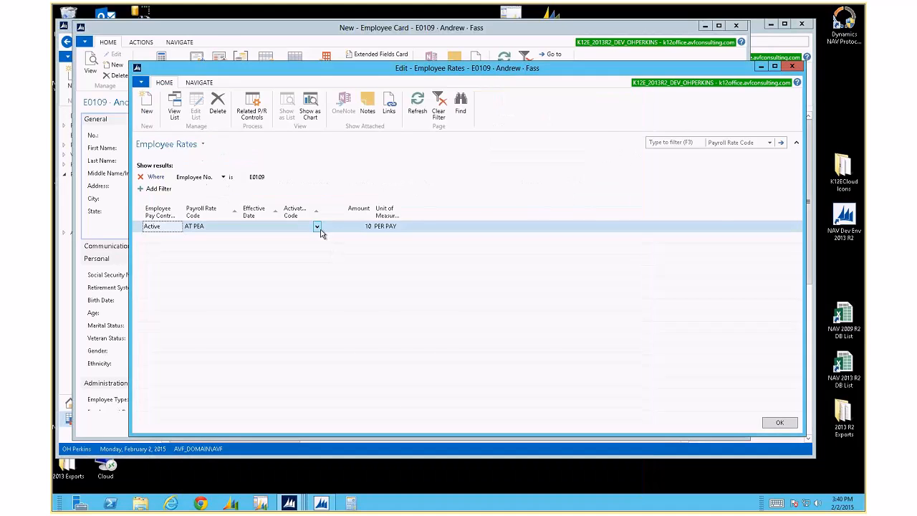
pyautogui.press('Escape')
pyautogui.press('Escape')
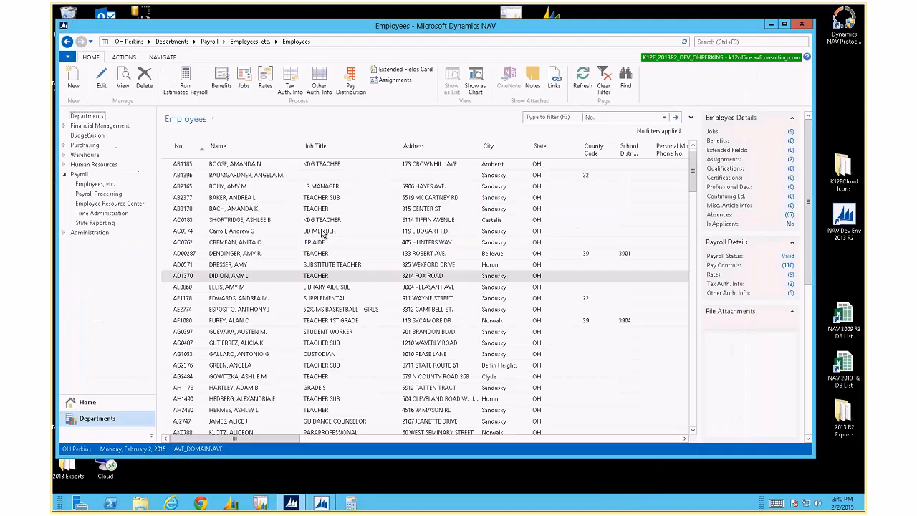
# Open the Payroll Control List through Payroll Processing in the Payroll Administration page
pyautogui.click(209, 41)
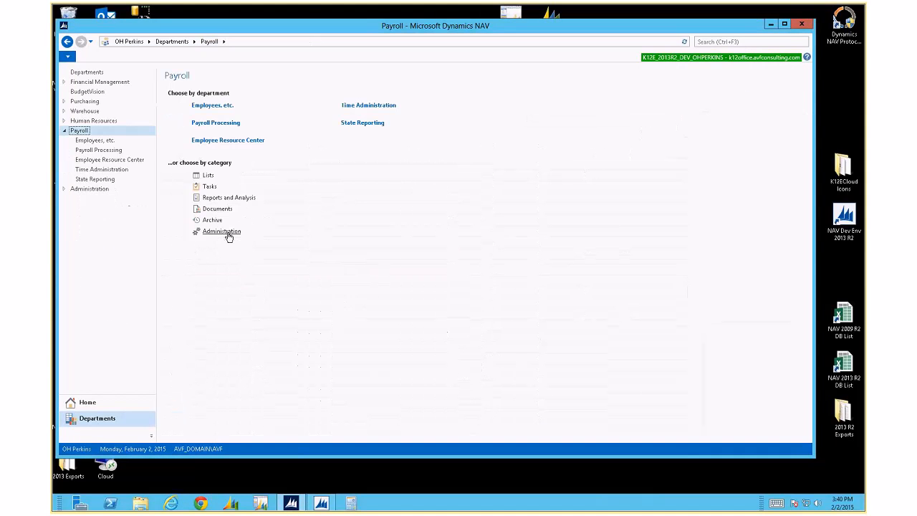
pyautogui.click(229, 237)
pyautogui.scroll(-5, 272, 308)
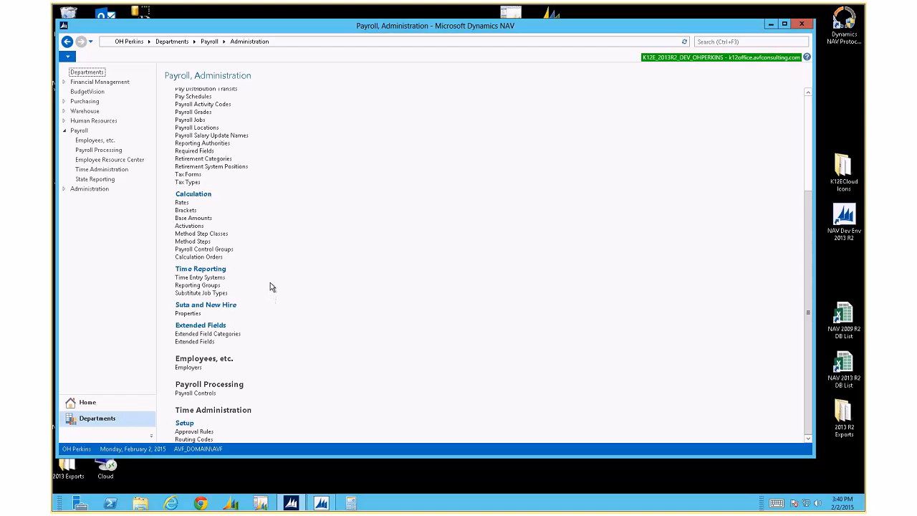
pyautogui.scroll(4, 272, 287)
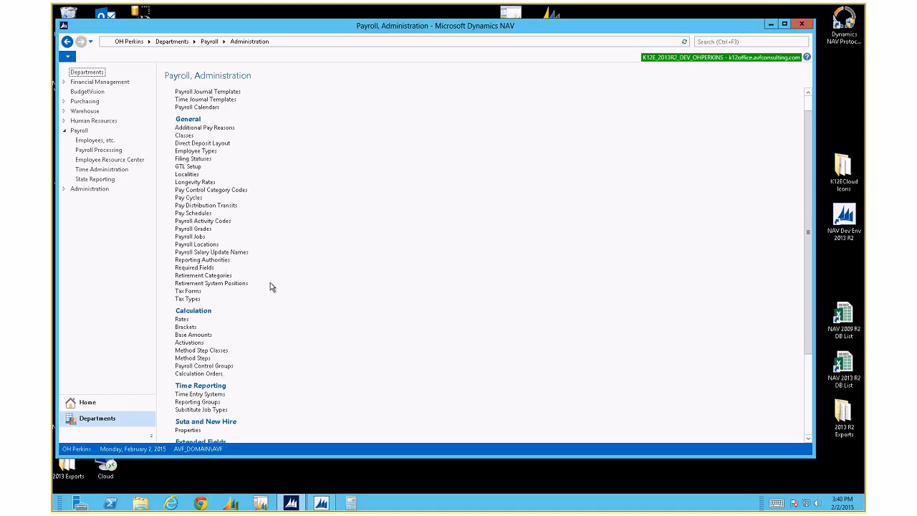
pyautogui.scroll(1, 270, 287)
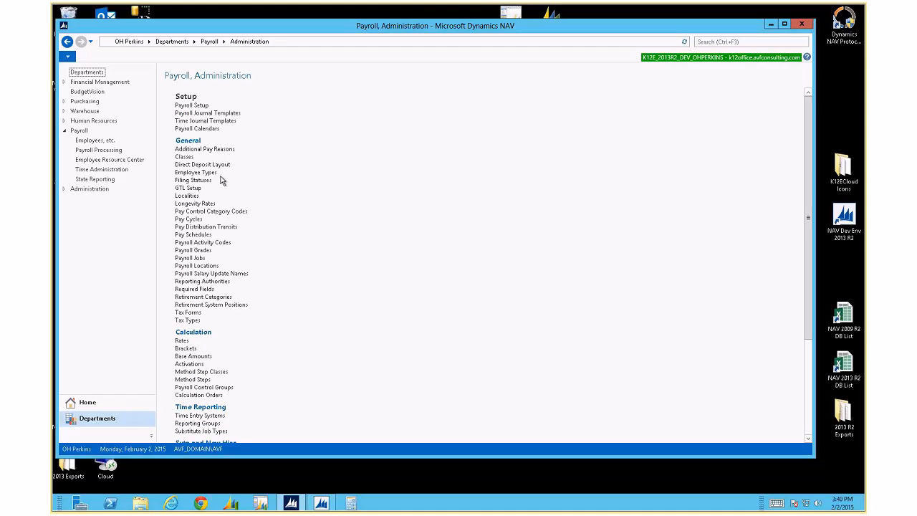
pyautogui.click(212, 41)
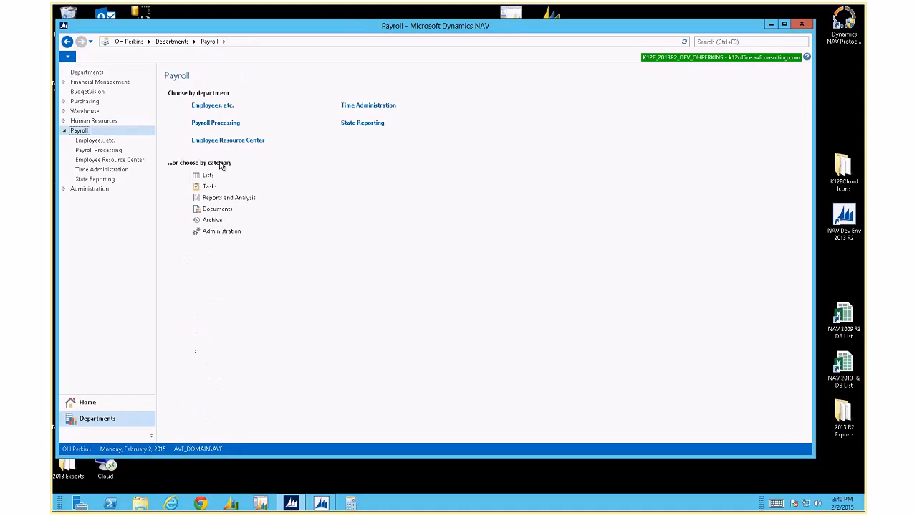
pyautogui.click(225, 127)
pyautogui.click(209, 41)
pyautogui.click(219, 230)
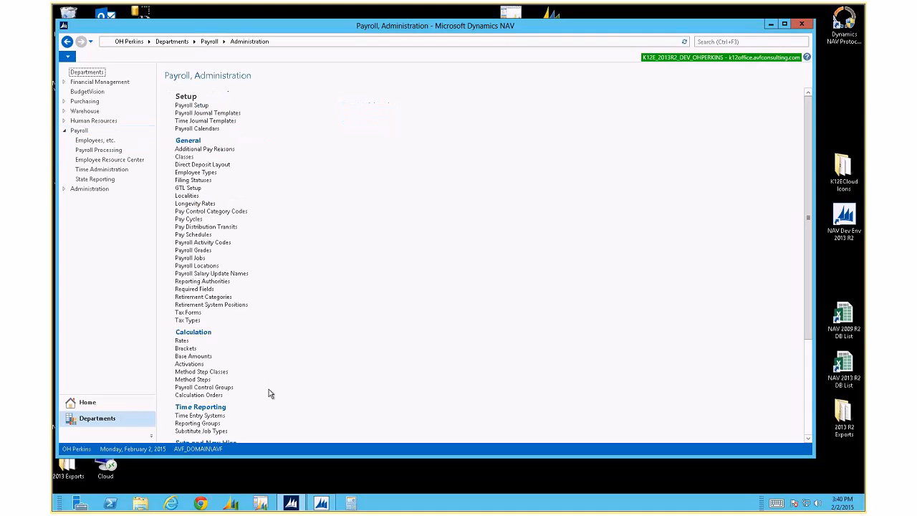
pyautogui.scroll(-5, 268, 391)
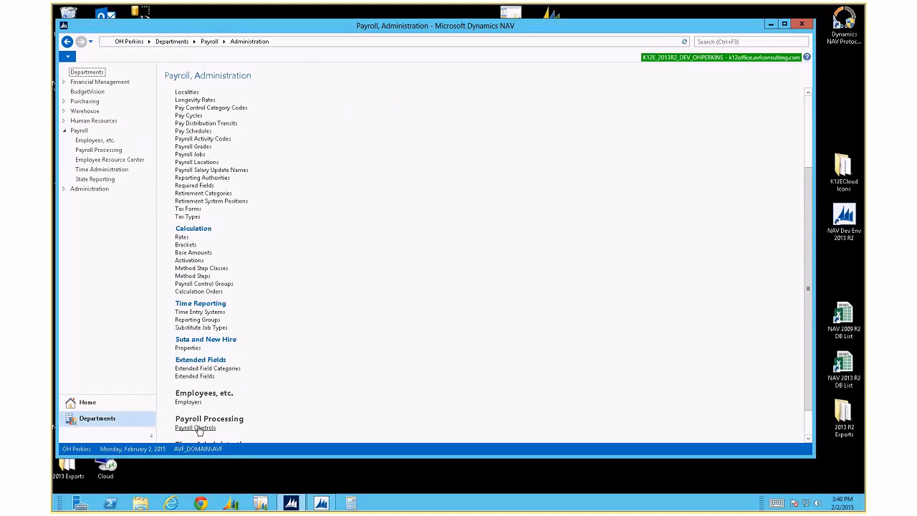
pyautogui.click(195, 428)
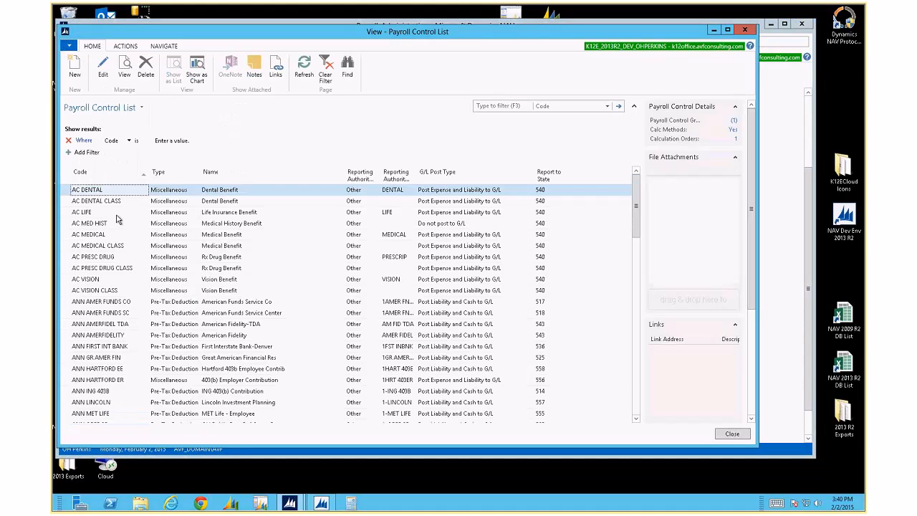
# Copy the AC LIFE payroll control into a new control named AC STD
pyautogui.click(116, 215)
pyautogui.doubleClick(116, 215)
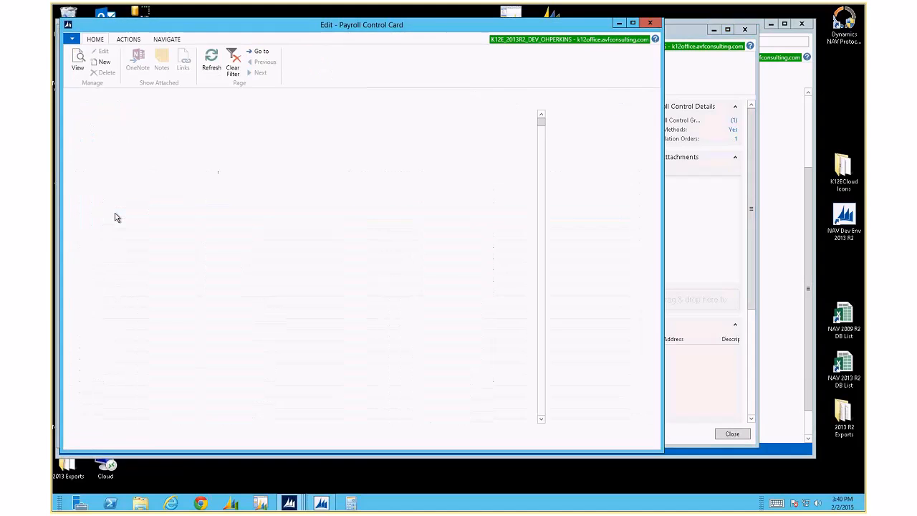
pyautogui.click(128, 39)
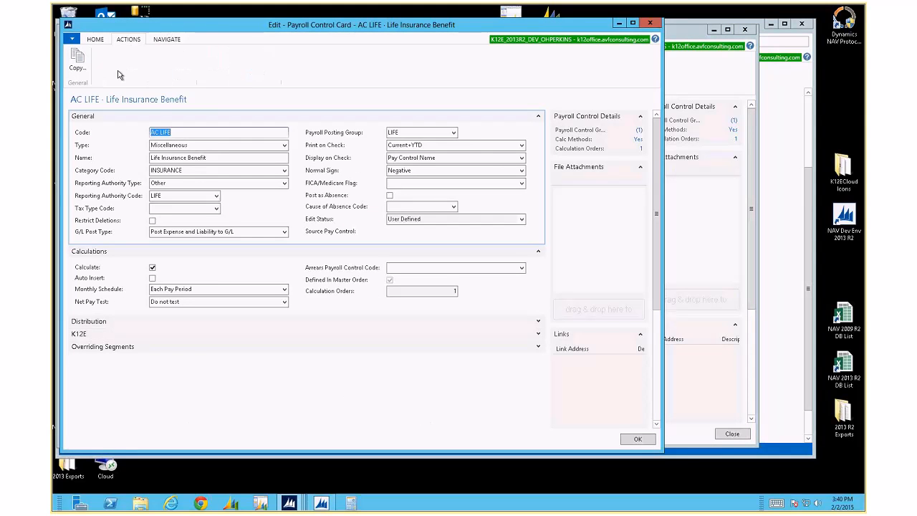
pyautogui.click(77, 58)
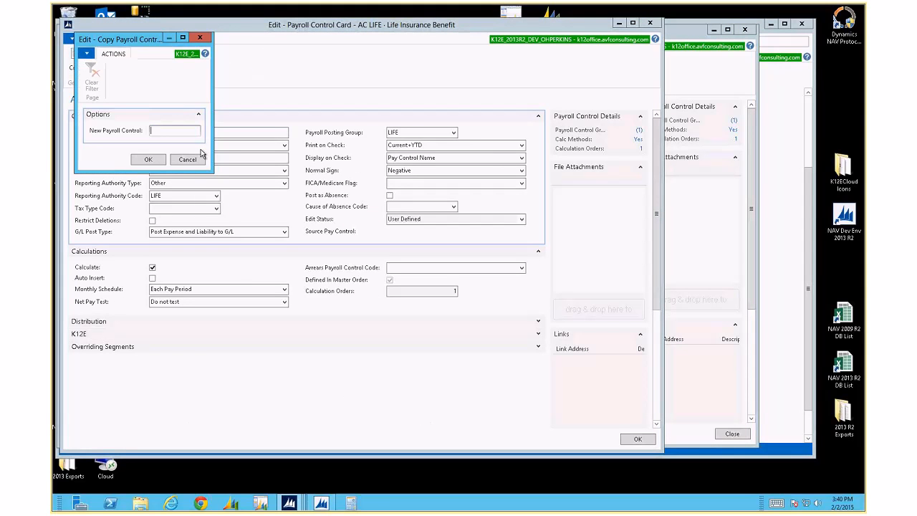
pyautogui.write('ac std')
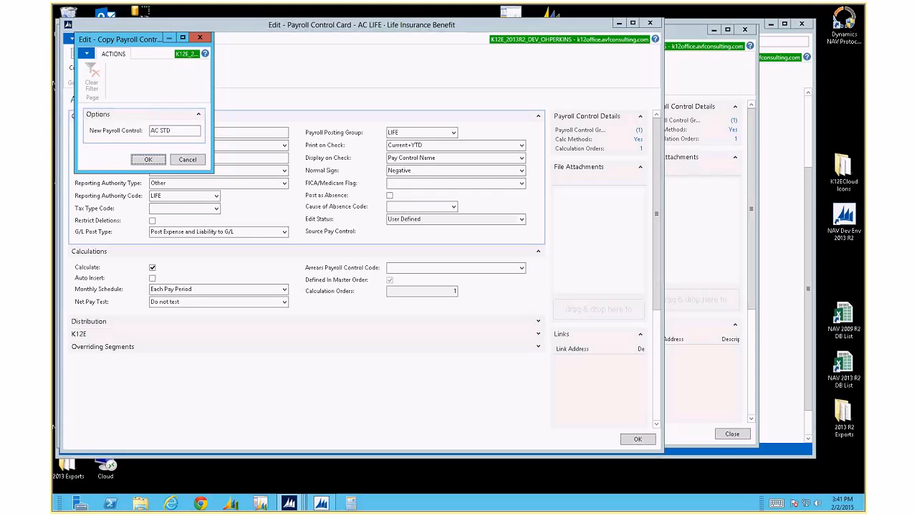
pyautogui.click(147, 161)
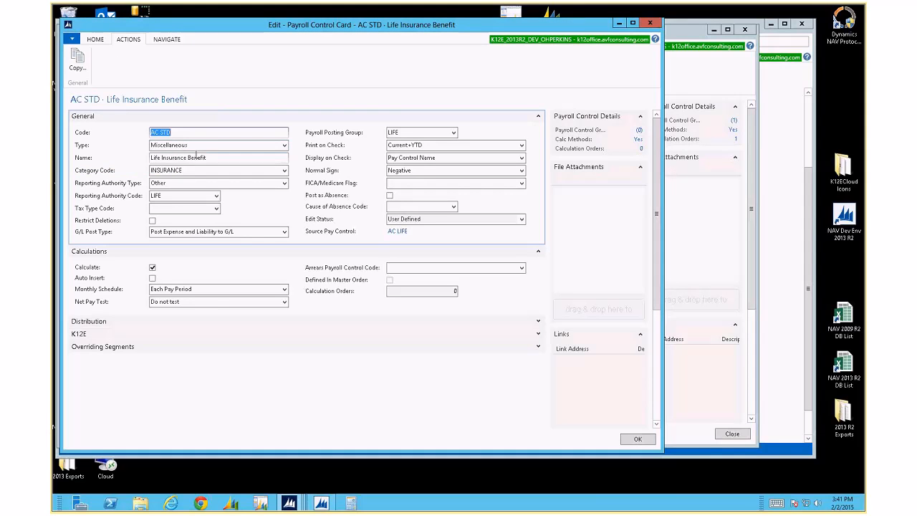
pyautogui.press('Escape')
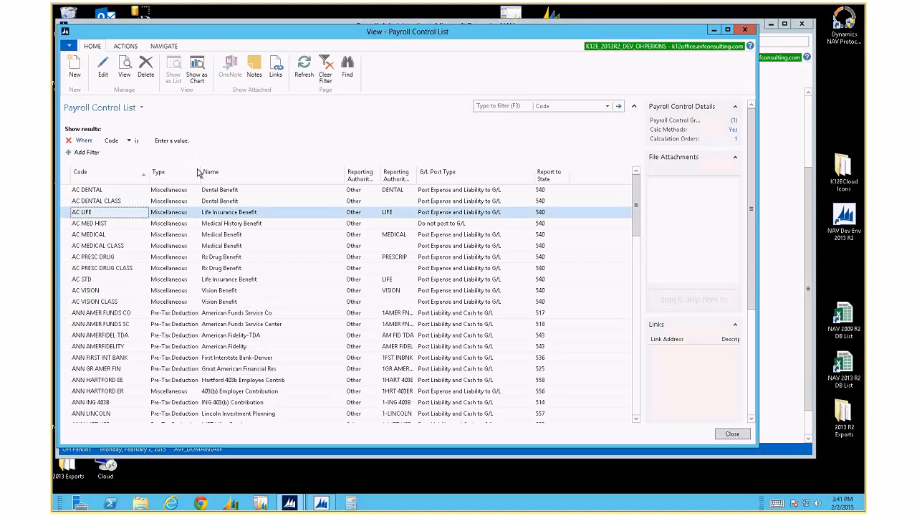
# Close the control list and open Payroll Control Groups with its navigation actions showing
pyautogui.click(122, 282)
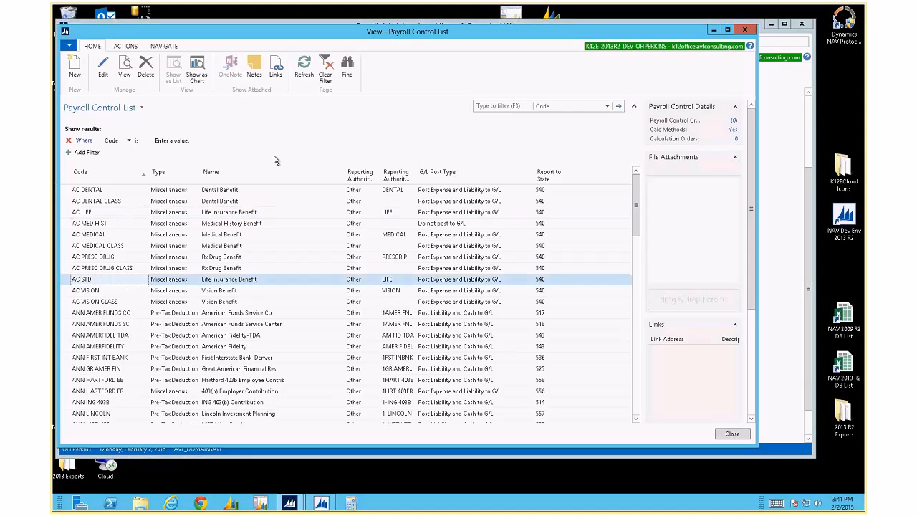
pyautogui.press('Escape')
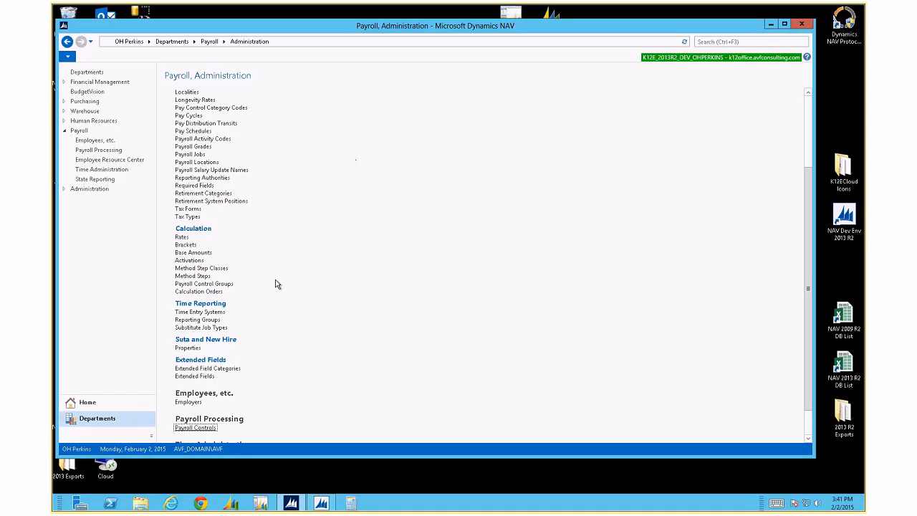
pyautogui.click(215, 283)
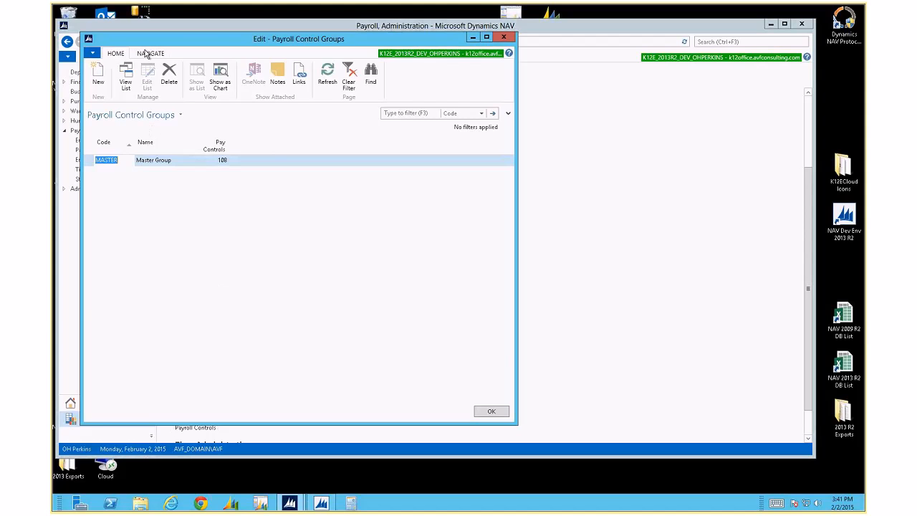
pyautogui.click(148, 54)
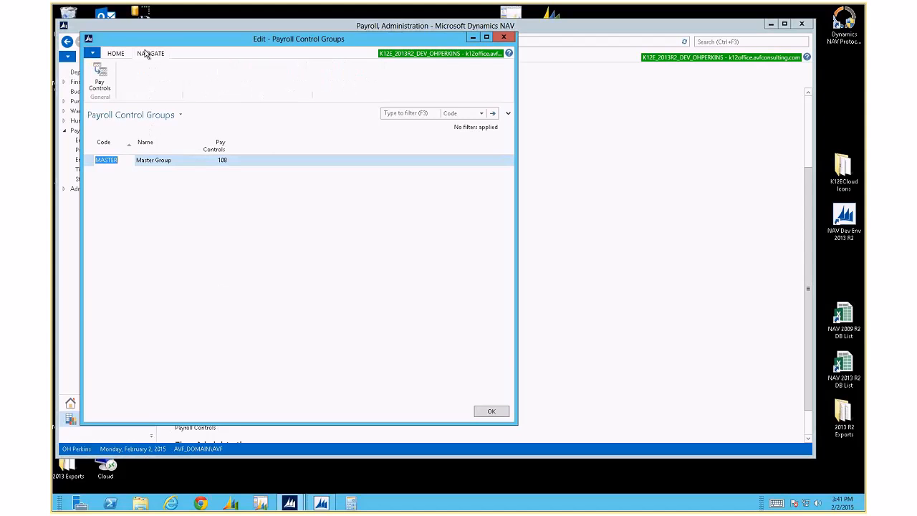
# Add AC STD to MASTER's pay controls with Monthly Schedule and Payroll Posting cleared
pyautogui.click(101, 80)
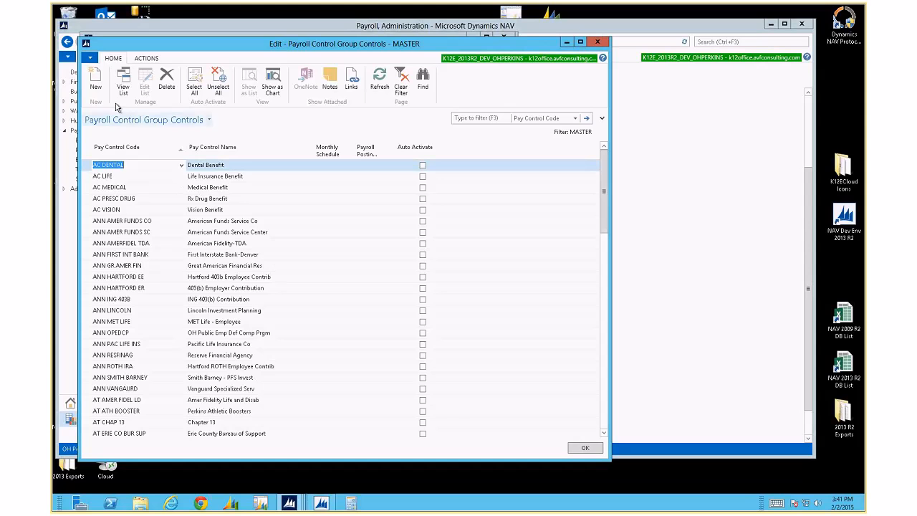
pyautogui.click(95, 81)
pyautogui.write('ac std')
pyautogui.press('Tab')
pyautogui.press('Tab')
pyautogui.press('Delete')
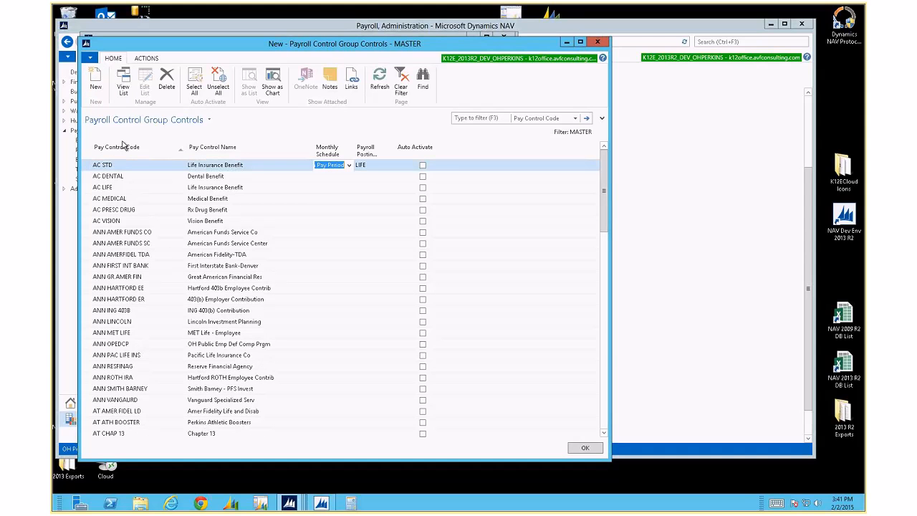
pyautogui.press('Tab')
pyautogui.press('Delete')
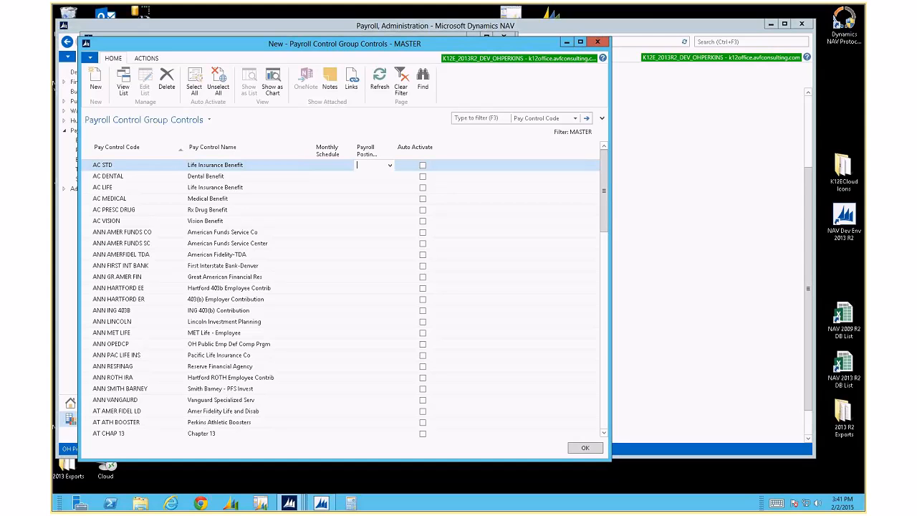
pyautogui.press('Tab')
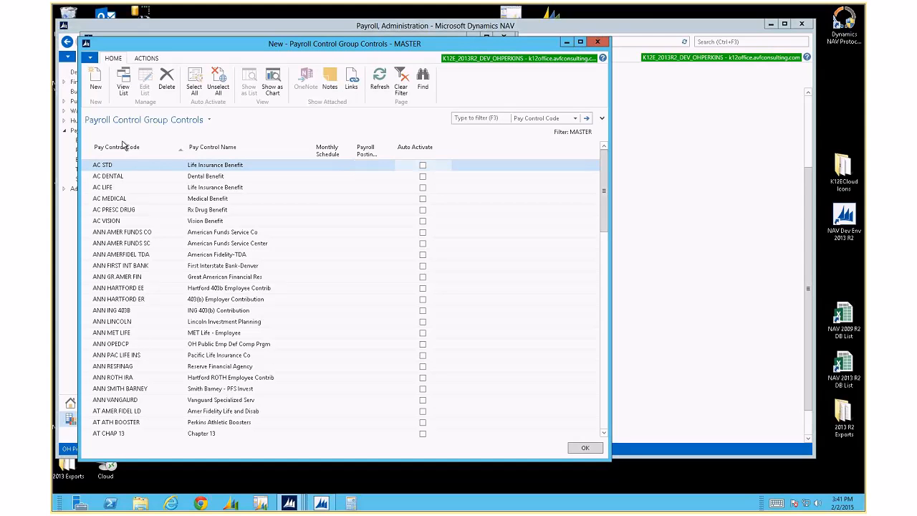
pyautogui.hotkey('shift', 'Tab')
pyautogui.hotkey('shift', 'Tab')
pyautogui.hotkey('shift', 'Tab')
pyautogui.hotkey('shift', 'Tab')
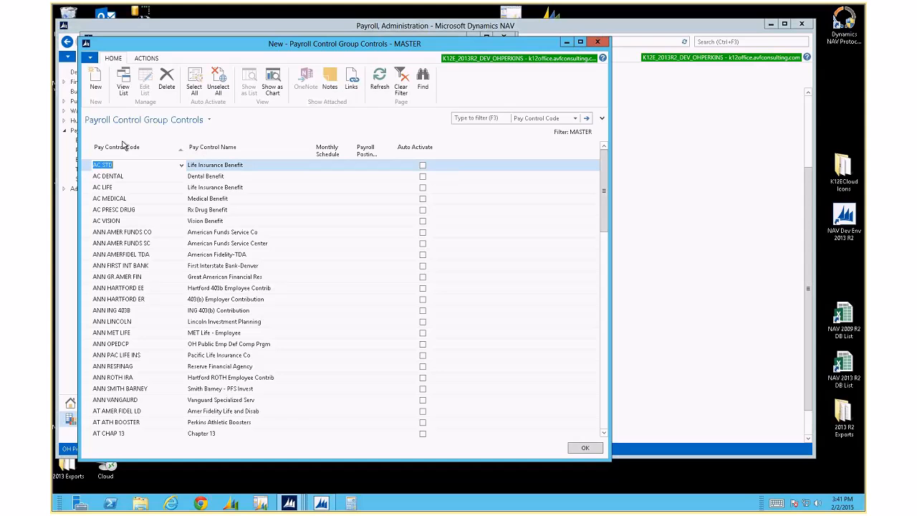
pyautogui.press('Down')
pyautogui.press('Up')
pyautogui.press('Escape')
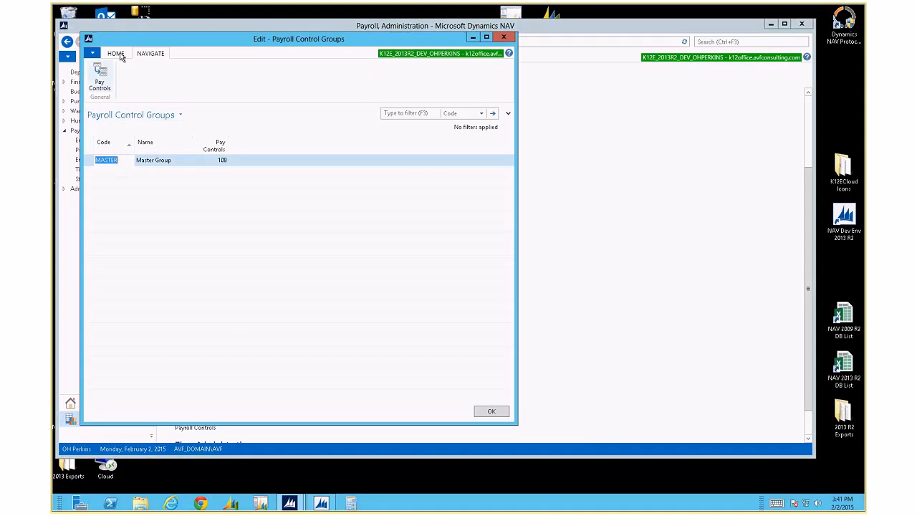
# Create a new payroll control group with code TEMP and name text 'Tem'
pyautogui.click(99, 77)
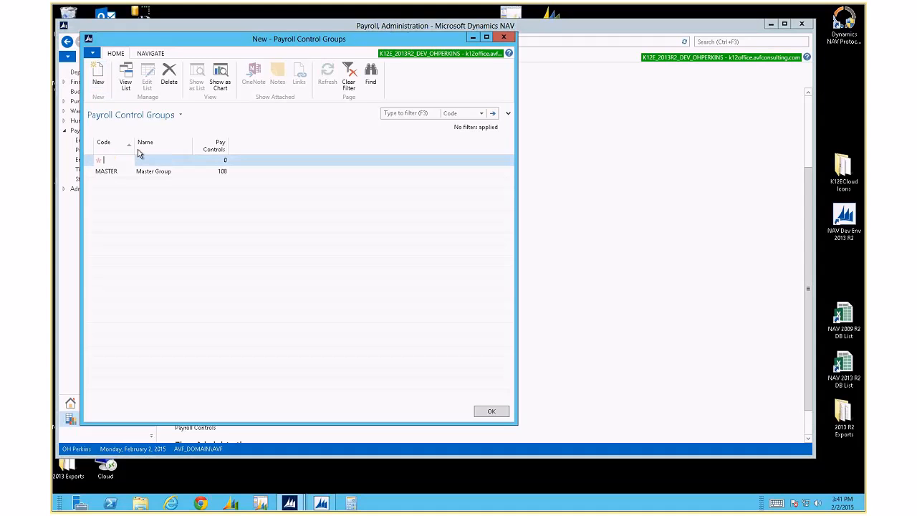
pyautogui.write('temp')
pyautogui.press('Tab')
pyautogui.write('Tem')
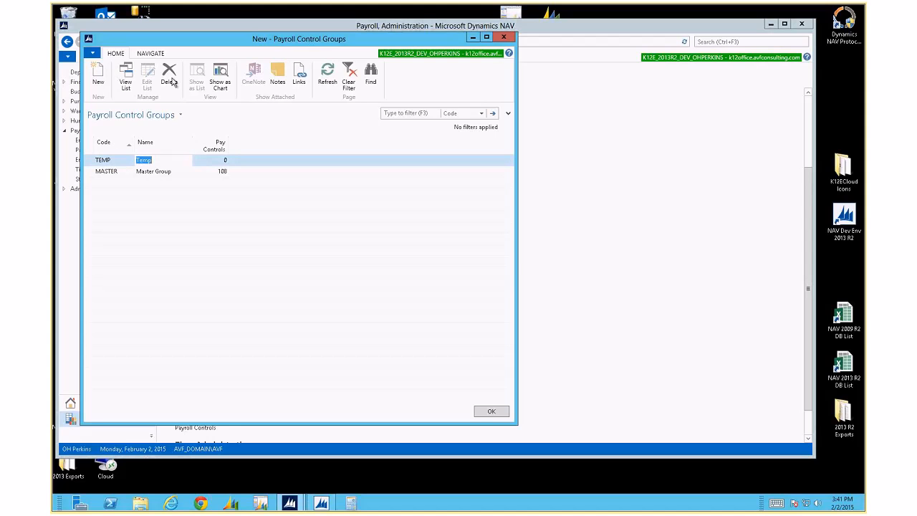
# Add AC STD to TEMP's pay controls, clearing Monthly Schedule and Payroll Posting, and save
pyautogui.click(151, 54)
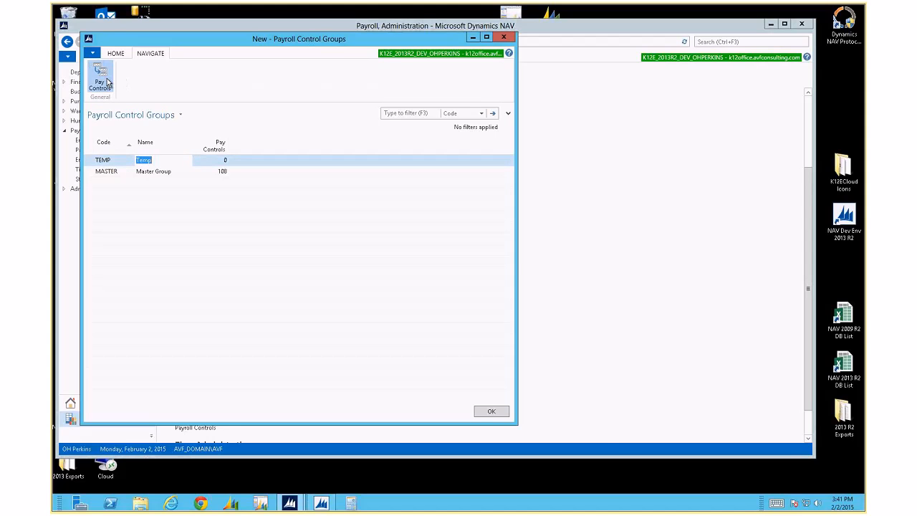
pyautogui.click(106, 83)
pyautogui.write('ac std')
pyautogui.press('Tab')
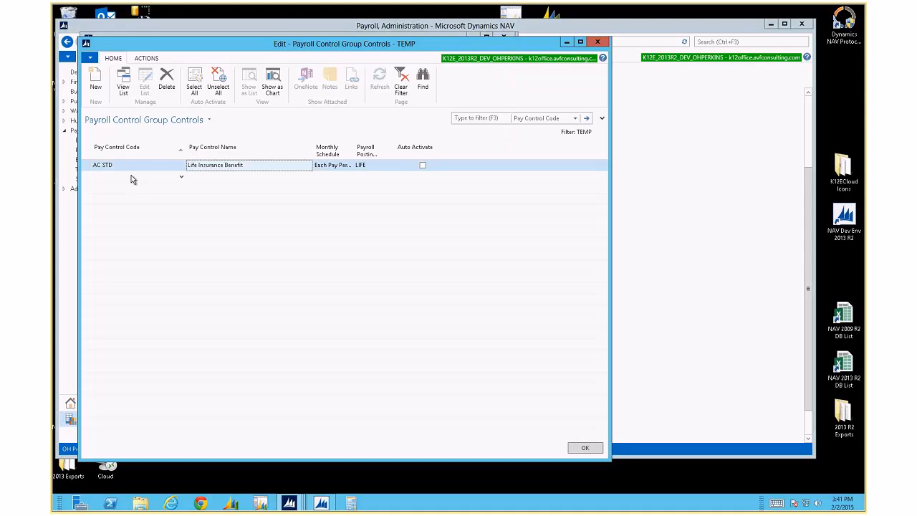
pyautogui.press('Delete')
pyautogui.press('Tab')
pyautogui.press('Delete')
pyautogui.press('Tab')
pyautogui.press('Down')
pyautogui.press('Up')
pyautogui.hotkey('shift', 'Tab')
pyautogui.hotkey('shift', 'Tab')
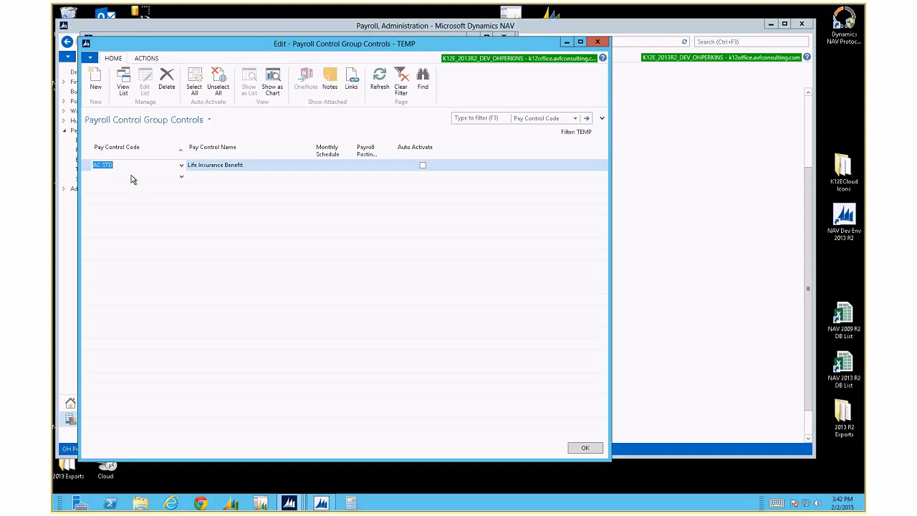
pyautogui.click(582, 449)
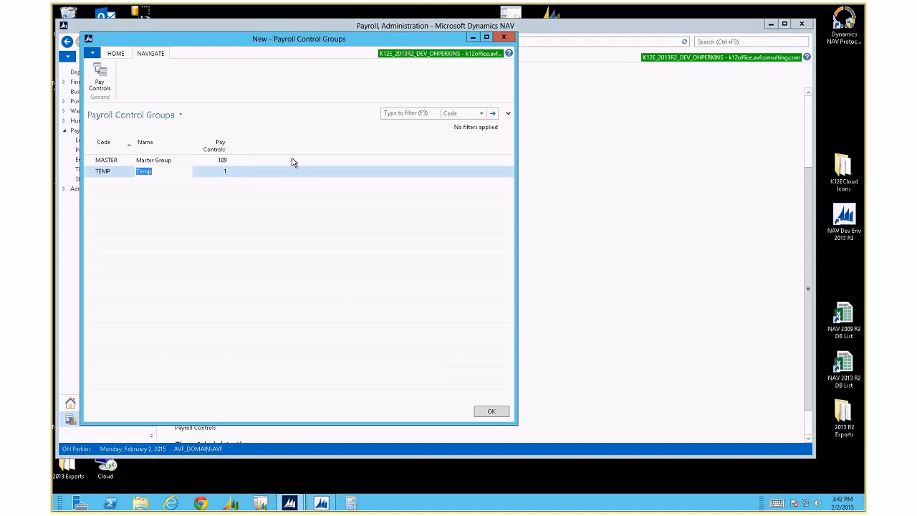
# Close Payroll Control Groups and go to the Payroll Tasks page
pyautogui.click(502, 38)
pyautogui.click(193, 39)
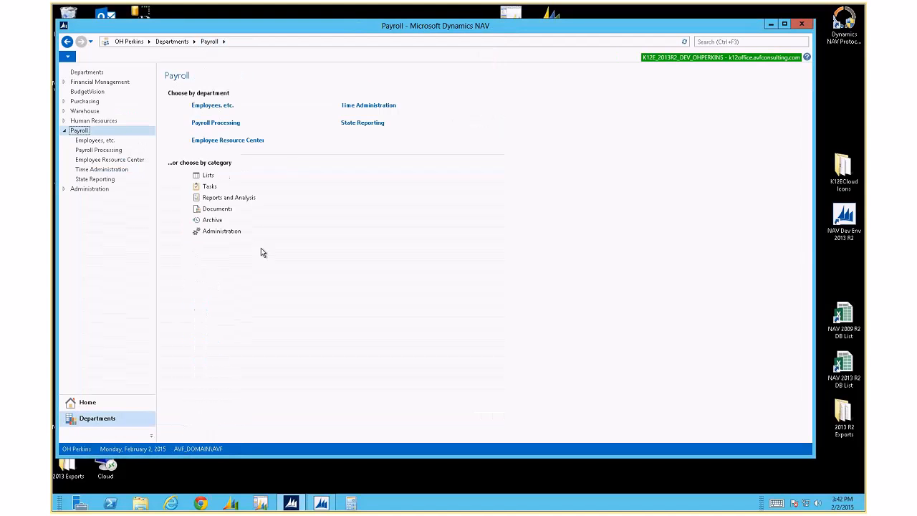
pyautogui.click(208, 186)
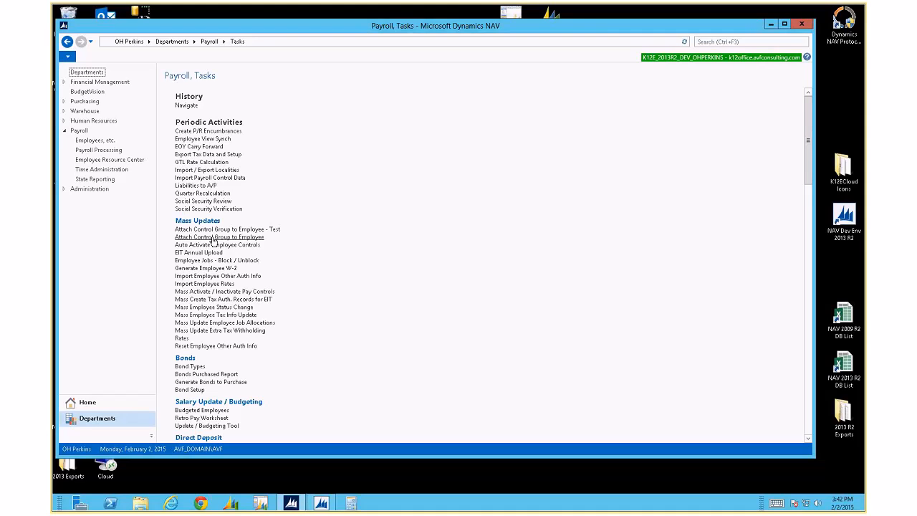
# Open Attach Control Group to Employee and set the Payroll Control Group code filter to TEMP
pyautogui.click(212, 237)
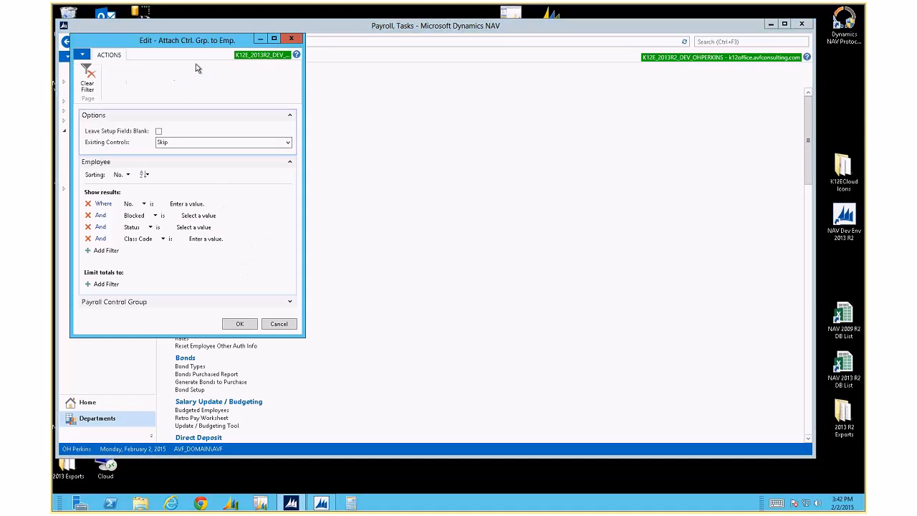
pyautogui.moveTo(195, 45); pyautogui.dragTo(329, 62)
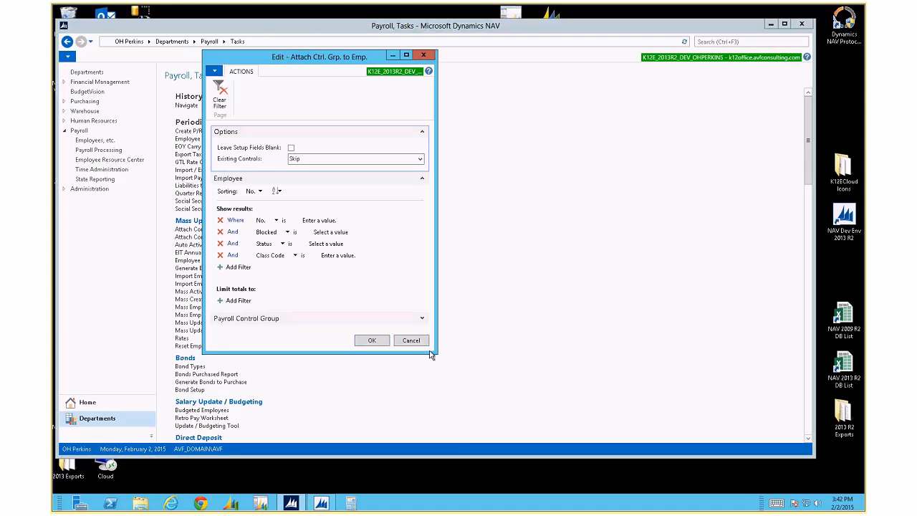
pyautogui.moveTo(437, 352); pyautogui.dragTo(453, 434)
pyautogui.click(445, 313)
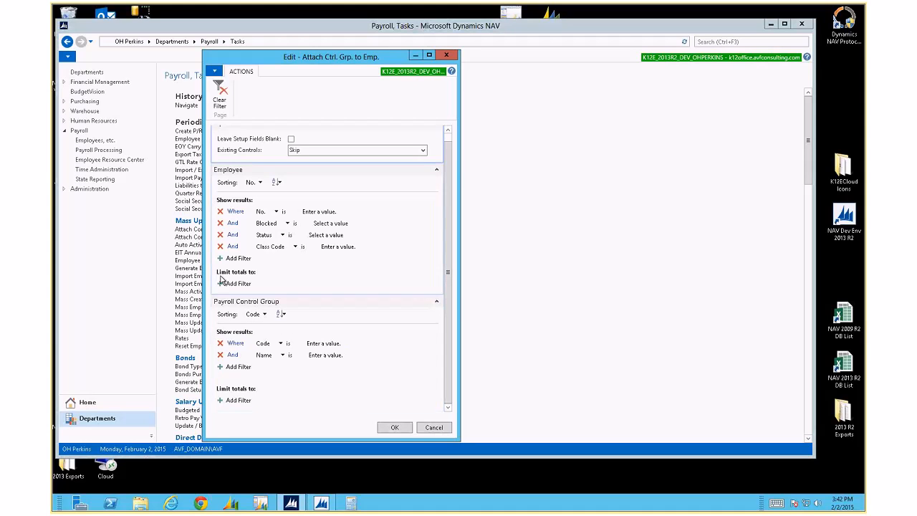
pyautogui.click(324, 343)
pyautogui.click(371, 344)
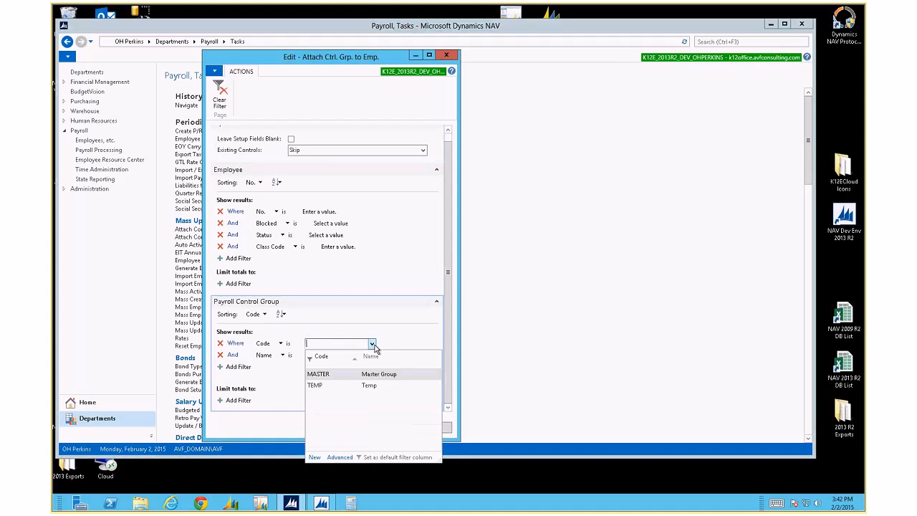
pyautogui.click(325, 387)
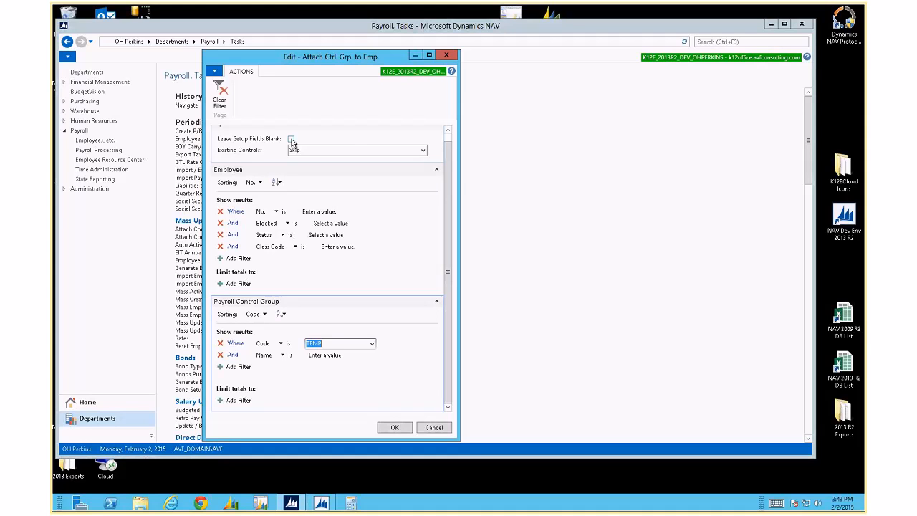
# Keep Existing Controls set to Skip and run the job for all employees
pyautogui.click(422, 151)
pyautogui.click(312, 115)
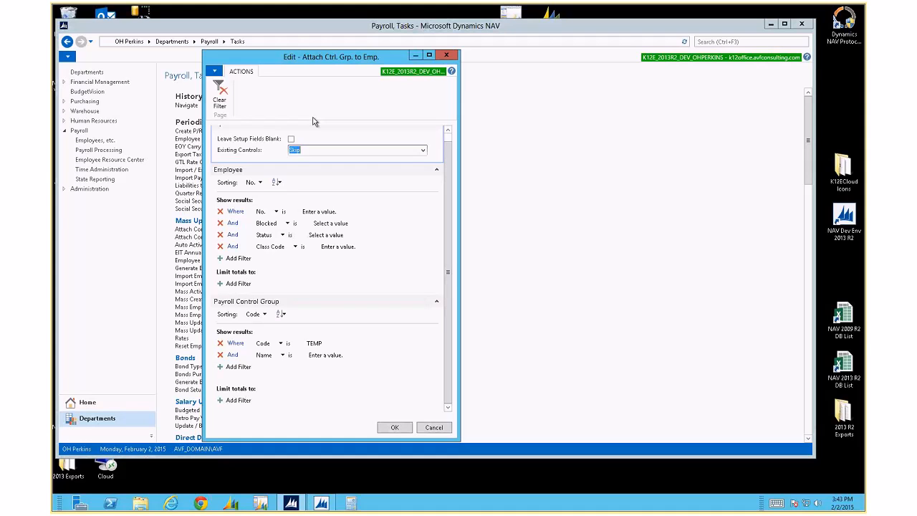
pyautogui.click(422, 151)
pyautogui.click(316, 120)
pyautogui.click(397, 428)
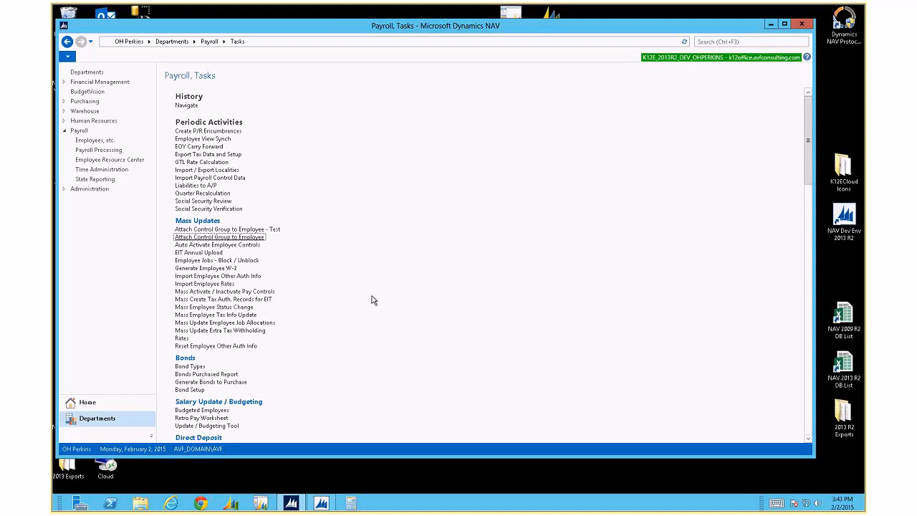
# Check an employee's Pay Controls list shows the AC STD line, then return to Payroll
pyautogui.click(209, 40)
pyautogui.click(204, 108)
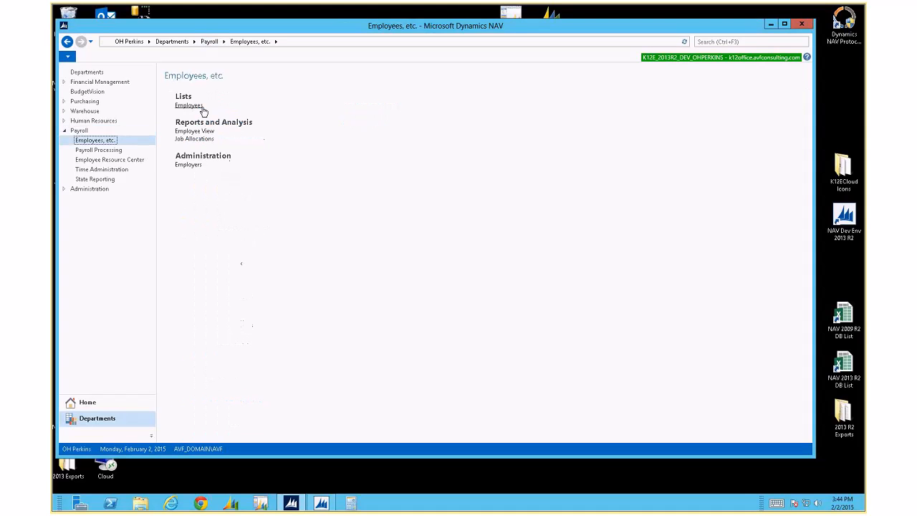
pyautogui.click(200, 108)
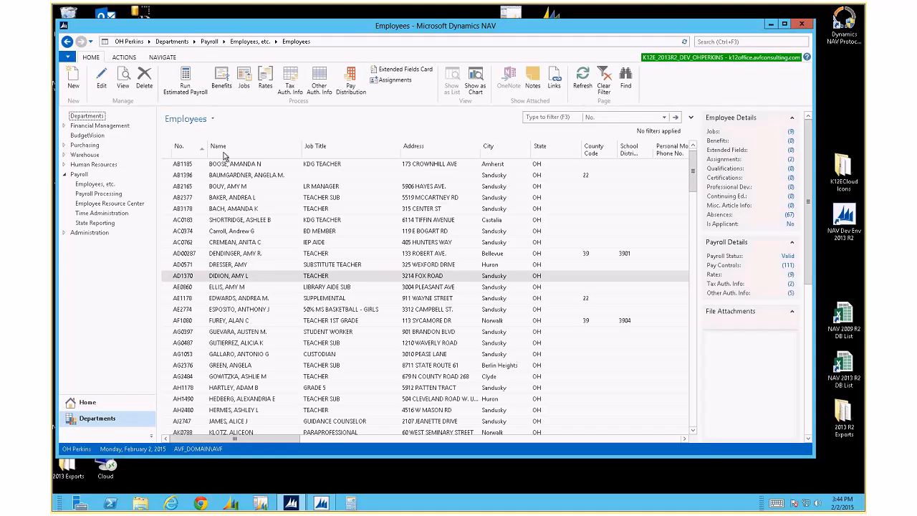
pyautogui.click(163, 57)
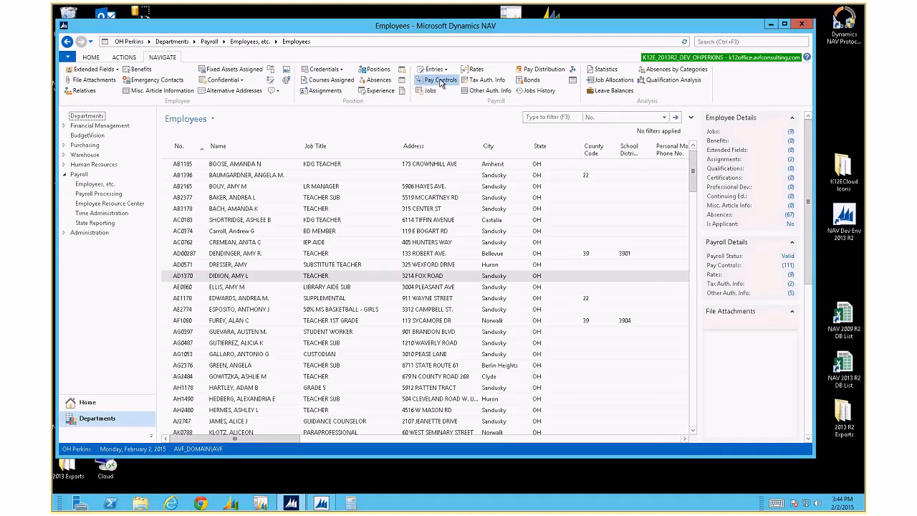
pyautogui.click(440, 80)
pyautogui.click(165, 253)
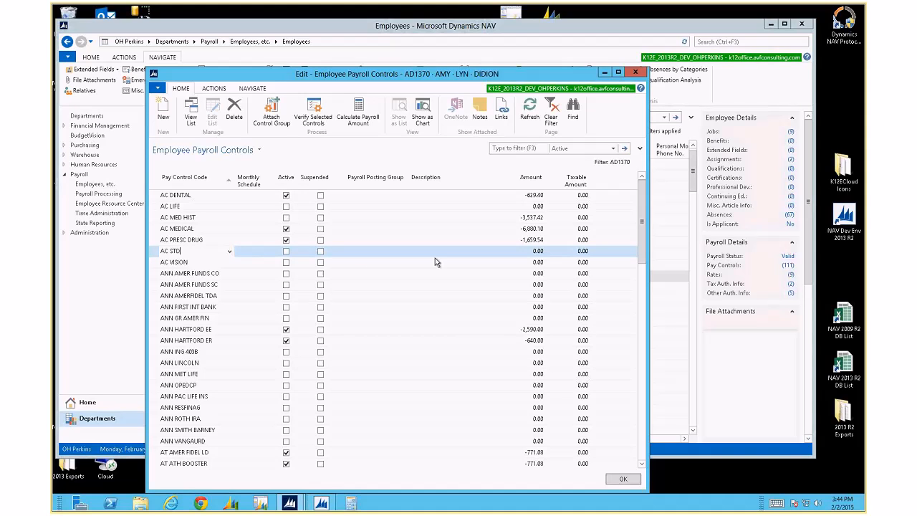
pyautogui.click(636, 73)
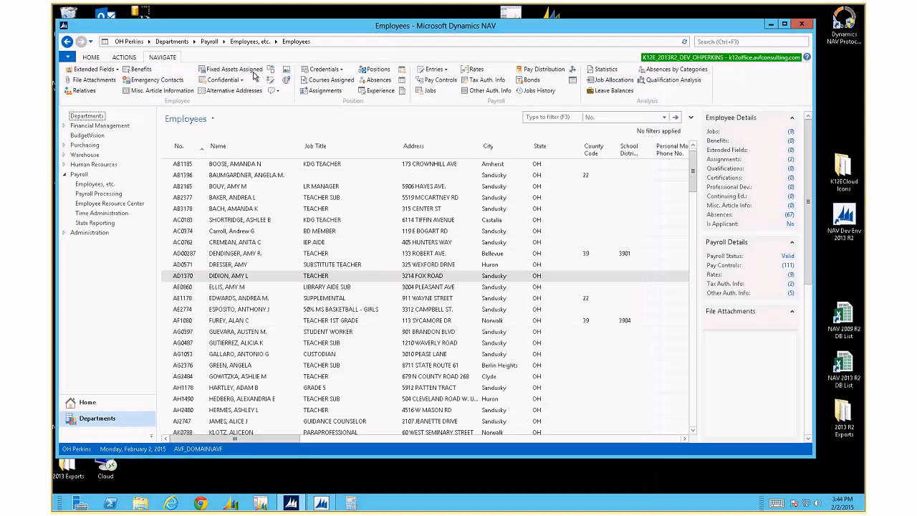
pyautogui.click(209, 40)
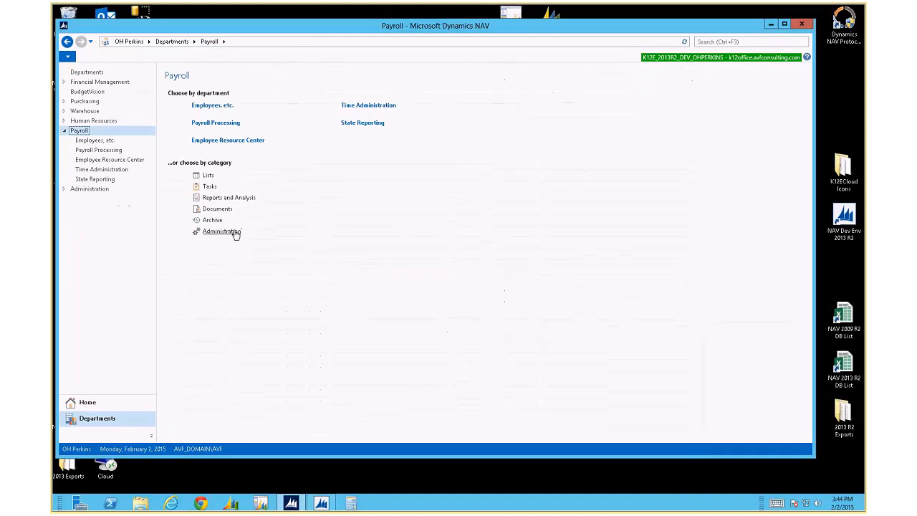
# Delete the TEMP group from Payroll Control Groups with Ctrl+Delete and confirm
pyautogui.click(222, 230)
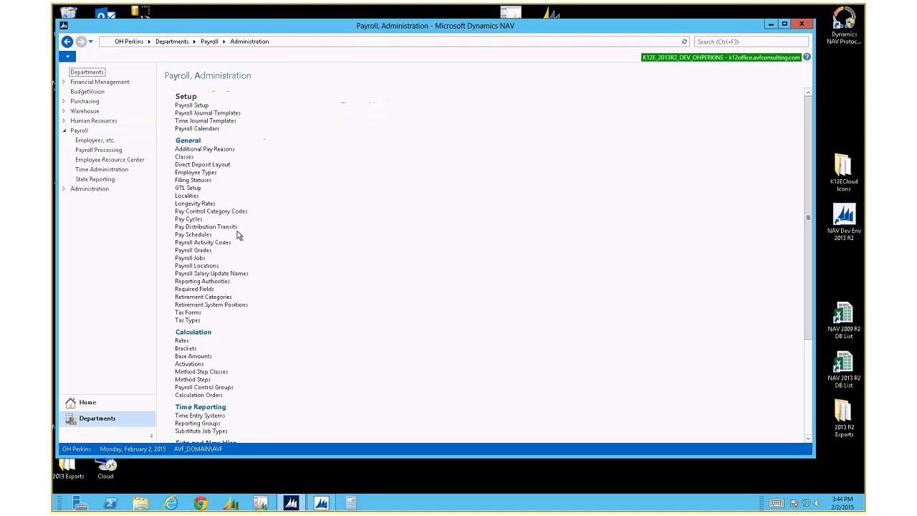
pyautogui.click(215, 388)
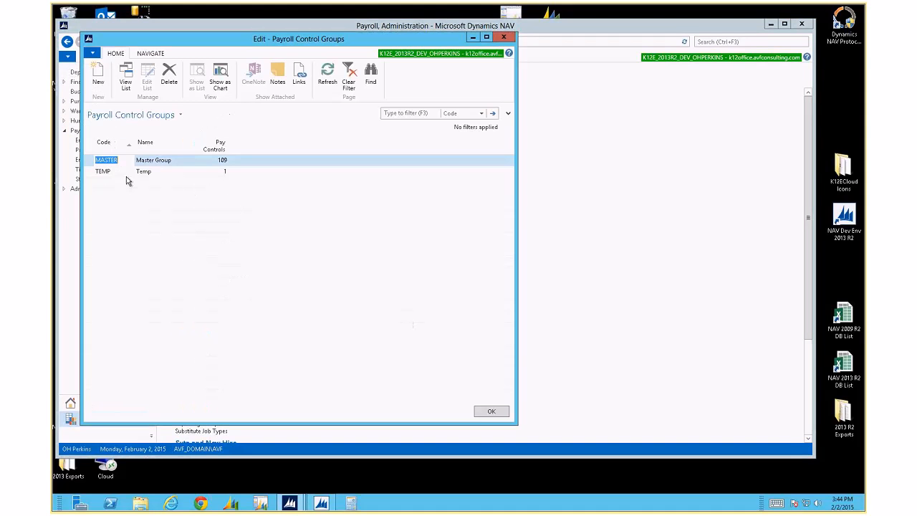
pyautogui.click(104, 172)
pyautogui.hotkey('ctrl', 'Delete')
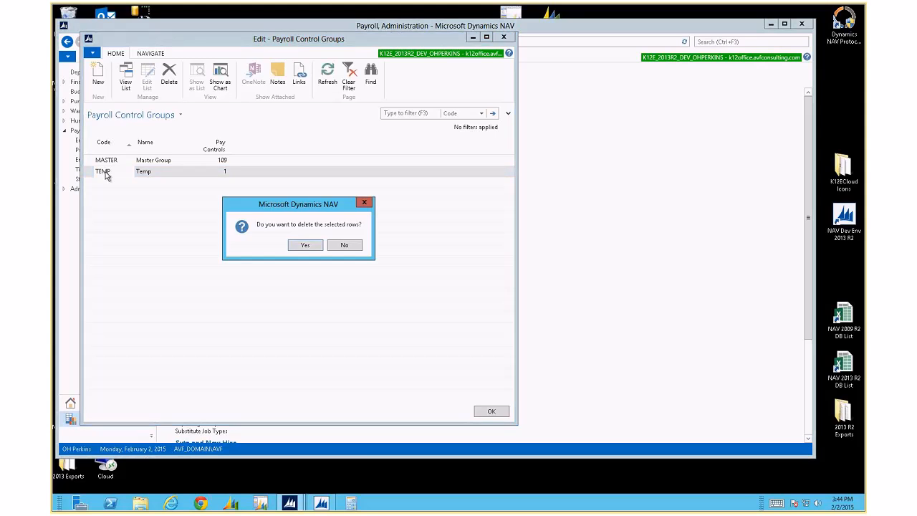
pyautogui.press('Return')
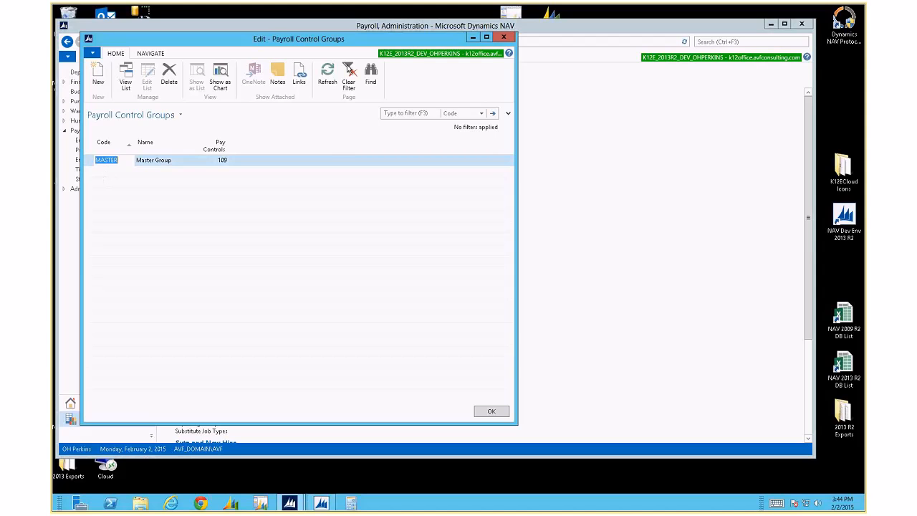
pyautogui.click(503, 37)
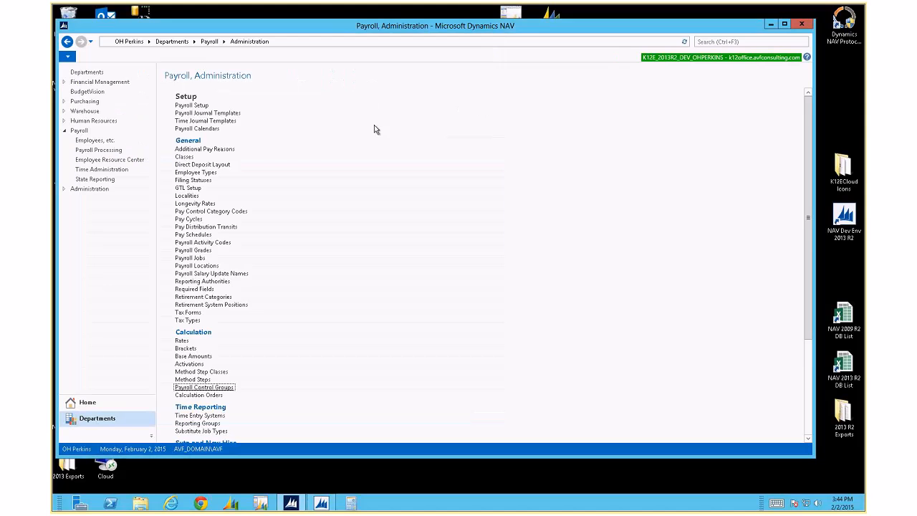
# Open Auto Activate Employee Controls from the Mass Updates on Payroll Tasks
pyautogui.click(209, 42)
pyautogui.click(209, 186)
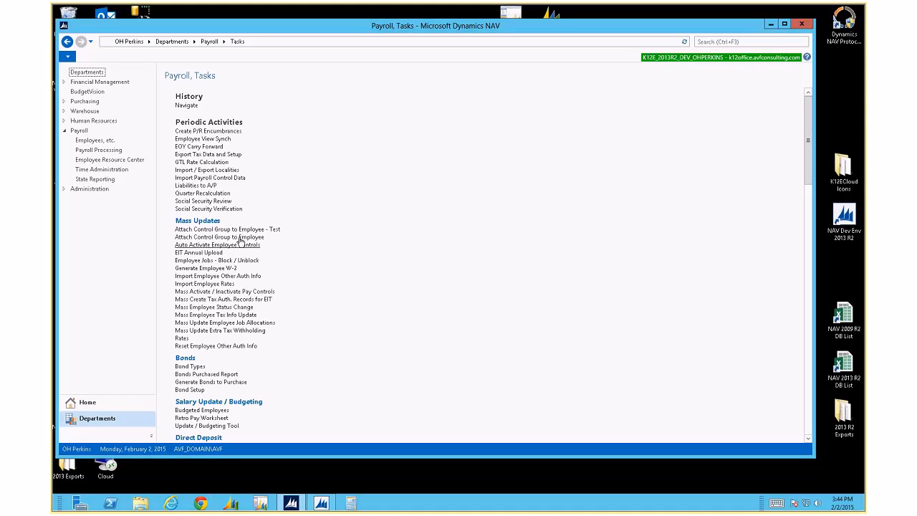
pyautogui.click(239, 246)
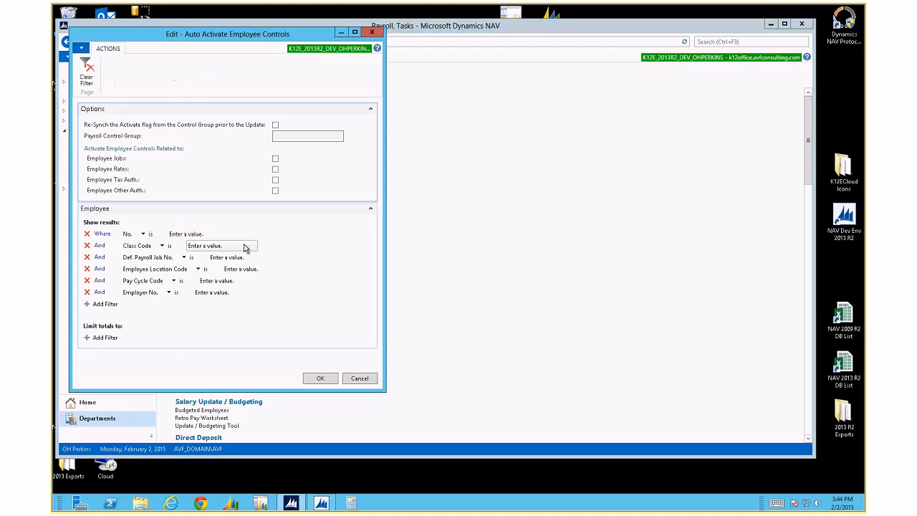
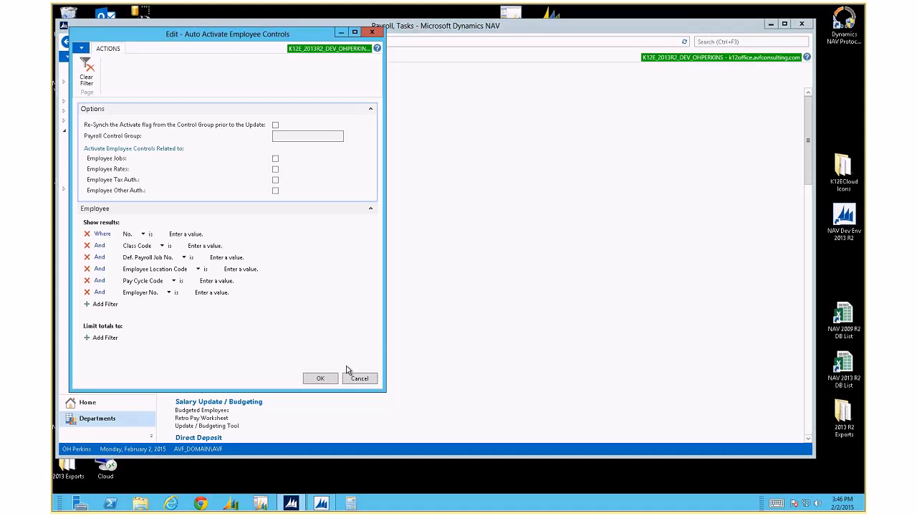
# Cancel Auto Activate Employee Controls and go from Payroll to the Administration page
pyautogui.click(361, 378)
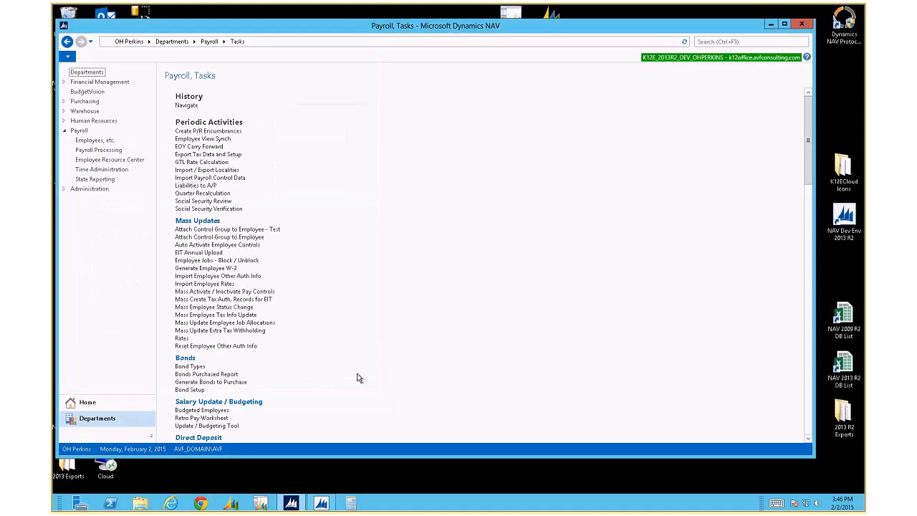
pyautogui.click(209, 41)
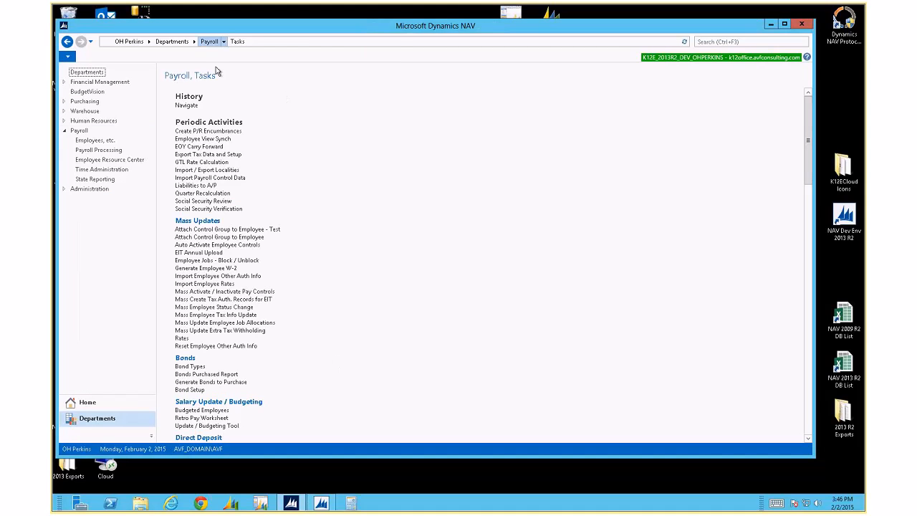
pyautogui.click(222, 231)
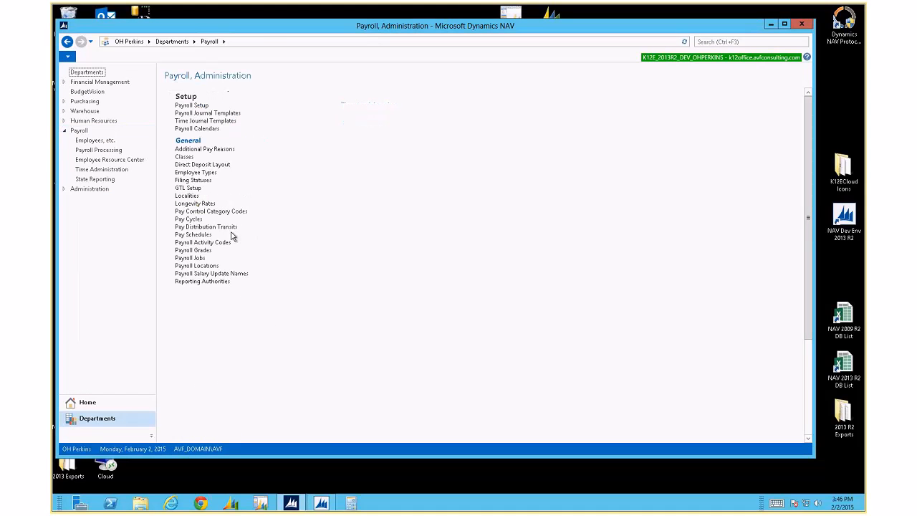
# Open the enlarged Calculation Orders list and review the LEAVE order's three payroll controls
pyautogui.click(213, 393)
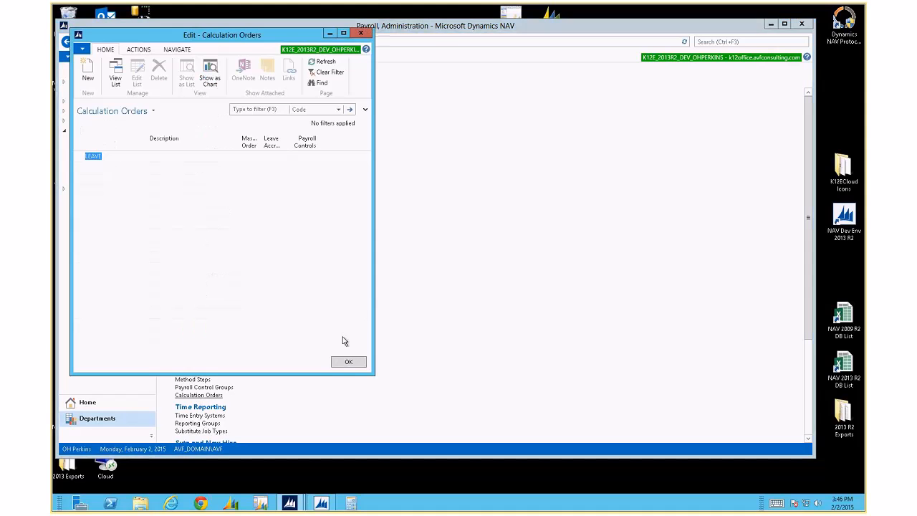
pyautogui.moveTo(371, 379); pyautogui.dragTo(494, 433)
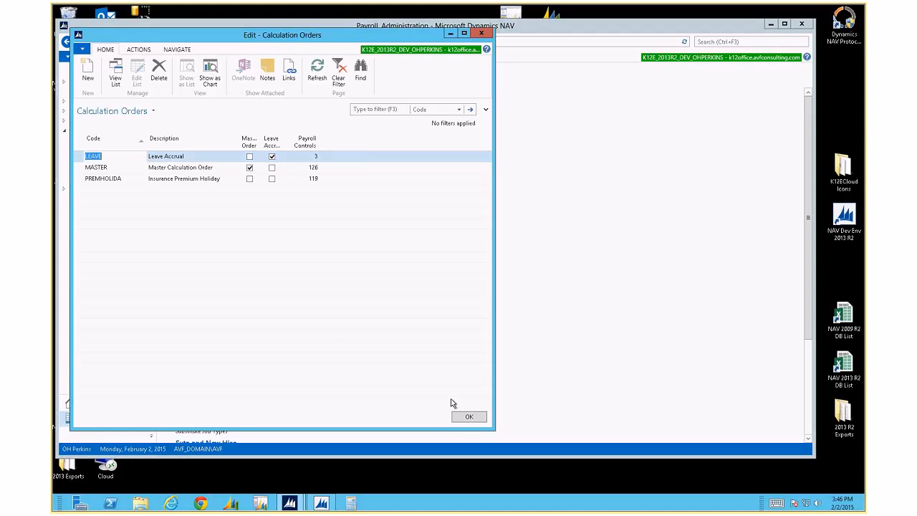
pyautogui.click(173, 50)
pyautogui.click(112, 94)
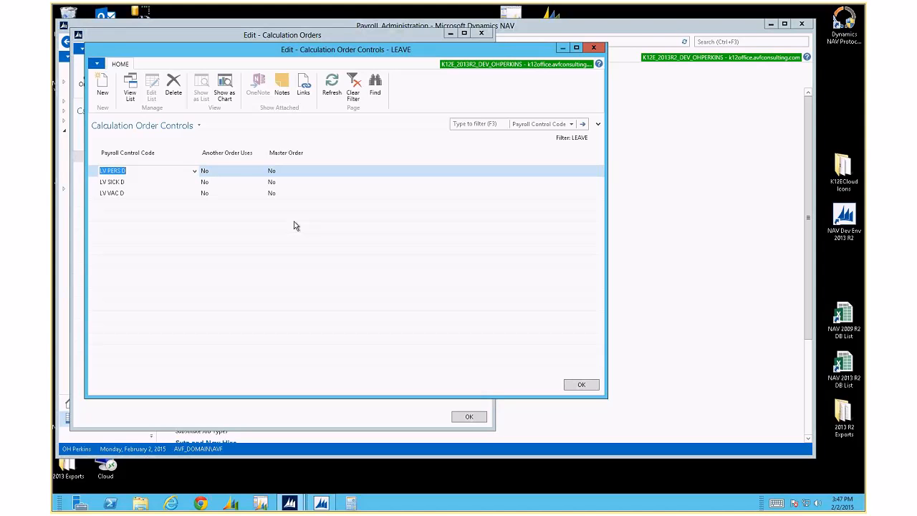
pyautogui.press('Escape')
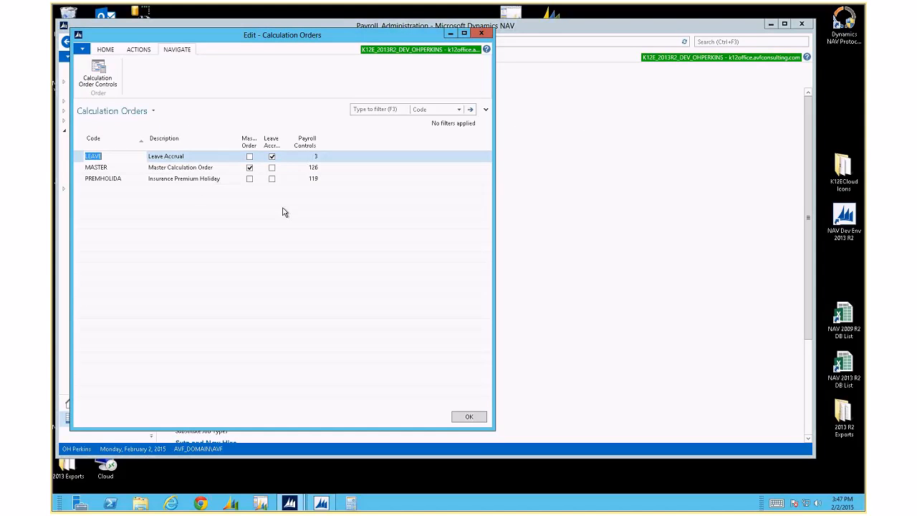
# Open the MASTER order's Calculation Order Controls and scroll through the list from EARN SAL
pyautogui.click(194, 168)
pyautogui.click(98, 75)
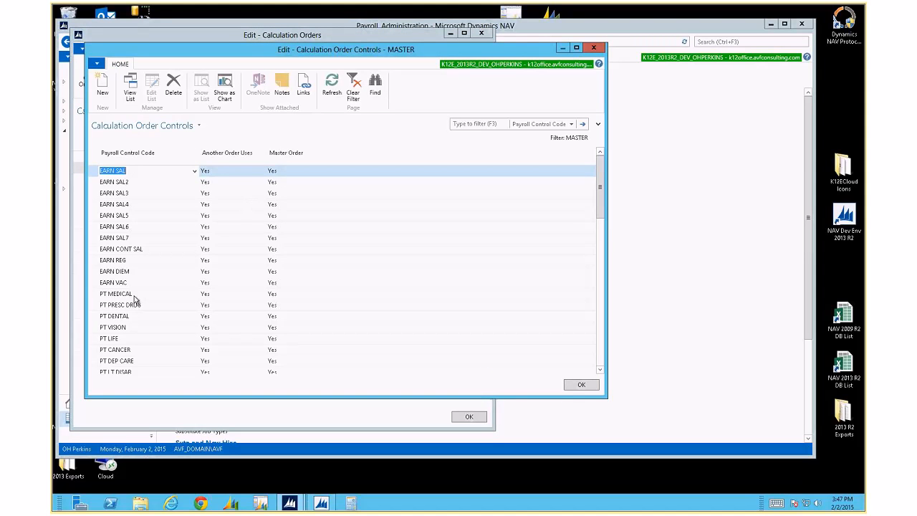
pyautogui.scroll(-6, 135, 300)
pyautogui.scroll(-10, 136, 299)
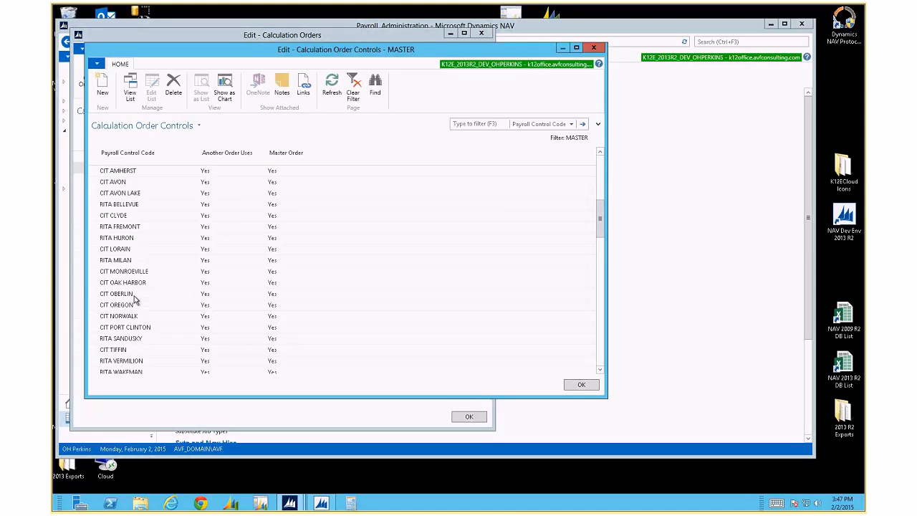
pyautogui.scroll(-6, 135, 300)
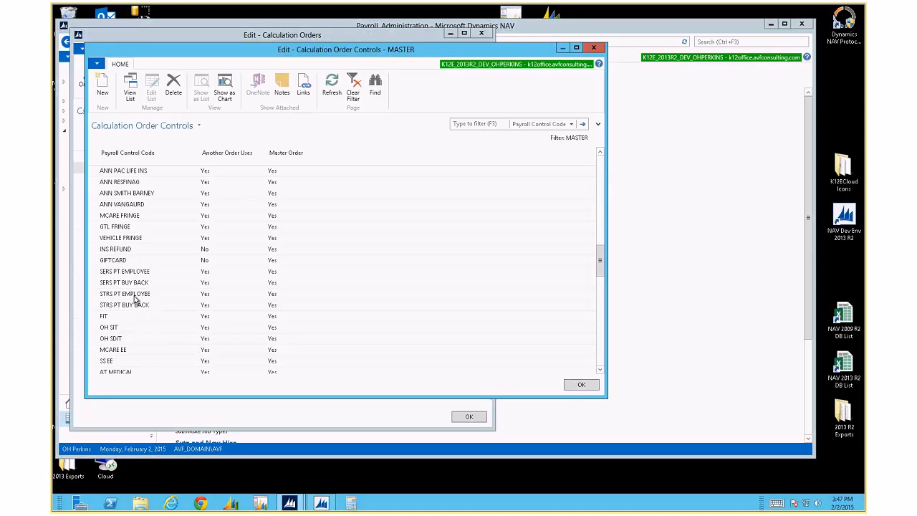
pyautogui.scroll(5, 136, 300)
pyautogui.scroll(15, 135, 299)
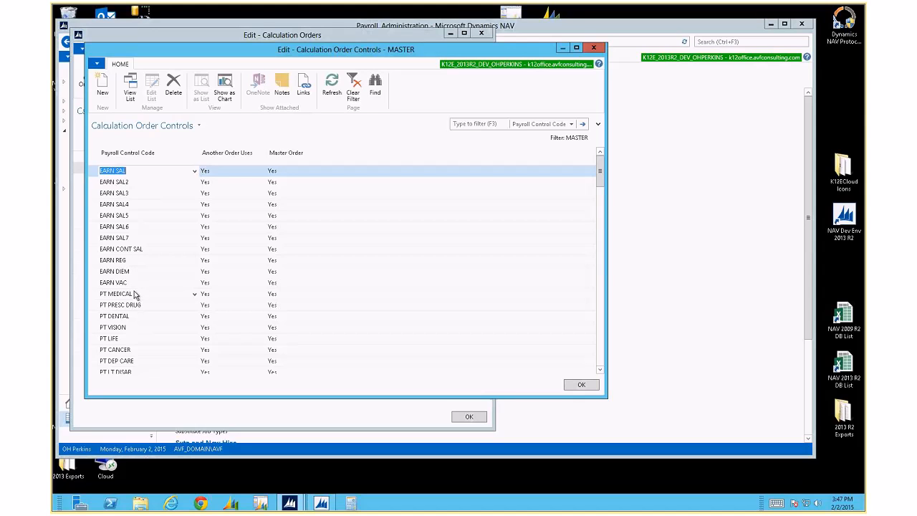
# Try inserting EARN SAL7 above EARN SAL6, then discard it after the duplicate-code error
pyautogui.click(143, 237)
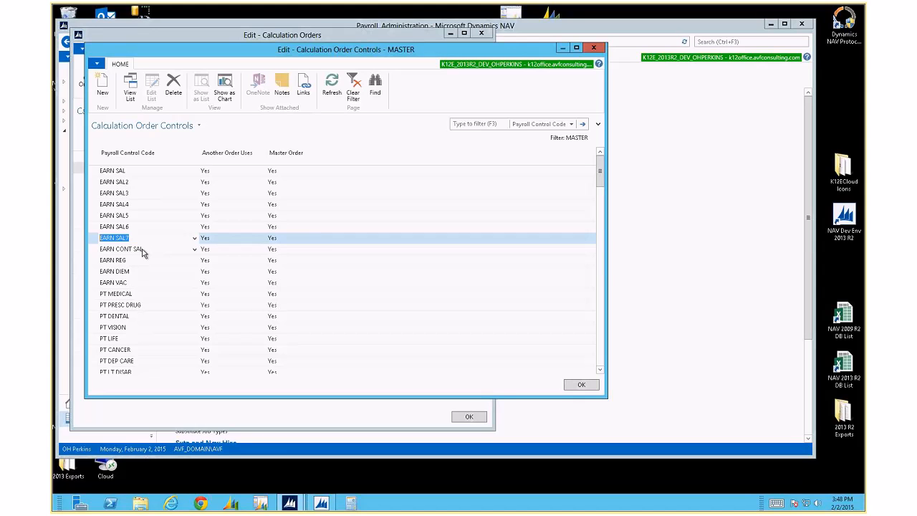
pyautogui.click(127, 226)
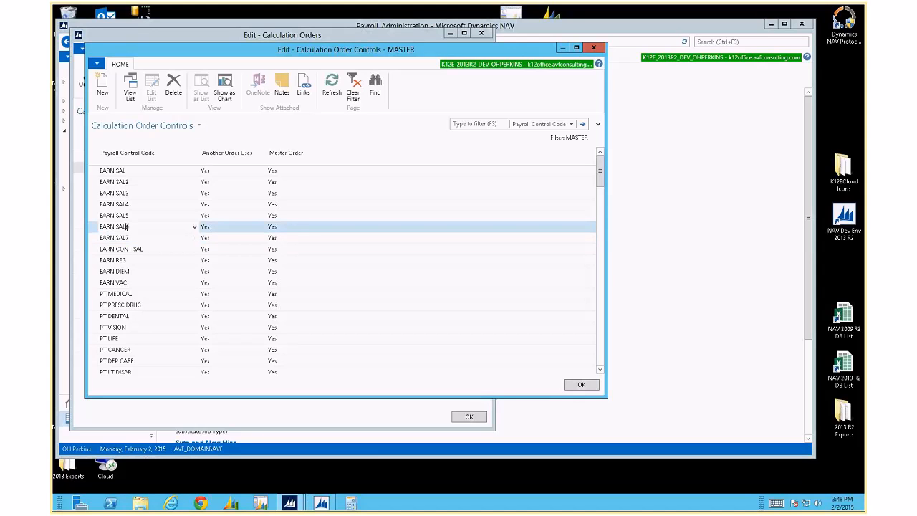
pyautogui.click(102, 86)
pyautogui.write('EARN SAL7')
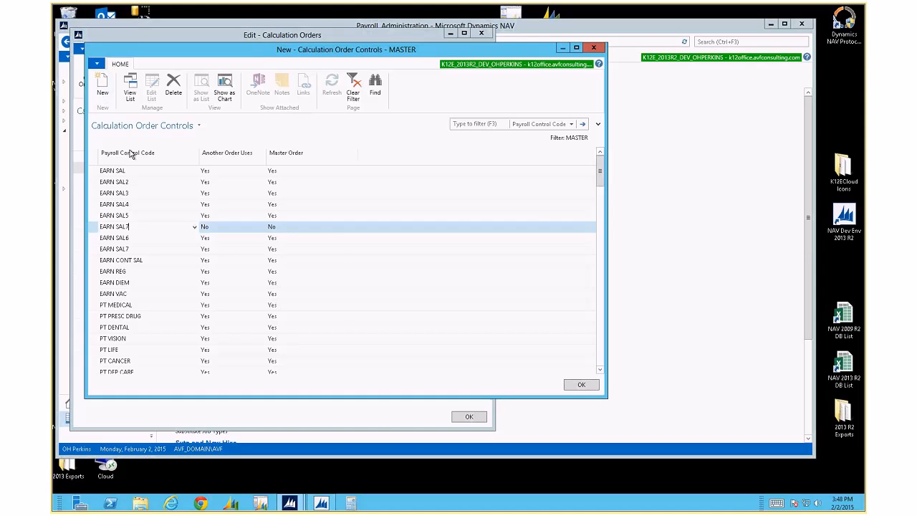
pyautogui.press('Tab')
pyautogui.press('Tab')
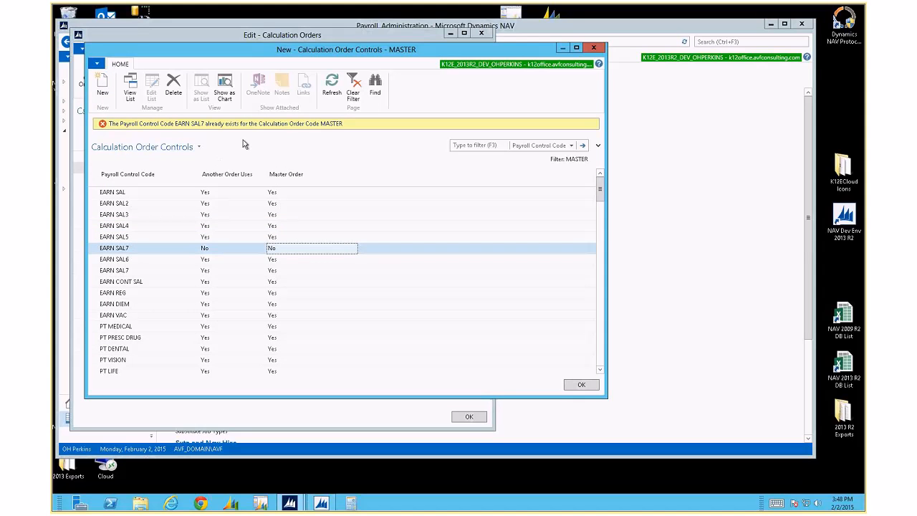
pyautogui.click(303, 234)
pyautogui.click(374, 235)
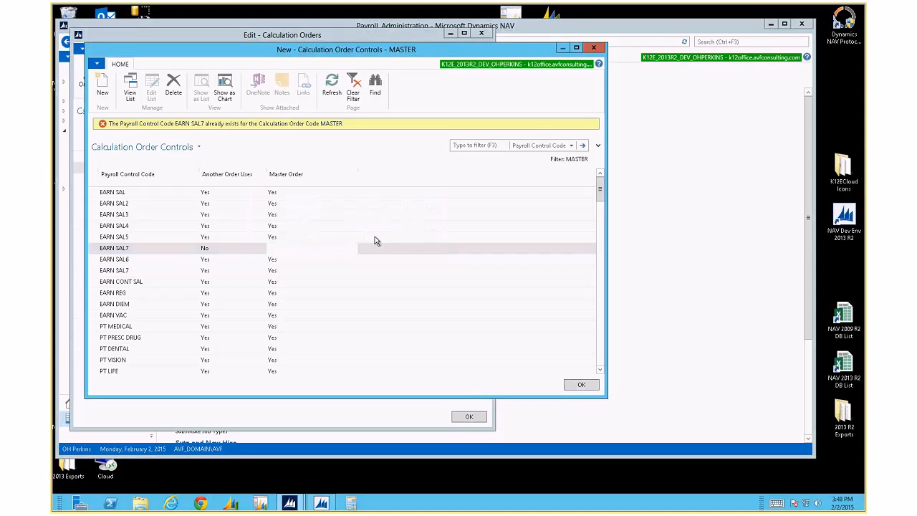
pyautogui.click(152, 237)
# Delete the original EARN SAL7 row, re-add it above EARN SAL6, and close to save
pyautogui.moveTo(151, 238); pyautogui.dragTo(72, 237)
pyautogui.hotkey('ctrl', 'c')
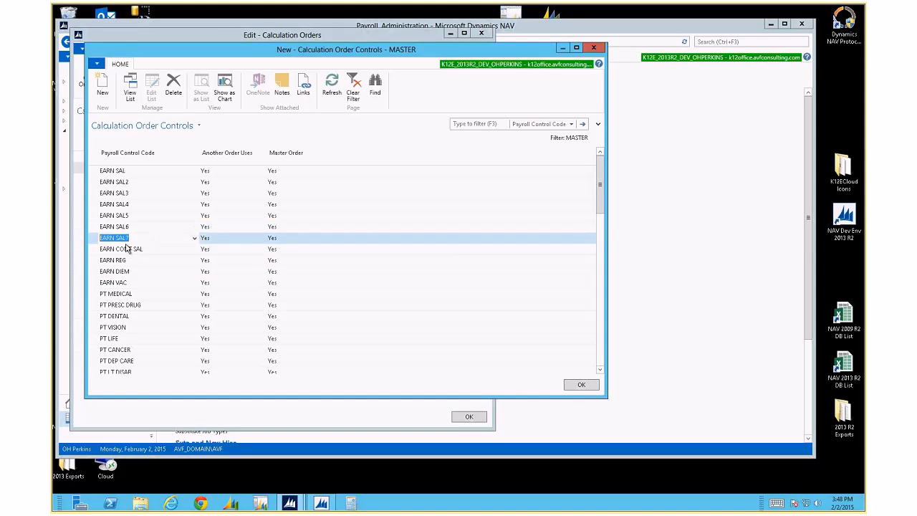
pyautogui.click(89, 238)
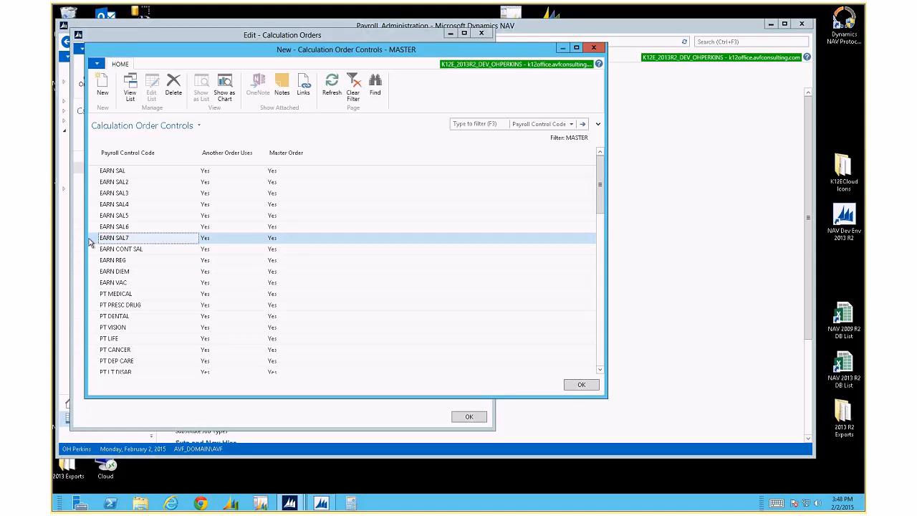
pyautogui.press('Delete')
pyautogui.press('Return')
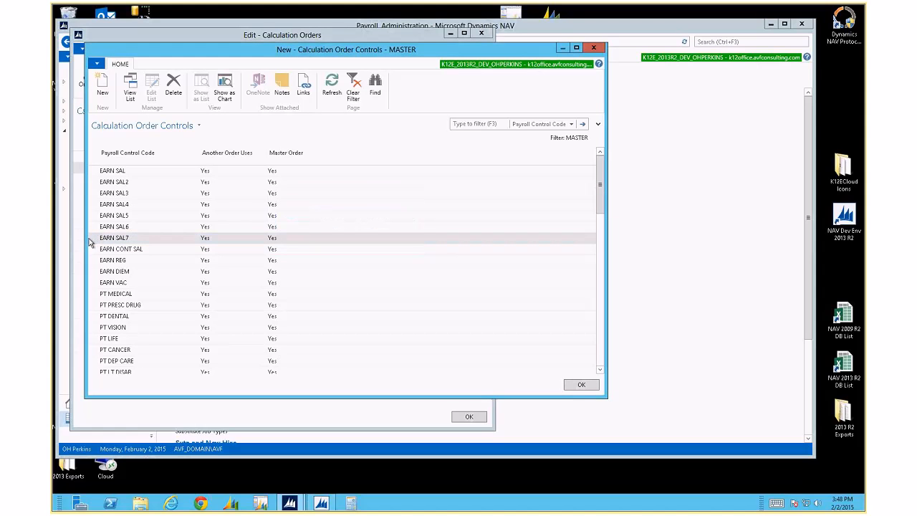
pyautogui.hotkey('ctrl', 'v')
pyautogui.press('Tab')
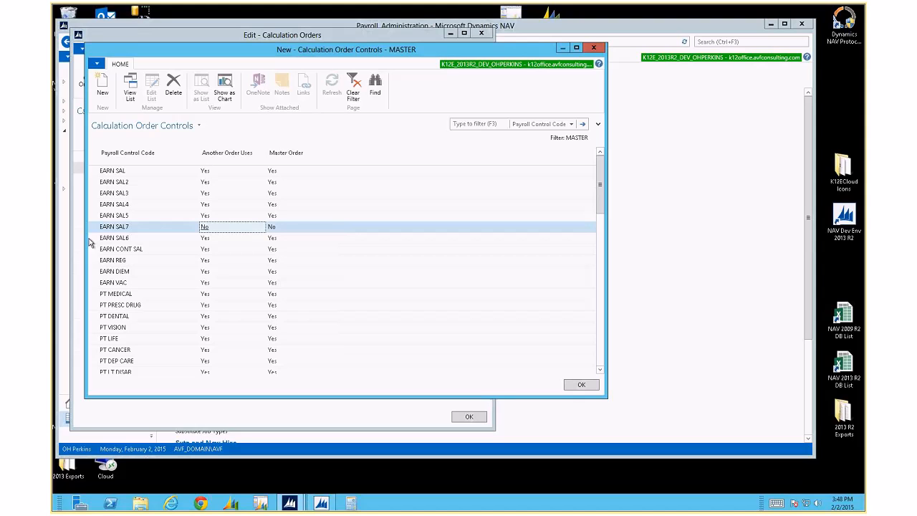
pyautogui.press('Down')
pyautogui.press('Up')
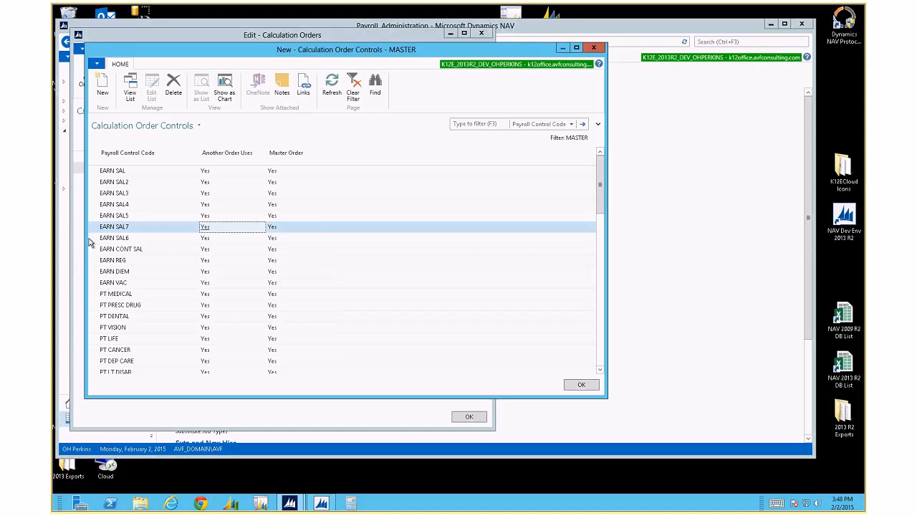
pyautogui.press('Escape')
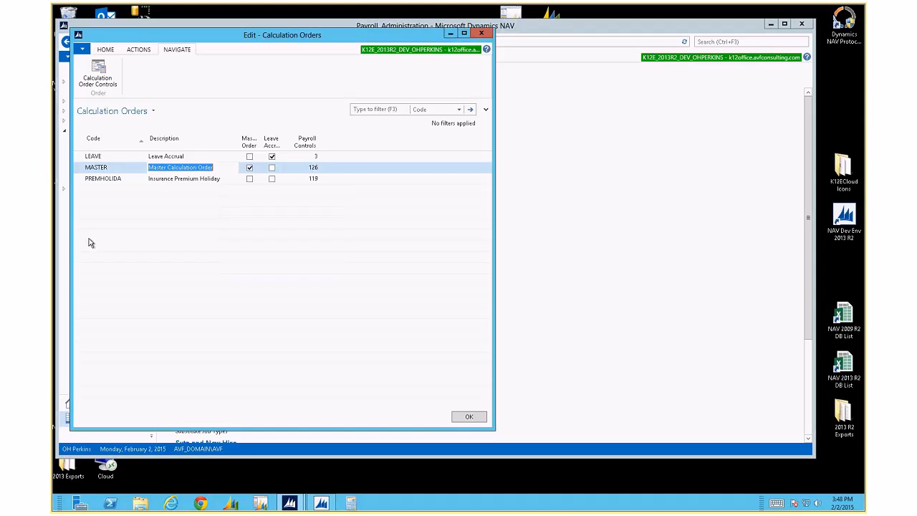
# Select all of the MASTER order's control rows, Copy Rows, and close the list
pyautogui.click(98, 76)
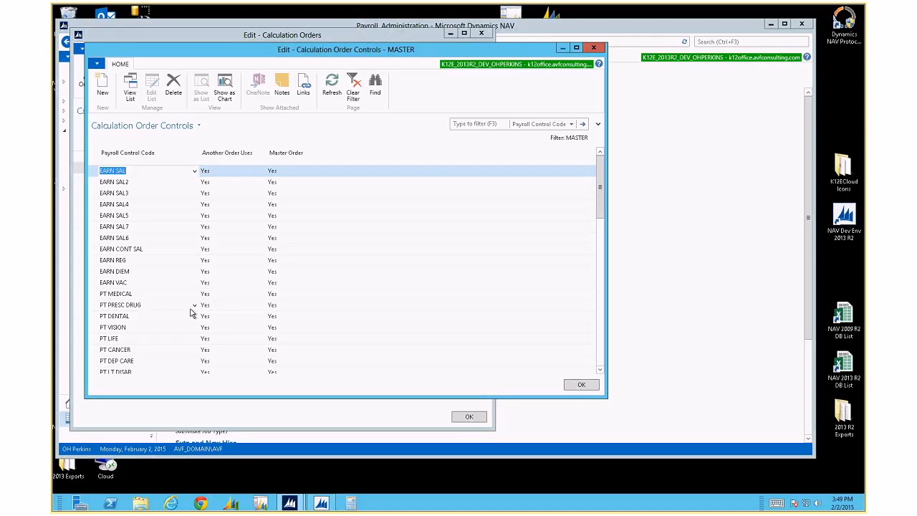
pyautogui.click(94, 159)
pyautogui.rightClick(146, 198)
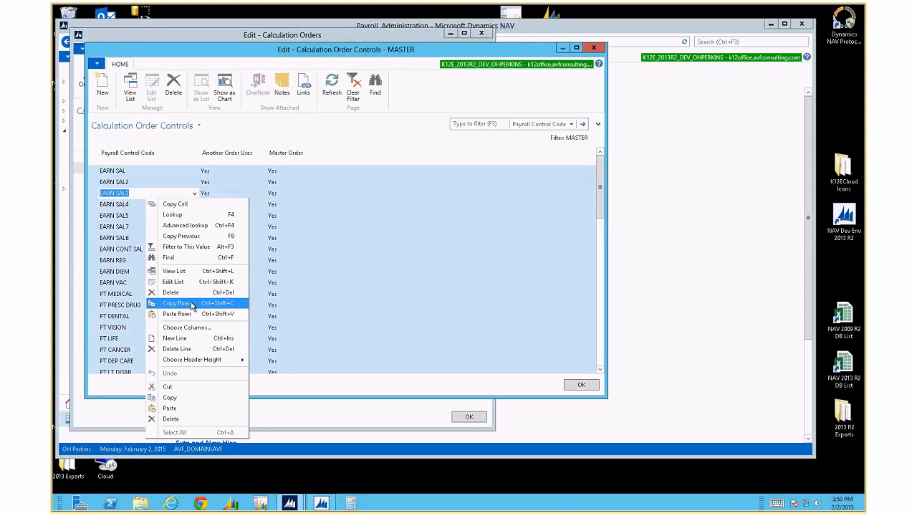
pyautogui.click(191, 305)
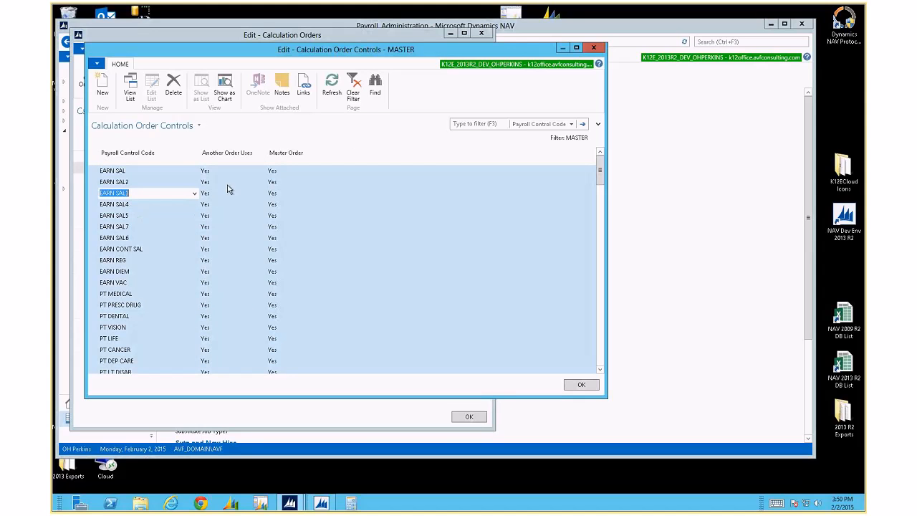
pyautogui.press('Escape')
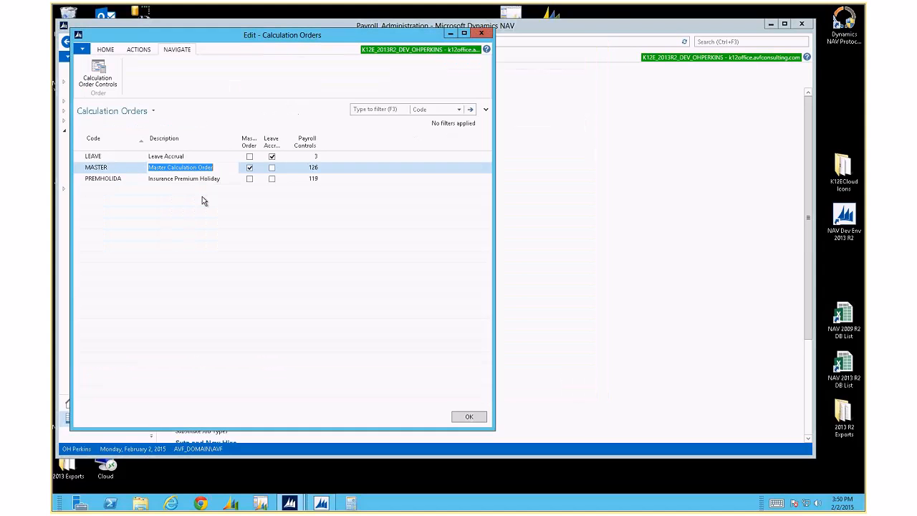
# Copy the LEAVE order's three control rows, then delete them from the list
pyautogui.click(107, 156)
pyautogui.click(98, 75)
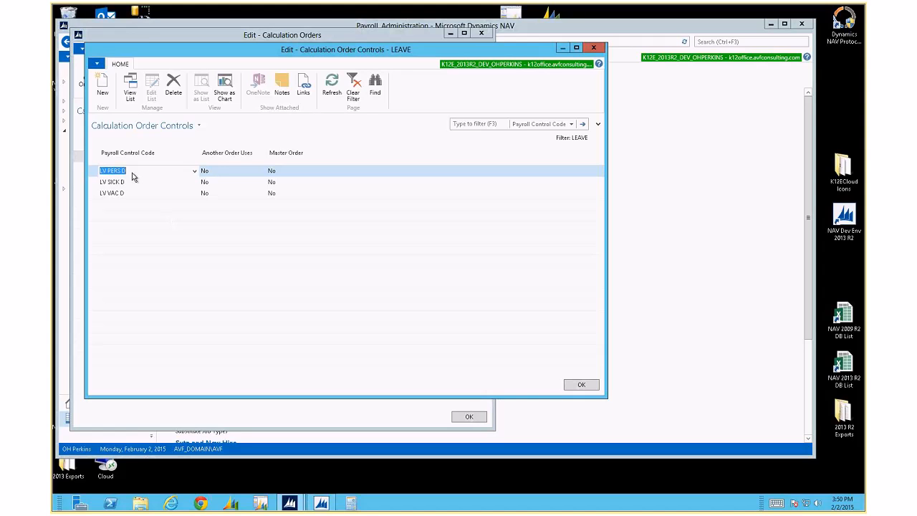
pyautogui.click(94, 160)
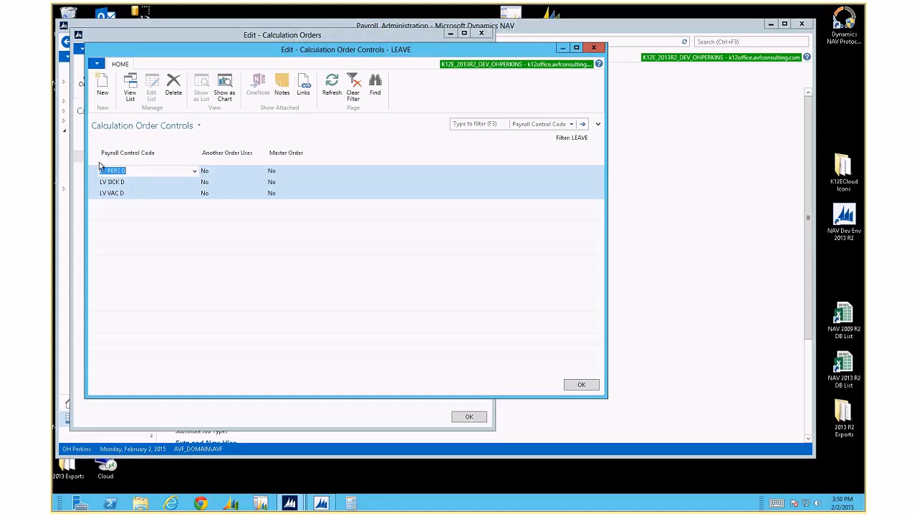
pyautogui.click(107, 182)
pyautogui.click(94, 155)
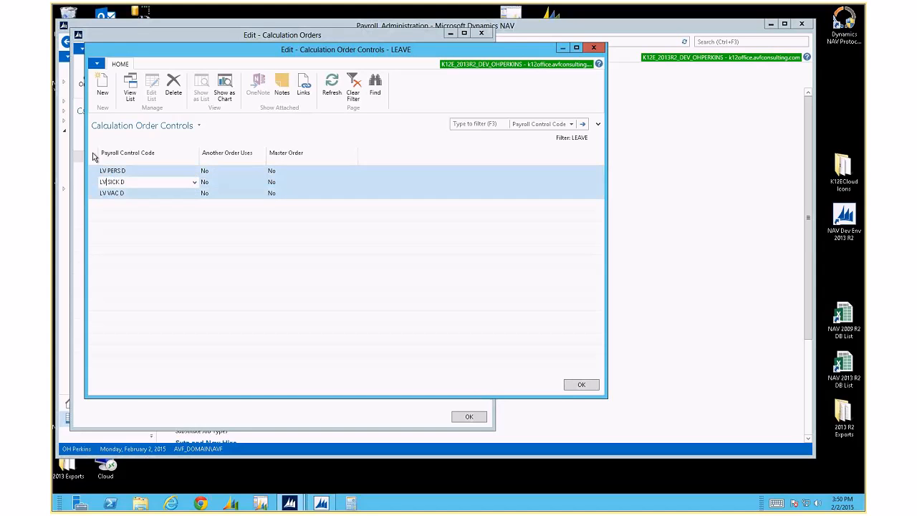
pyautogui.rightClick(132, 174)
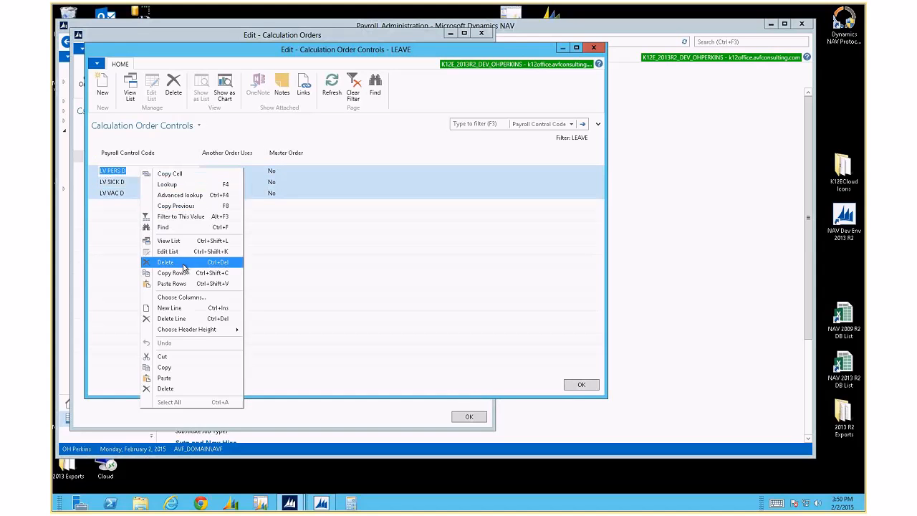
pyautogui.click(184, 272)
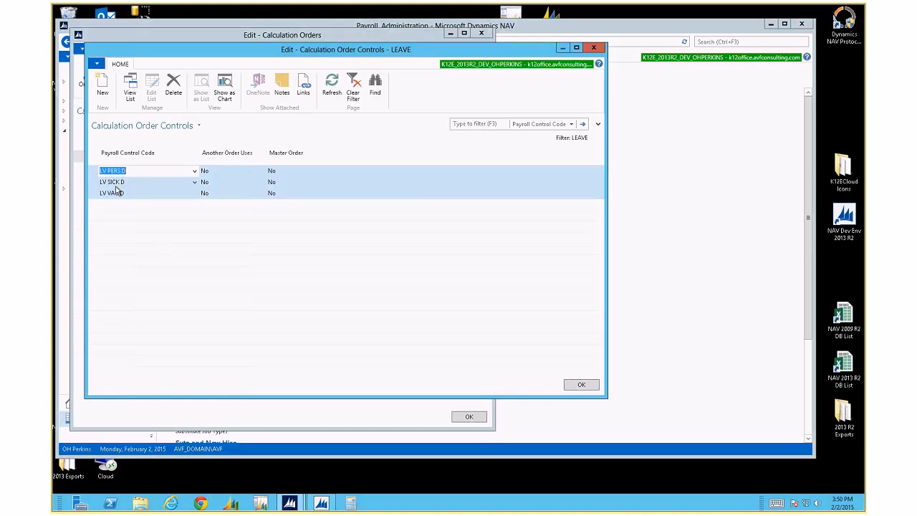
pyautogui.hotkey('ctrl', 'Delete')
pyautogui.press('Return')
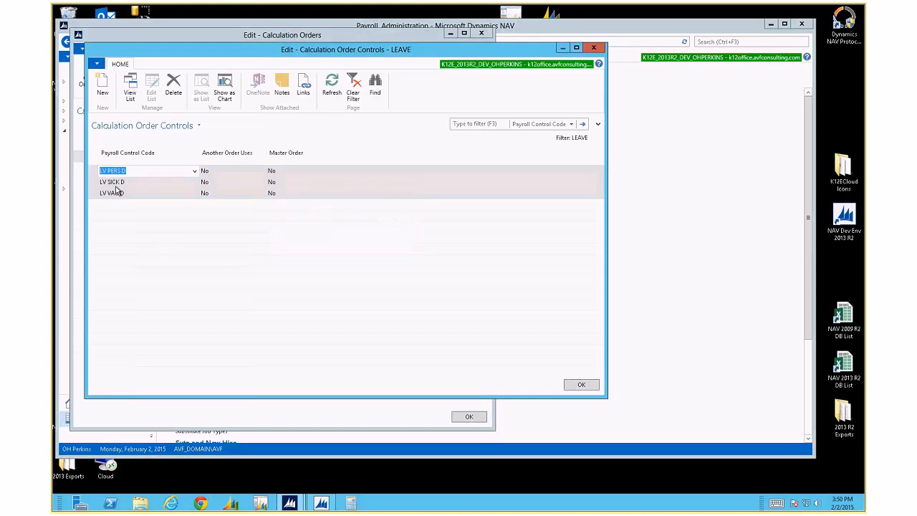
# Attempt pasting the copied rows into the empty list, dismissing the paste errors
pyautogui.rightClick(106, 172)
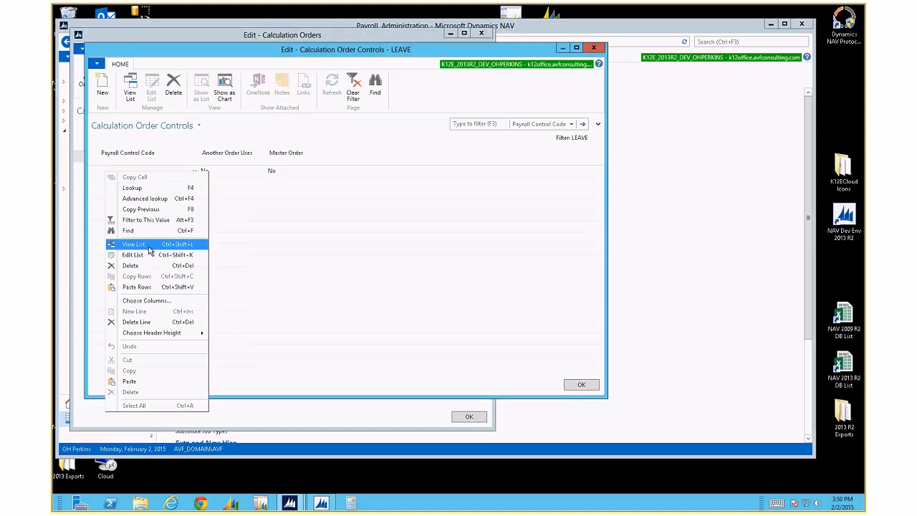
pyautogui.click(139, 287)
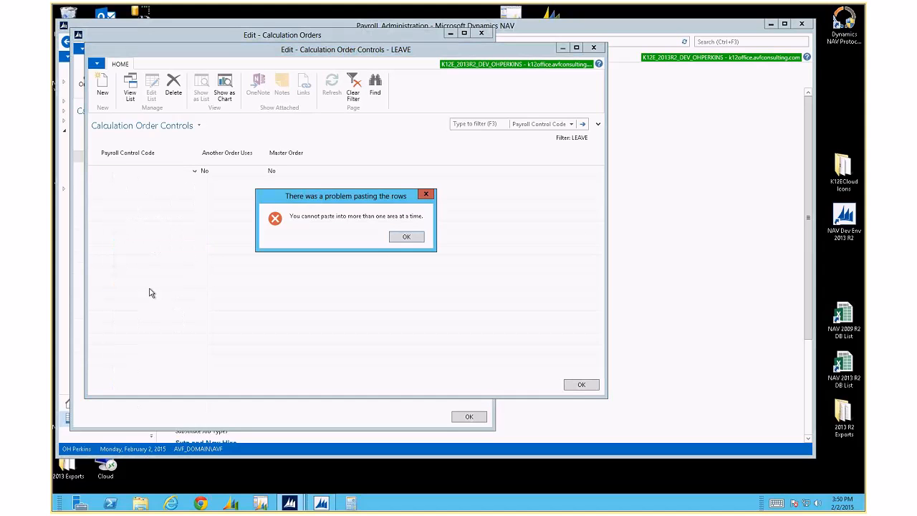
pyautogui.click(406, 237)
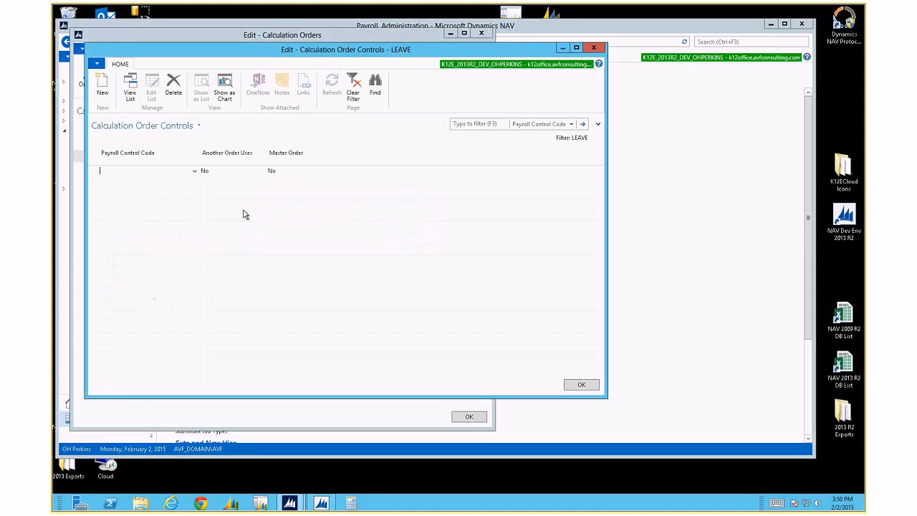
pyautogui.rightClick(152, 173)
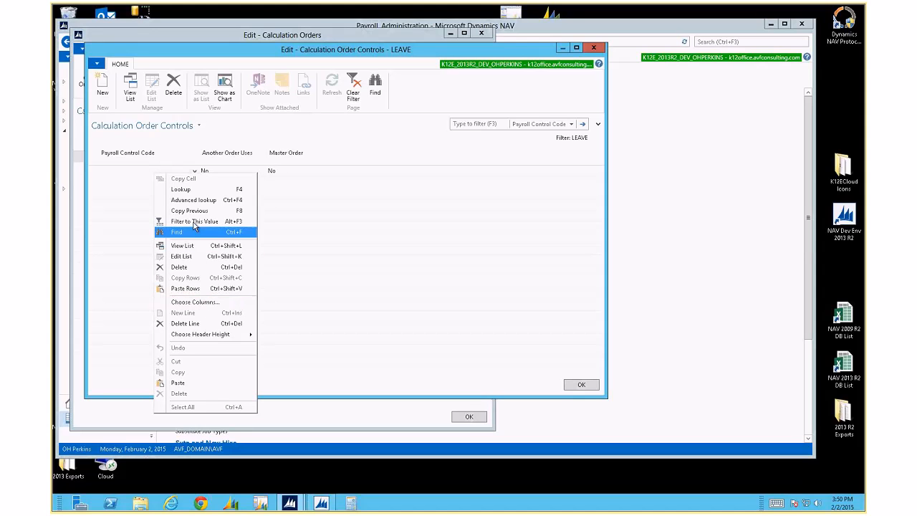
pyautogui.click(185, 382)
pyautogui.press('Escape')
pyautogui.press('Escape')
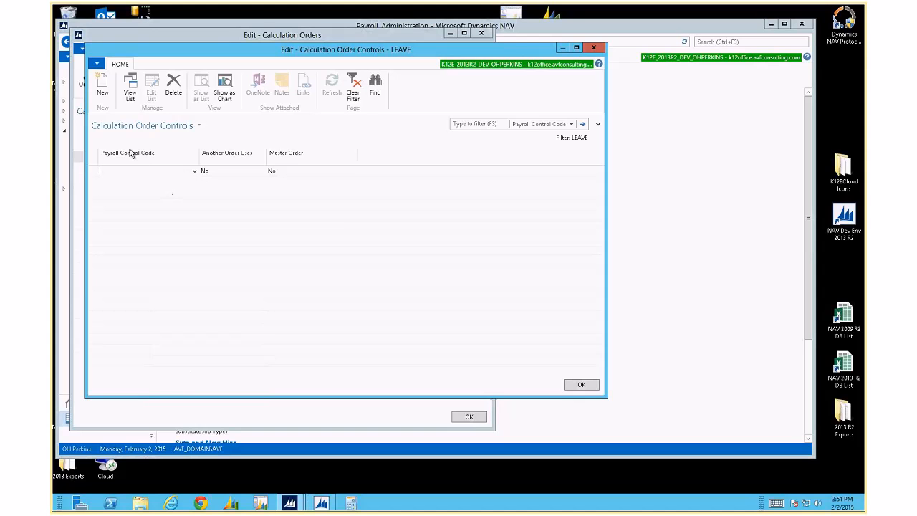
pyautogui.rightClick(101, 173)
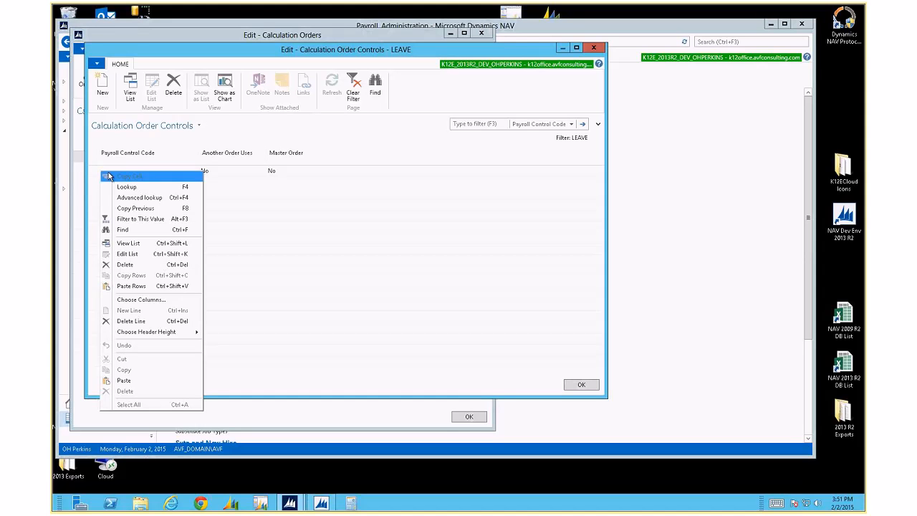
pyautogui.click(147, 287)
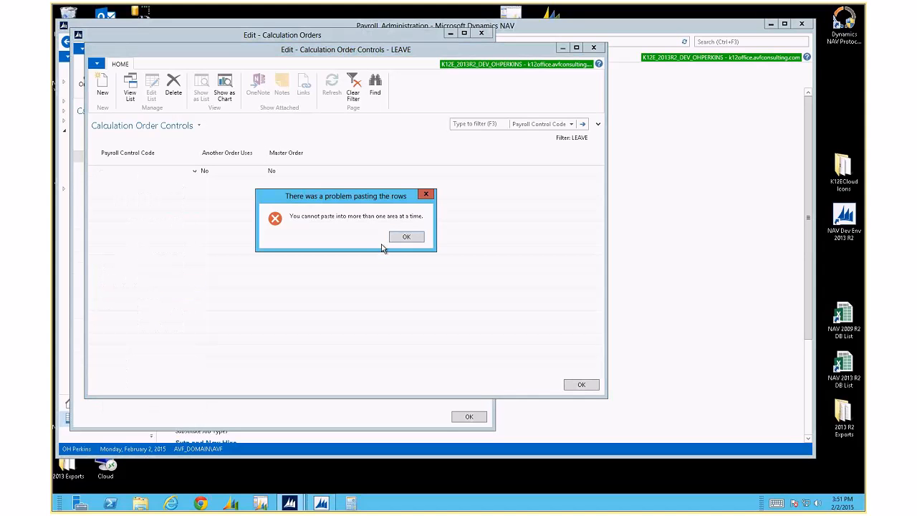
pyautogui.click(403, 237)
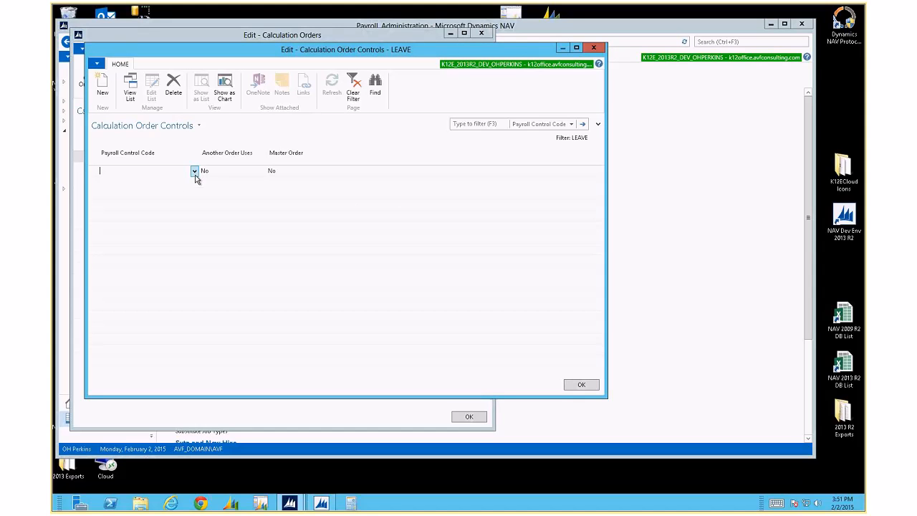
# Add an AC DENTAL line, paste the three LV rows below it, then delete AC DENTAL
pyautogui.click(195, 171)
pyautogui.press('Return')
pyautogui.click(196, 180)
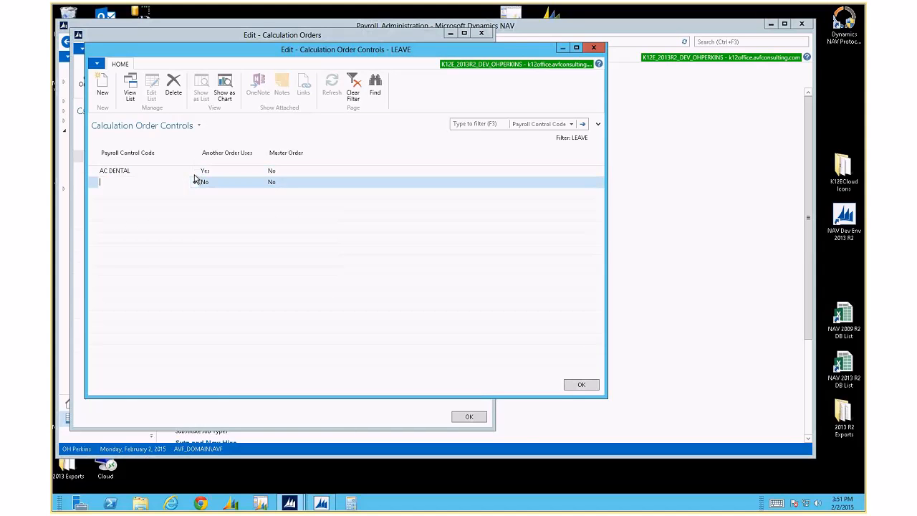
pyautogui.rightClick(116, 181)
pyautogui.click(146, 298)
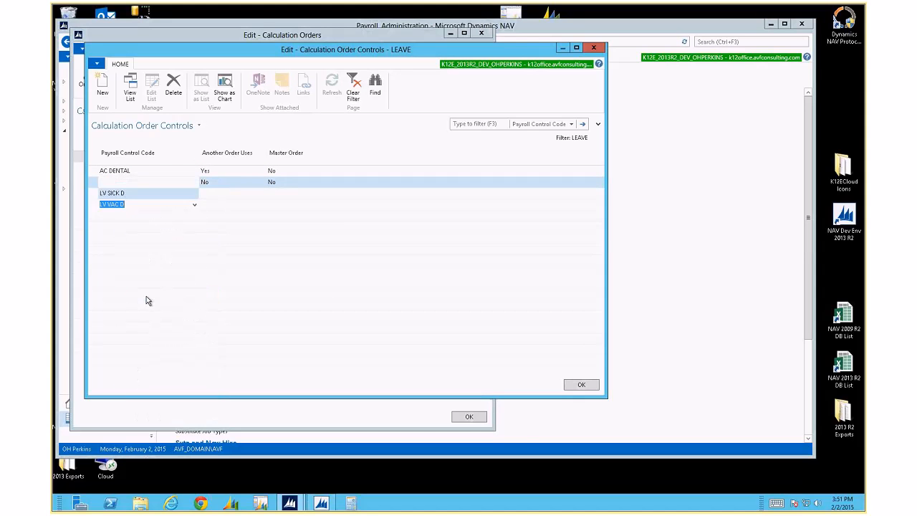
pyautogui.click(117, 171)
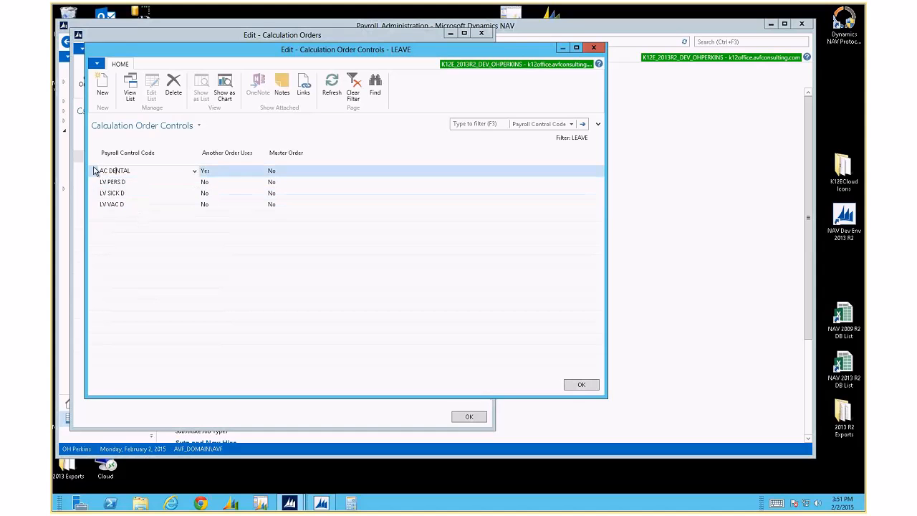
pyautogui.hotkey('ctrl', 'Delete')
pyautogui.press('Return')
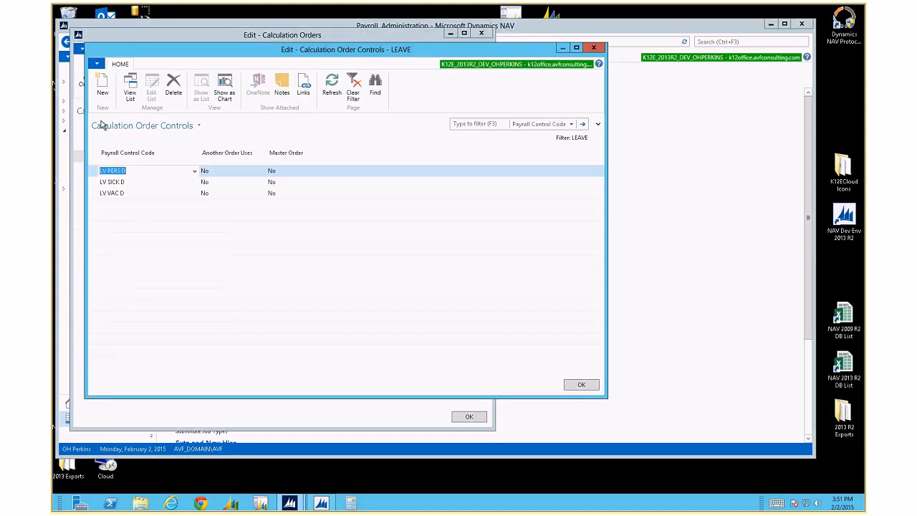
# Open About This Page for the Calculation Order Controls
pyautogui.click(96, 64)
pyautogui.moveTo(147, 136)
pyautogui.click(236, 127)
# Inspect the table fields of LV PERS D (Order No. 20000) and LV SICK D in page information
pyautogui.click(849, 207)
pyautogui.click(228, 235)
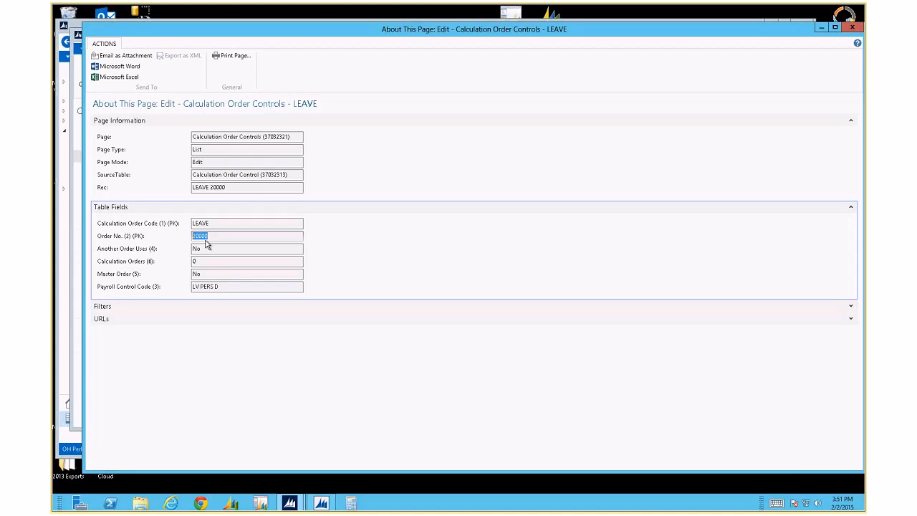
pyautogui.press('Escape')
pyautogui.click(134, 182)
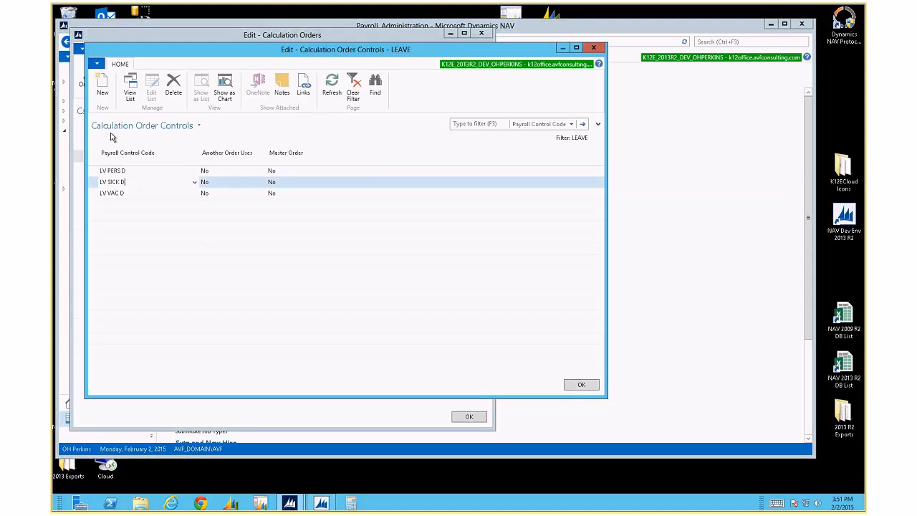
pyautogui.click(97, 63)
pyautogui.moveTo(118, 137)
pyautogui.click(192, 123)
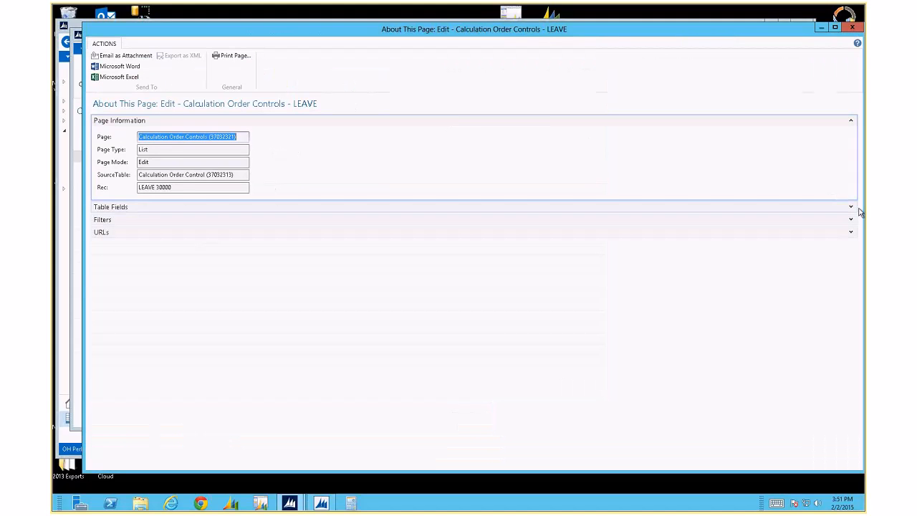
pyautogui.click(859, 209)
pyautogui.press('Escape')
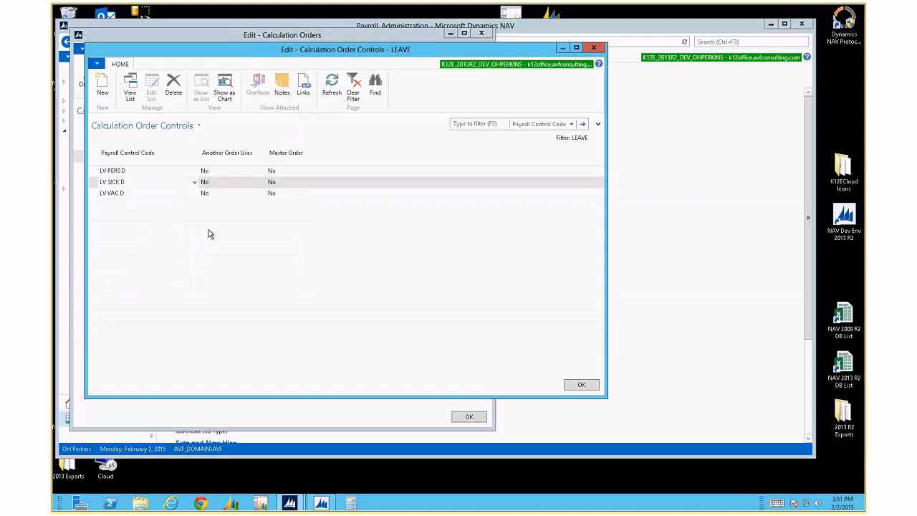
# Insert an LV DOCK line above LV SICK D and check its page information
pyautogui.click(94, 187)
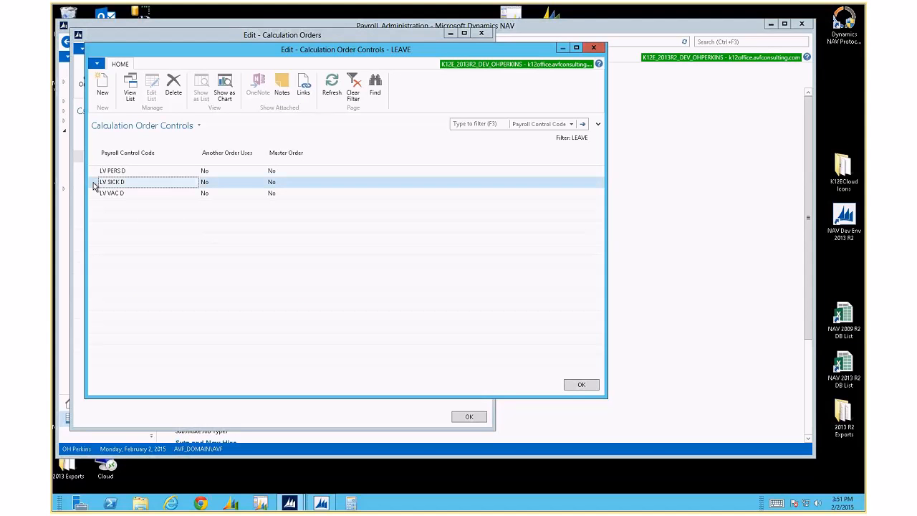
pyautogui.click(102, 86)
pyautogui.write('N')
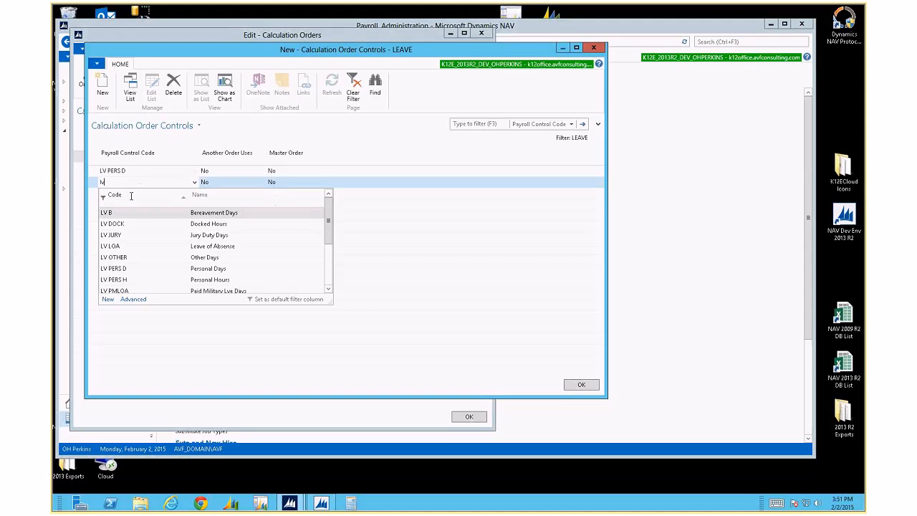
pyautogui.click(141, 222)
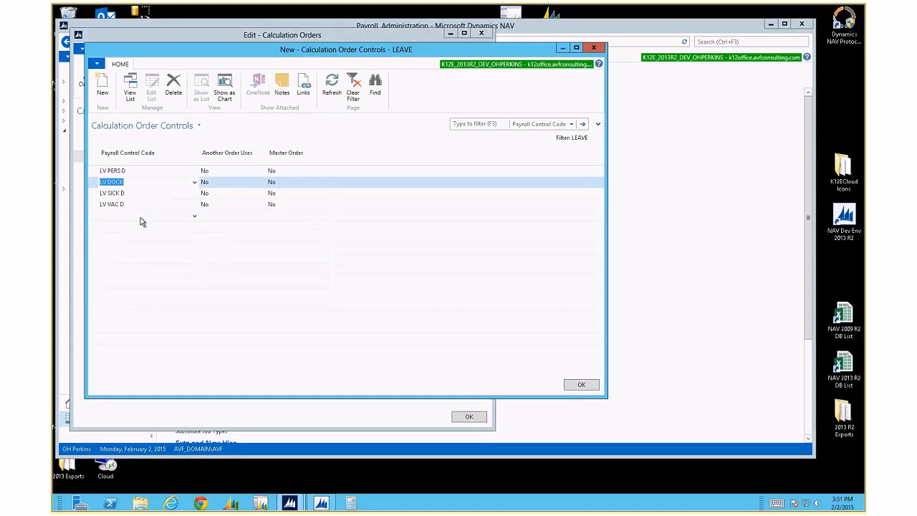
pyautogui.click(97, 66)
pyautogui.moveTo(129, 135)
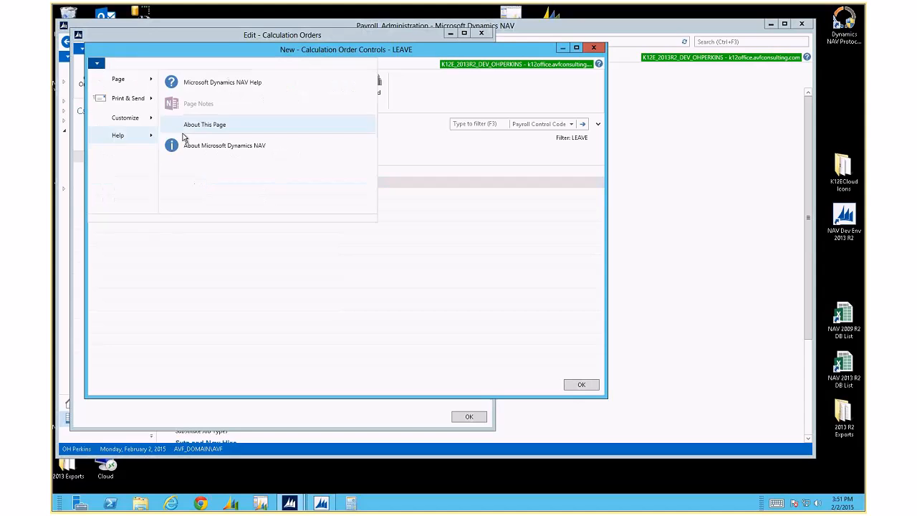
pyautogui.click(202, 127)
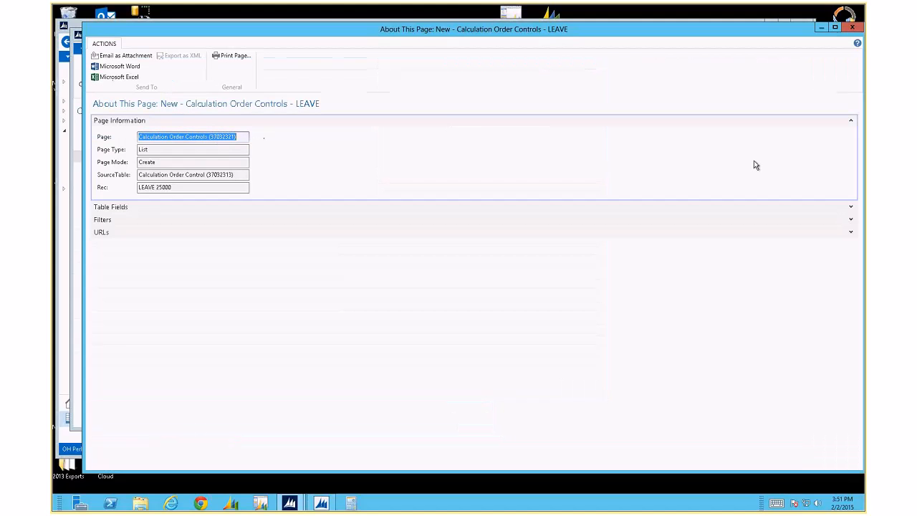
pyautogui.click(850, 207)
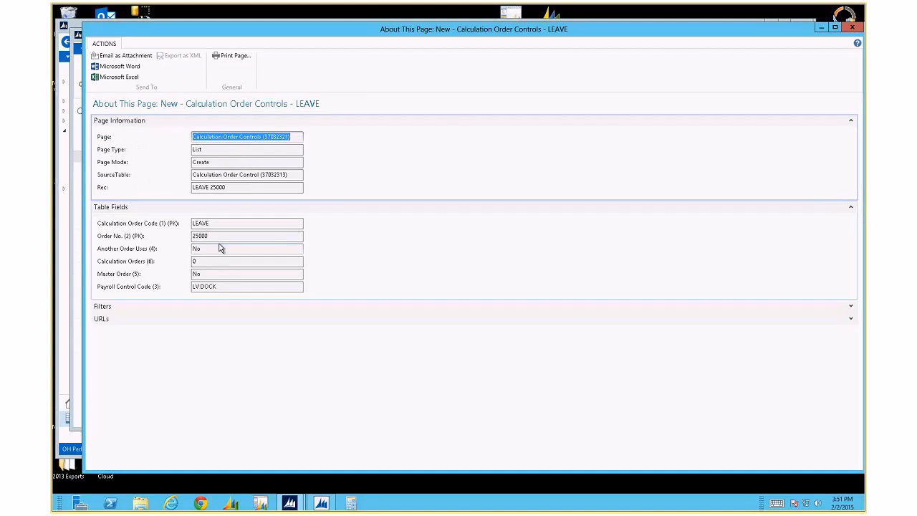
pyautogui.click(852, 28)
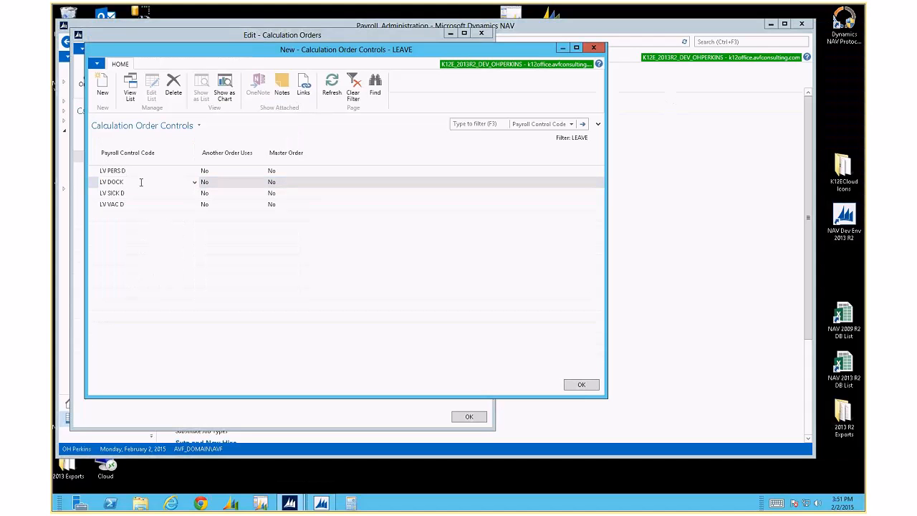
# Delete the LV DOCK line with Ctrl+Delete and close the LEAVE controls list
pyautogui.click(97, 184)
pyautogui.hotkey('ctrl', 'Delete')
pyautogui.press('Return')
pyautogui.press('Up')
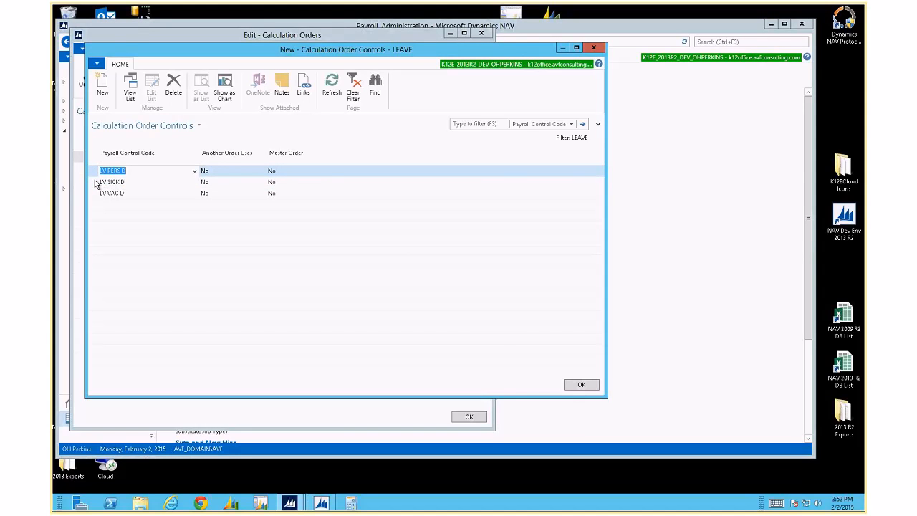
pyautogui.press('Escape')
pyautogui.click(118, 169)
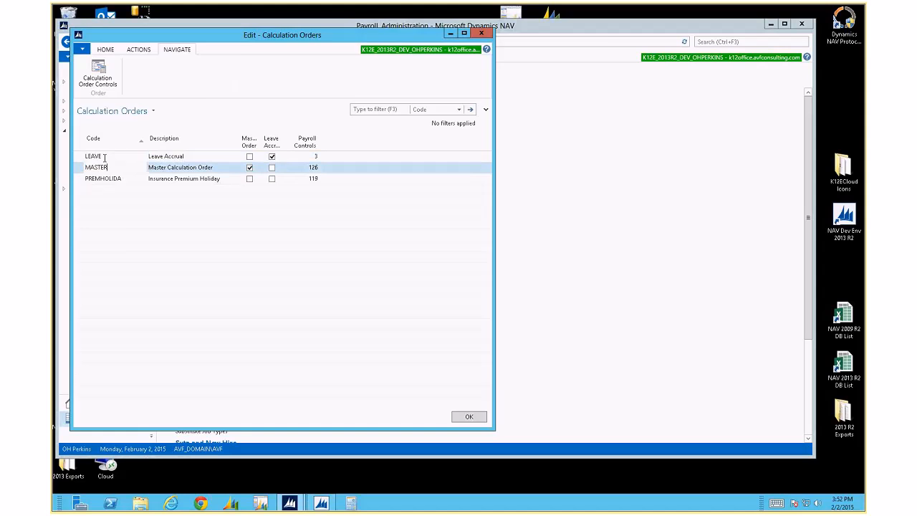
# Look over MASTER's controls, then reopen LEAVE's controls and select all three rows
pyautogui.click(100, 76)
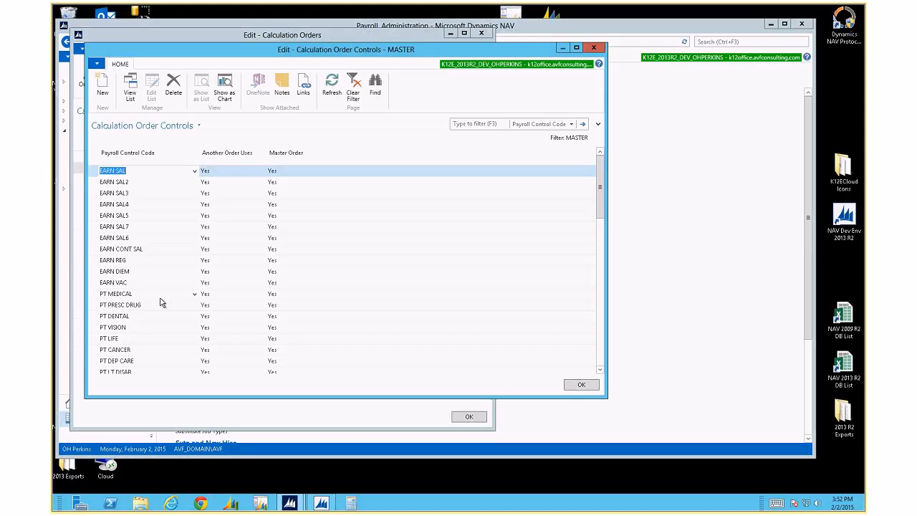
pyautogui.click(593, 48)
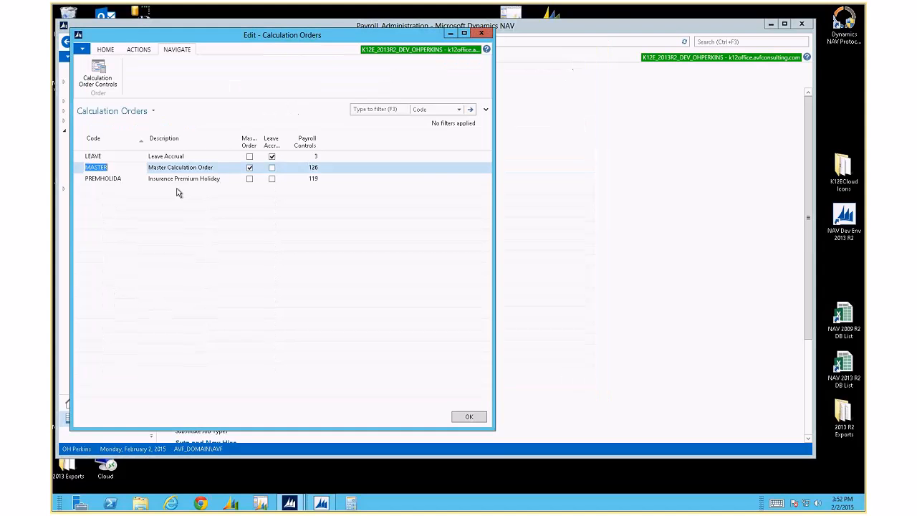
pyautogui.click(115, 156)
pyautogui.click(97, 72)
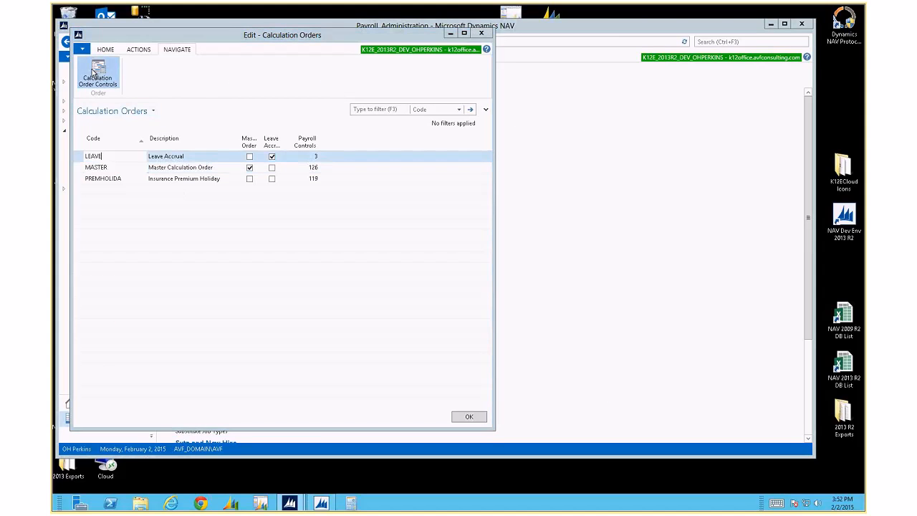
pyautogui.click(91, 158)
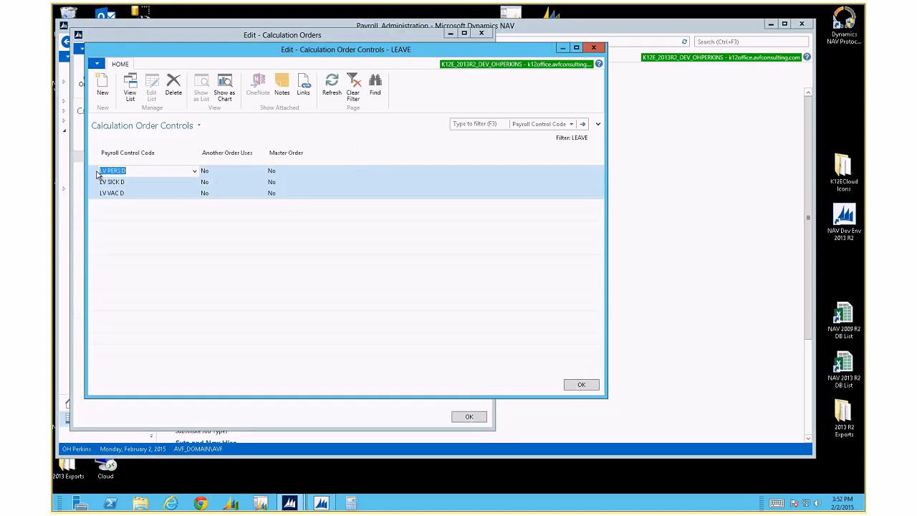
# Copy the three LEAVE control rows and delete them
pyautogui.rightClick(92, 161)
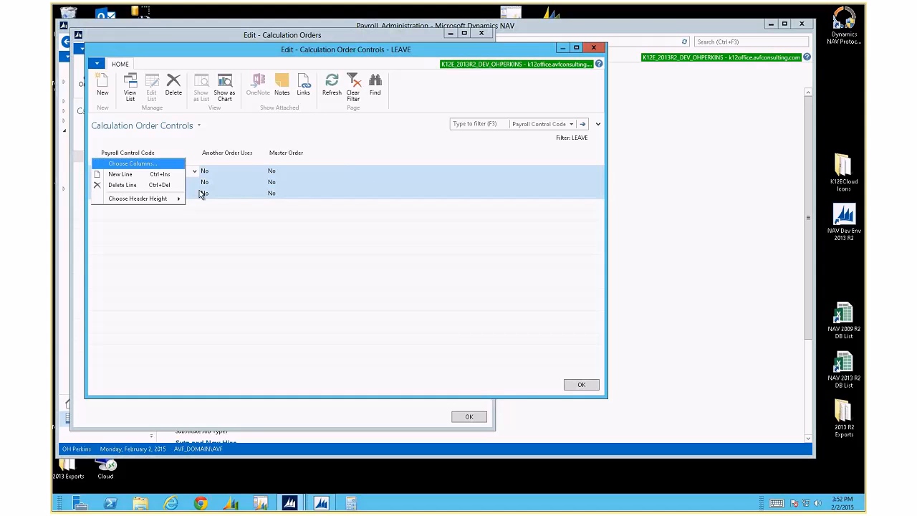
pyautogui.click(205, 184)
pyautogui.click(93, 153)
pyautogui.click(114, 182)
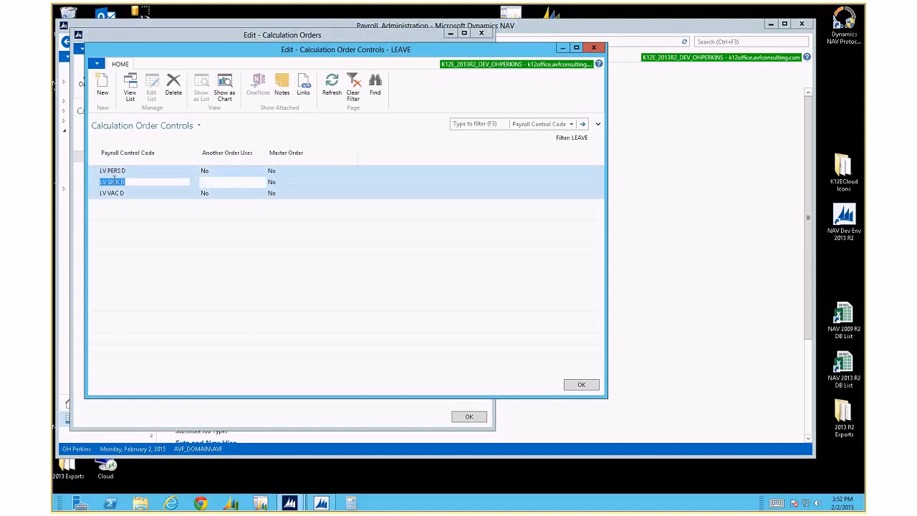
pyautogui.rightClick(125, 184)
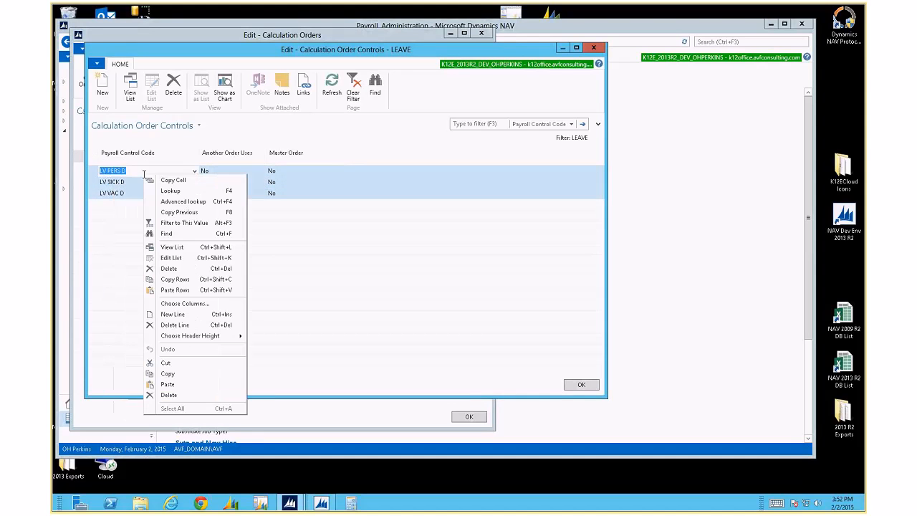
pyautogui.click(174, 283)
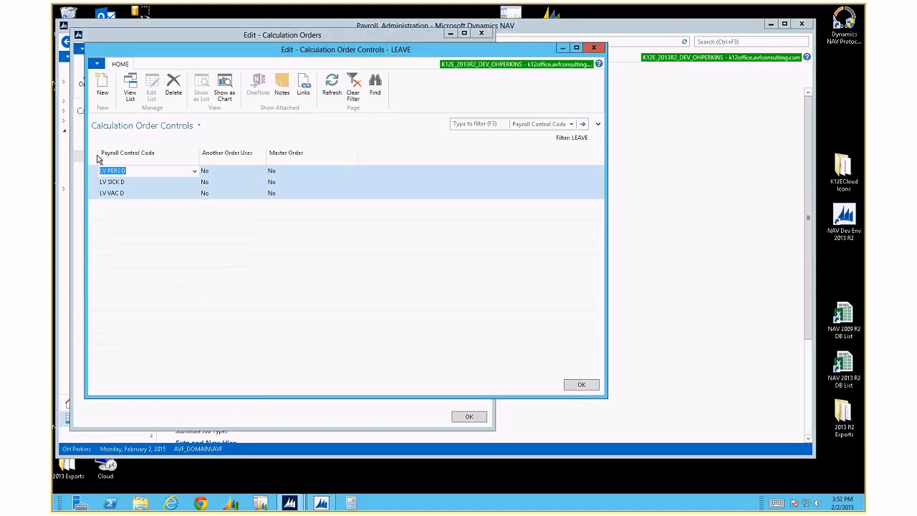
pyautogui.hotkey('ctrl', 'd')
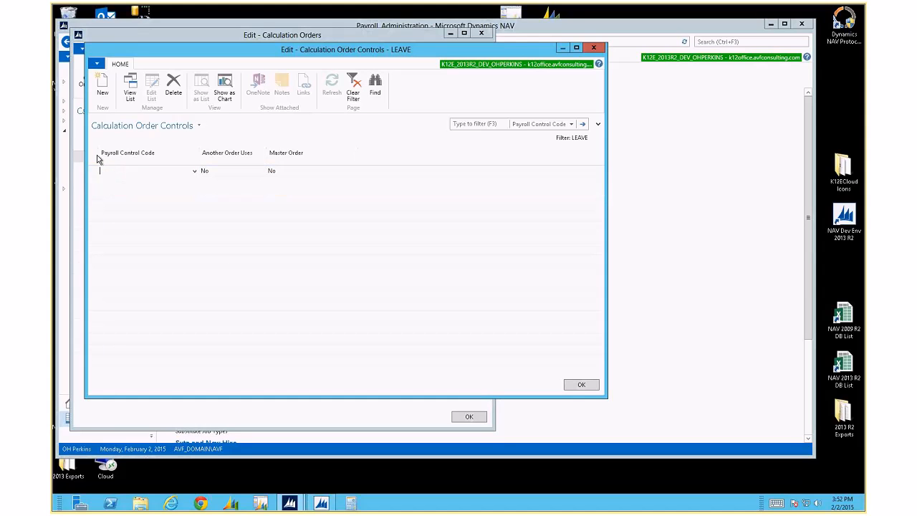
# Add a new line, attempt a paste, then add and delete an AC DENTAL line
pyautogui.click(104, 92)
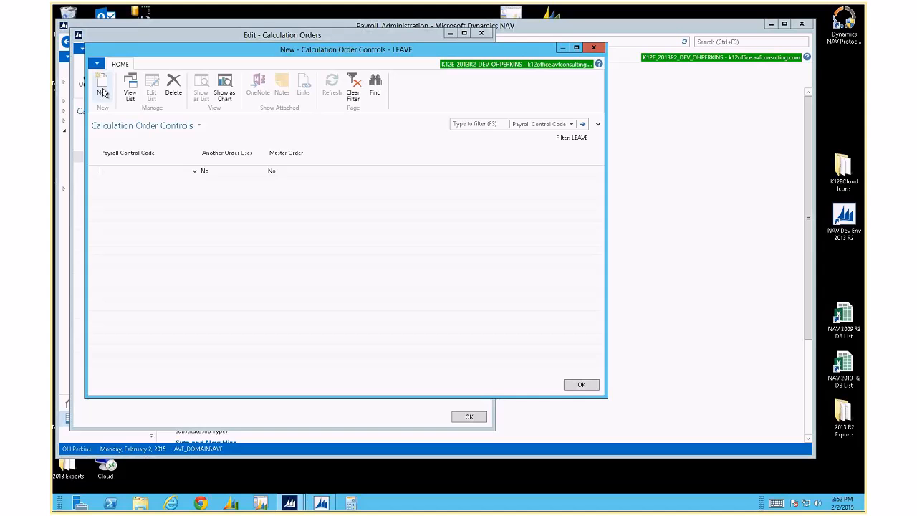
pyautogui.rightClick(122, 172)
pyautogui.click(163, 286)
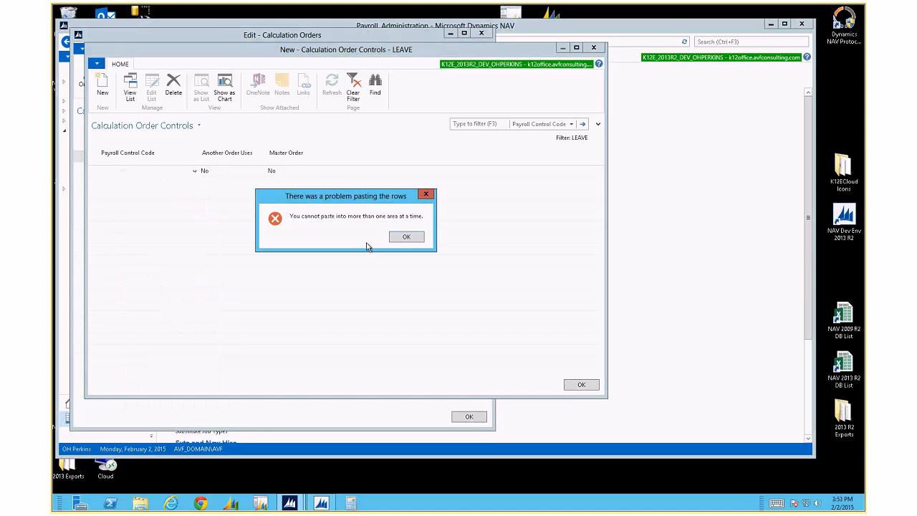
pyautogui.click(417, 238)
pyautogui.write('ac')
pyautogui.click(203, 200)
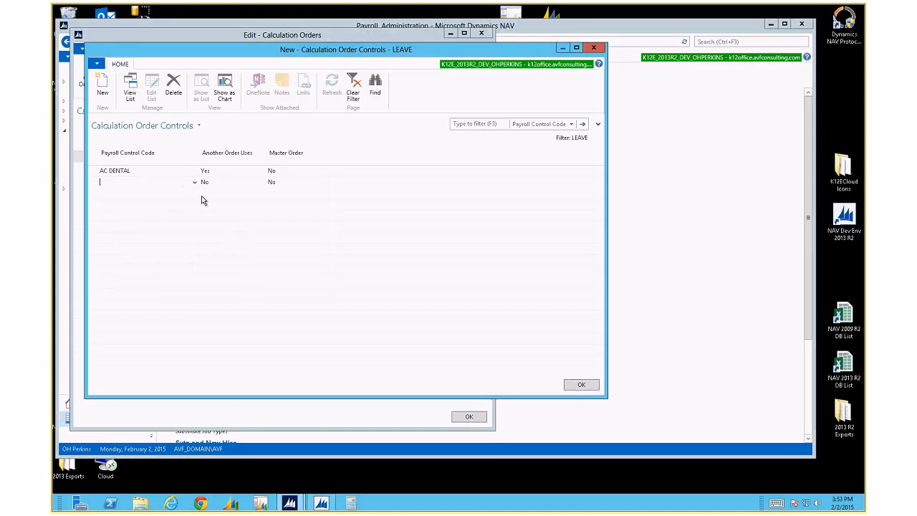
pyautogui.hotkey('ctrl', 'Delete')
pyautogui.press('Return')
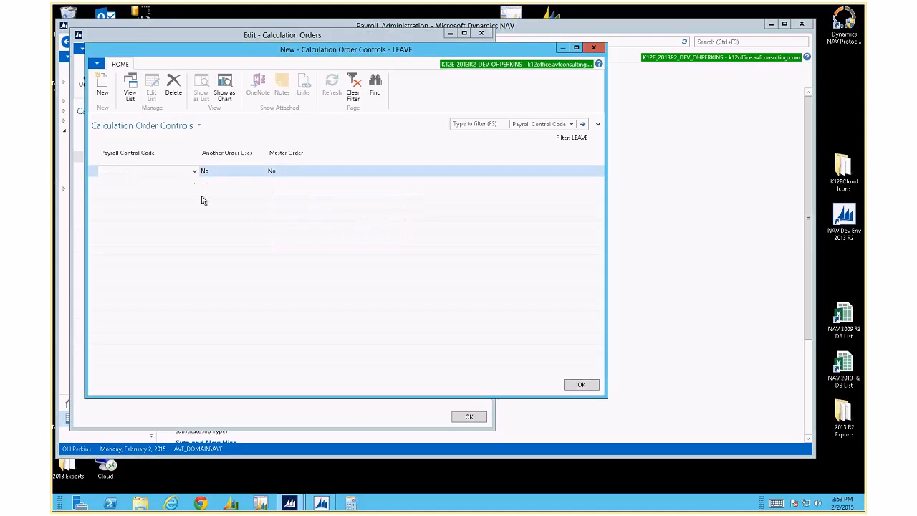
# Paste LV PERS D, LV SICK D and LV VAC D back, then close with OK
pyautogui.rightClick(95, 179)
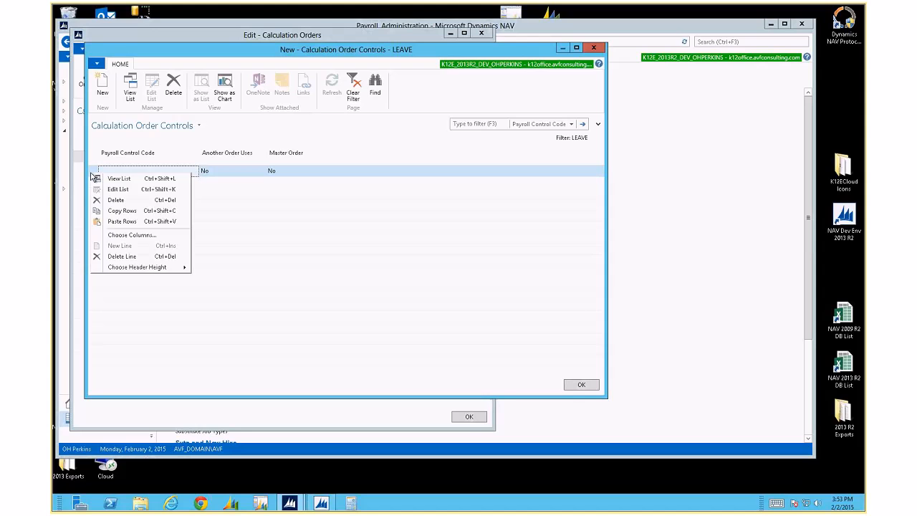
pyautogui.click(130, 228)
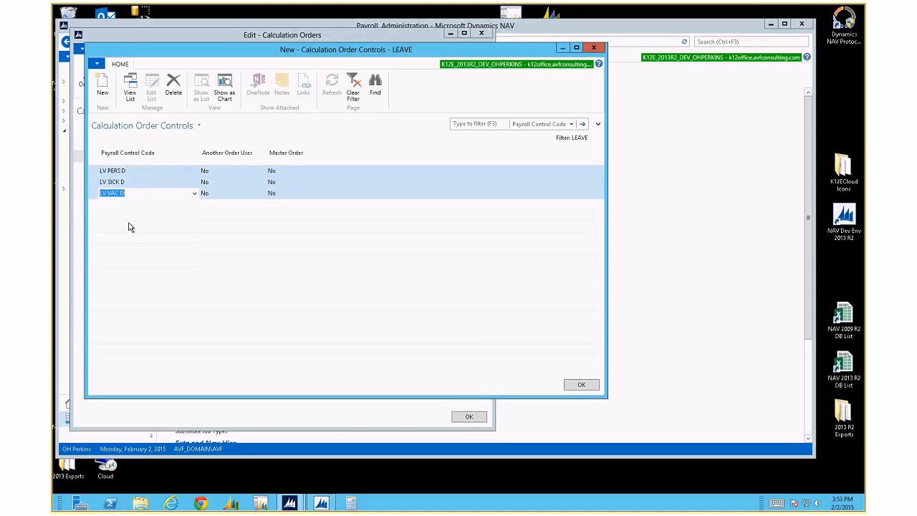
pyautogui.click(95, 174)
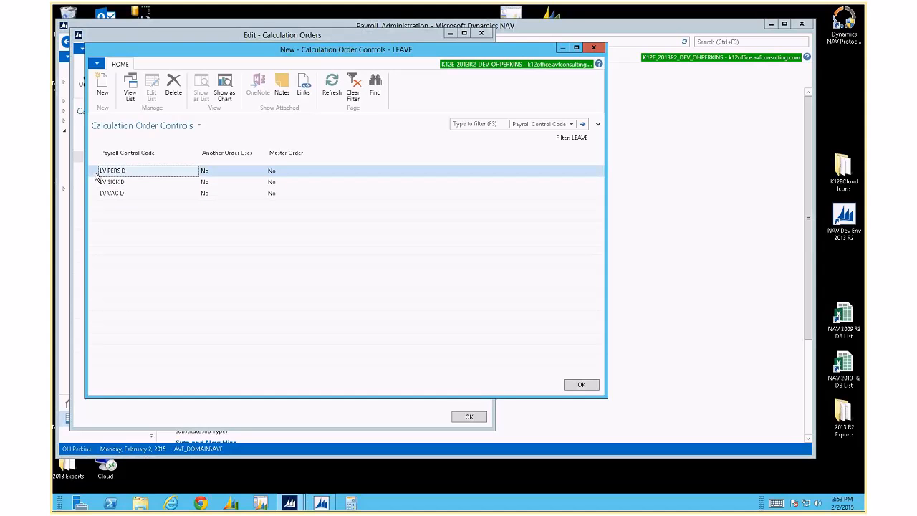
pyautogui.click(130, 173)
pyautogui.click(94, 172)
pyautogui.click(580, 384)
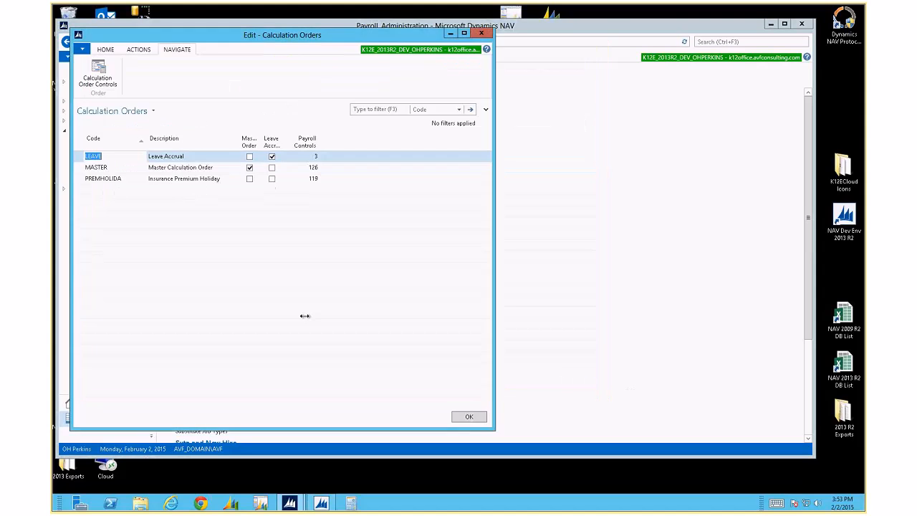
# Compare the Master Order settings of MASTER and PREMHOLIDA, then open MASTER's payroll controls
pyautogui.click(132, 167)
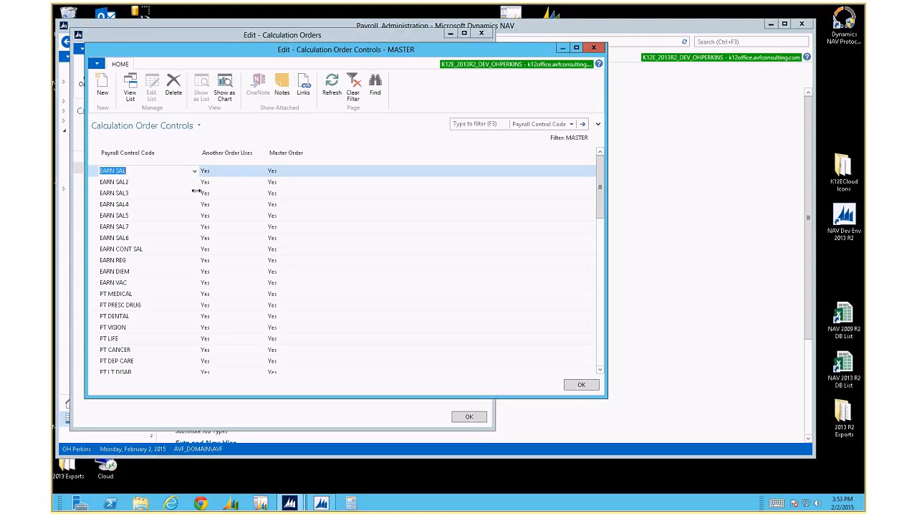
pyautogui.press('Escape')
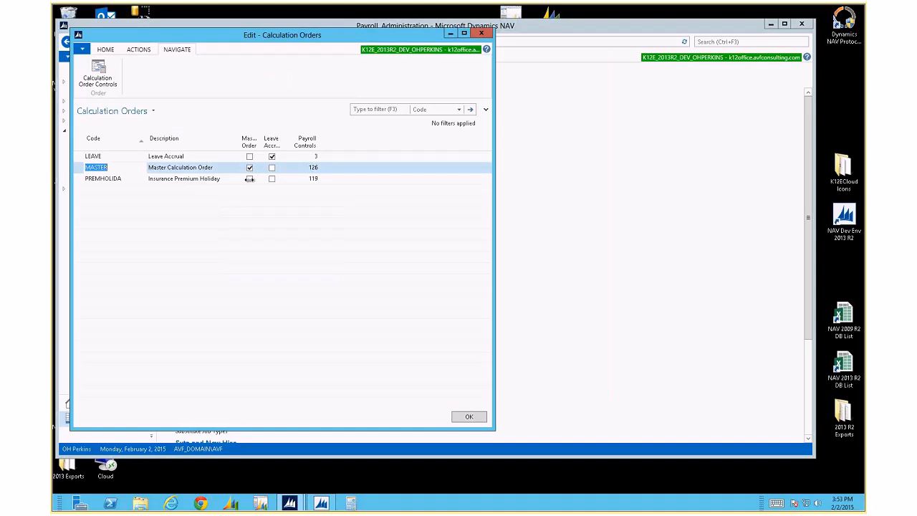
pyautogui.click(249, 179)
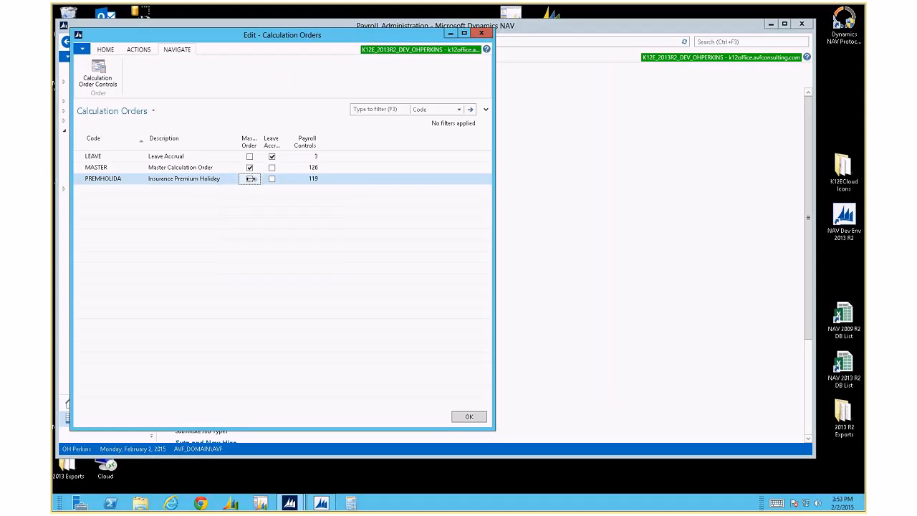
pyautogui.click(245, 169)
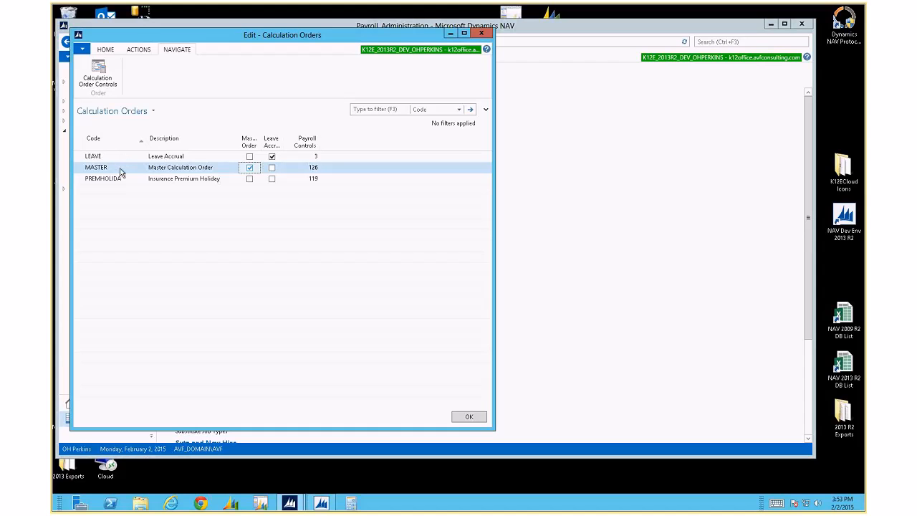
pyautogui.click(98, 74)
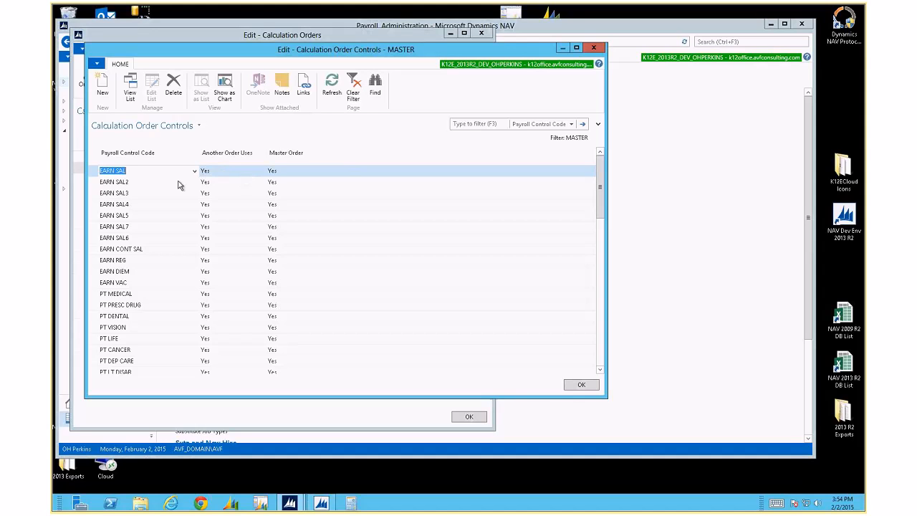
# Select the EARN REG, EARN DIEM and EARN VAC rows together in the MASTER controls list
pyautogui.click(136, 193)
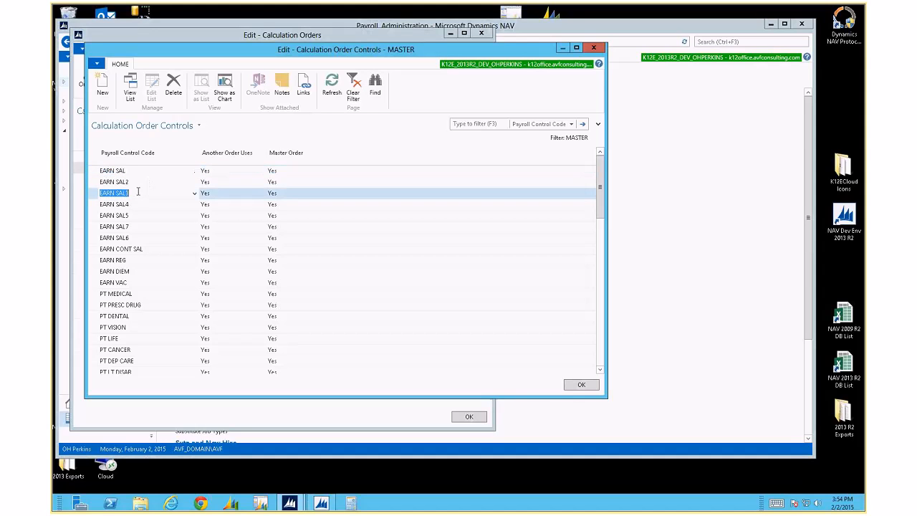
pyautogui.click(137, 259)
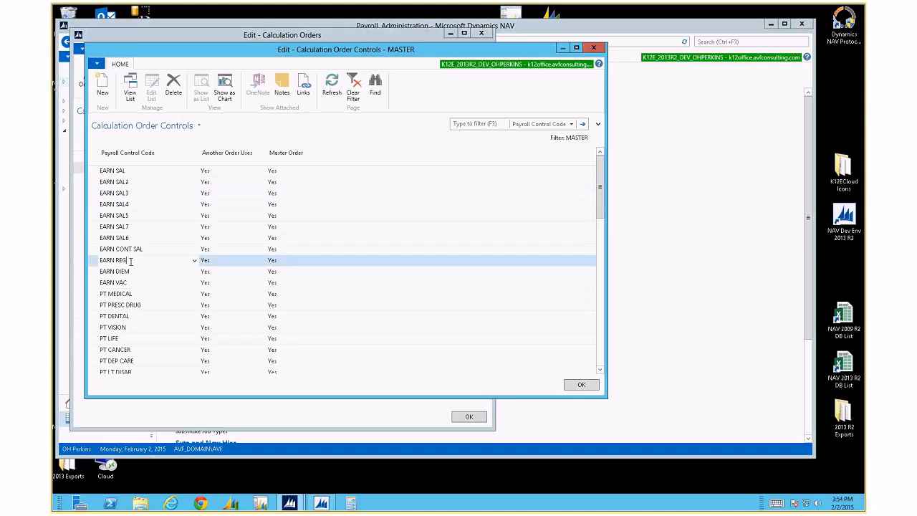
pyautogui.click(91, 265)
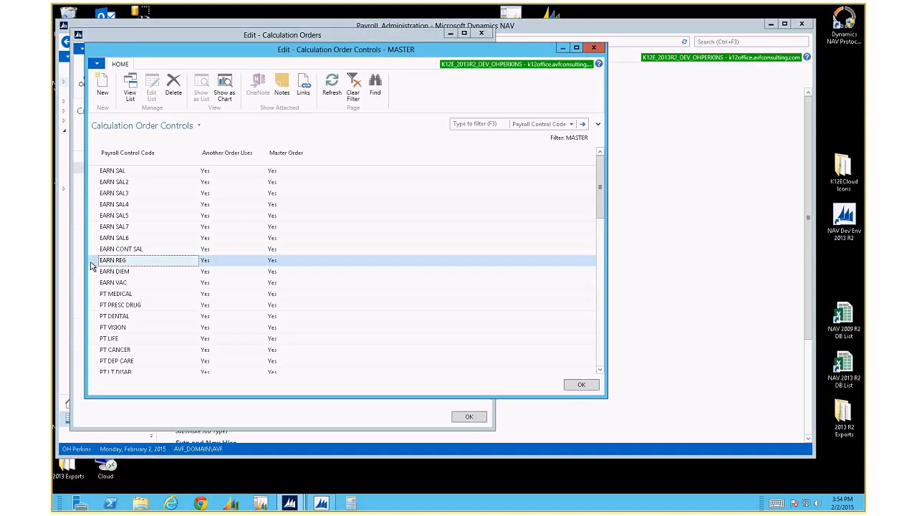
pyautogui.moveTo(92, 265); pyautogui.dragTo(92, 285)
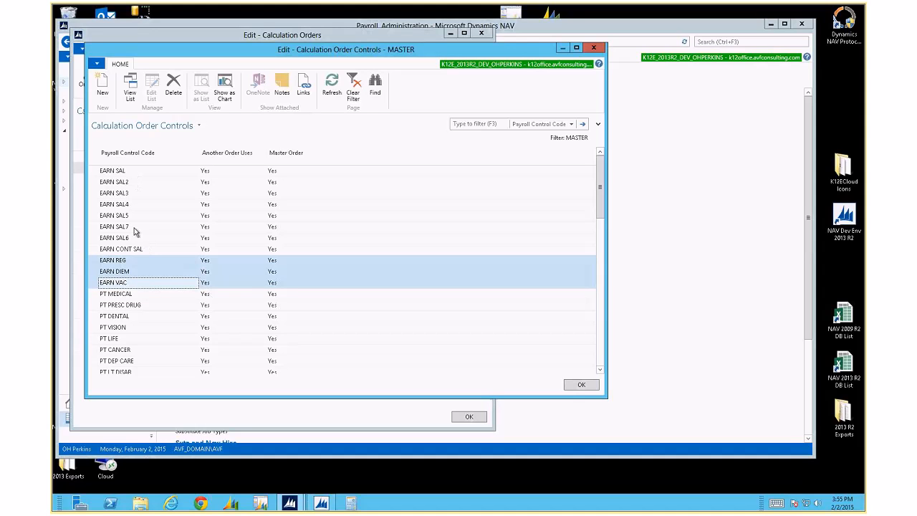
# Select the EARN CONT SAL rows, then the PT MEDICAL and PT LIFE controls
pyautogui.click(140, 248)
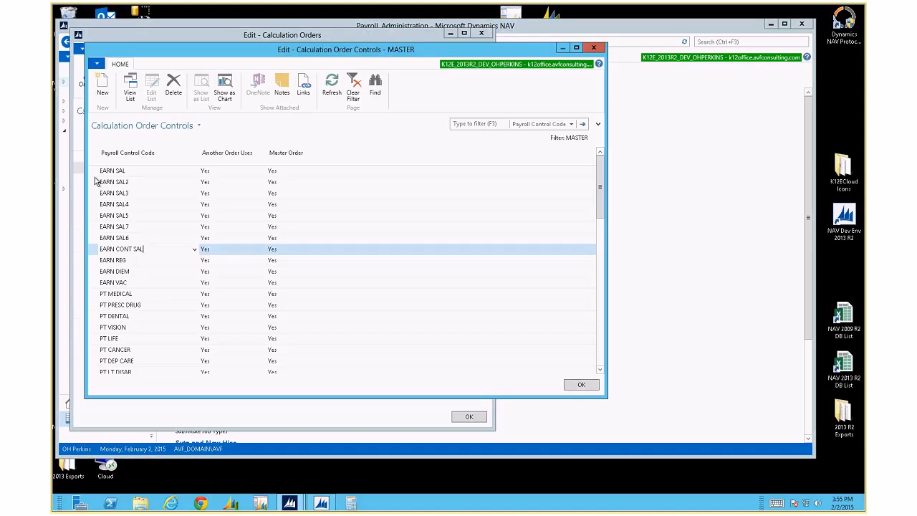
pyautogui.moveTo(97, 182); pyautogui.dragTo(92, 250)
pyautogui.scroll(-2, 127, 300)
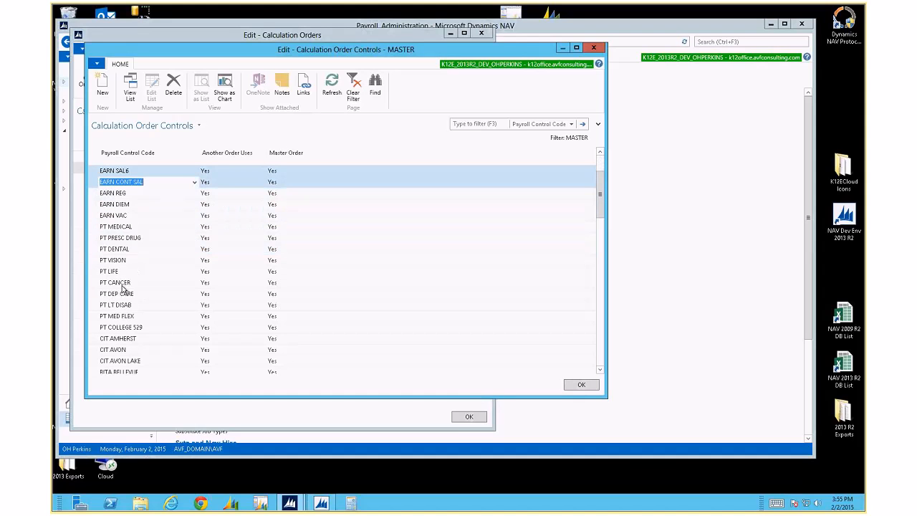
pyautogui.click(121, 238)
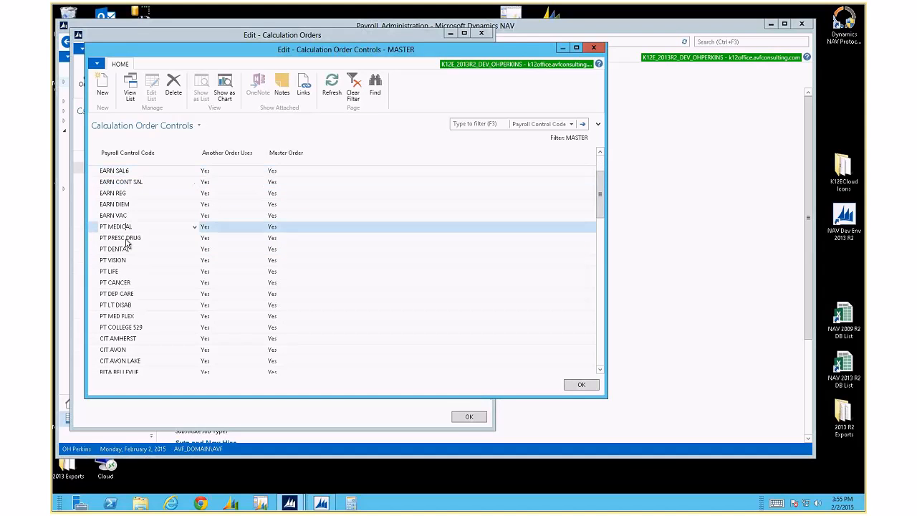
pyautogui.click(131, 273)
# Mark the city tax rows as a group, starting at CIT AMHERST
pyautogui.scroll(-1, 141, 301)
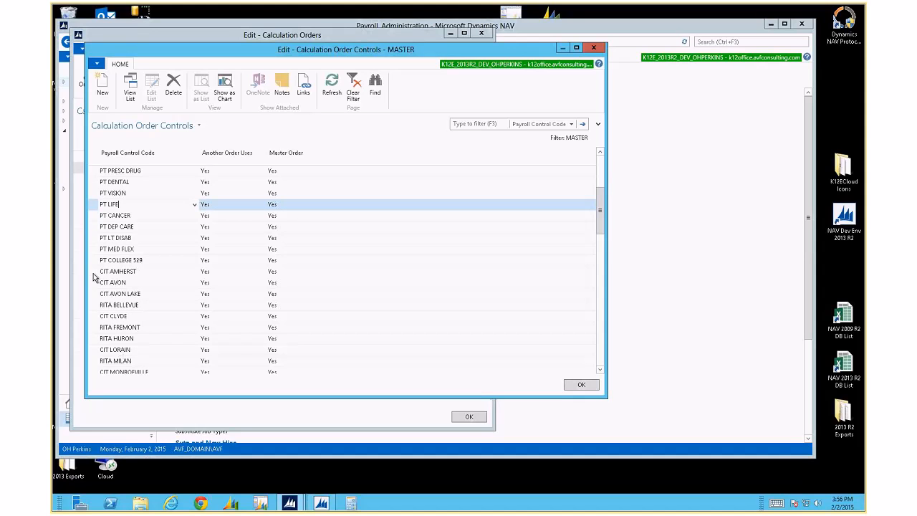
pyautogui.scroll(-1, 94, 278)
pyautogui.scroll(-1, 93, 277)
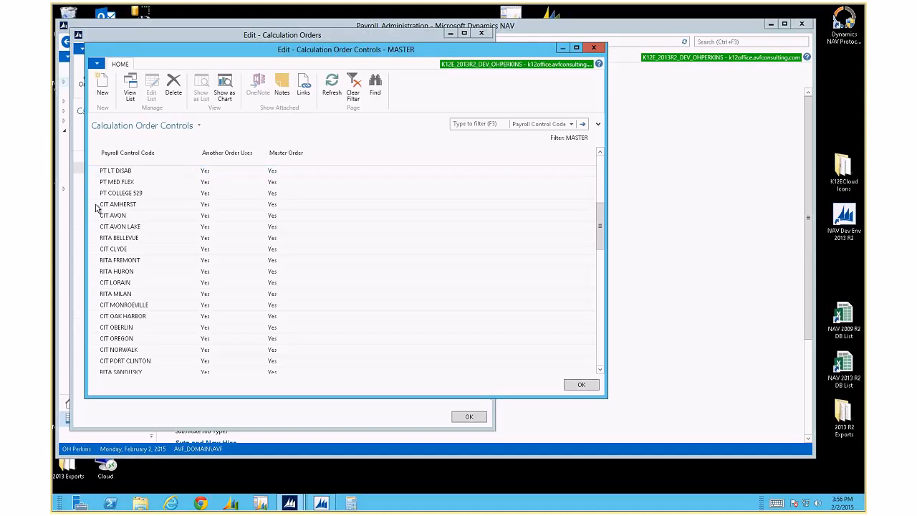
pyautogui.click(97, 205)
pyautogui.keyDown('shift'); pyautogui.click(97, 260); pyautogui.keyUp('shift')
pyautogui.moveTo(98, 279); pyautogui.dragTo(99, 340)
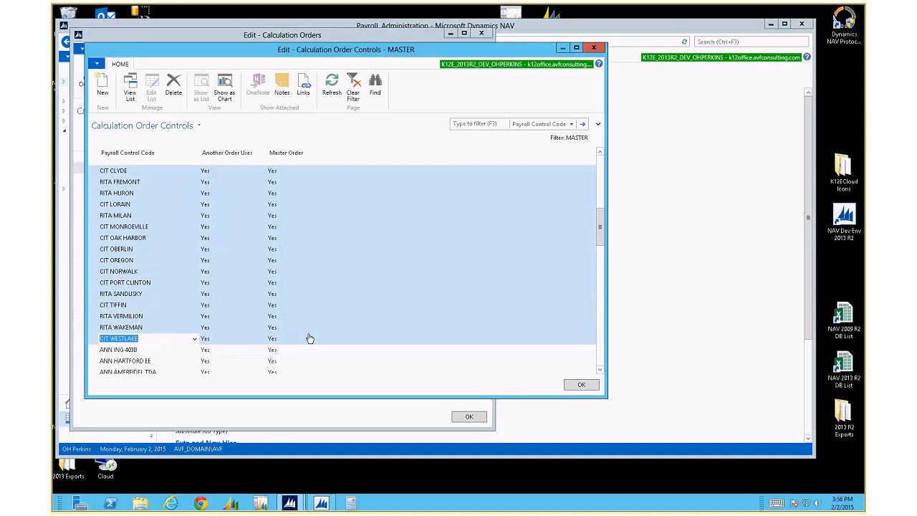
# Scroll down through the remaining controls to the MCARE, GTL and VEHICLE FRINGE rows
pyautogui.scroll(-5, 309, 338)
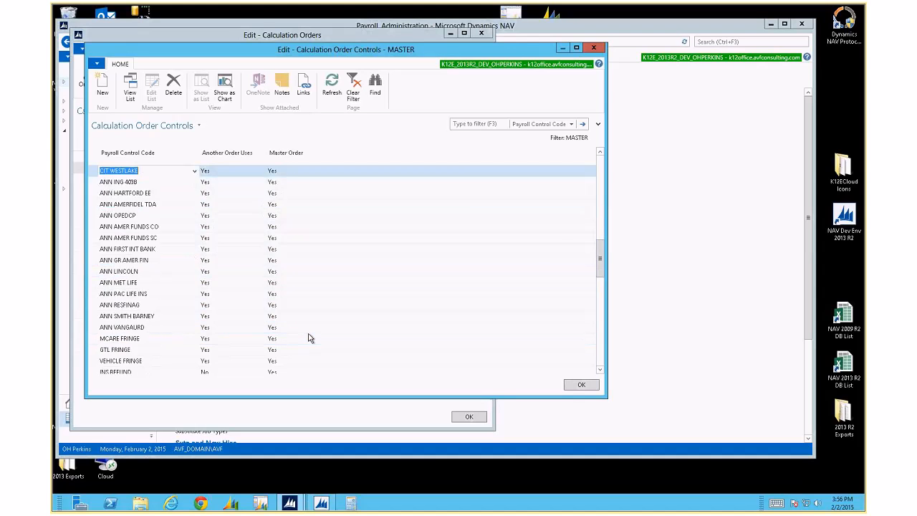
pyautogui.scroll(-1, 310, 338)
pyautogui.scroll(-1, 310, 338)
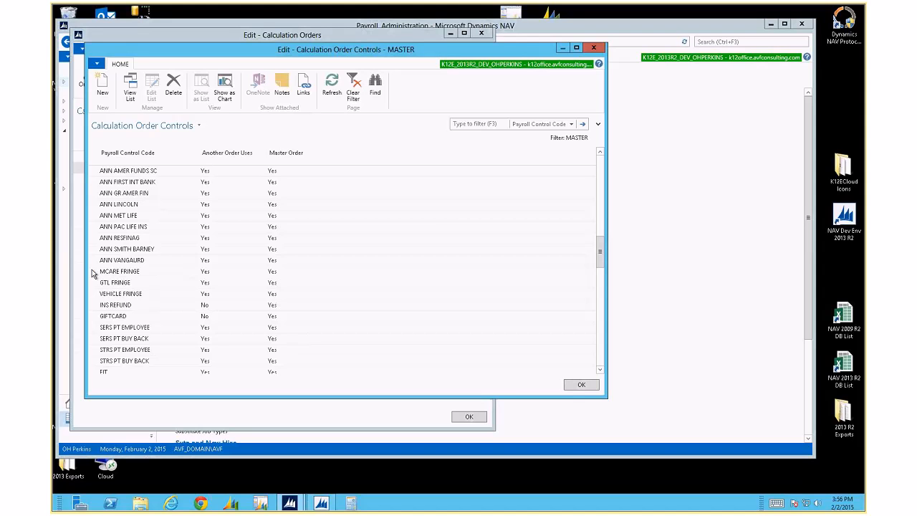
pyautogui.scroll(15, 96, 279)
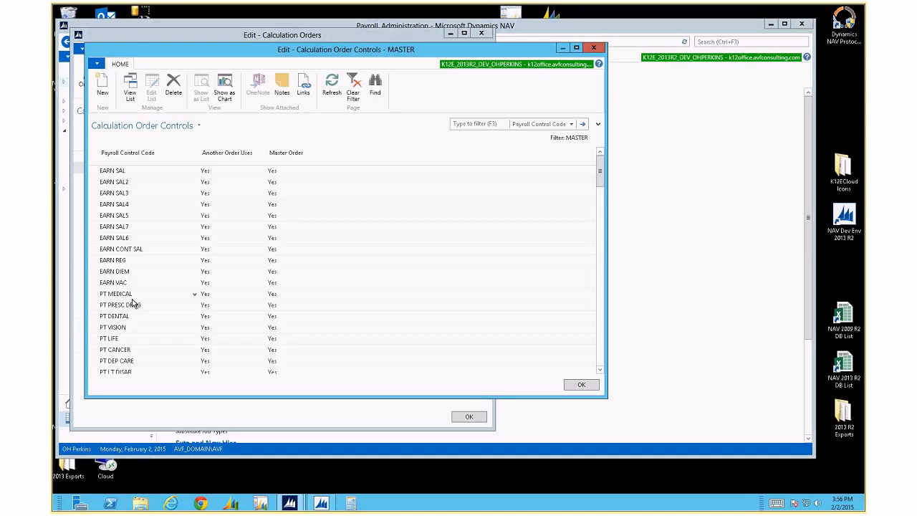
pyautogui.scroll(-1, 132, 304)
pyautogui.scroll(-4, 132, 303)
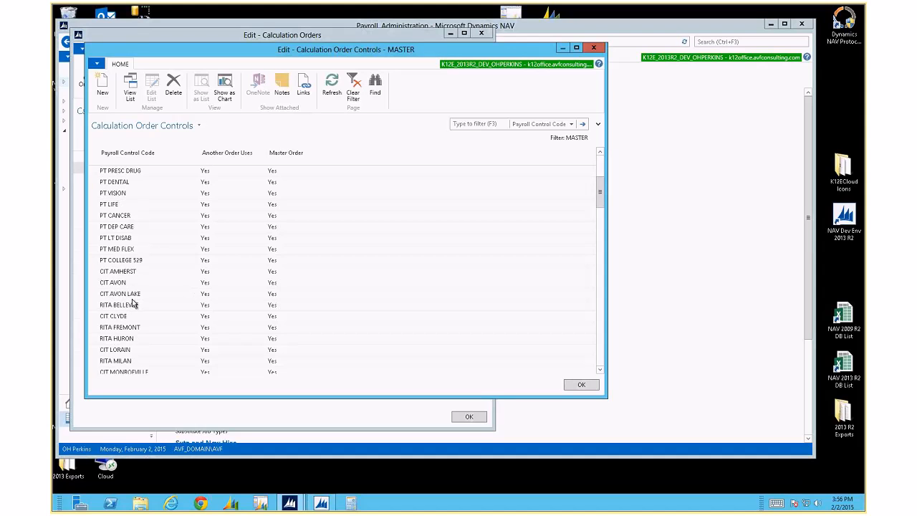
pyautogui.scroll(-5, 132, 304)
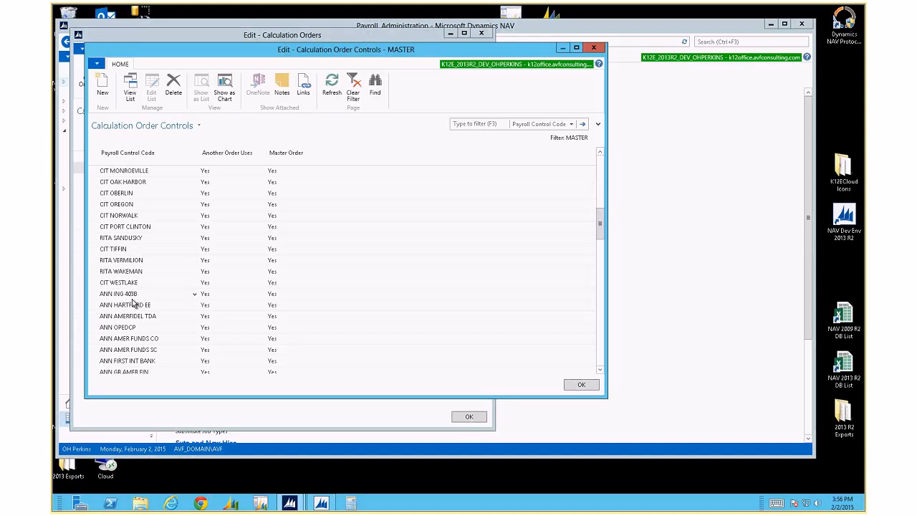
pyautogui.scroll(-3, 132, 304)
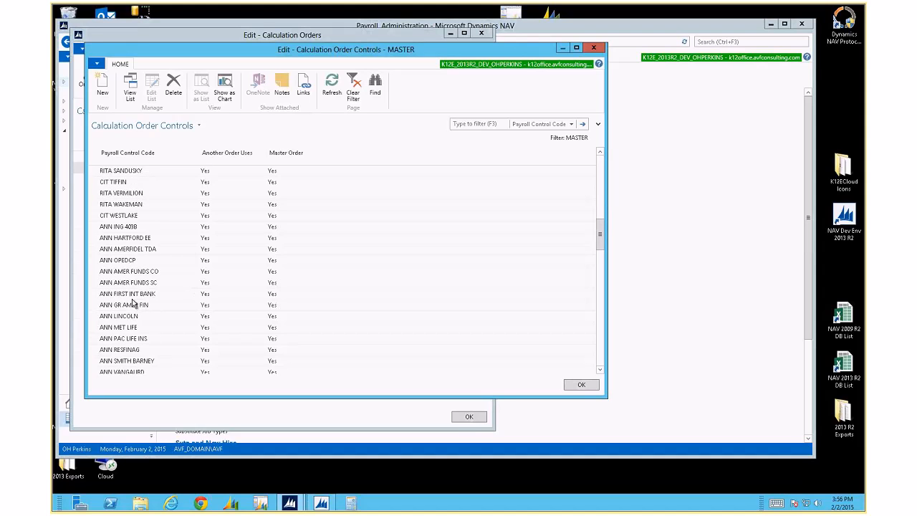
pyautogui.scroll(-2, 133, 304)
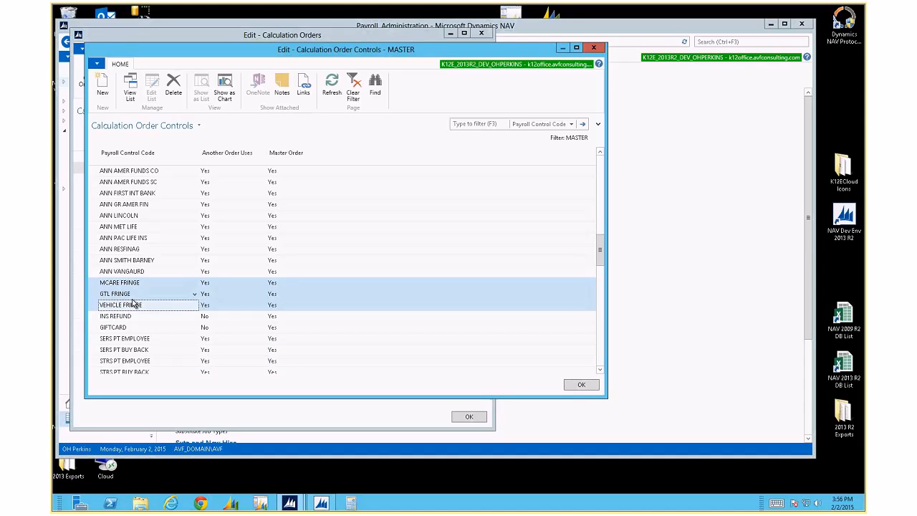
pyautogui.scroll(-1, 132, 303)
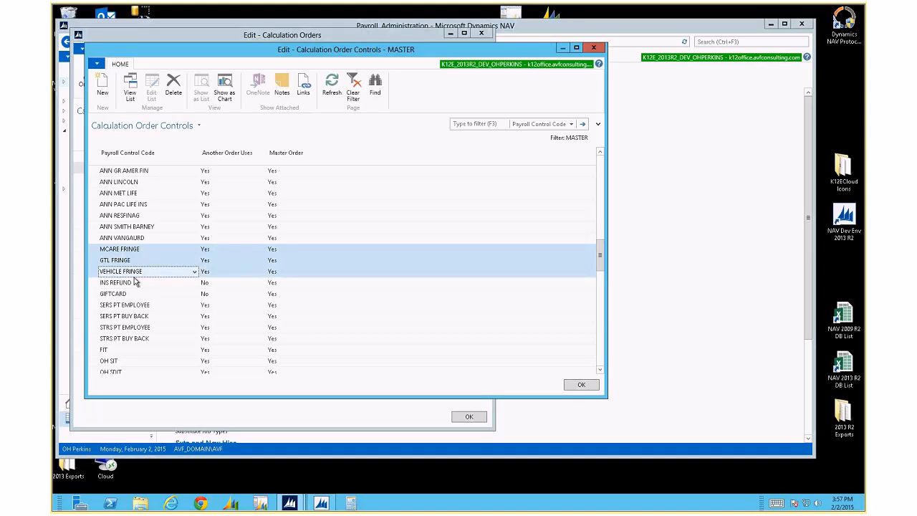
pyautogui.scroll(-1, 138, 293)
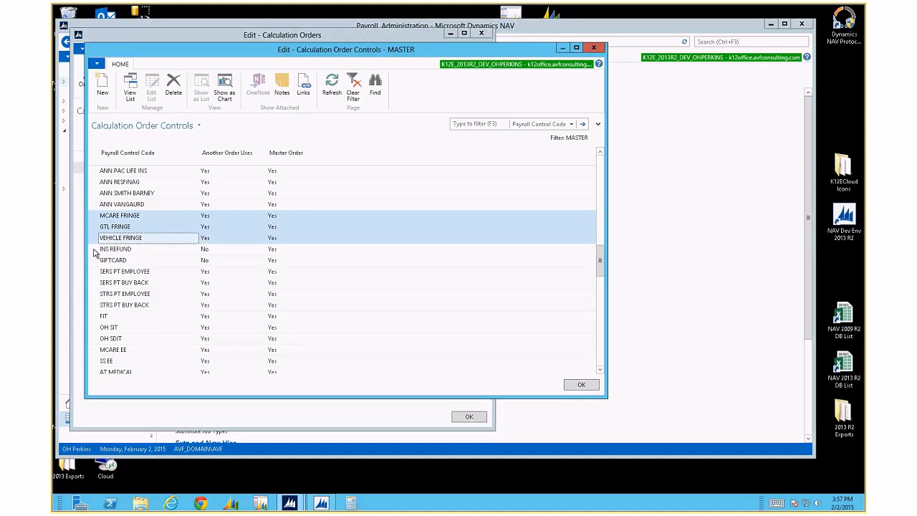
# Mark INS REFUND and GIFTCARD, then select the SERS PT and STRS PT retirement rows
pyautogui.moveTo(92, 249); pyautogui.dragTo(92, 262)
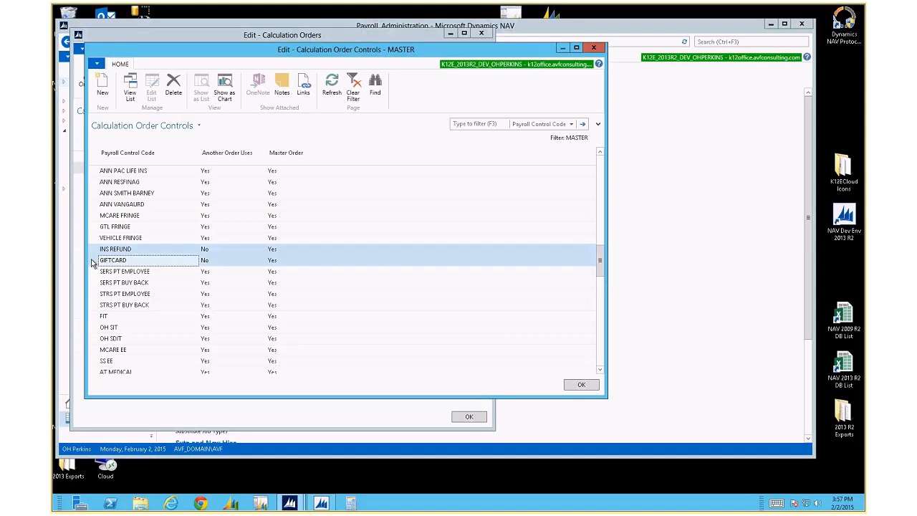
pyautogui.scroll(-1, 93, 271)
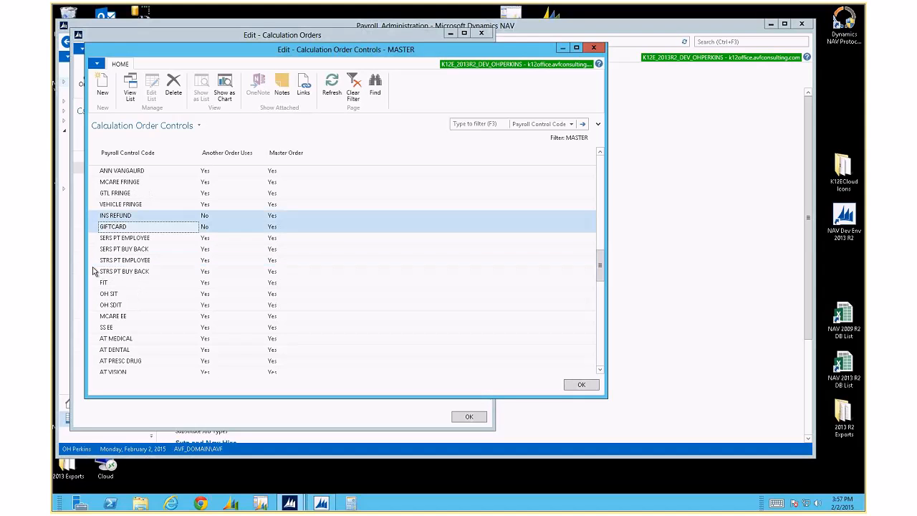
pyautogui.moveTo(95, 238); pyautogui.dragTo(94, 280)
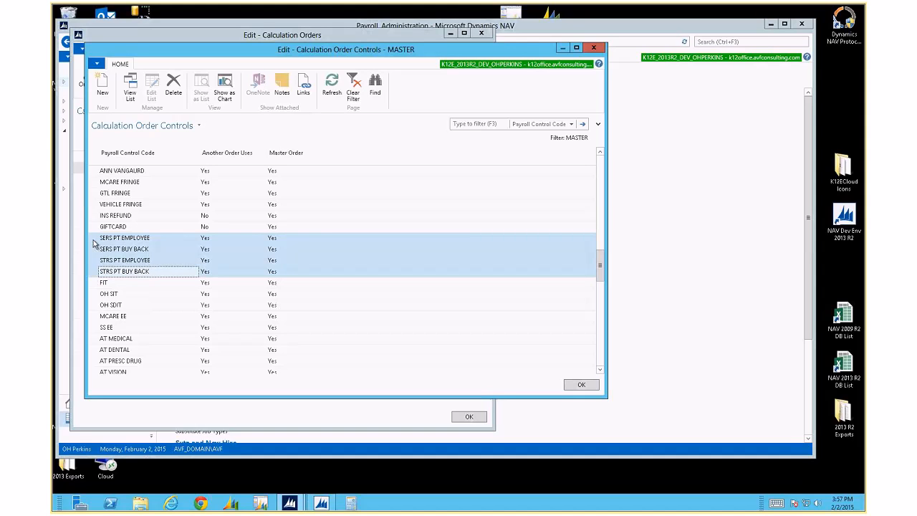
pyautogui.moveTo(96, 239); pyautogui.dragTo(96, 274)
# Scroll through the rest of the MASTER order controls list and back
pyautogui.scroll(-5, 141, 321)
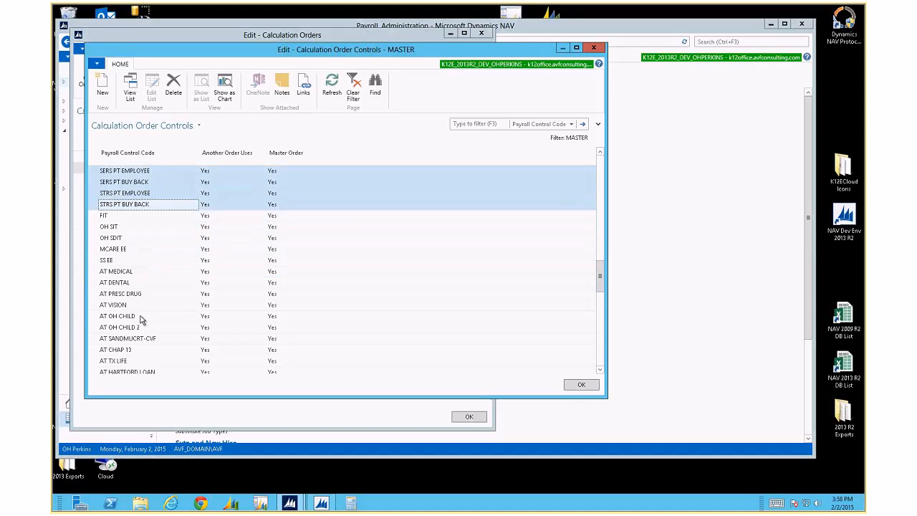
pyautogui.scroll(-12, 141, 320)
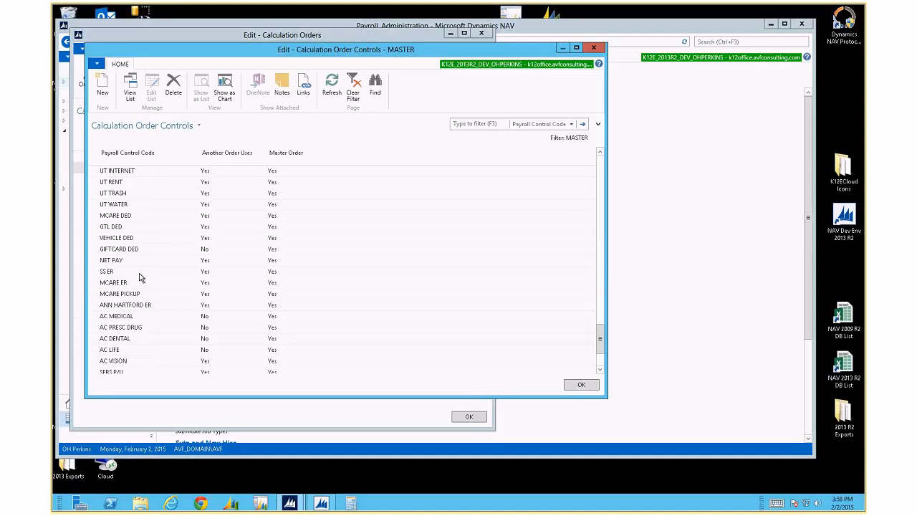
pyautogui.scroll(10, 141, 306)
pyautogui.scroll(9, 141, 305)
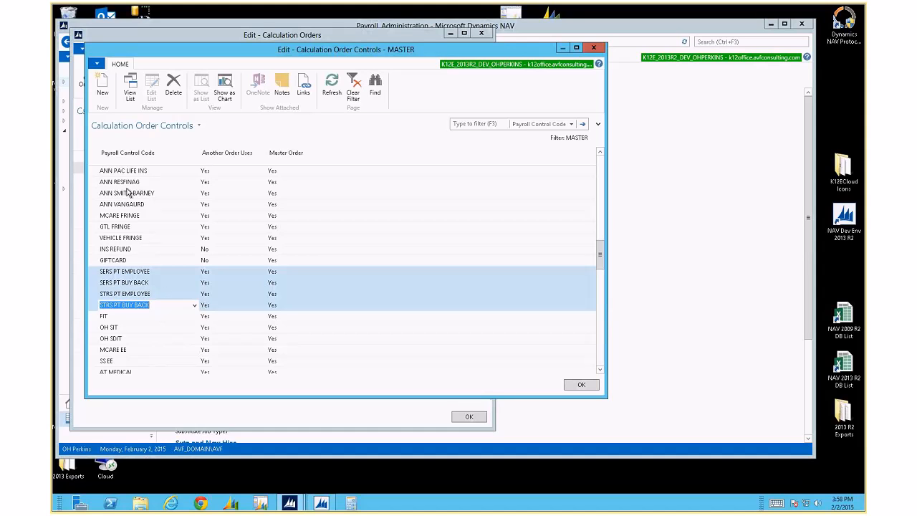
pyautogui.click(96, 317)
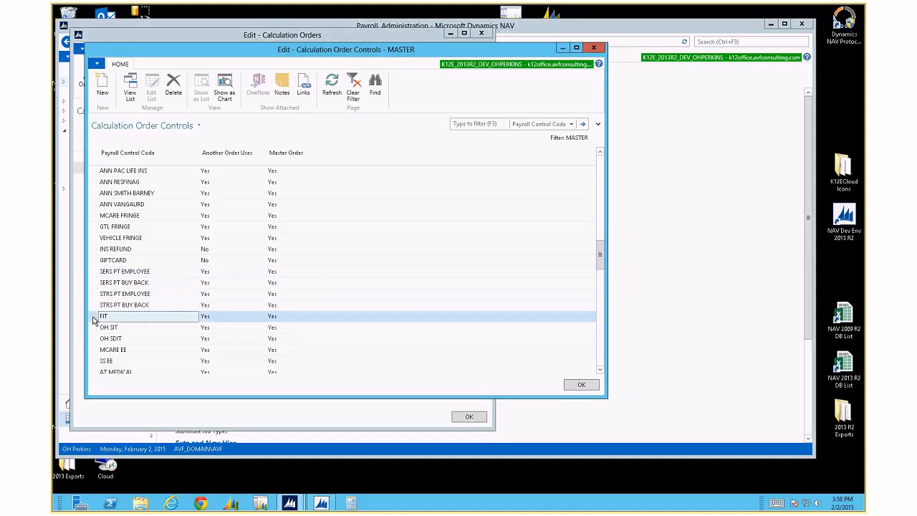
pyautogui.click(94, 329)
pyautogui.click(94, 338)
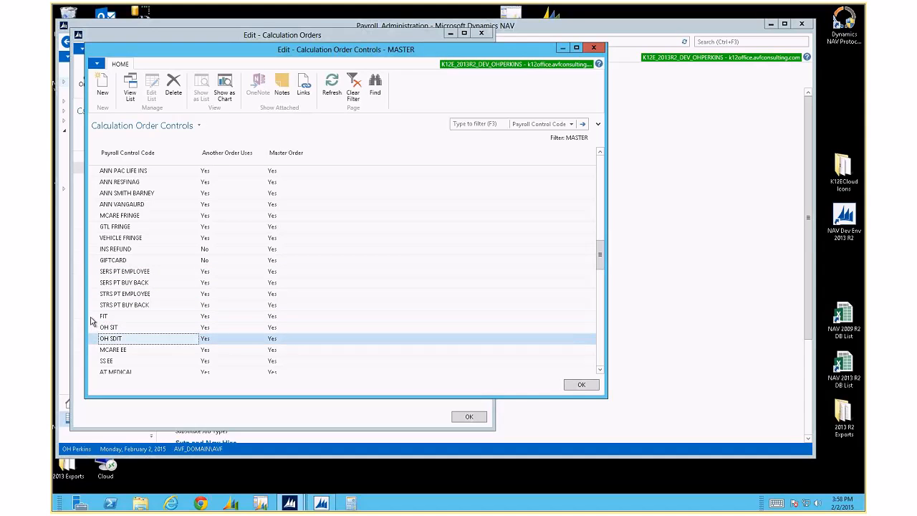
pyautogui.keyDown('shift'); pyautogui.click(94, 318); pyautogui.keyUp('shift')
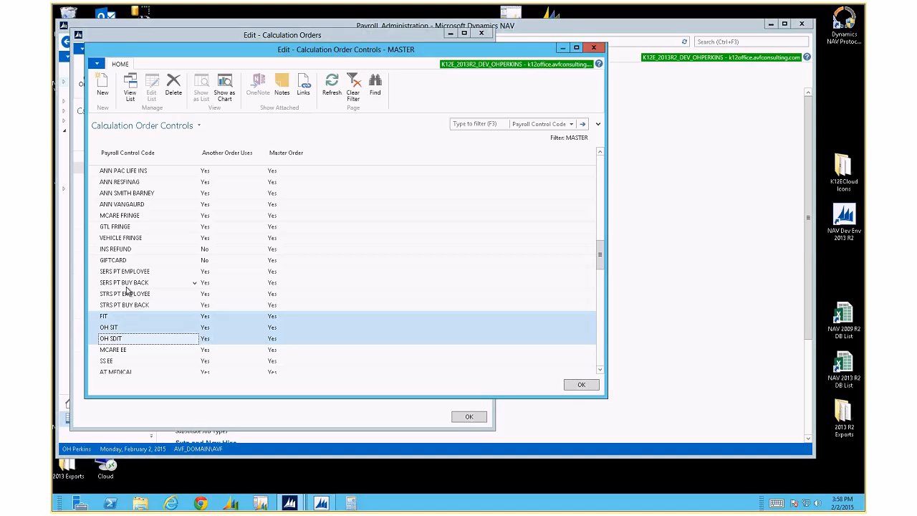
pyautogui.click(123, 327)
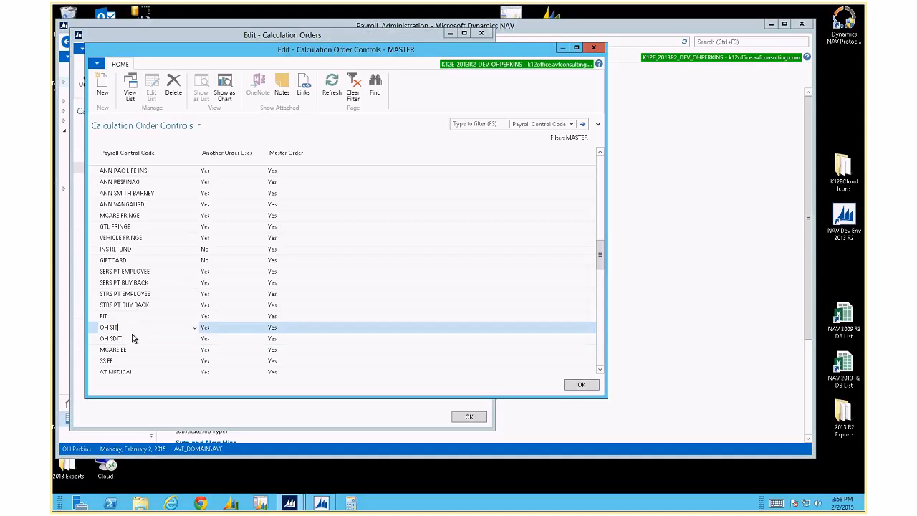
pyautogui.scroll(-1, 132, 333)
pyautogui.scroll(-1, 135, 329)
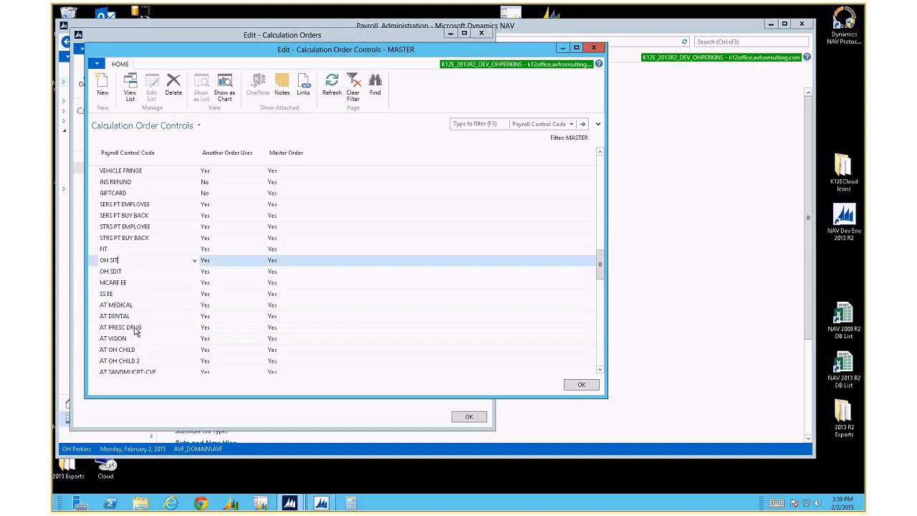
pyautogui.scroll(-1, 135, 329)
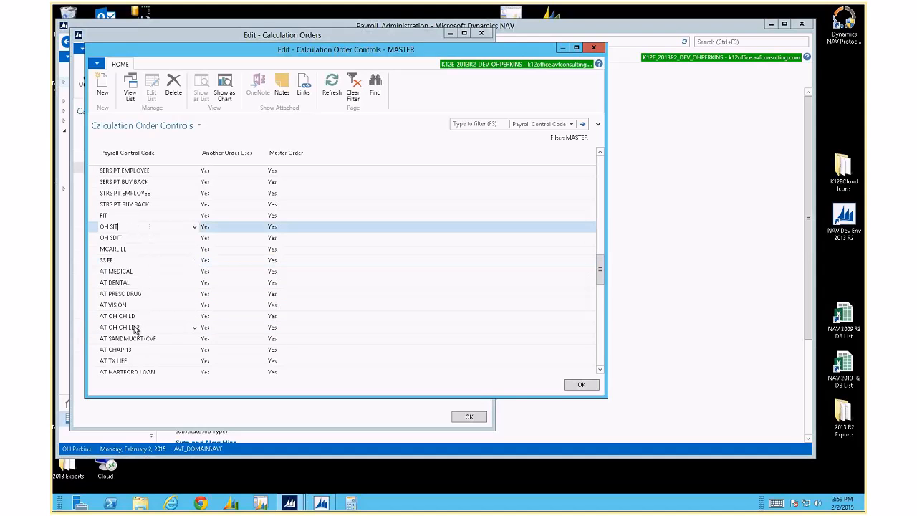
pyautogui.scroll(-2, 135, 330)
pyautogui.scroll(-7, 134, 329)
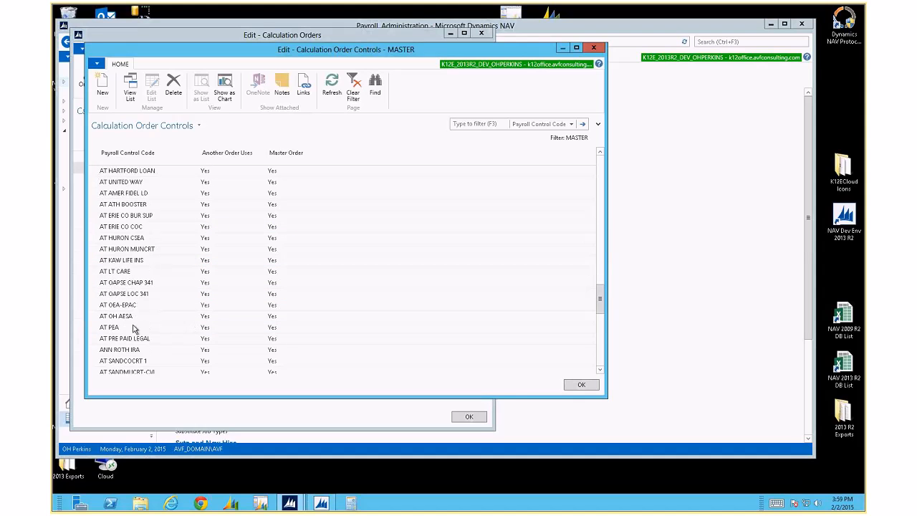
pyautogui.scroll(-1, 133, 329)
pyautogui.click(95, 273)
pyautogui.moveTo(95, 287); pyautogui.dragTo(138, 340)
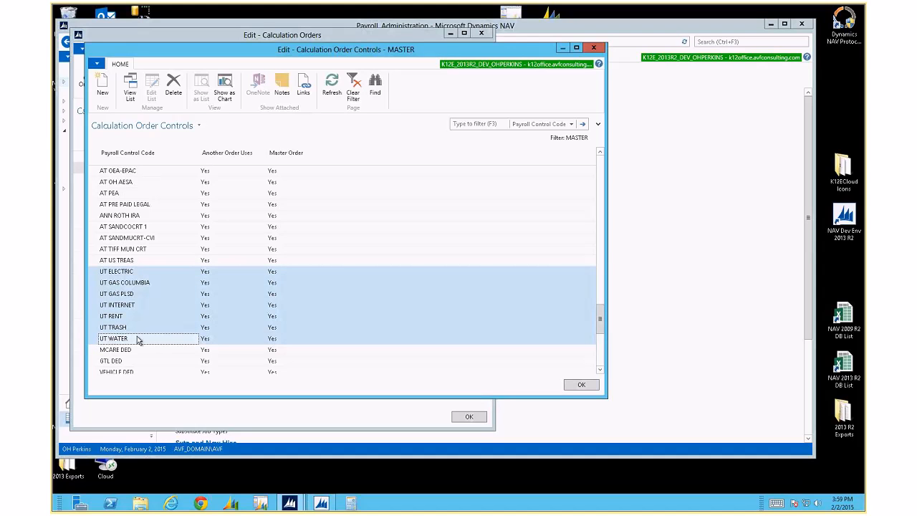
pyautogui.scroll(-2, 138, 340)
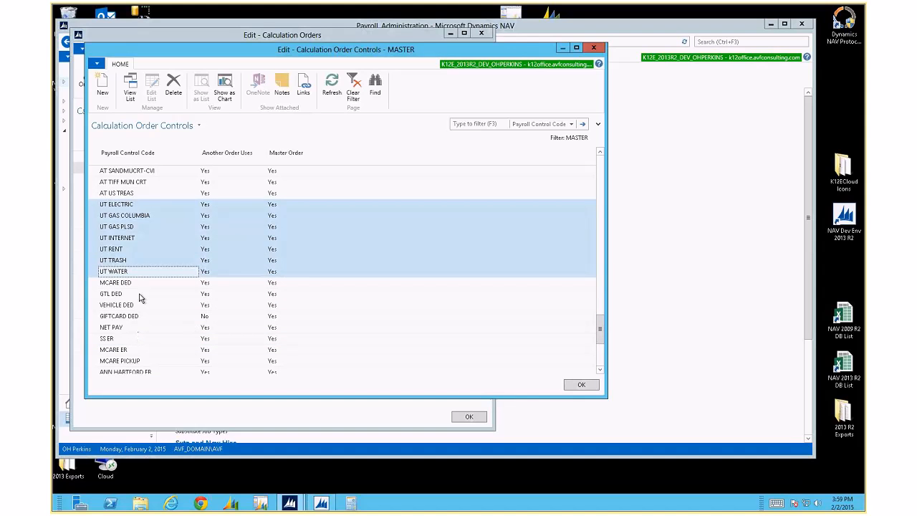
pyautogui.moveTo(95, 282); pyautogui.dragTo(93, 319)
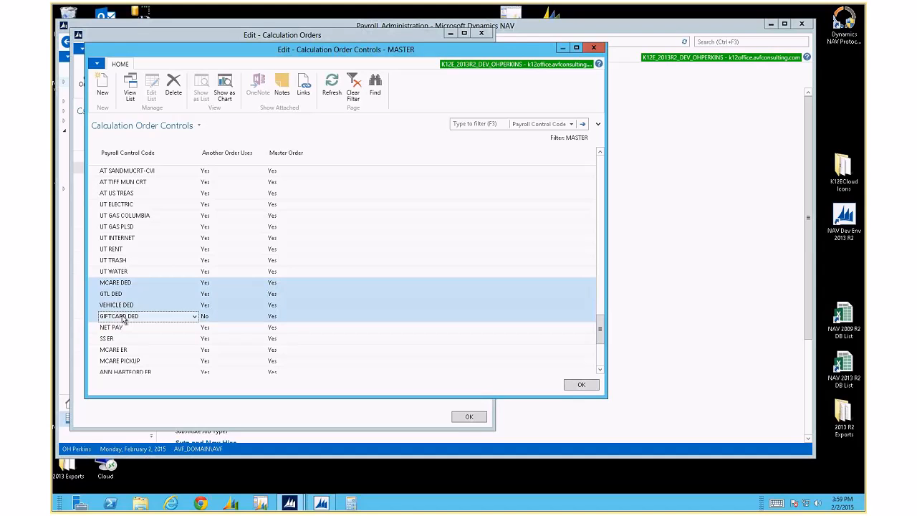
pyautogui.scroll(-1, 123, 320)
pyautogui.click(115, 296)
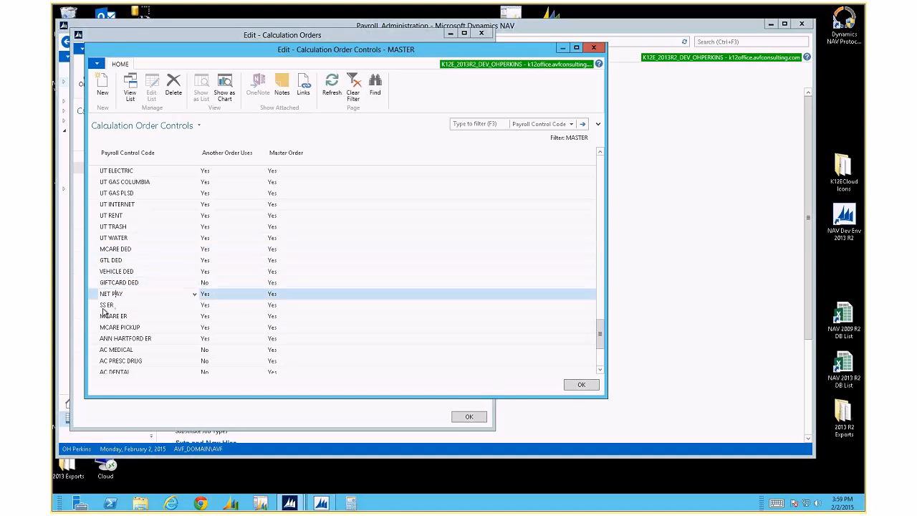
pyautogui.scroll(-2, 104, 312)
pyautogui.moveTo(100, 237); pyautogui.dragTo(96, 254)
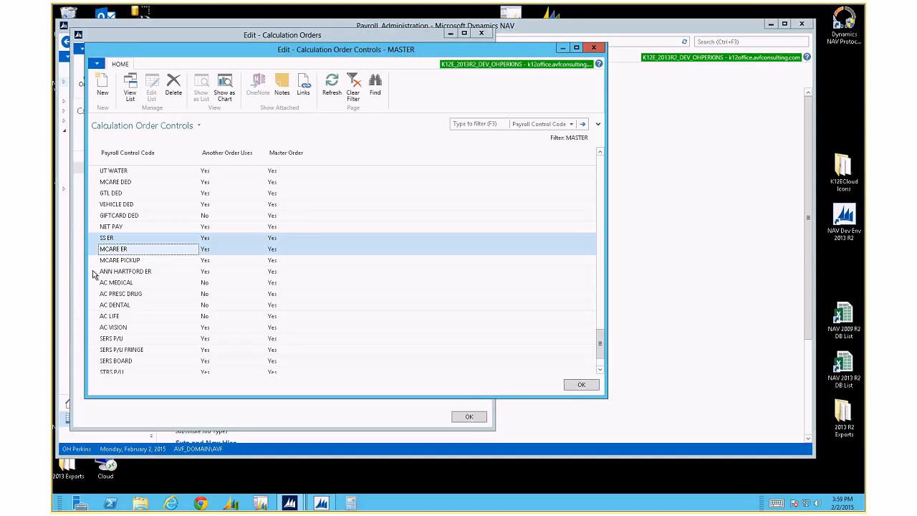
pyautogui.click(93, 274)
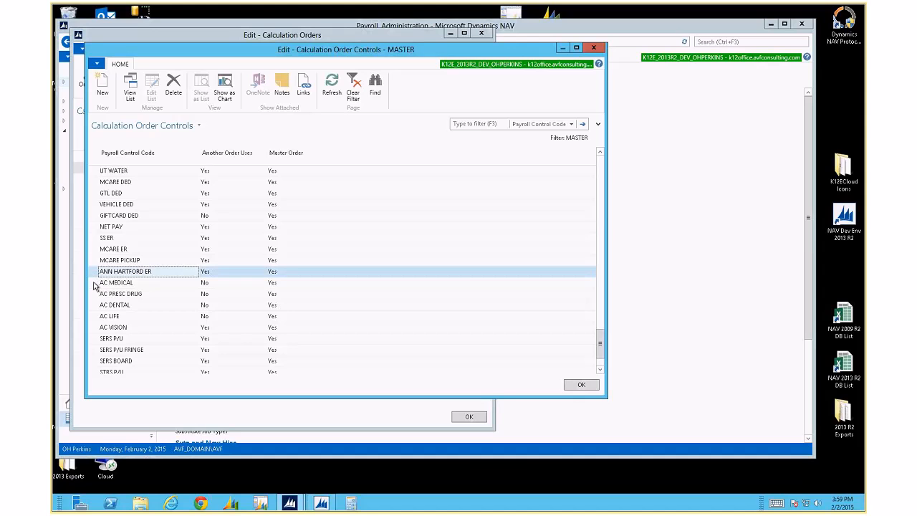
pyautogui.click(93, 284)
pyautogui.keyDown('shift'); pyautogui.click(93, 295); pyautogui.keyUp('shift')
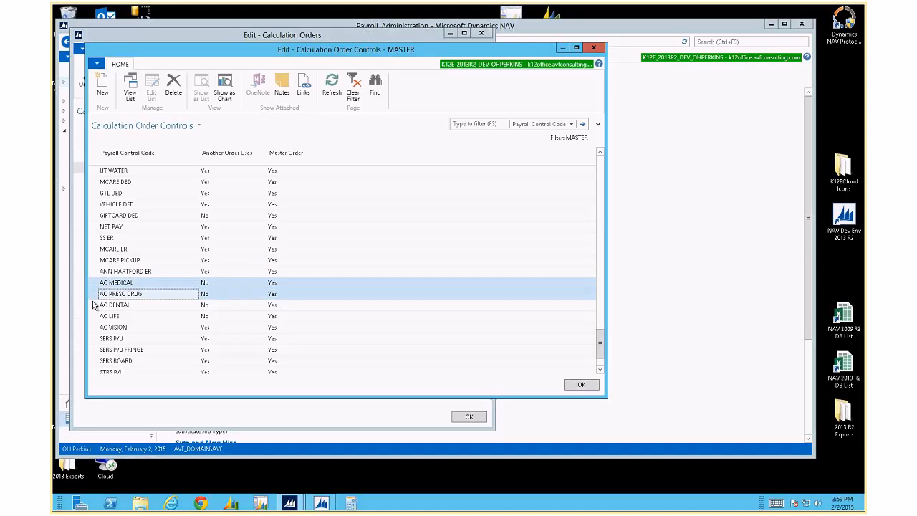
pyautogui.moveTo(92, 306); pyautogui.dragTo(102, 248)
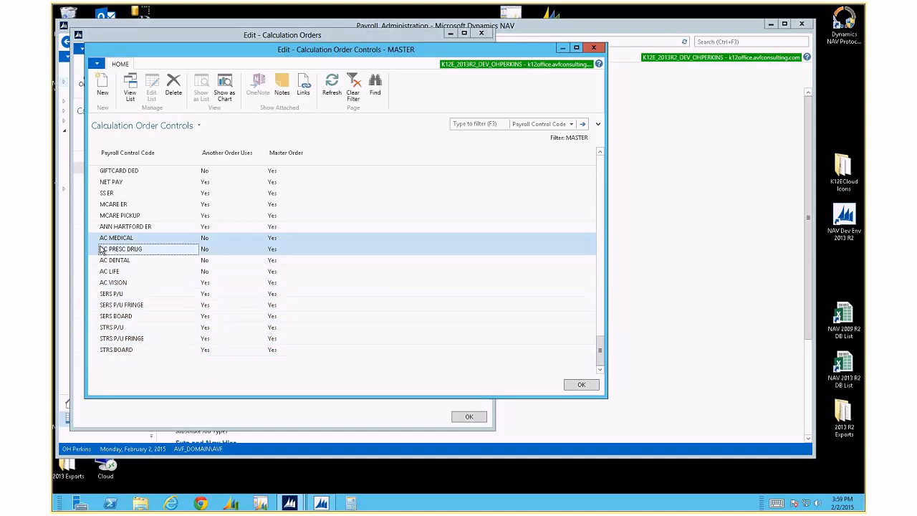
pyautogui.scroll(15, 102, 249)
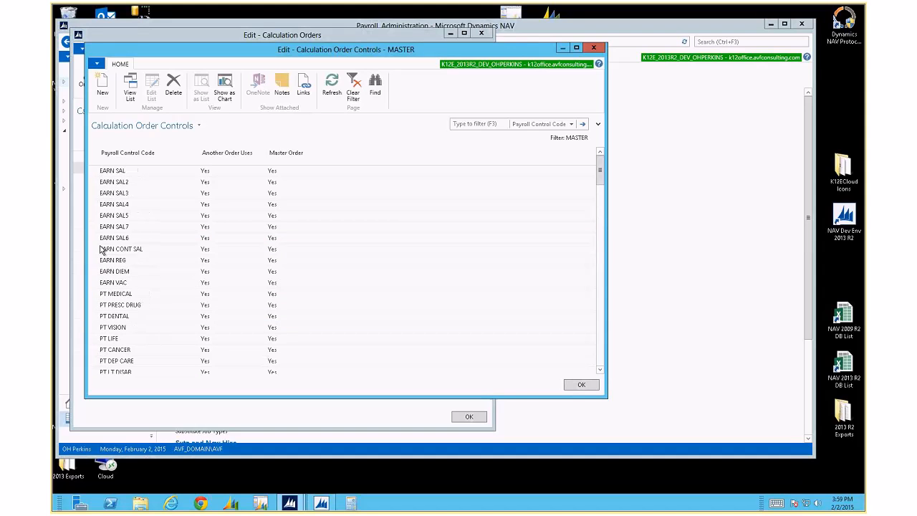
# Check the EARN SAL7, EARN DIEM, PT PRESC DRUG, EARN SAL6 and EARN REG rows
pyautogui.click(135, 228)
pyautogui.click(171, 275)
pyautogui.click(157, 306)
pyautogui.click(153, 237)
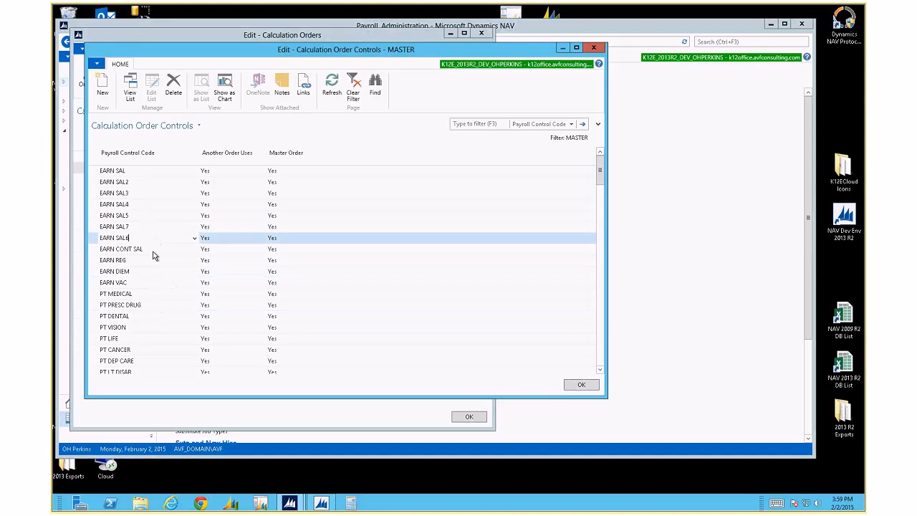
pyautogui.click(154, 262)
# Close the controls list and Calculation Orders, then go to Payroll Processing
pyautogui.press('Escape')
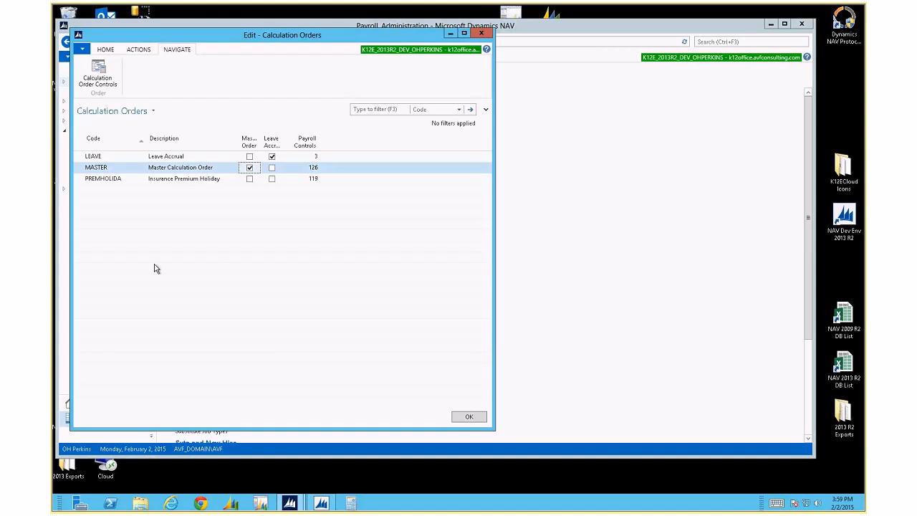
pyautogui.click(482, 35)
pyautogui.click(210, 41)
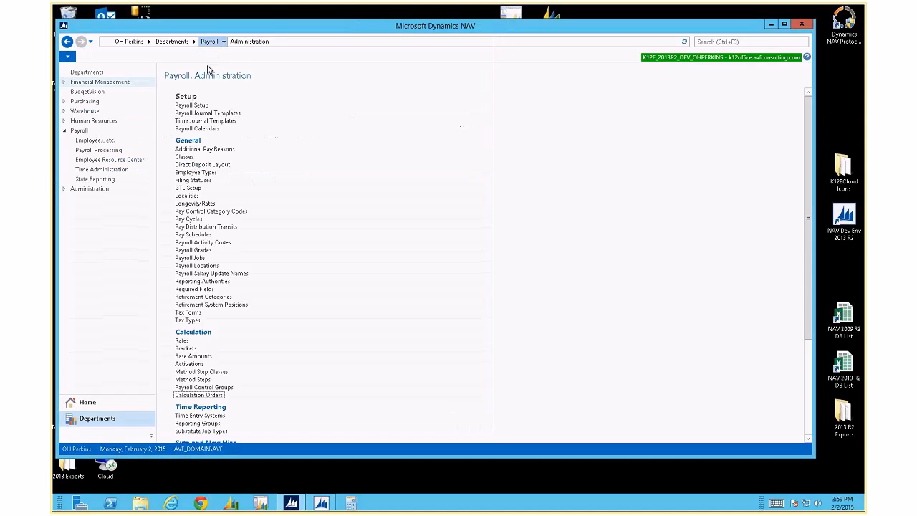
pyautogui.click(219, 123)
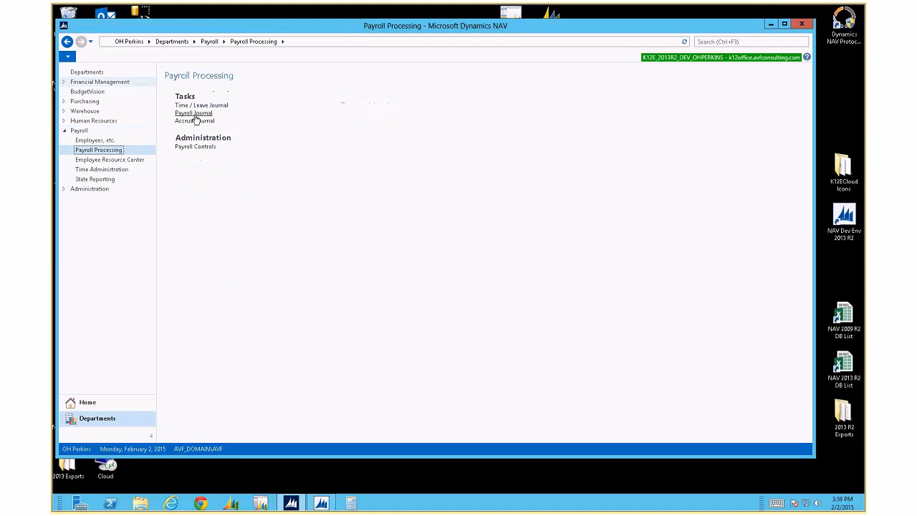
# Open the Payroll Journal, review its batches from DEFAULT to TEST, then close the list
pyautogui.click(194, 113)
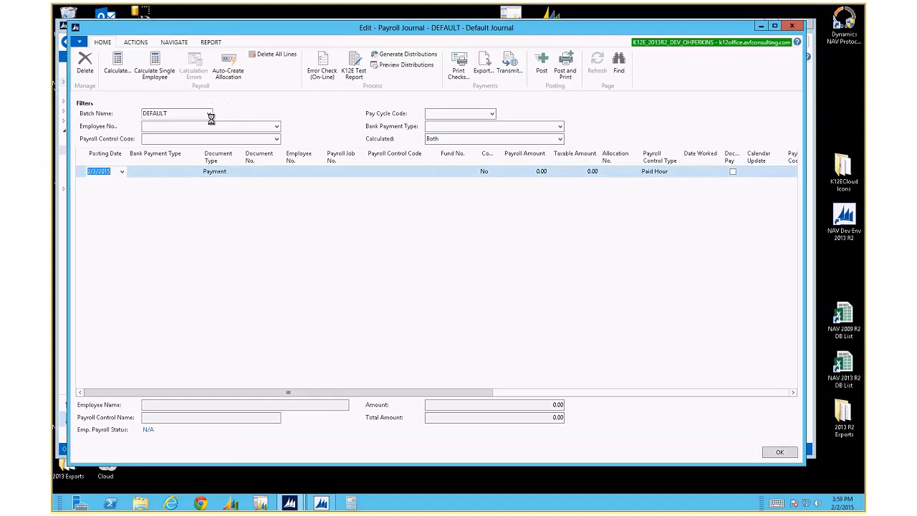
pyautogui.click(209, 113)
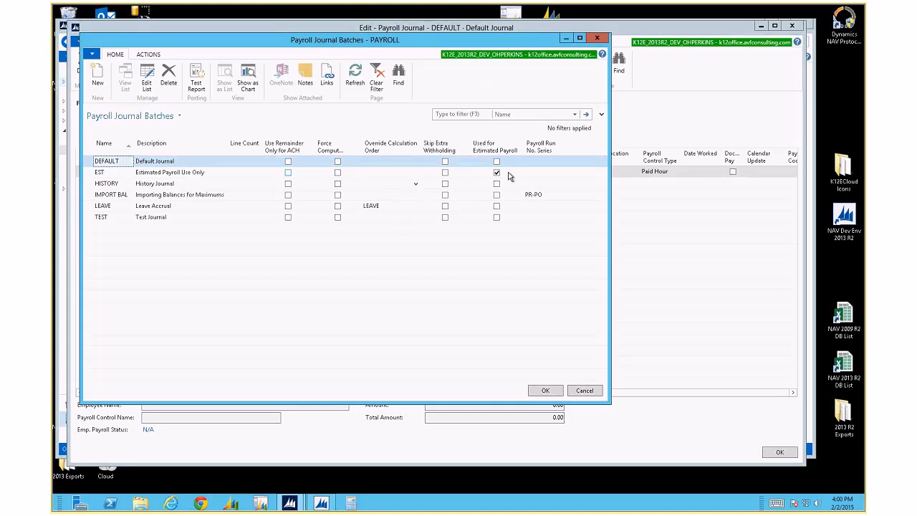
pyautogui.click(600, 38)
# Close the Payroll Journal, browse the Payroll Administration page, then minimize the remote session
pyautogui.click(791, 26)
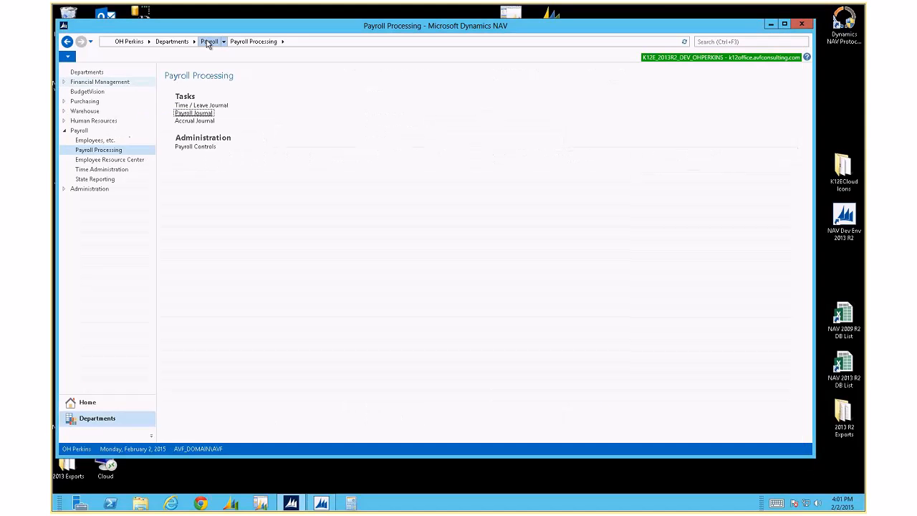
pyautogui.click(213, 41)
pyautogui.click(222, 232)
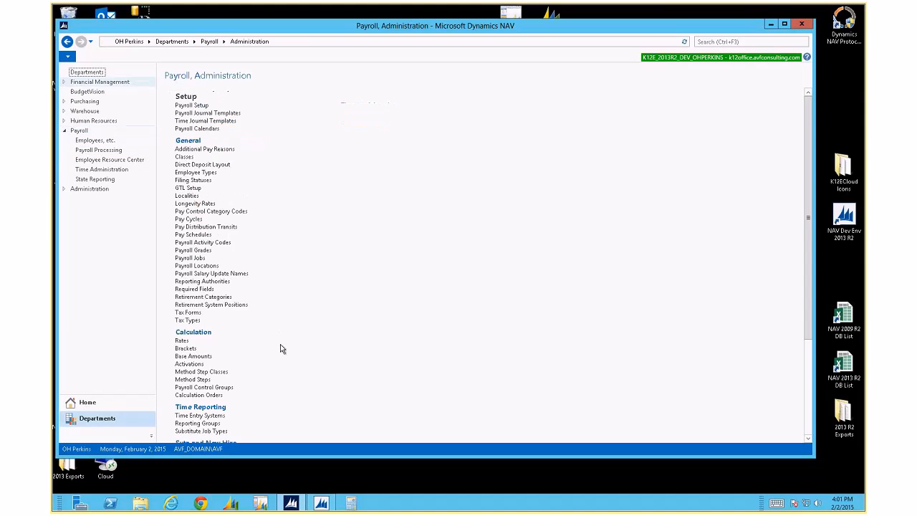
pyautogui.scroll(-5, 280, 344)
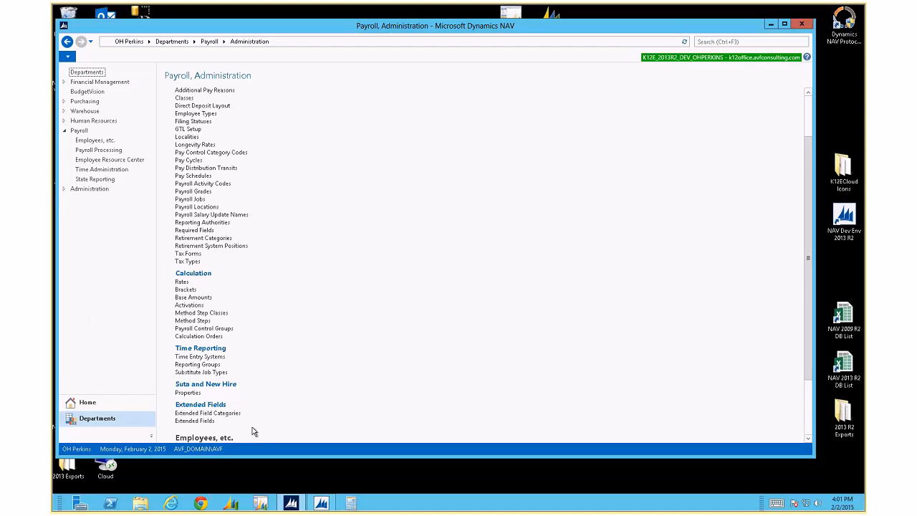
pyautogui.scroll(-1, 253, 431)
pyautogui.scroll(-1, 222, 438)
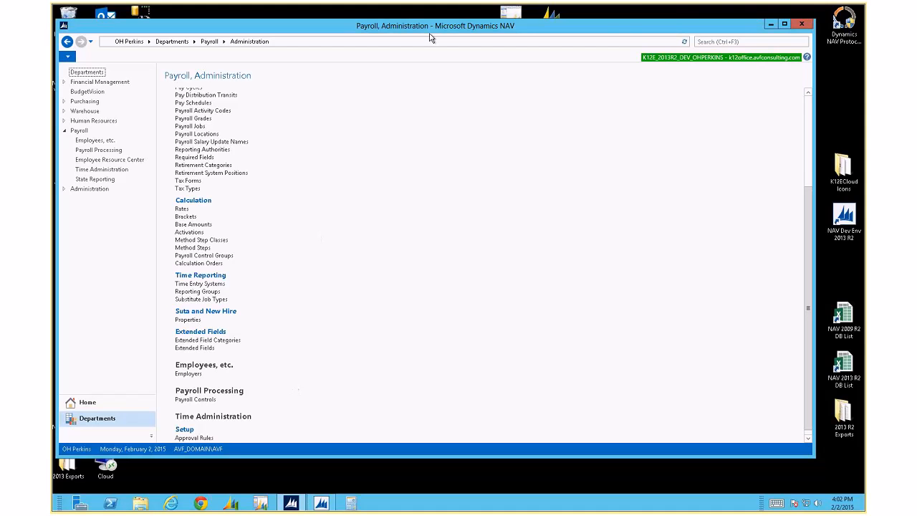
pyautogui.moveTo(569, 6)
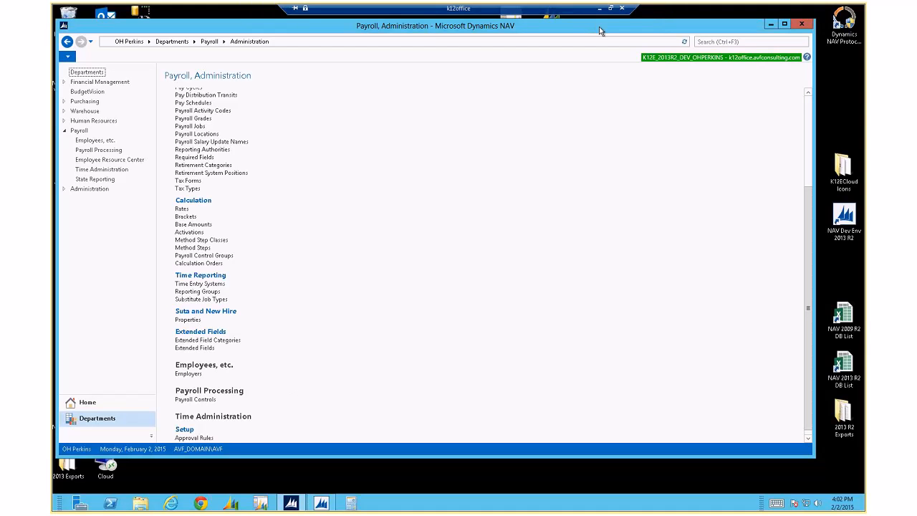
pyautogui.click(599, 8)
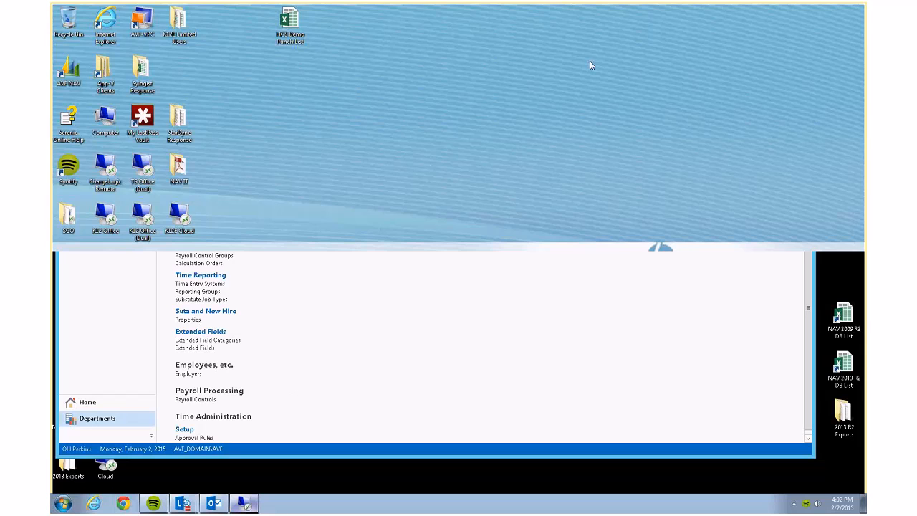